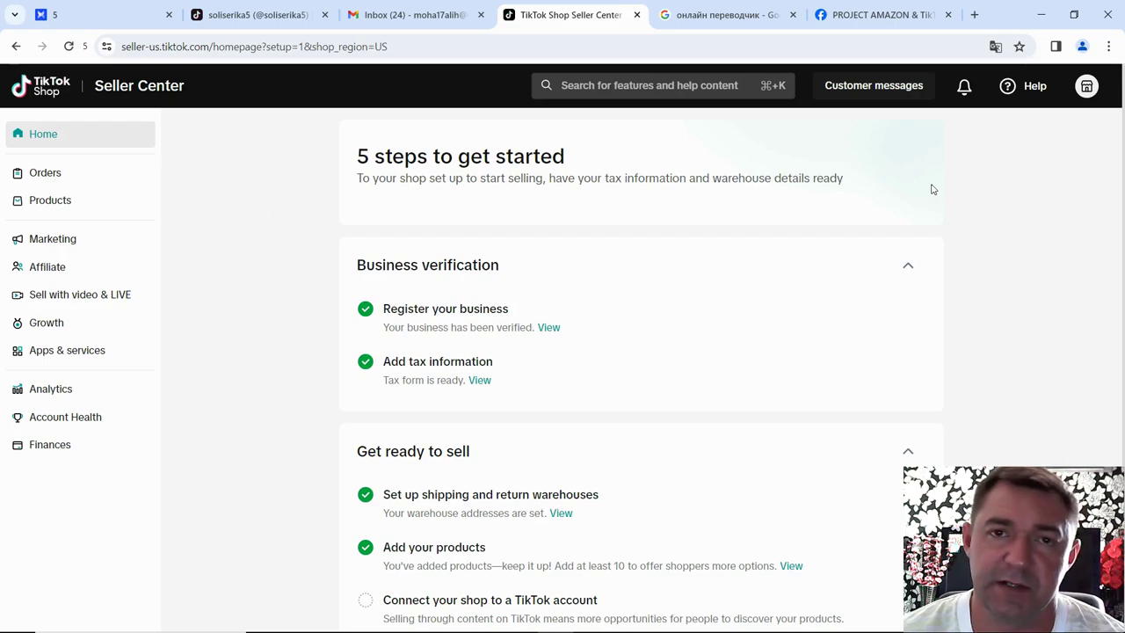
# - Open the Brand Qualification section of the Qualification Center in the account settings
pyautogui.click(1087, 87)
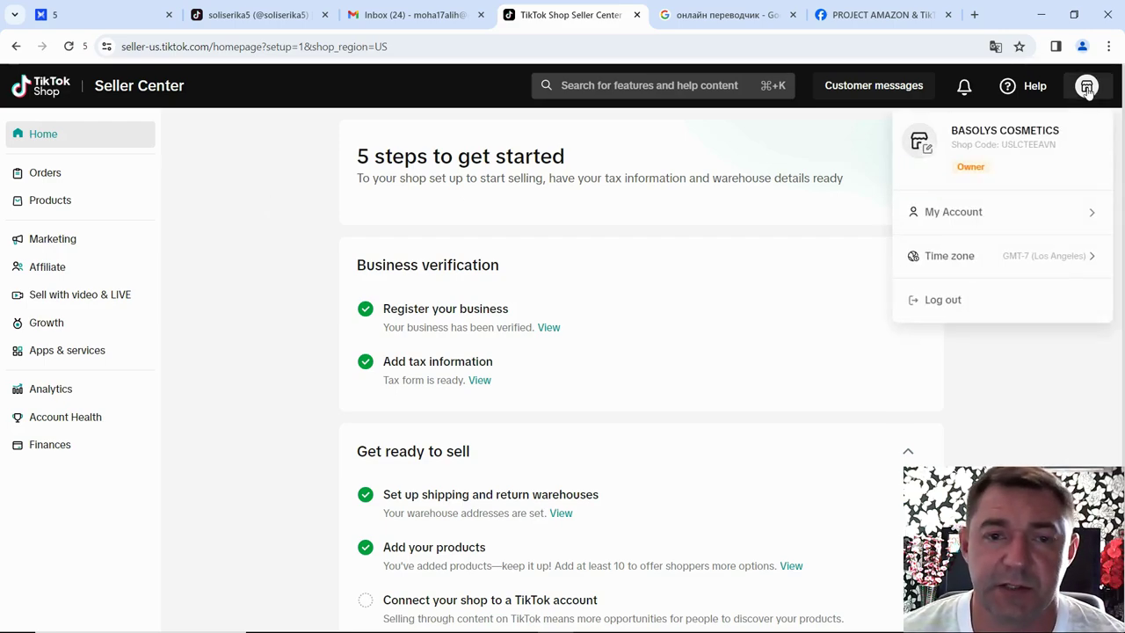
pyautogui.moveTo(1005, 214)
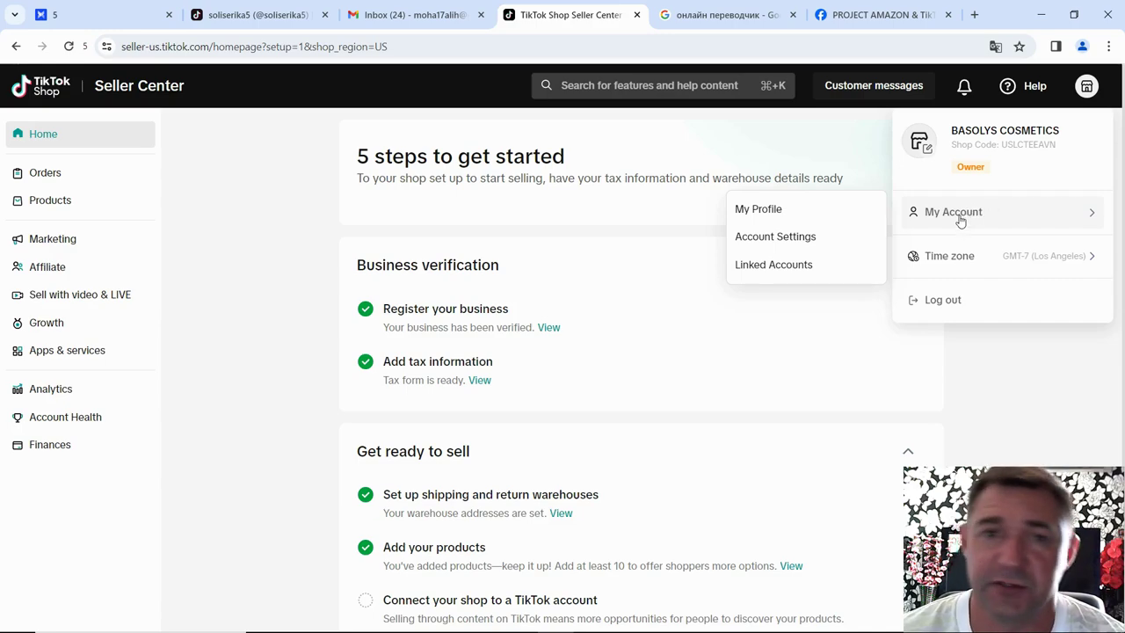
pyautogui.click(781, 239)
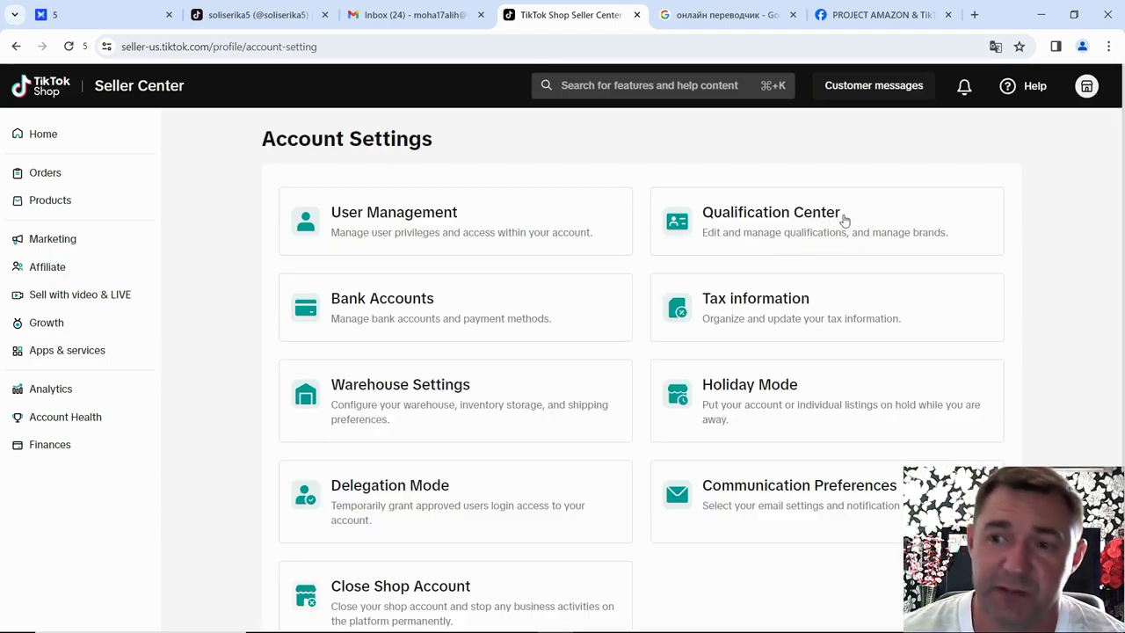
pyautogui.click(793, 223)
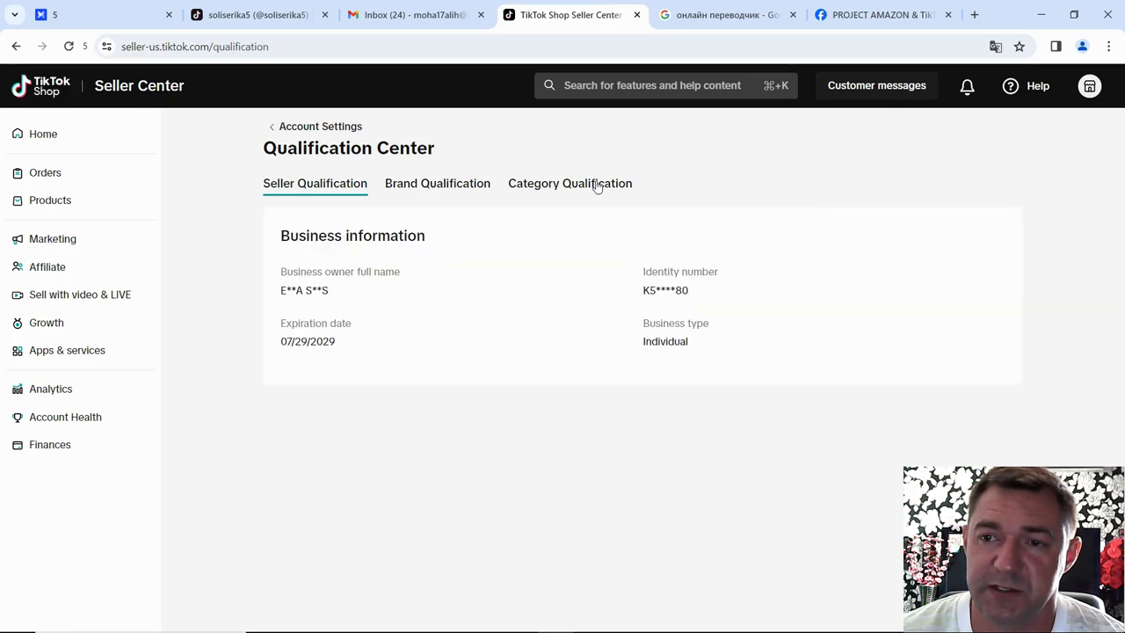
pyautogui.click(429, 188)
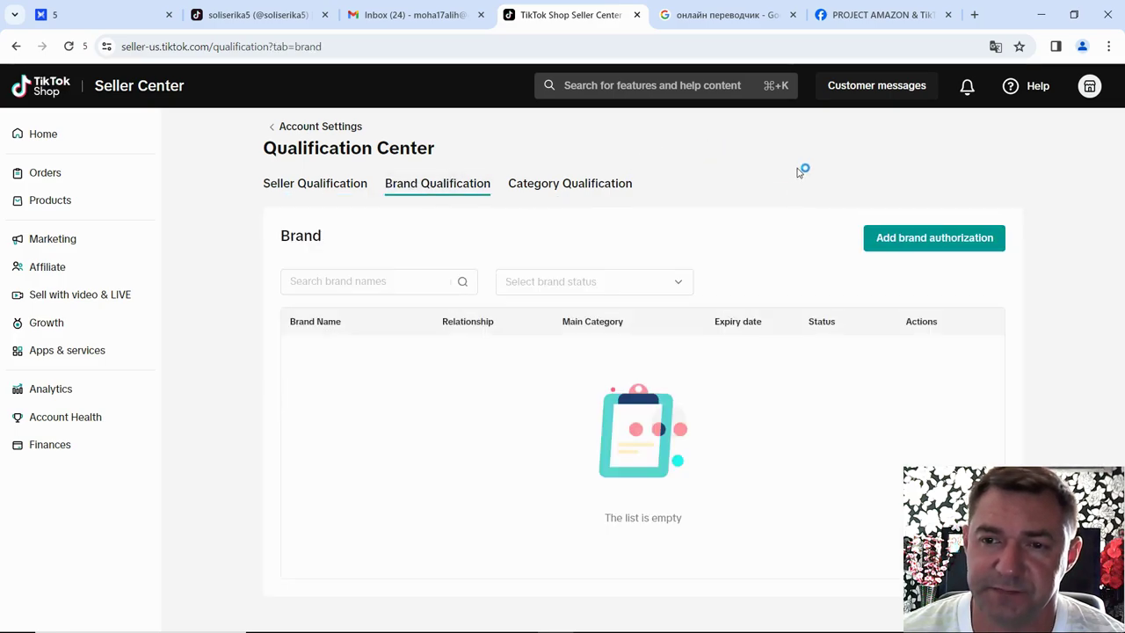
# - Translate the page into Russian and open a new brand authorization form as trademark owner
pyautogui.click(919, 235)
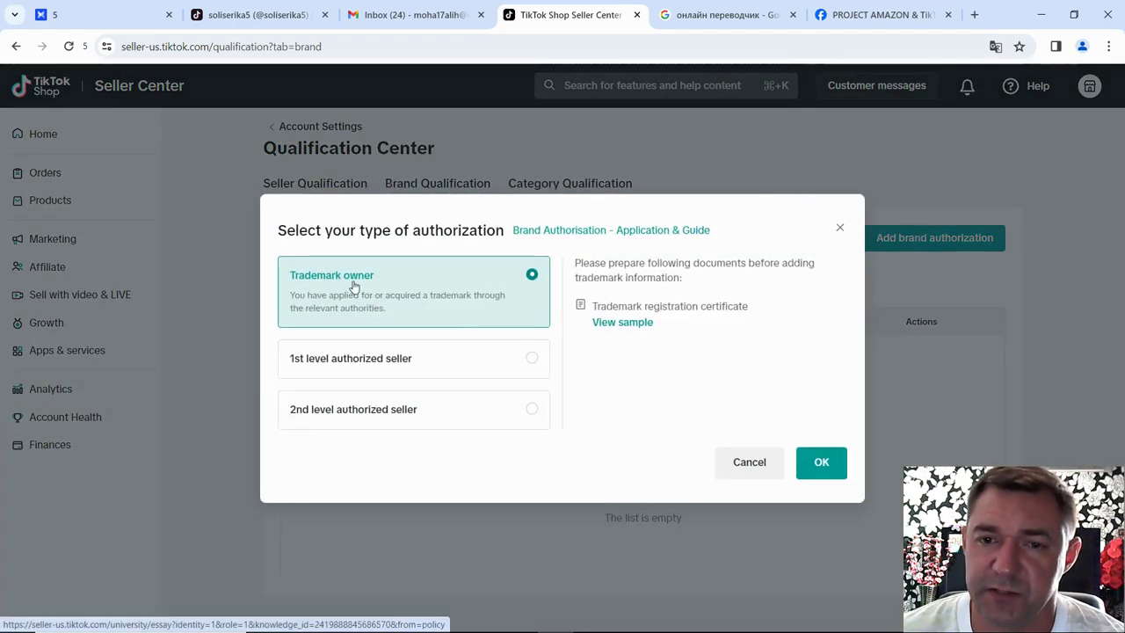
pyautogui.rightClick(651, 255)
pyautogui.click(735, 449)
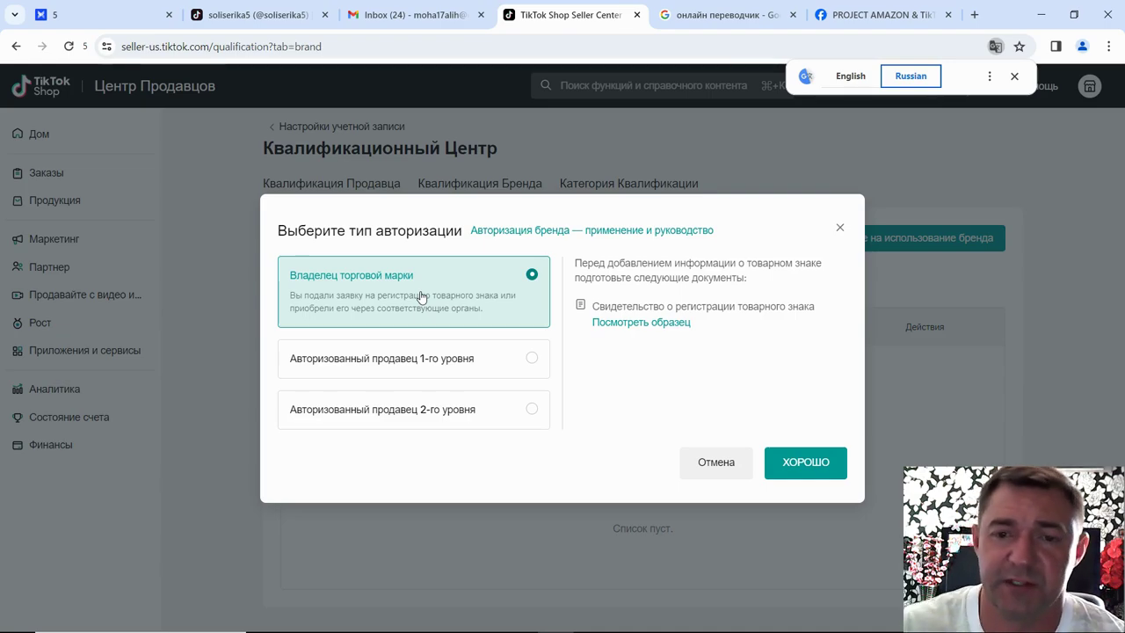
pyautogui.click(802, 460)
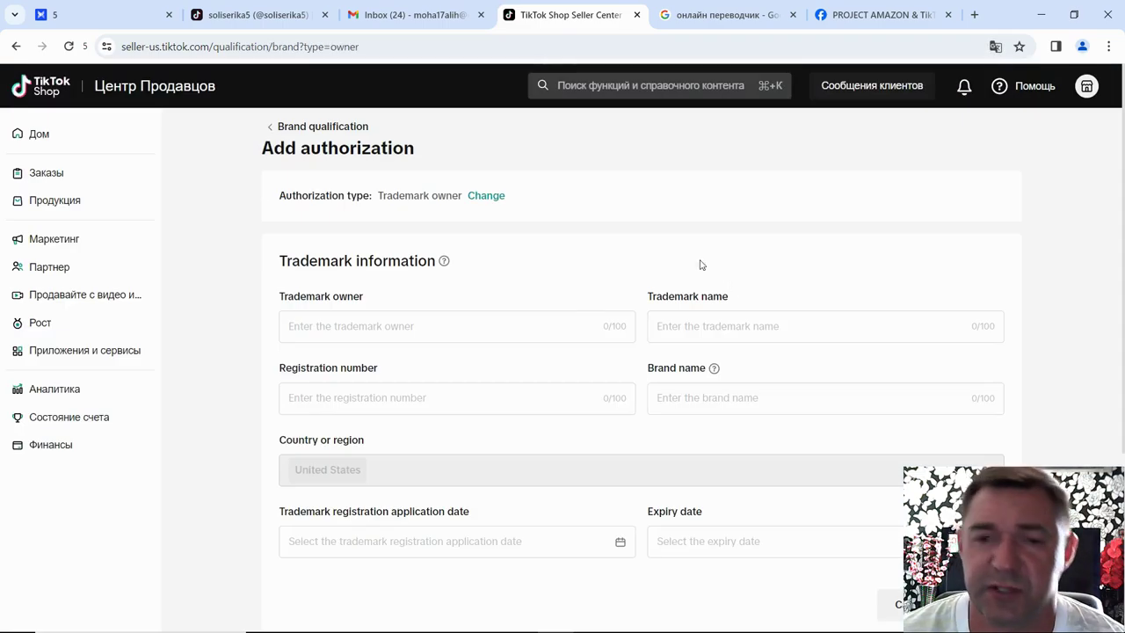
# - Review the trademark information and certificate upload fields, cancel the form, and view the brand authorization types once more before closing them
pyautogui.scroll(-1, 615, 257)
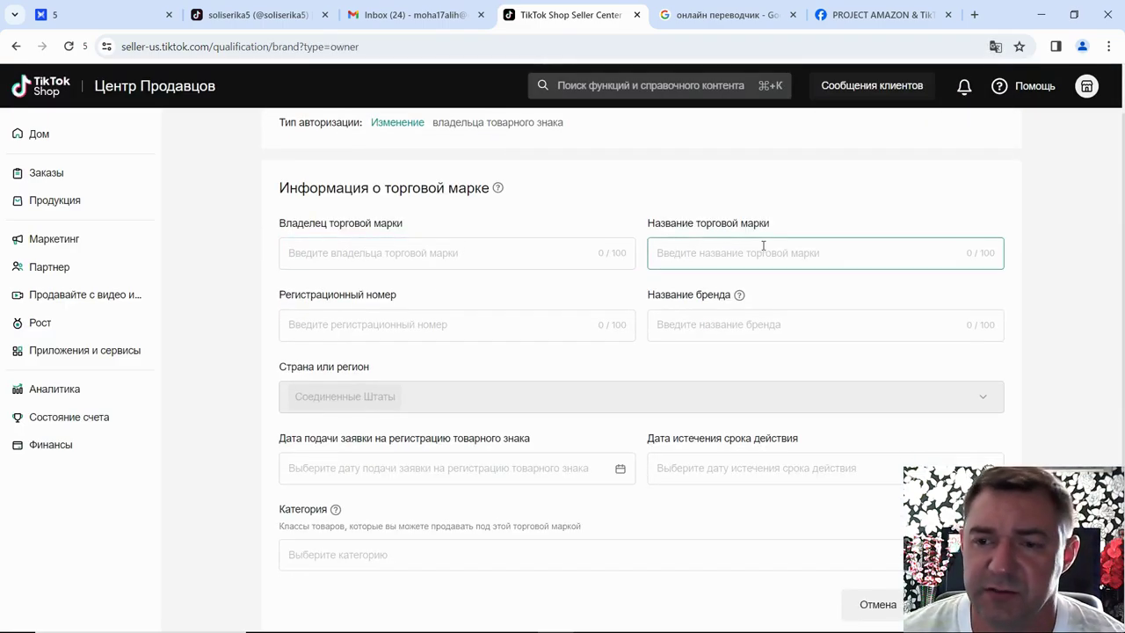
pyautogui.scroll(-1, 492, 264)
pyautogui.scroll(-2, 585, 296)
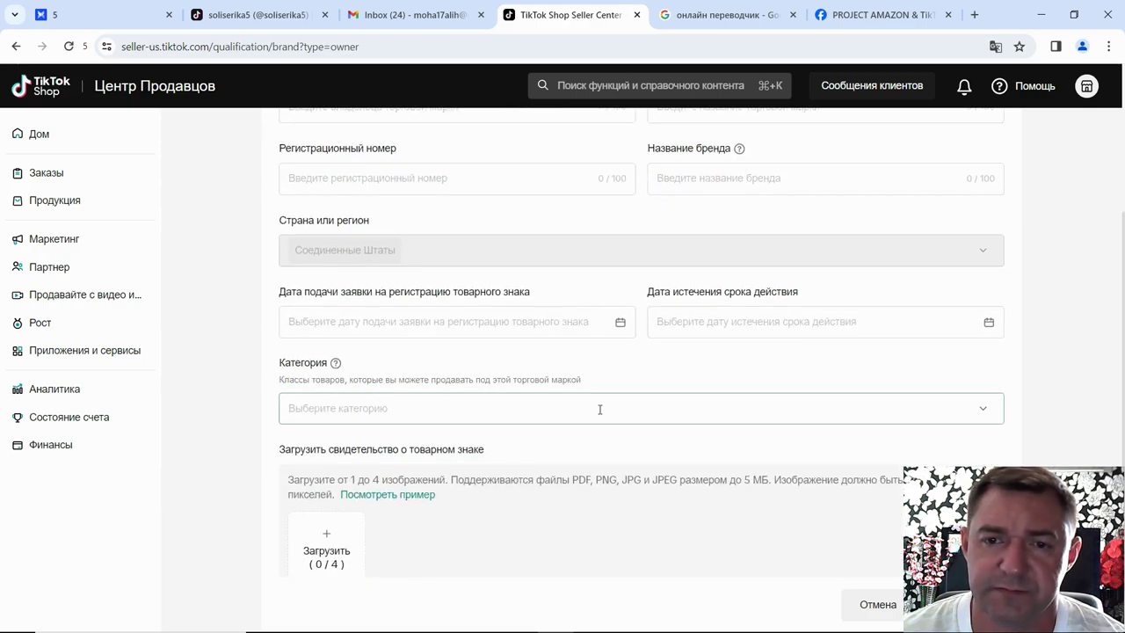
pyautogui.scroll(4, 639, 413)
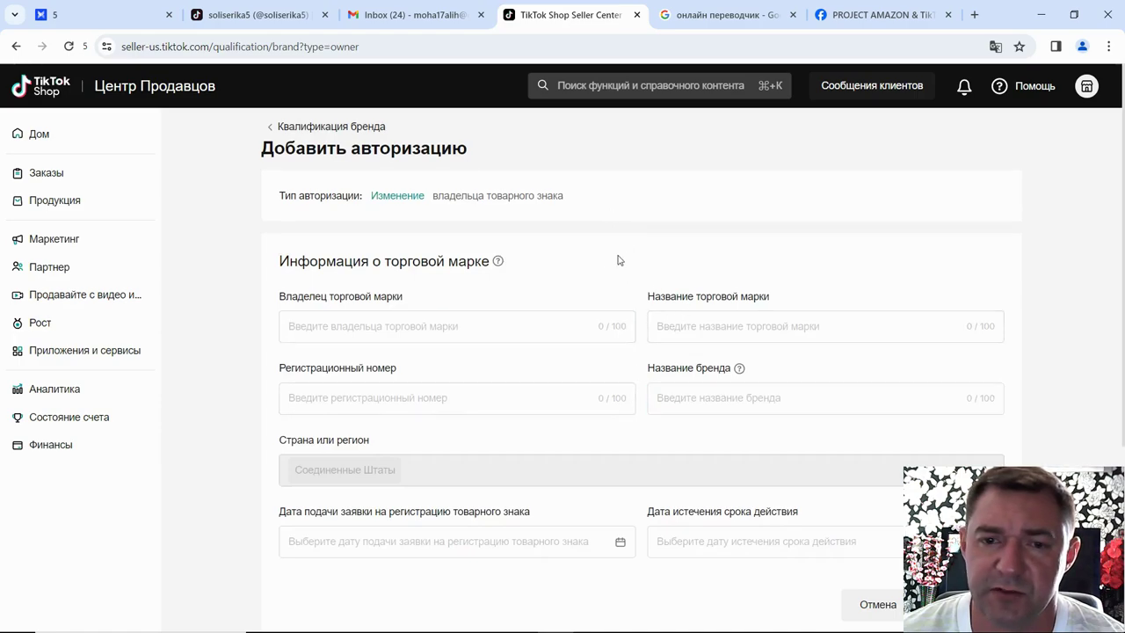
pyautogui.click(888, 606)
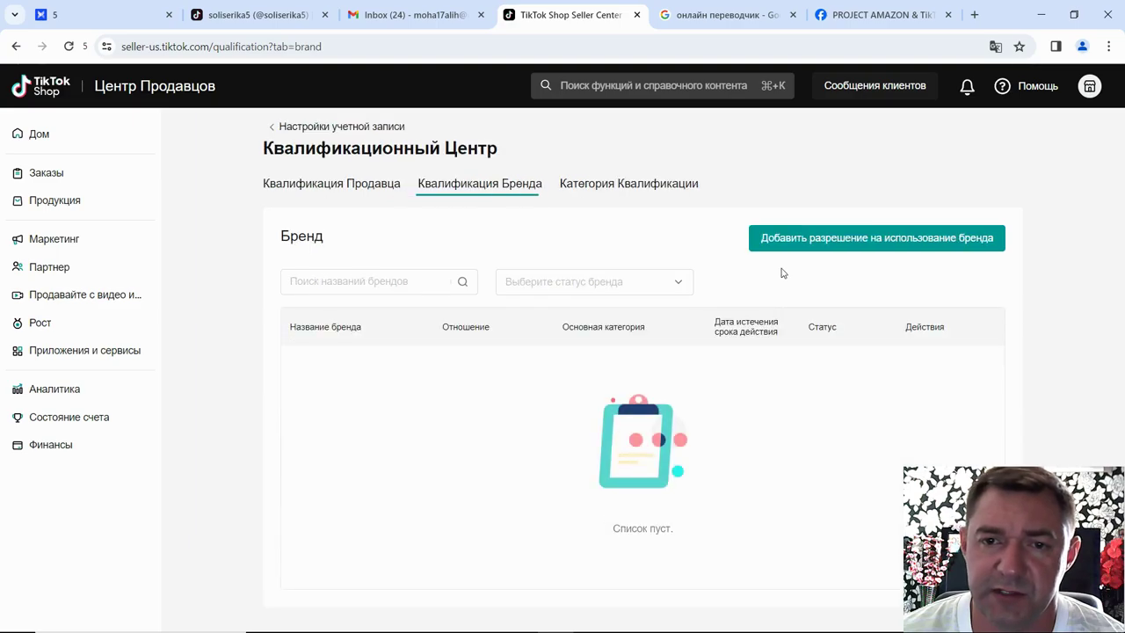
pyautogui.click(893, 237)
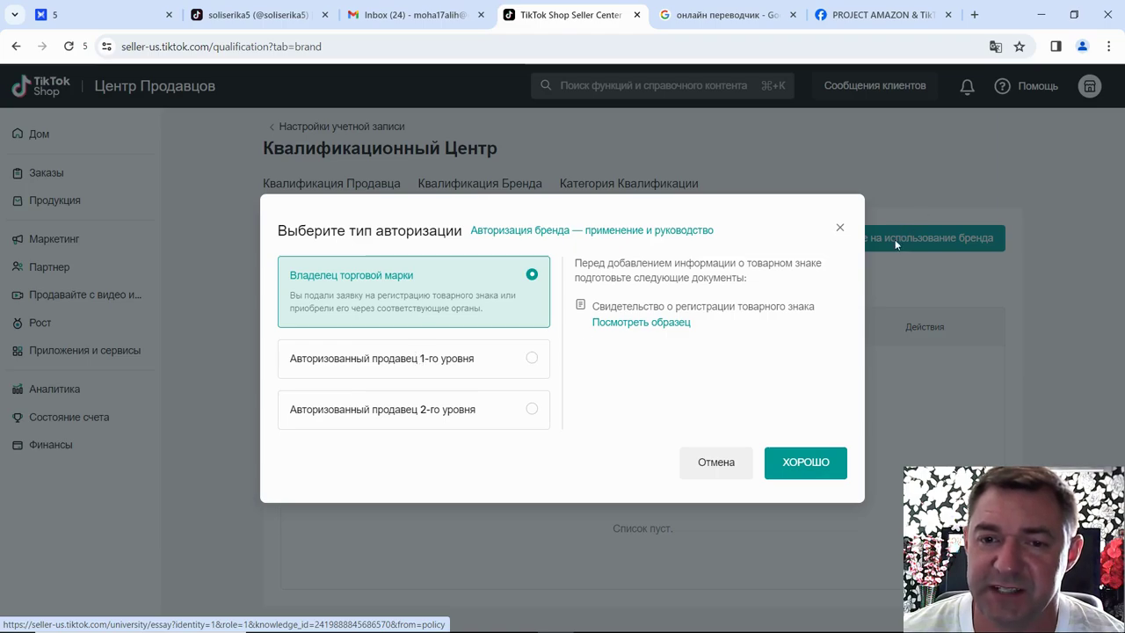
pyautogui.click(840, 229)
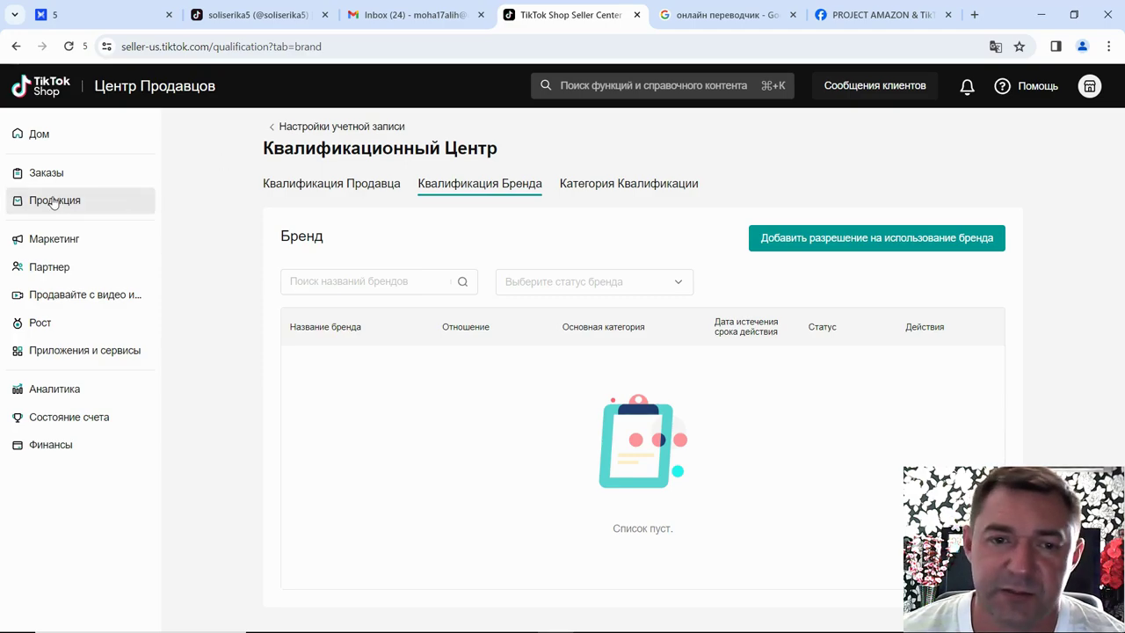
# - Switch the translated Qualification Center page back to English
pyautogui.rightClick(209, 171)
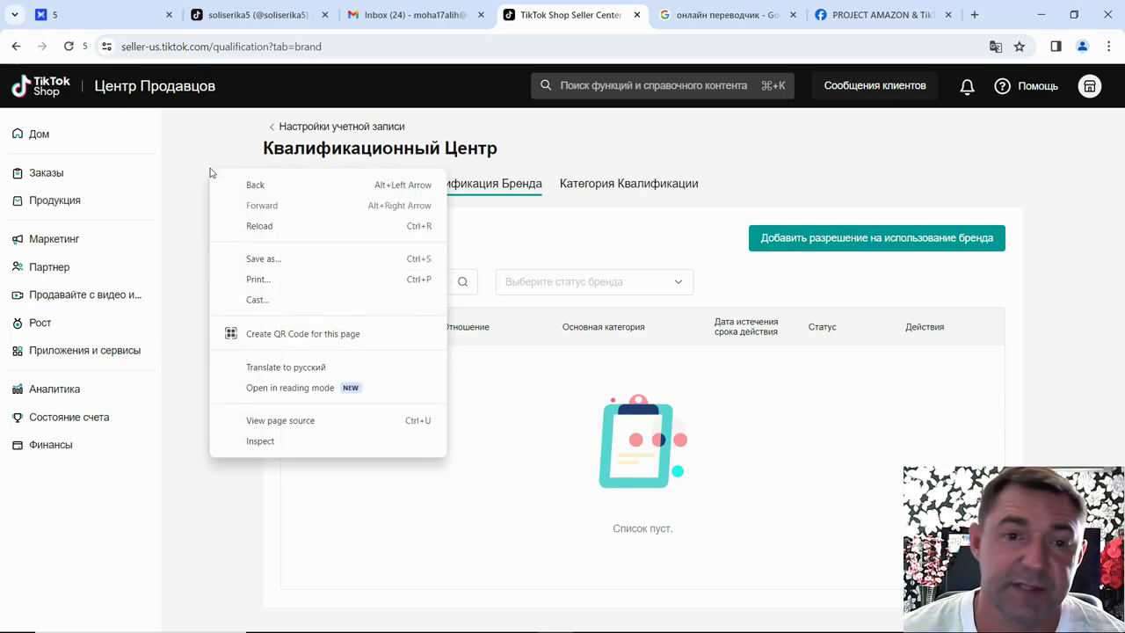
pyautogui.click(296, 367)
pyautogui.click(850, 76)
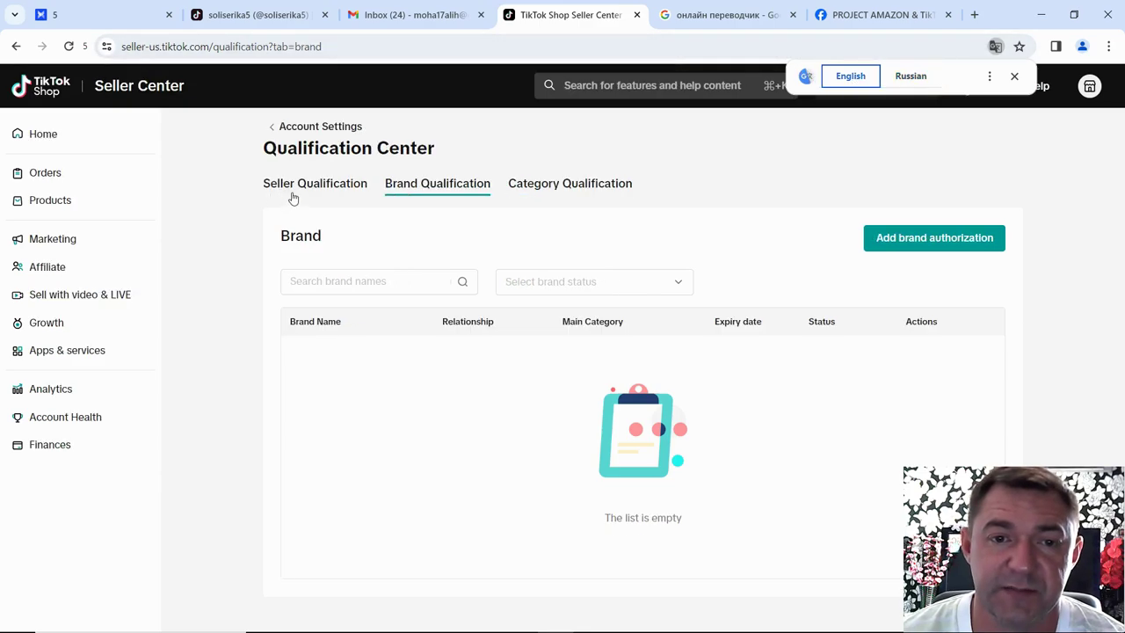
# - Start adding a new product from the product management page, staying on the form instead of leaving for the product opportunities details
pyautogui.click(63, 207)
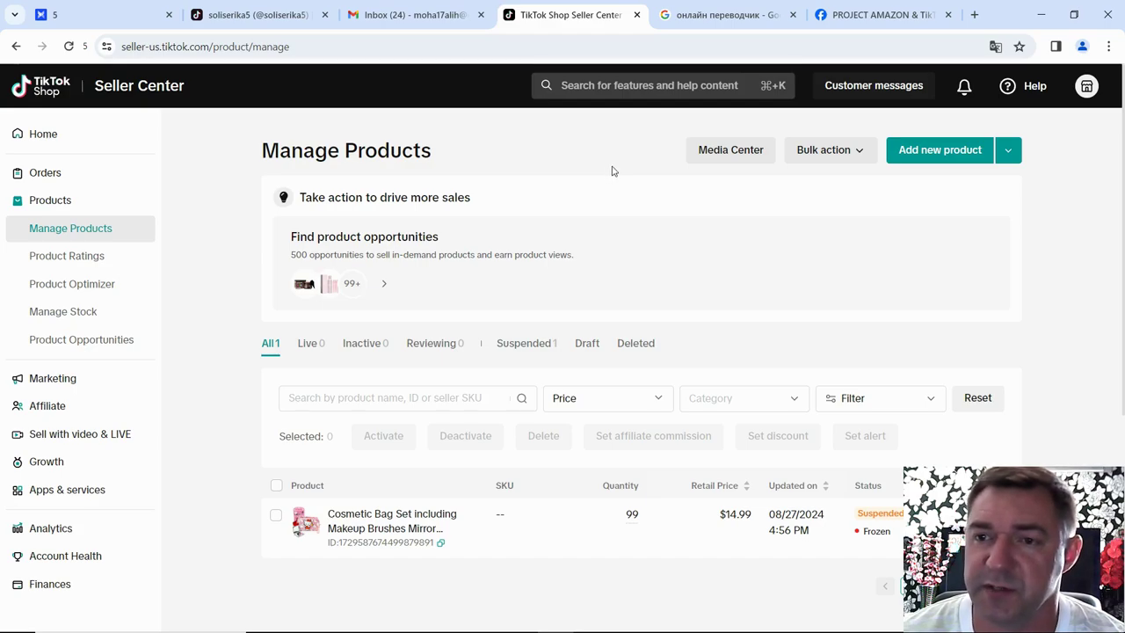
pyautogui.click(938, 150)
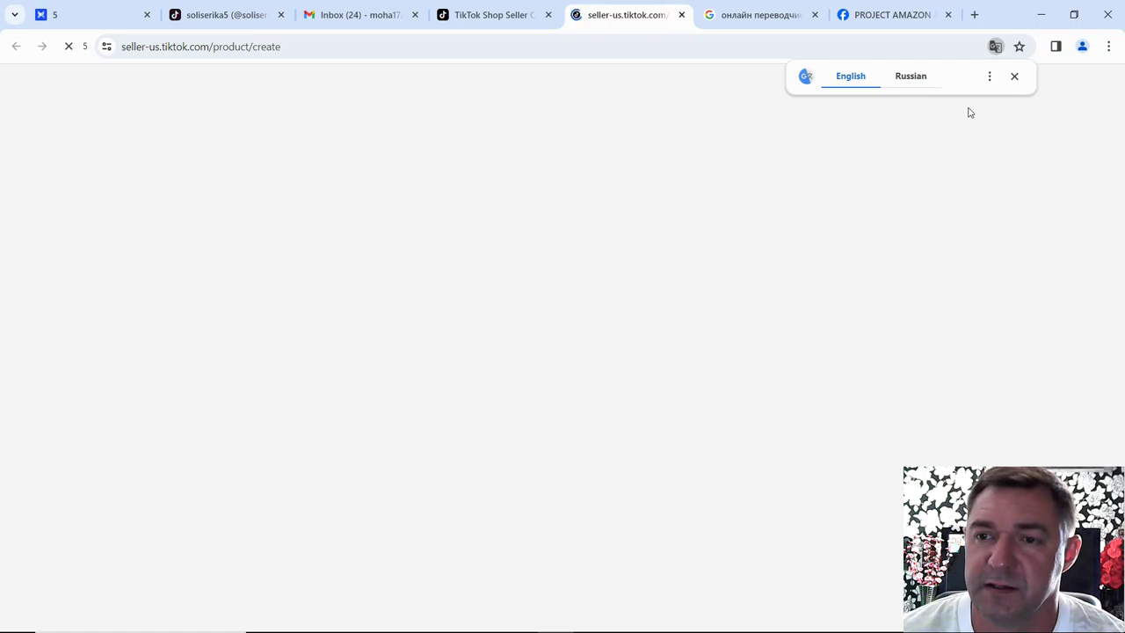
pyautogui.click(1014, 76)
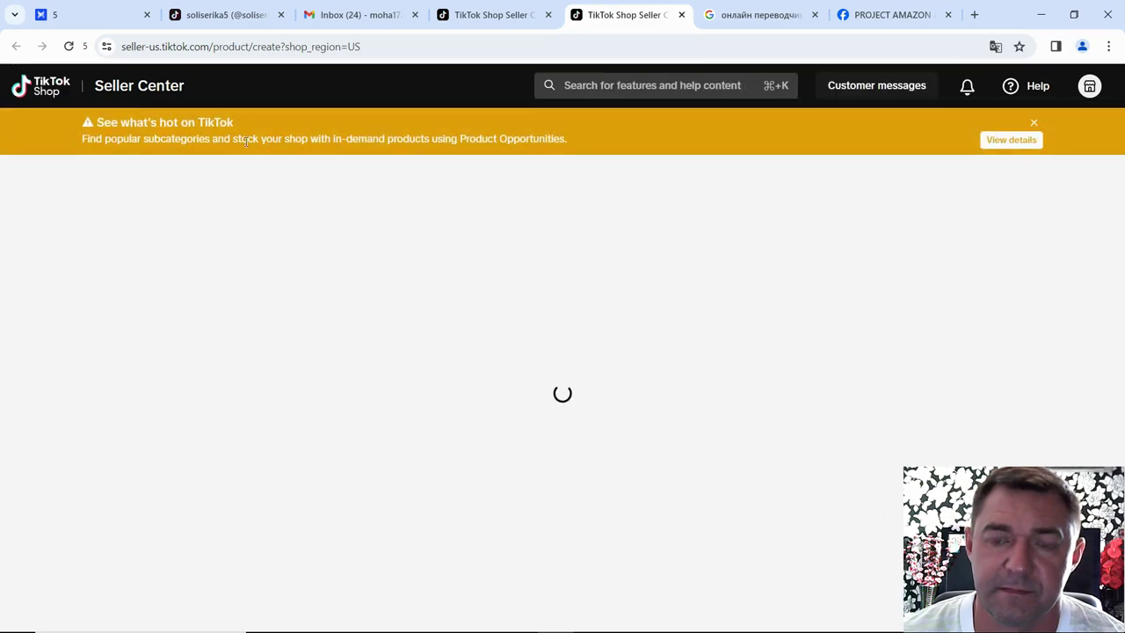
pyautogui.click(1010, 141)
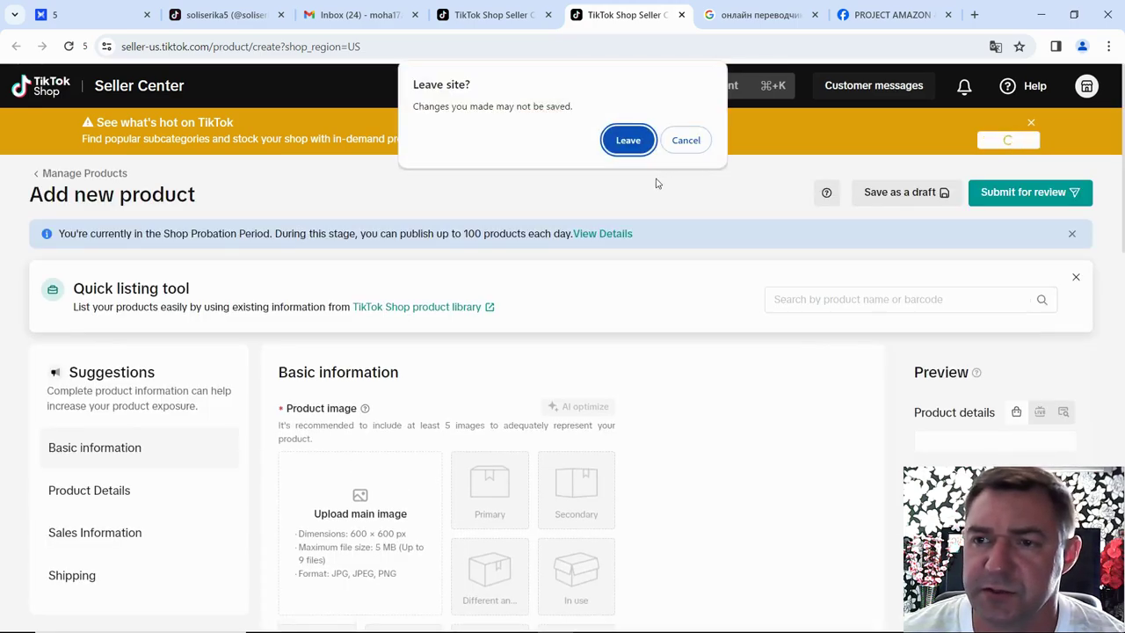
pyautogui.click(692, 142)
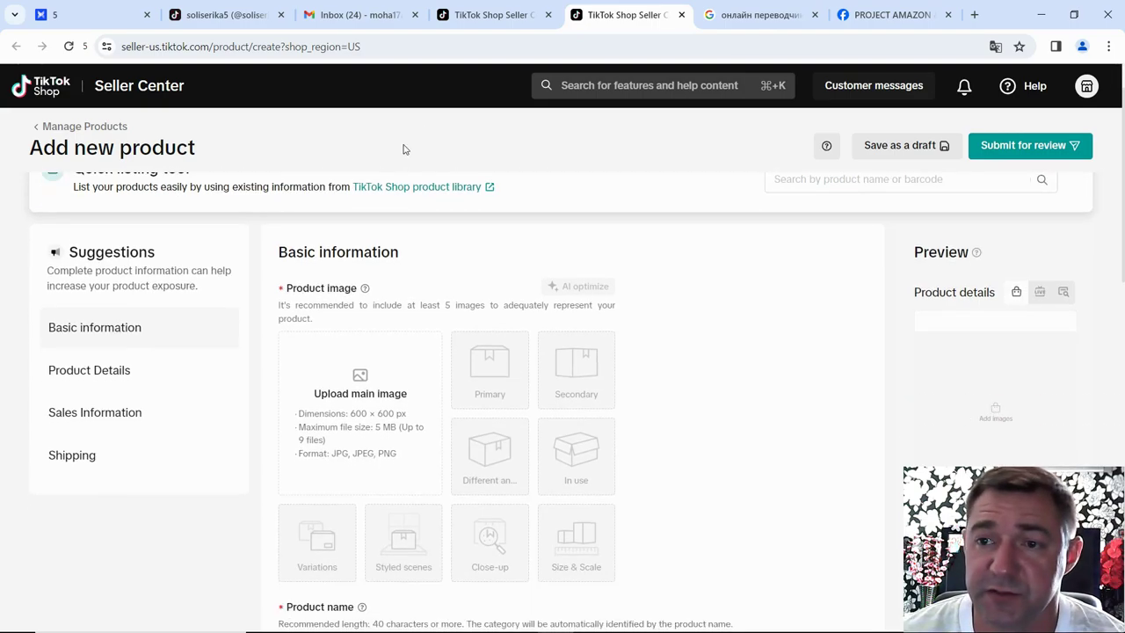
# - Examine the new product form's sections for images, name, category, description, video, sales information and shipping
pyautogui.rightClick(416, 141)
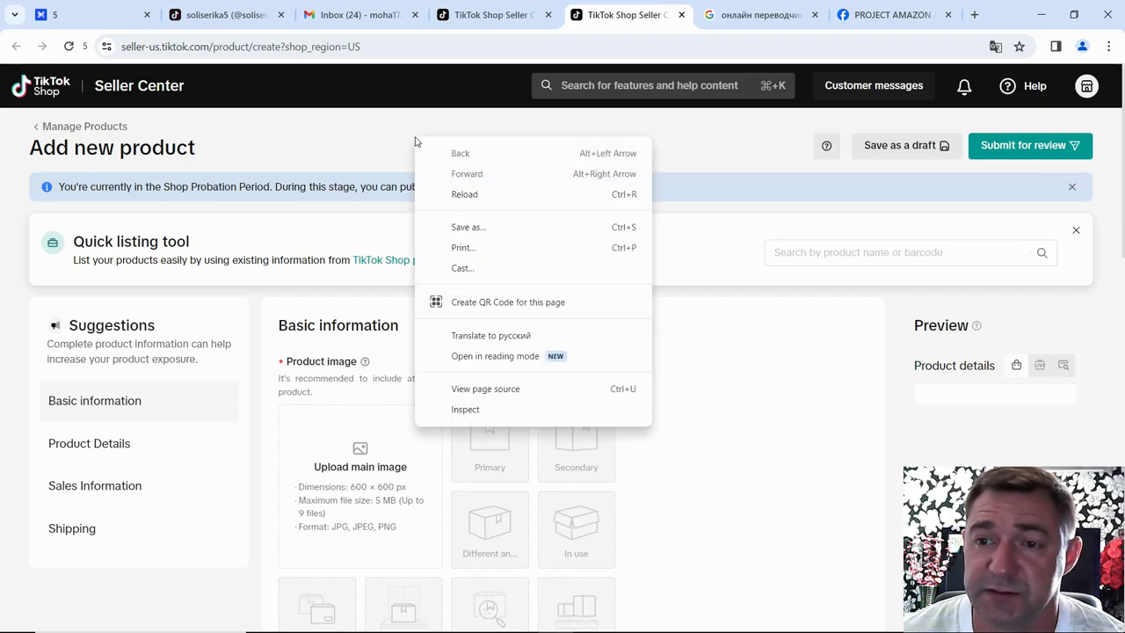
pyautogui.click(358, 143)
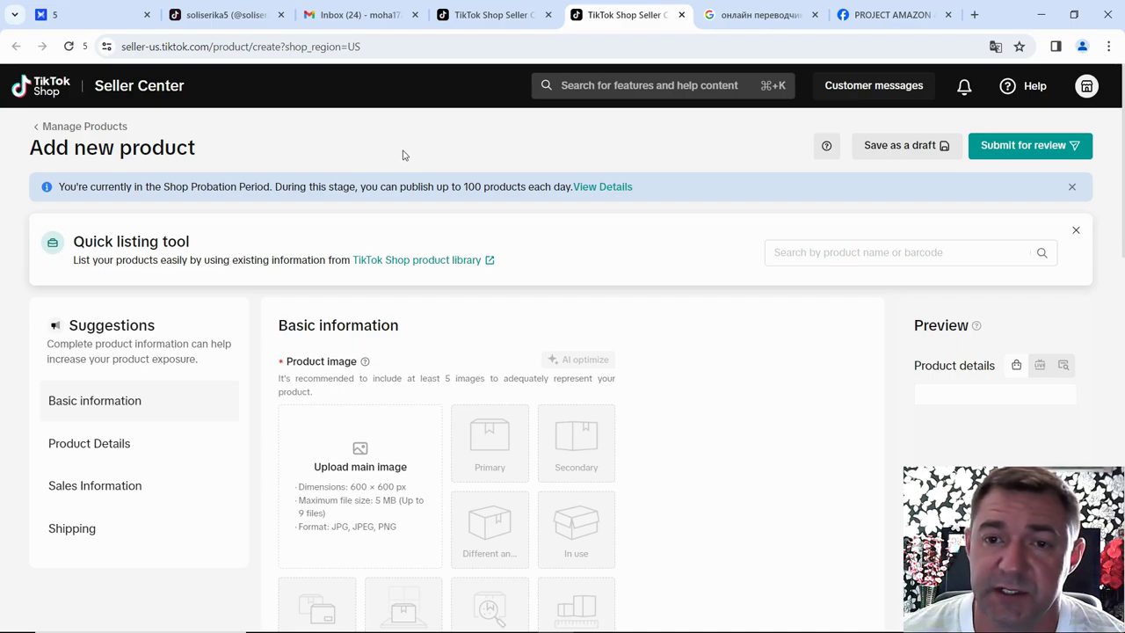
pyautogui.scroll(-2, 410, 153)
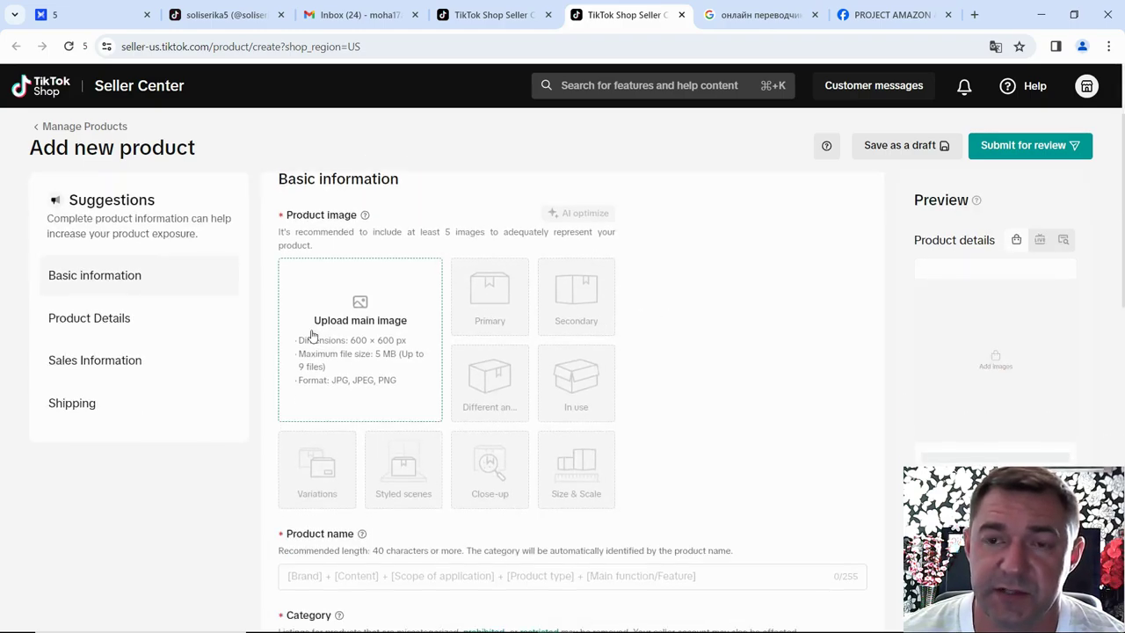
pyautogui.scroll(-4, 627, 337)
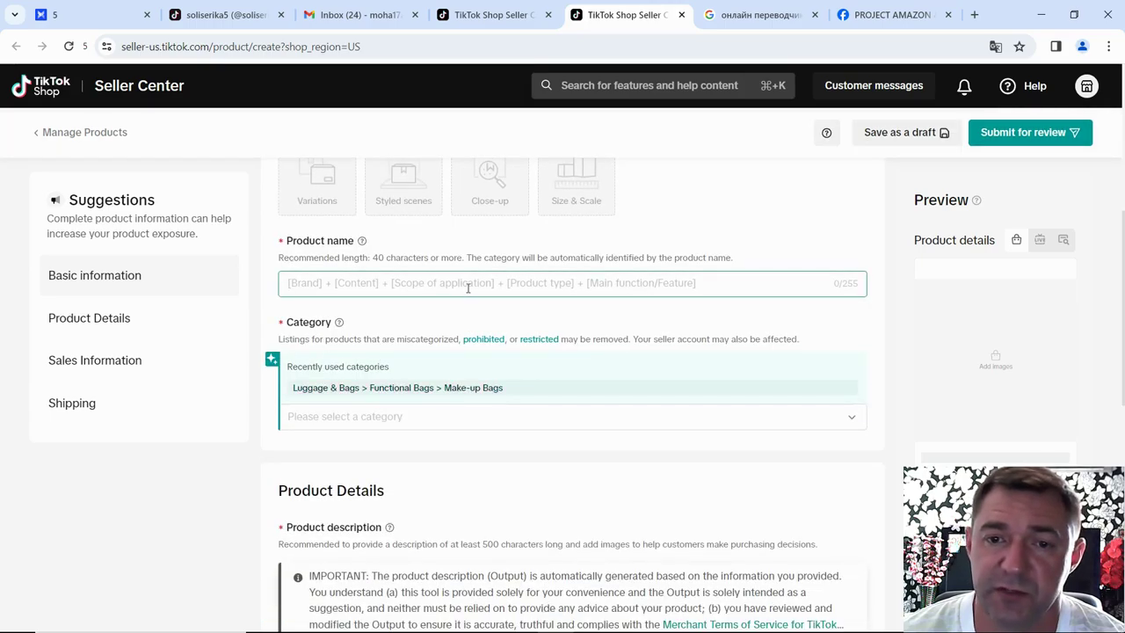
pyautogui.scroll(-2, 467, 290)
pyautogui.scroll(-4, 468, 292)
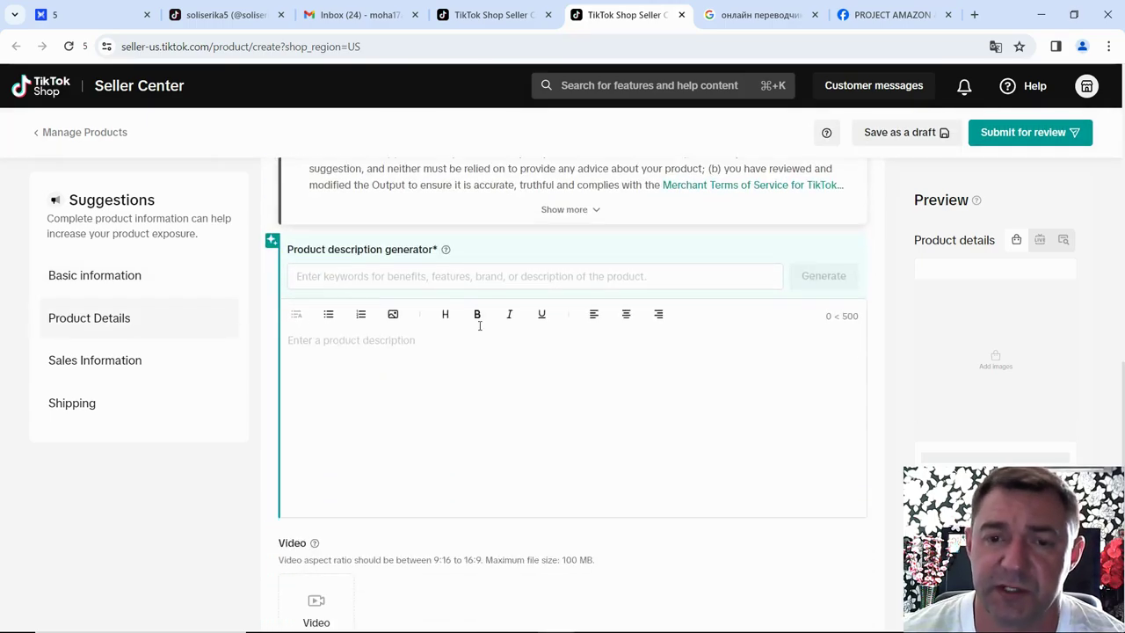
pyautogui.scroll(-3, 390, 364)
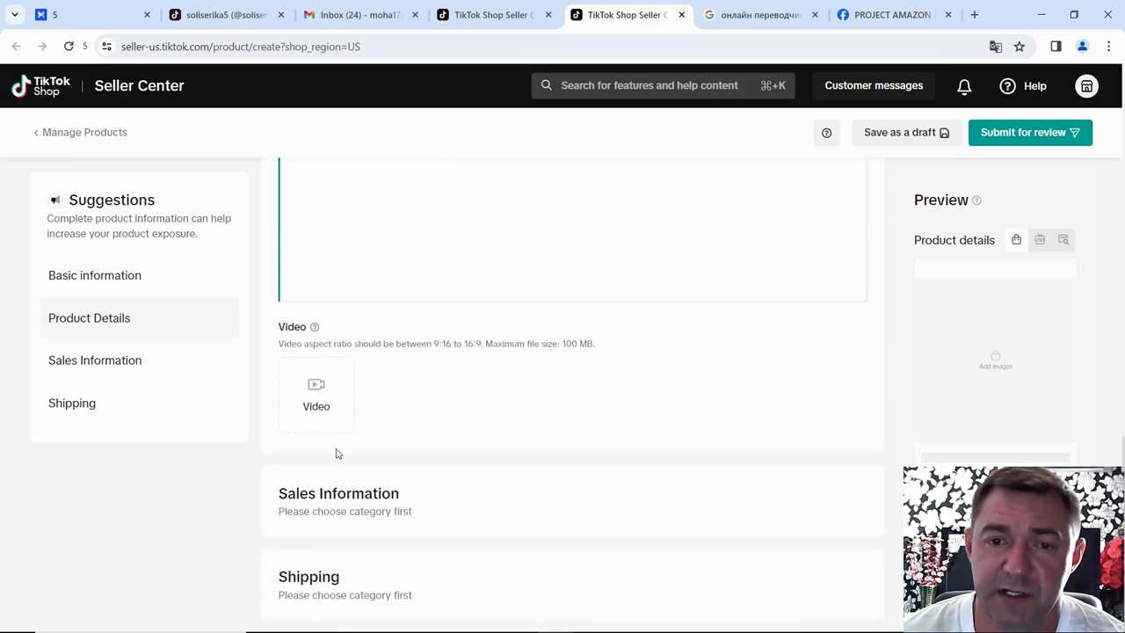
pyautogui.moveTo(321, 384)
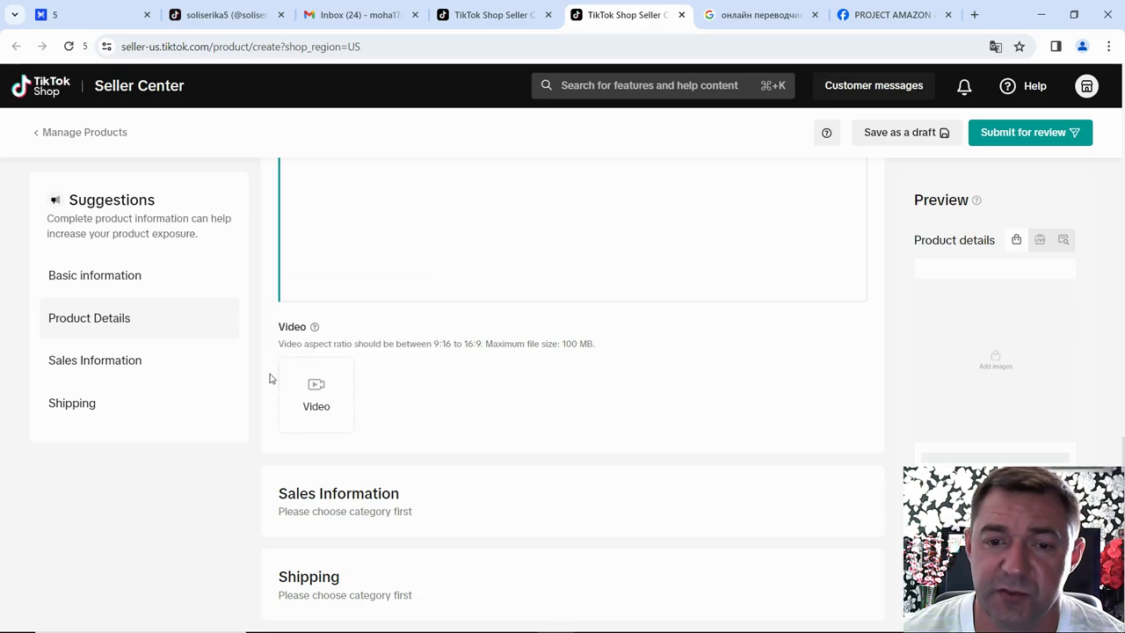
pyautogui.scroll(10, 414, 396)
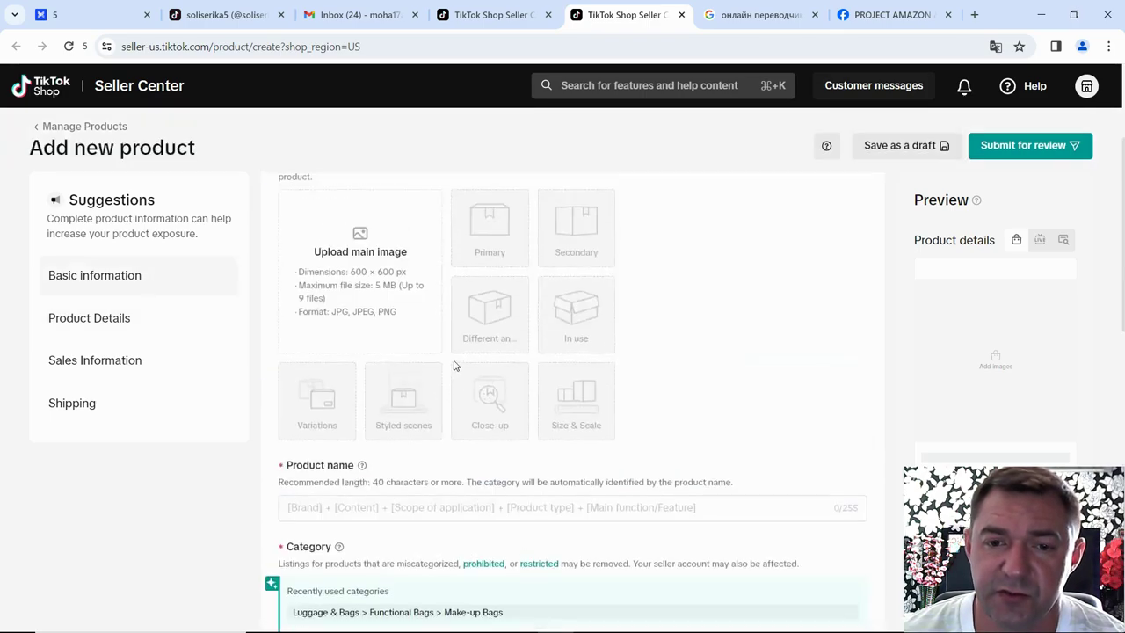
pyautogui.scroll(2, 454, 364)
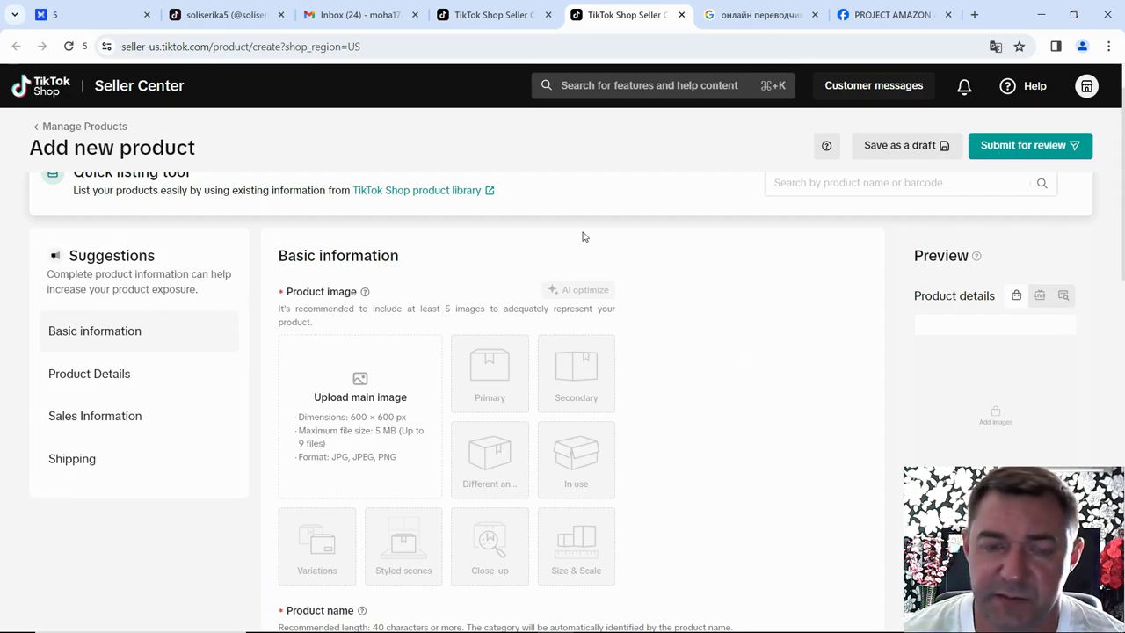
# - Upload the yellow ice mold picture with the tumbler from the Резинки folder in Загрузки as the main product image
pyautogui.click(317, 295)
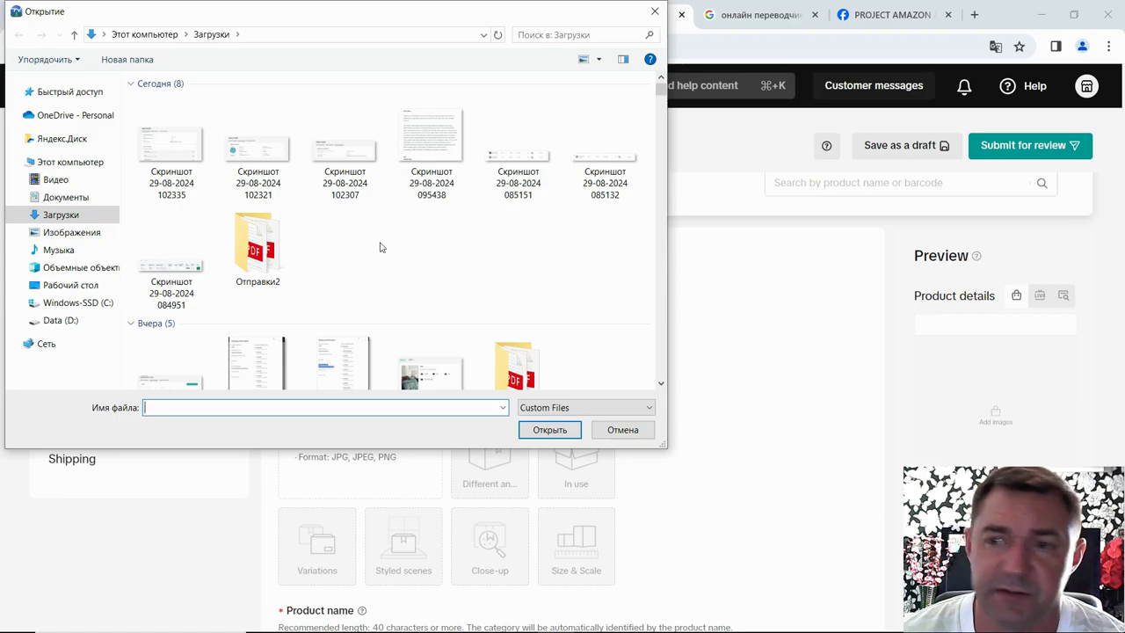
pyautogui.scroll(-5, 383, 245)
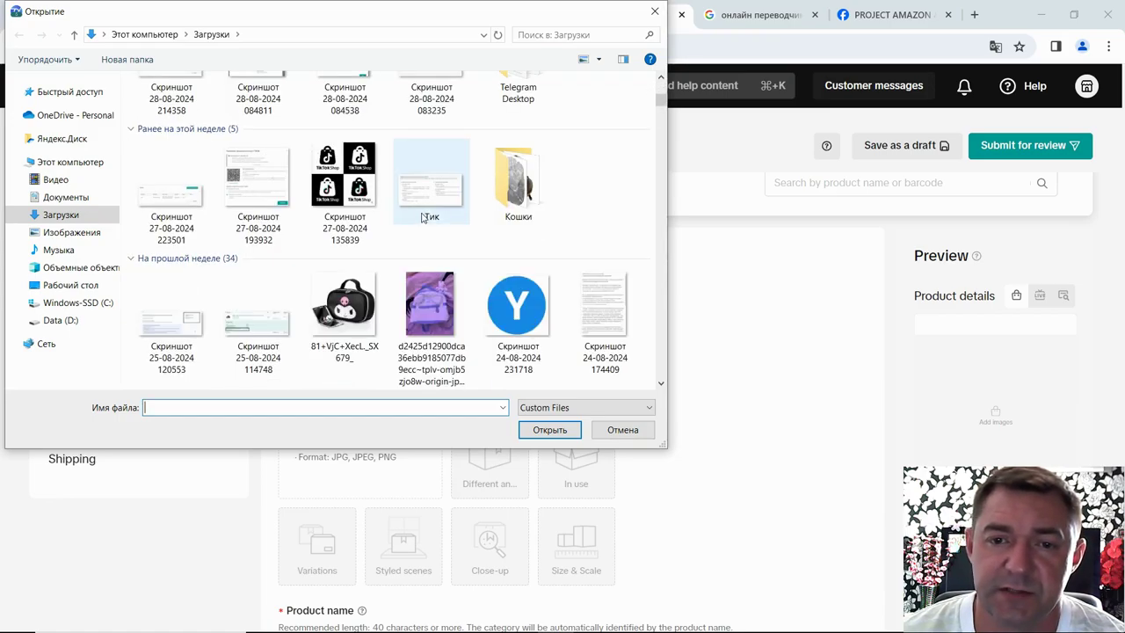
pyautogui.scroll(-10, 423, 220)
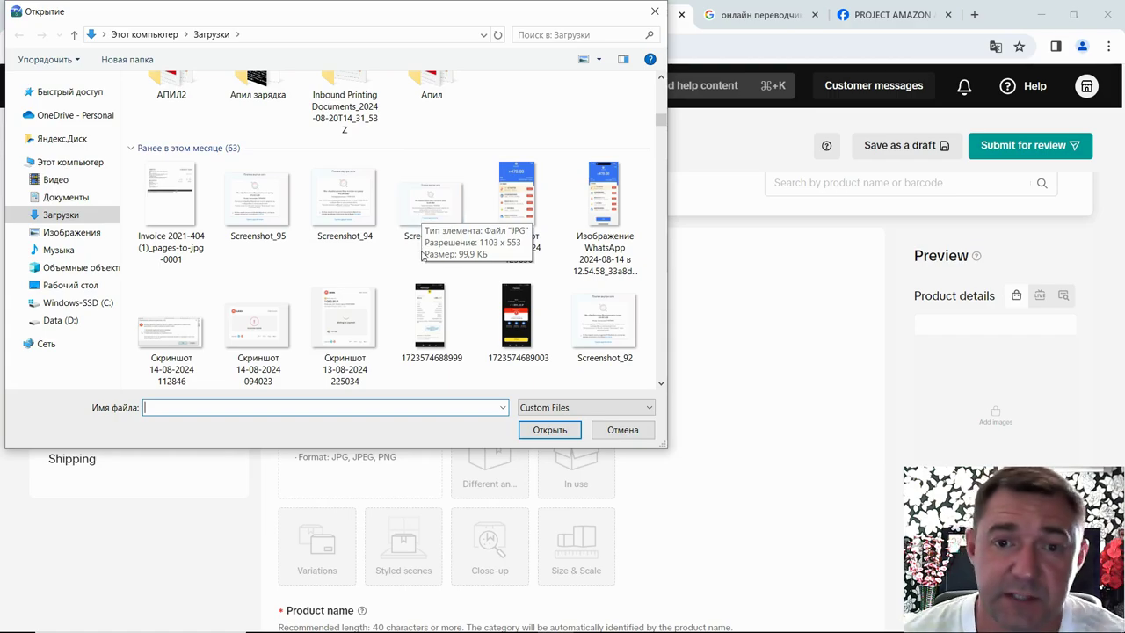
pyautogui.scroll(-8, 402, 258)
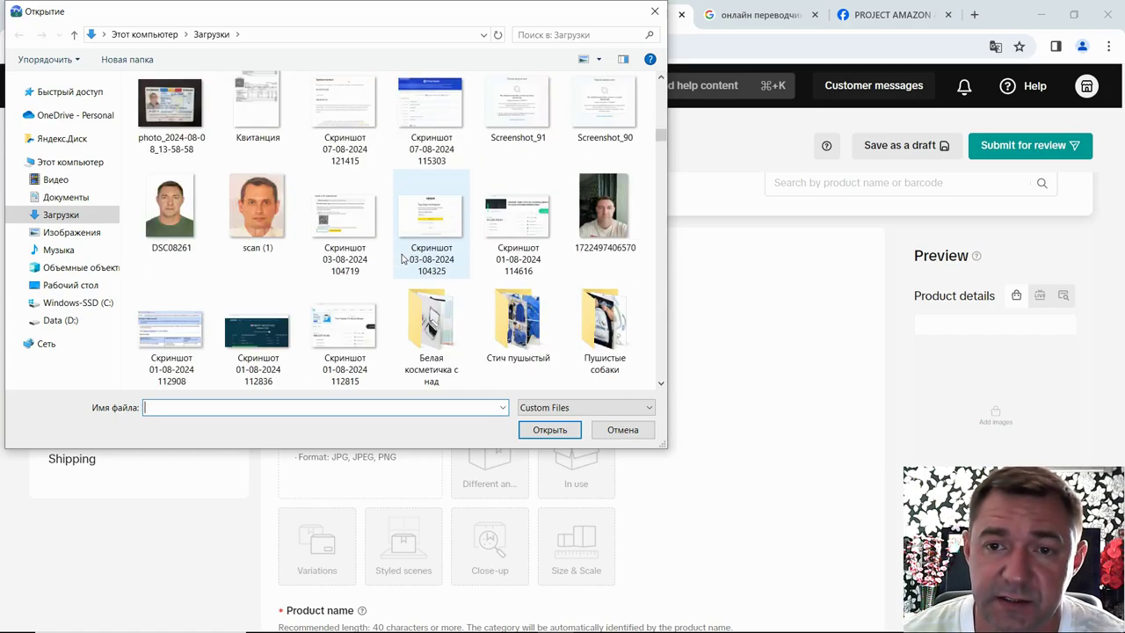
pyautogui.scroll(-2, 402, 257)
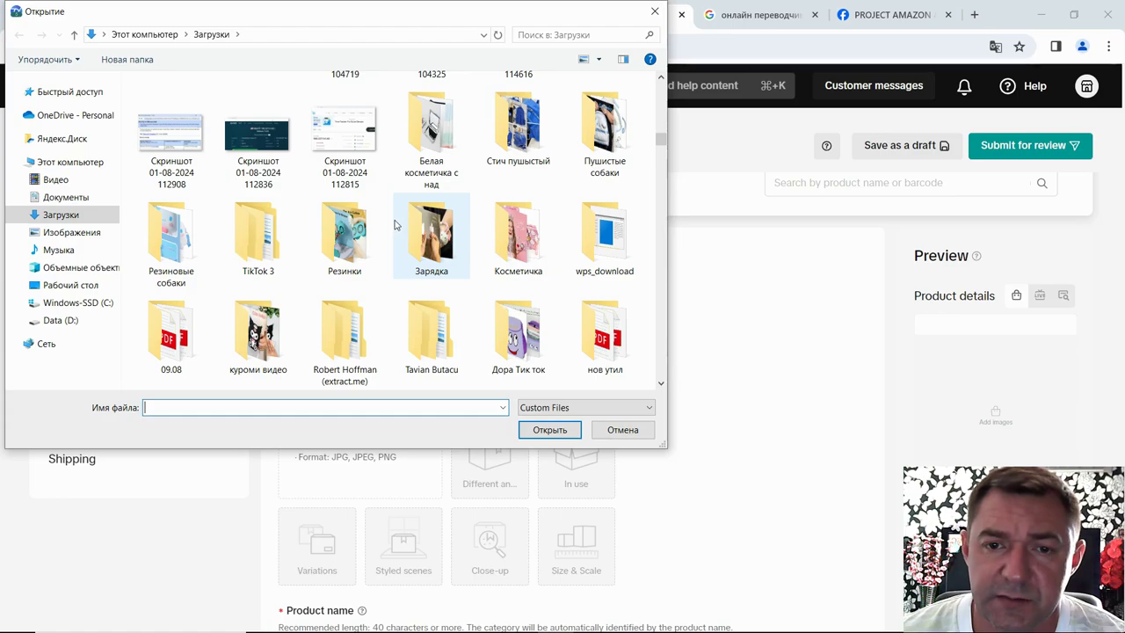
pyautogui.doubleClick(345, 242)
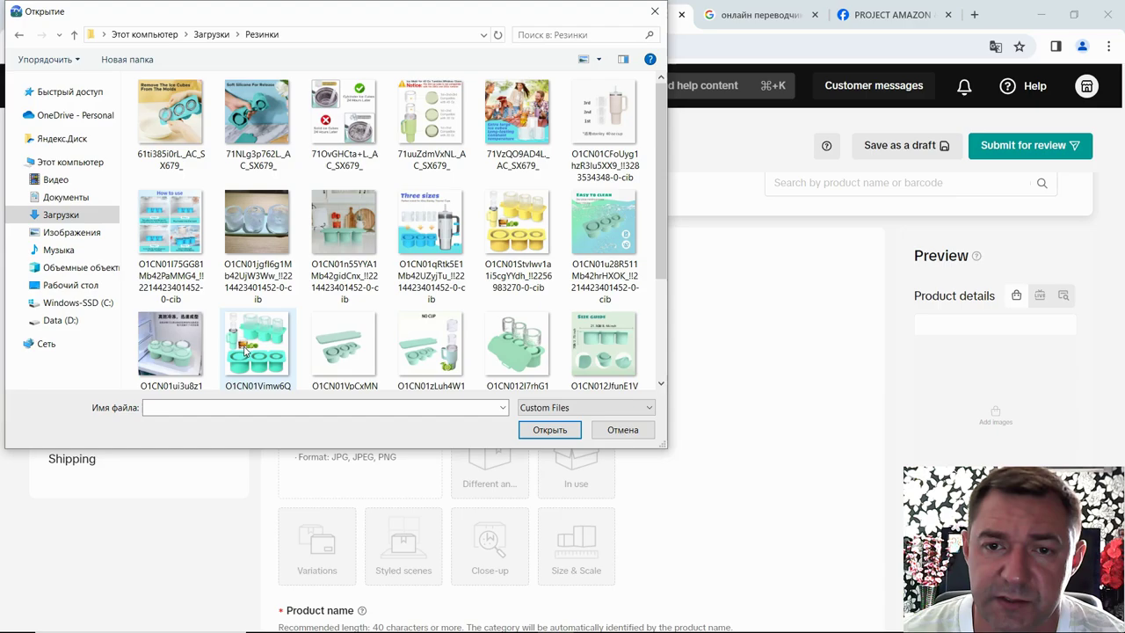
pyautogui.click(512, 233)
pyautogui.click(550, 431)
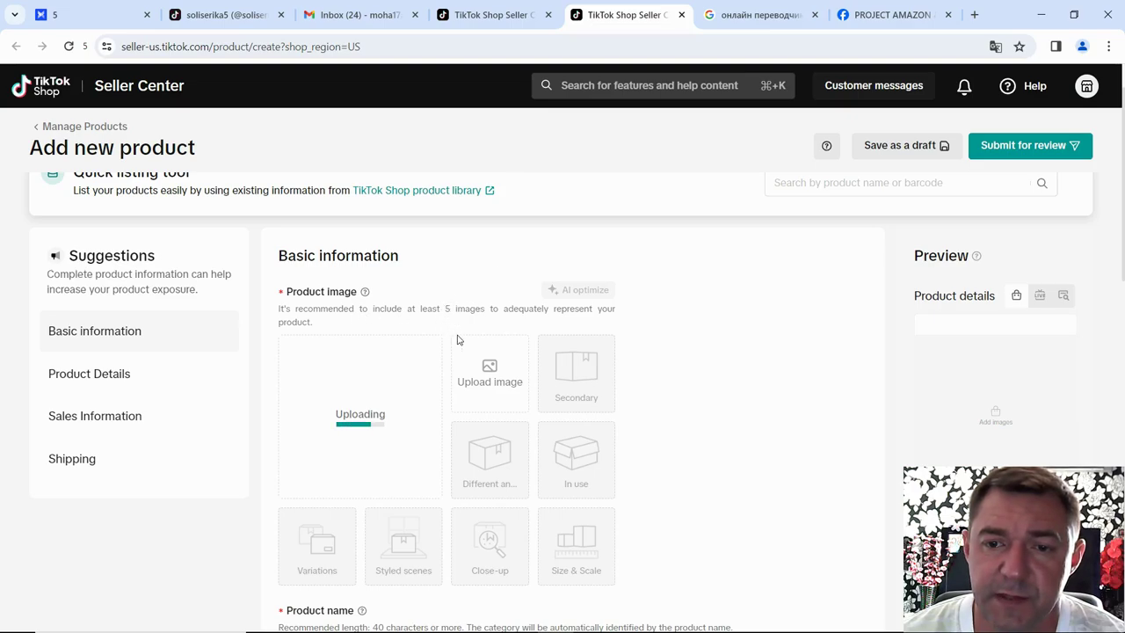
# - Add the teal ice mold picture with the tumbler and 61ti385i0rL._AC_SX679_ from the Резинки folder as the second and third product images
pyautogui.moveTo(469, 371)
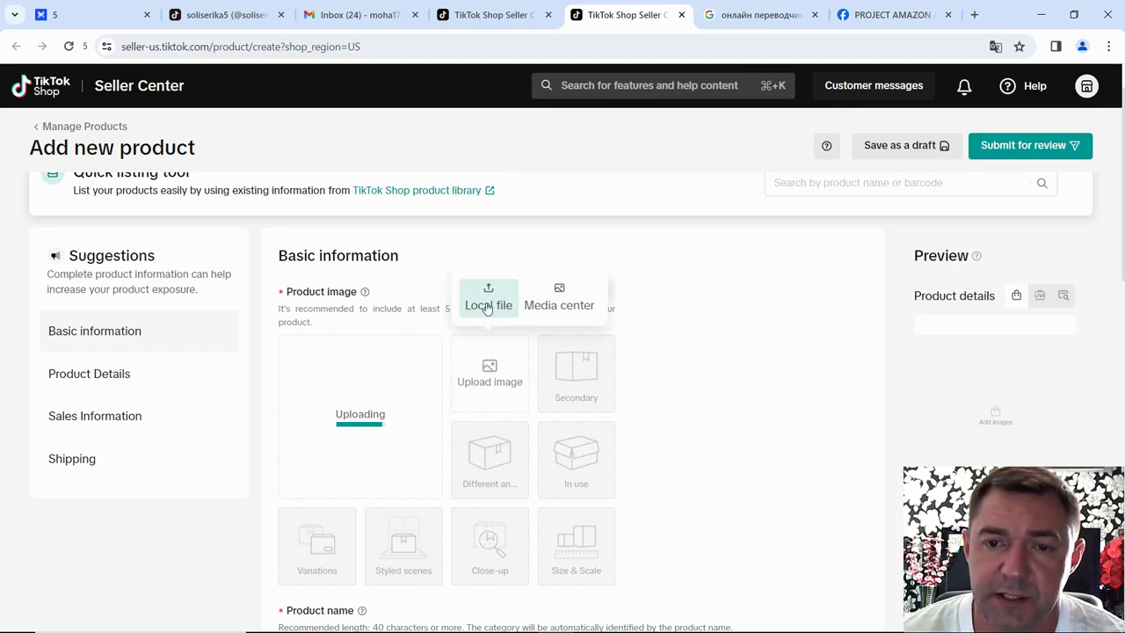
pyautogui.click(487, 305)
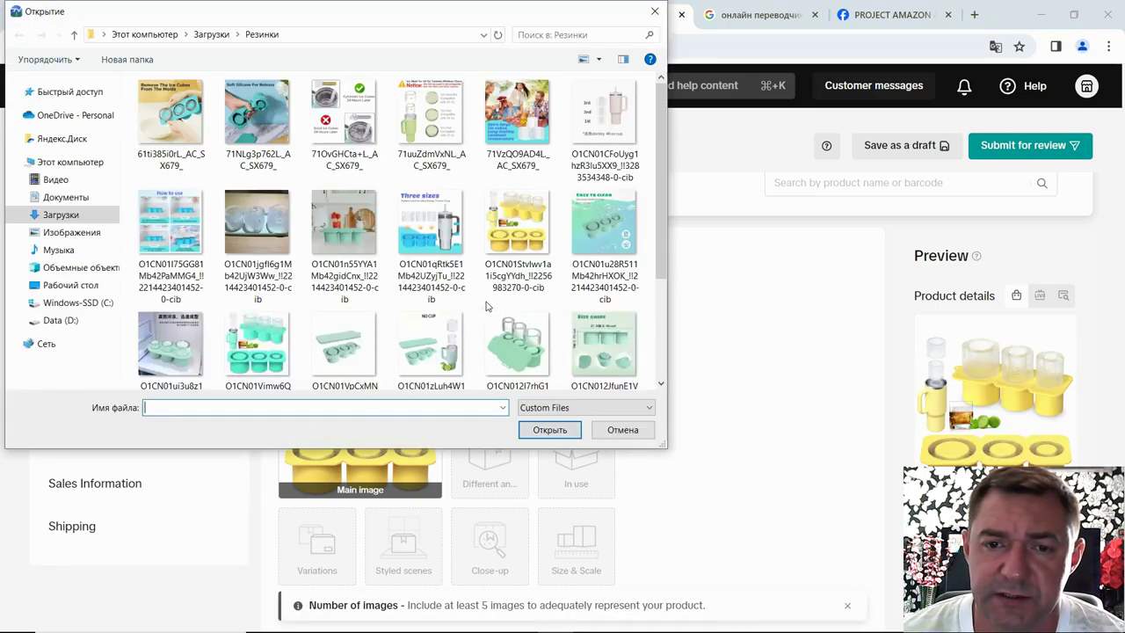
pyautogui.click(277, 351)
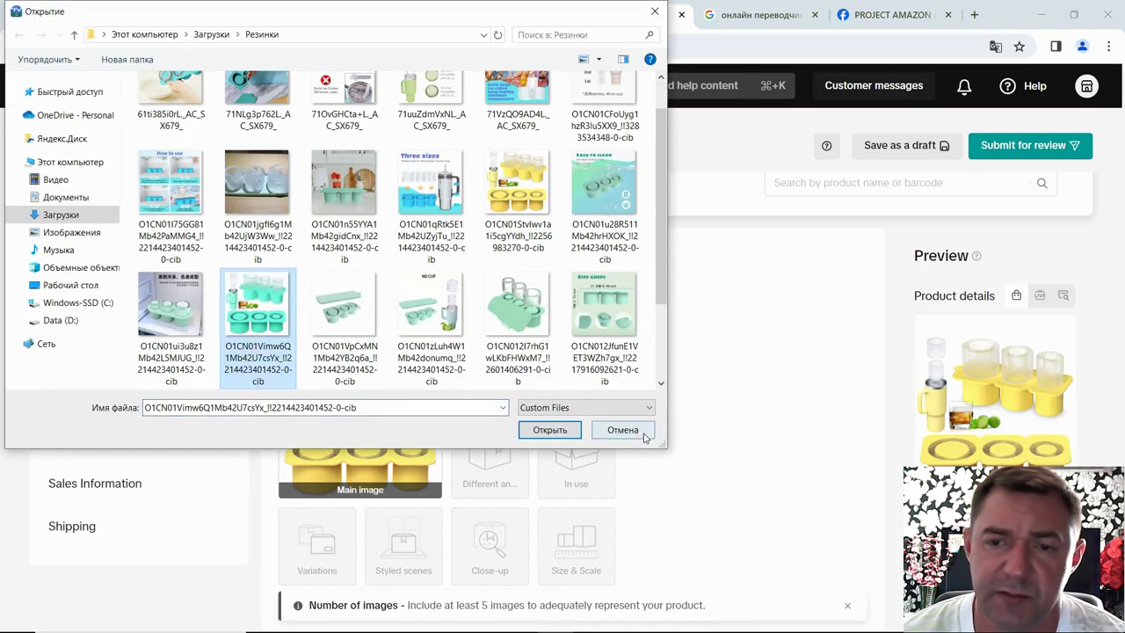
pyautogui.click(555, 431)
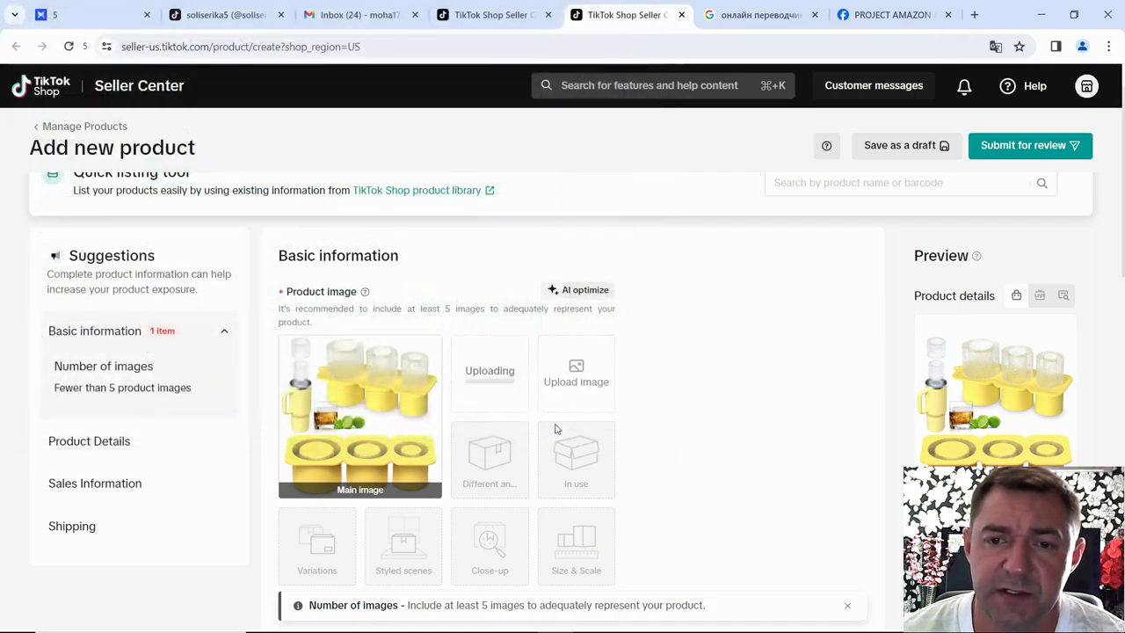
pyautogui.moveTo(572, 388)
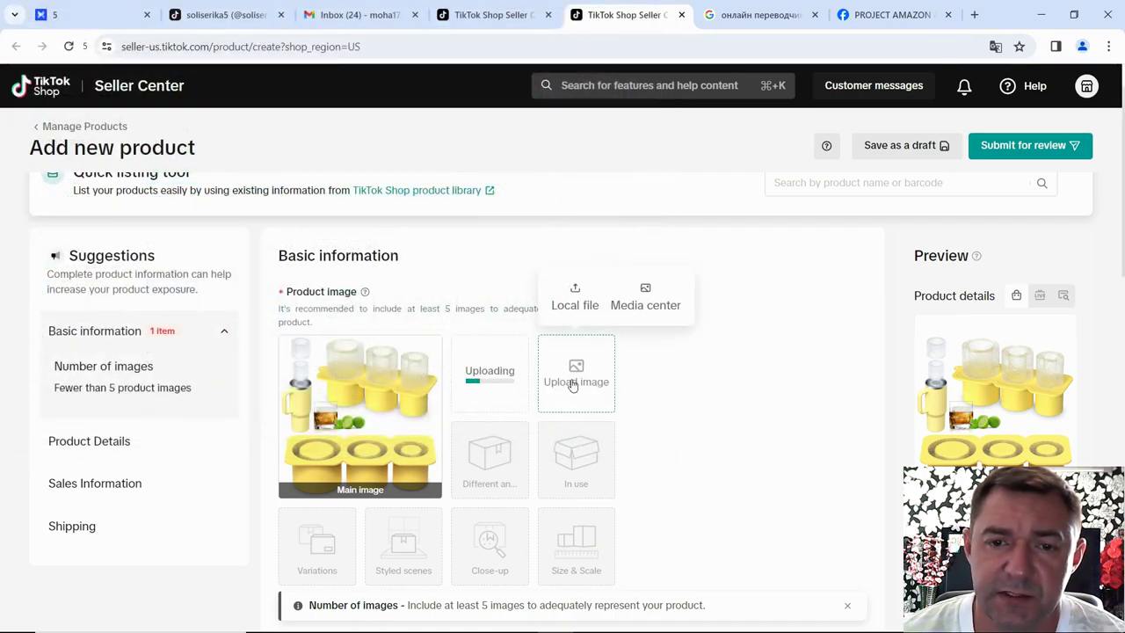
pyautogui.click(571, 303)
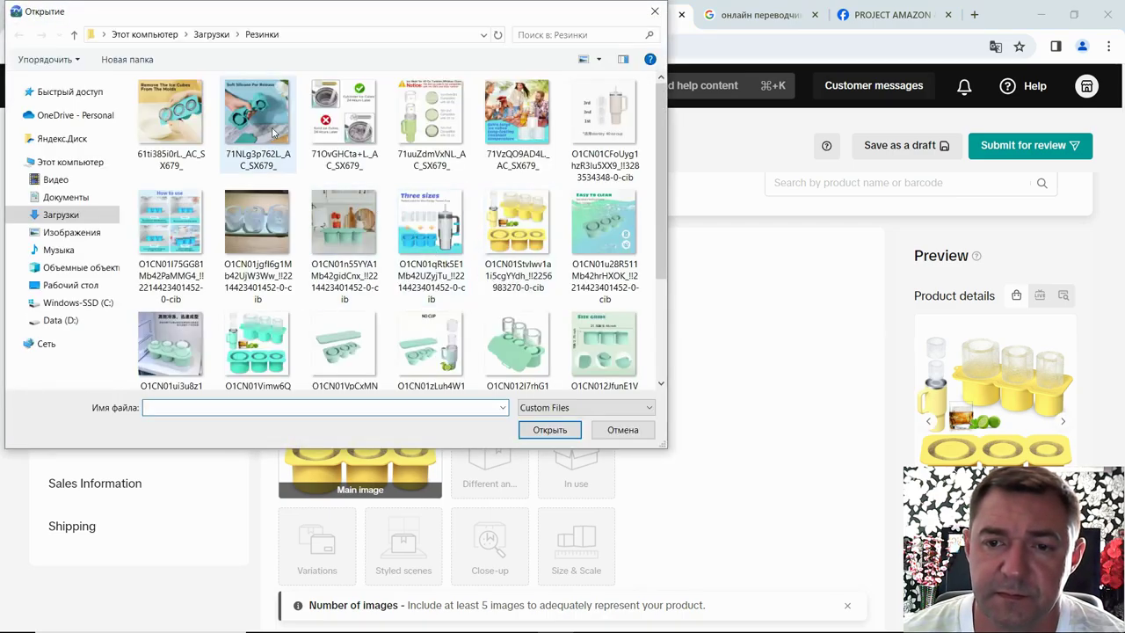
pyautogui.click(182, 123)
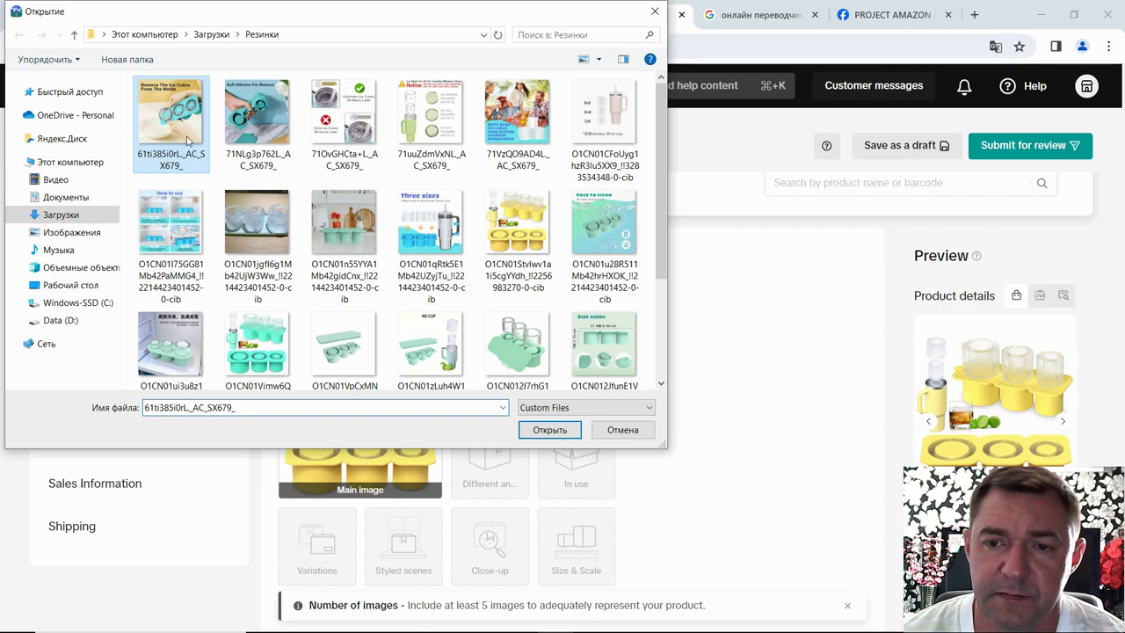
pyautogui.click(538, 433)
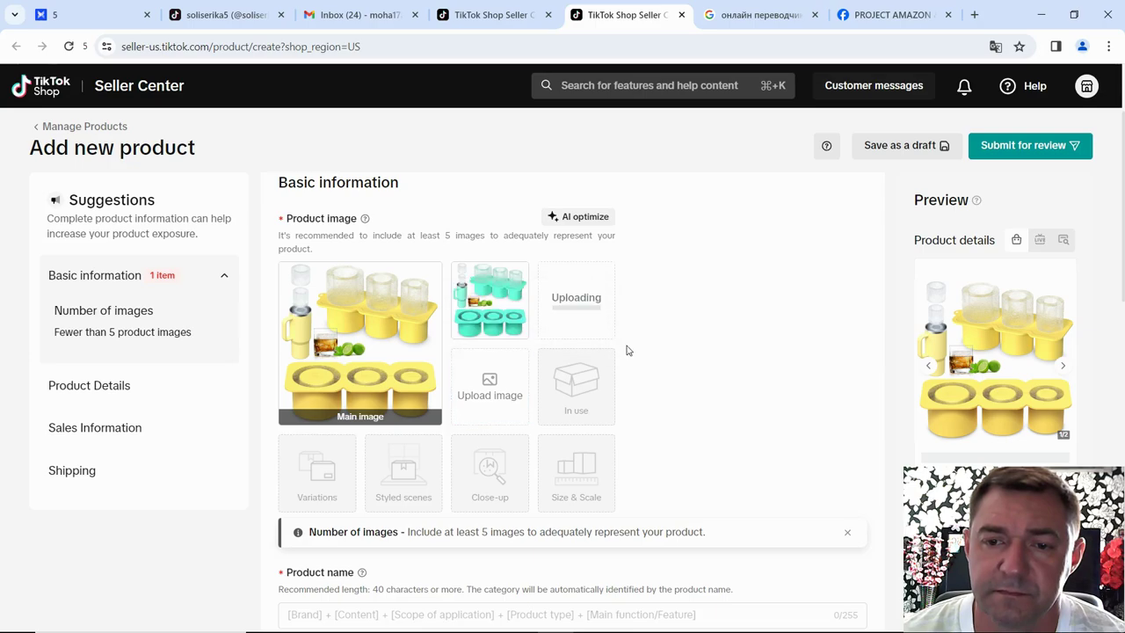
# - Add 71OvGHCta+L._AC_SX679_ and the white-background tumbler picture labeled 1st, 2nd, 3rd as the fourth and fifth product images
pyautogui.moveTo(478, 378)
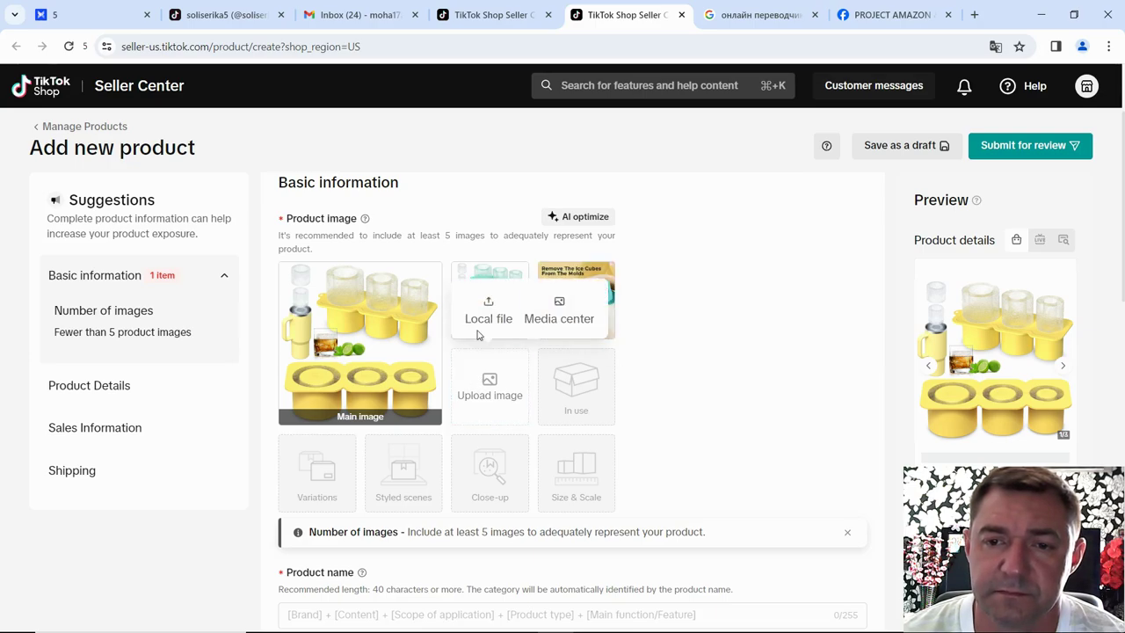
pyautogui.click(482, 320)
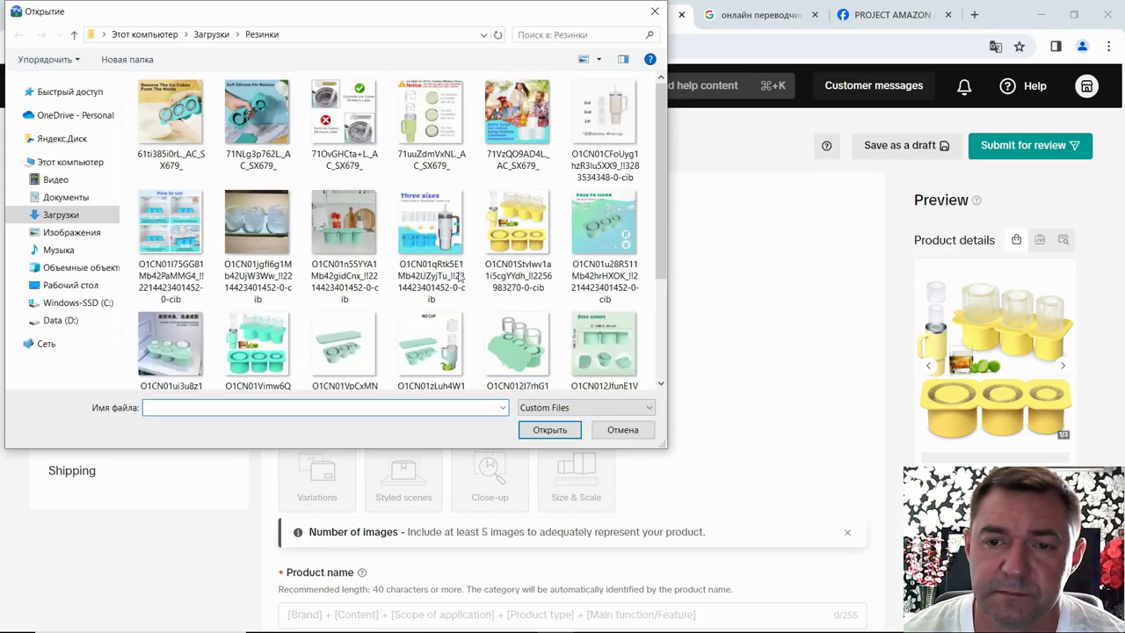
pyautogui.click(345, 119)
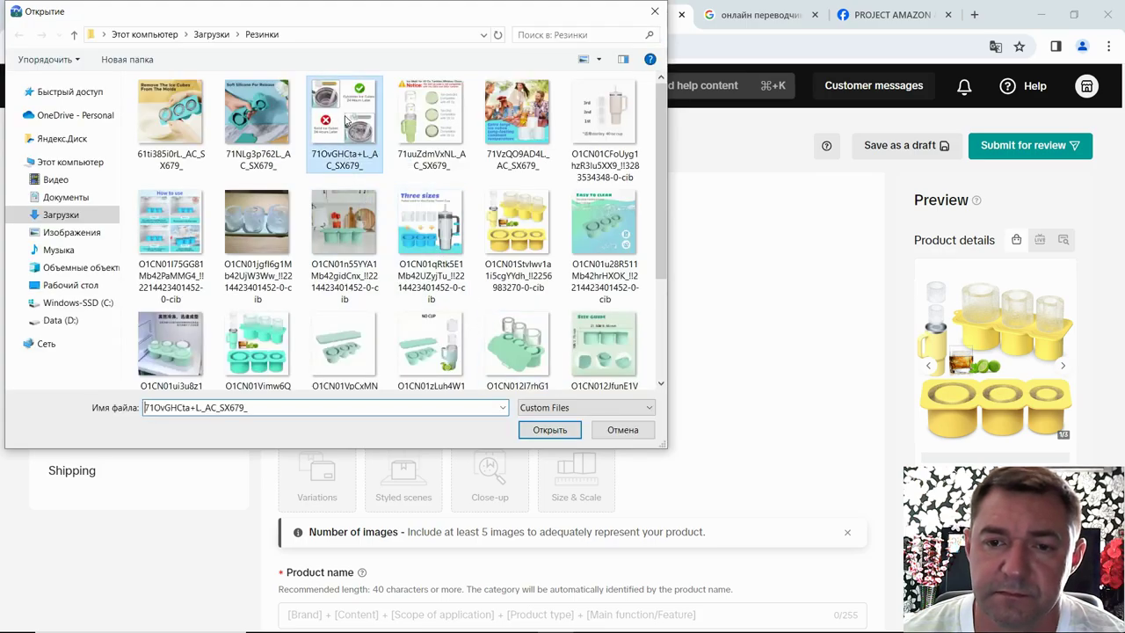
pyautogui.click(546, 429)
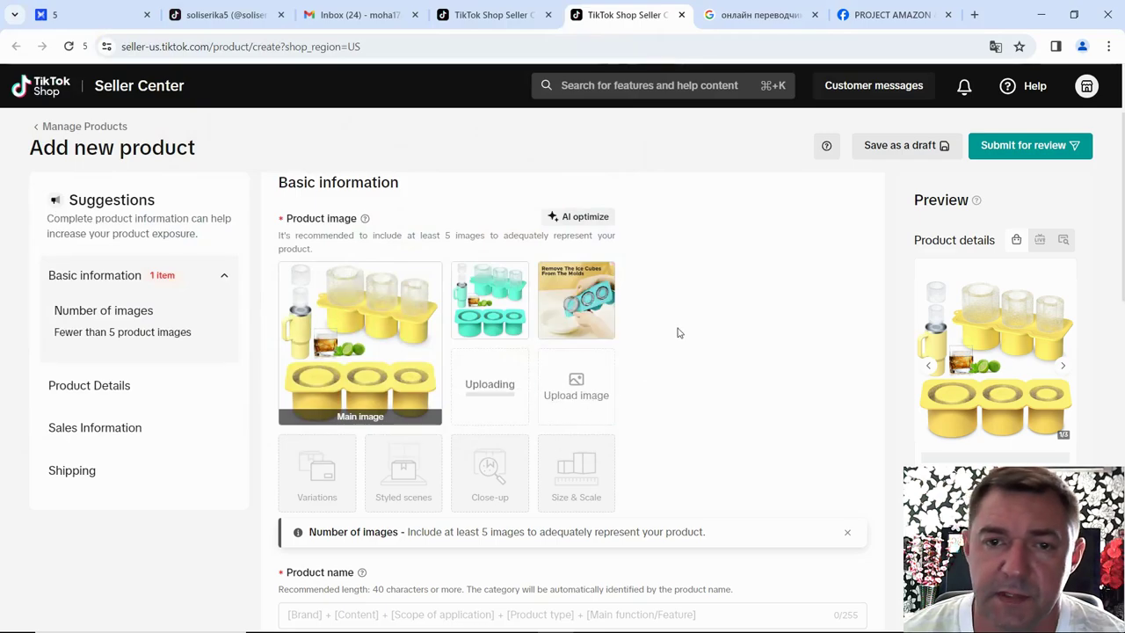
pyautogui.moveTo(488, 321)
pyautogui.moveTo(488, 321); pyautogui.dragTo(536, 334)
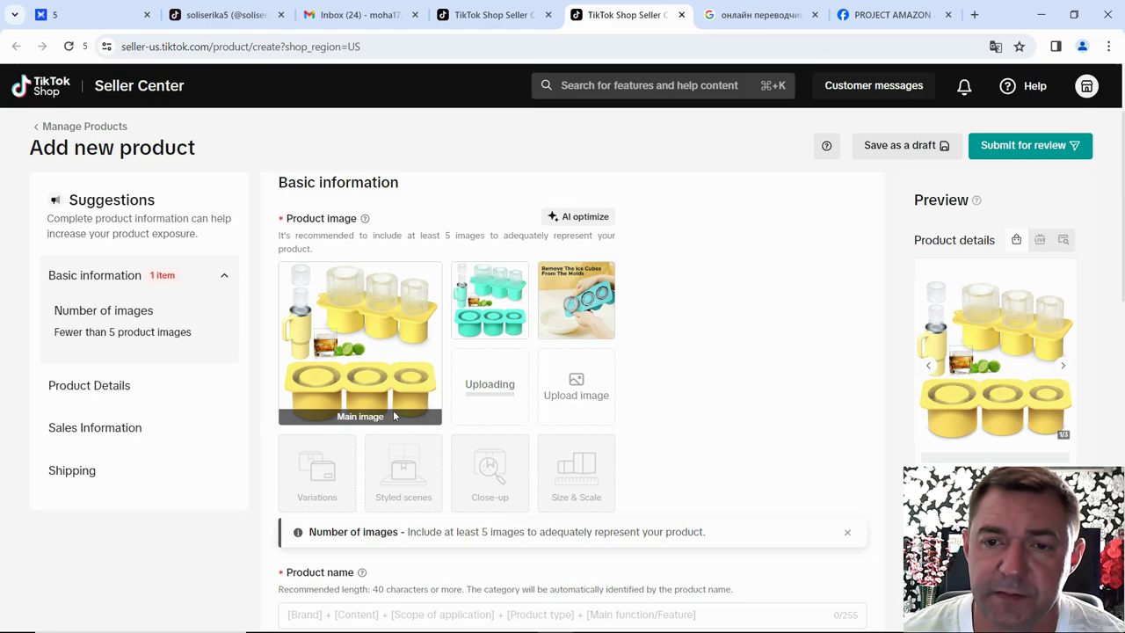
pyautogui.moveTo(572, 396)
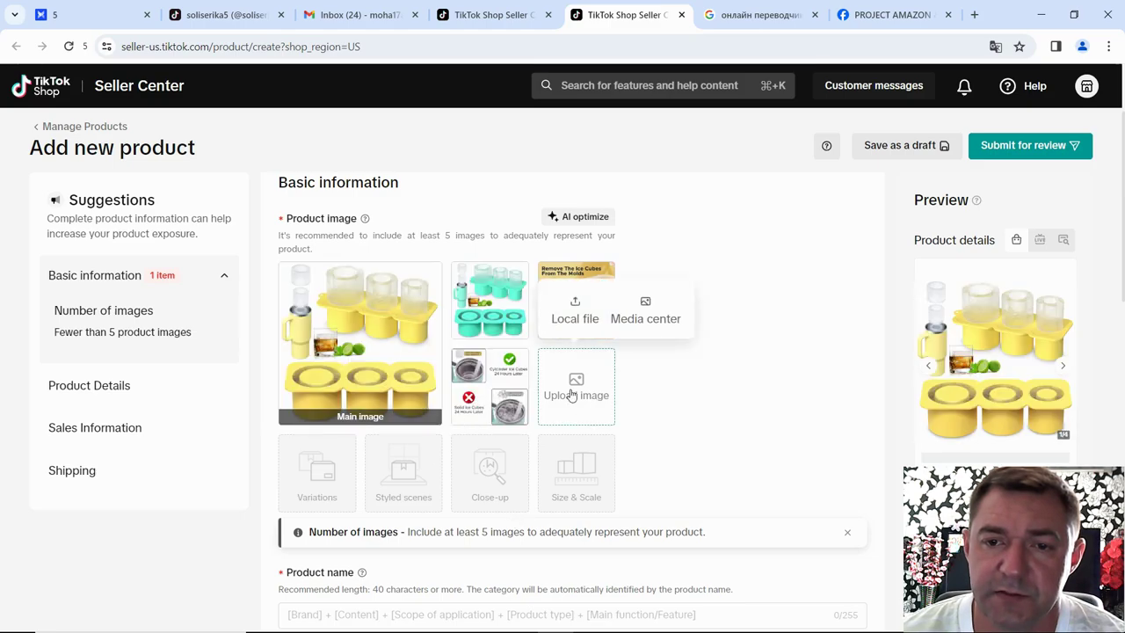
pyautogui.click(574, 312)
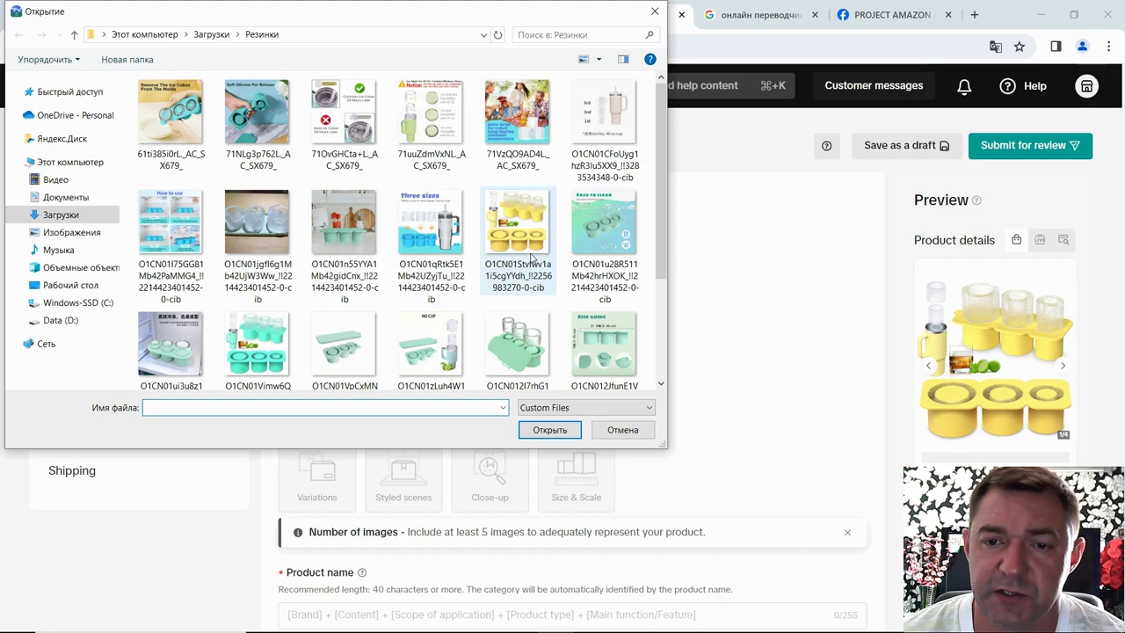
pyautogui.click(608, 118)
pyautogui.click(547, 430)
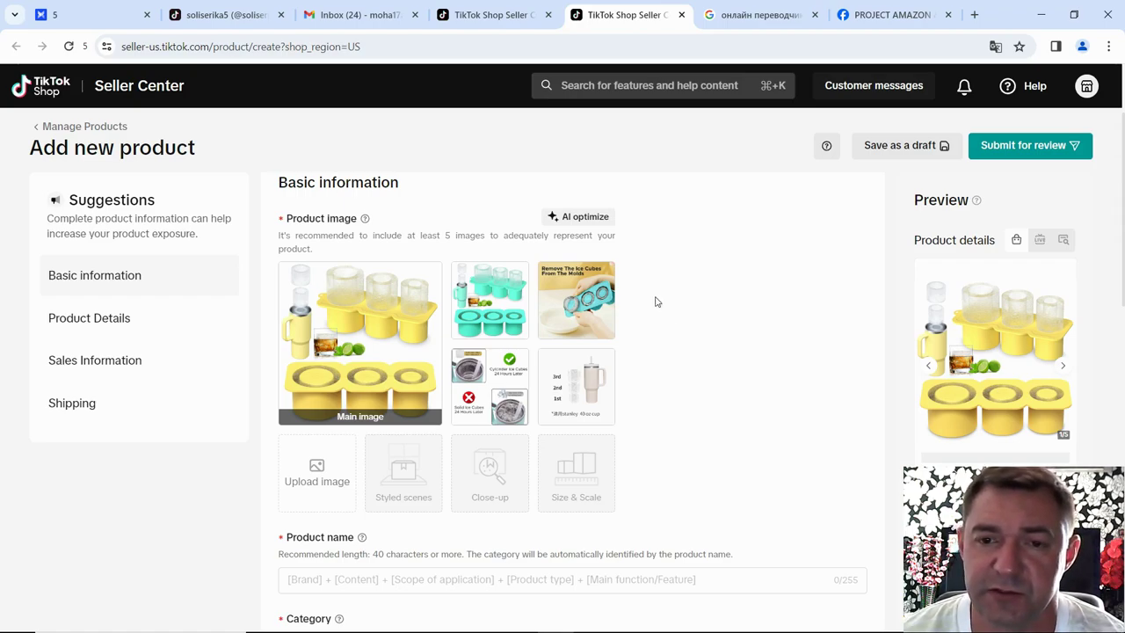
# - Add the photo of three clear ice cylinders and the "How to use" picture as the sixth and seventh product images
pyautogui.scroll(-2, 651, 280)
pyautogui.scroll(2, 652, 285)
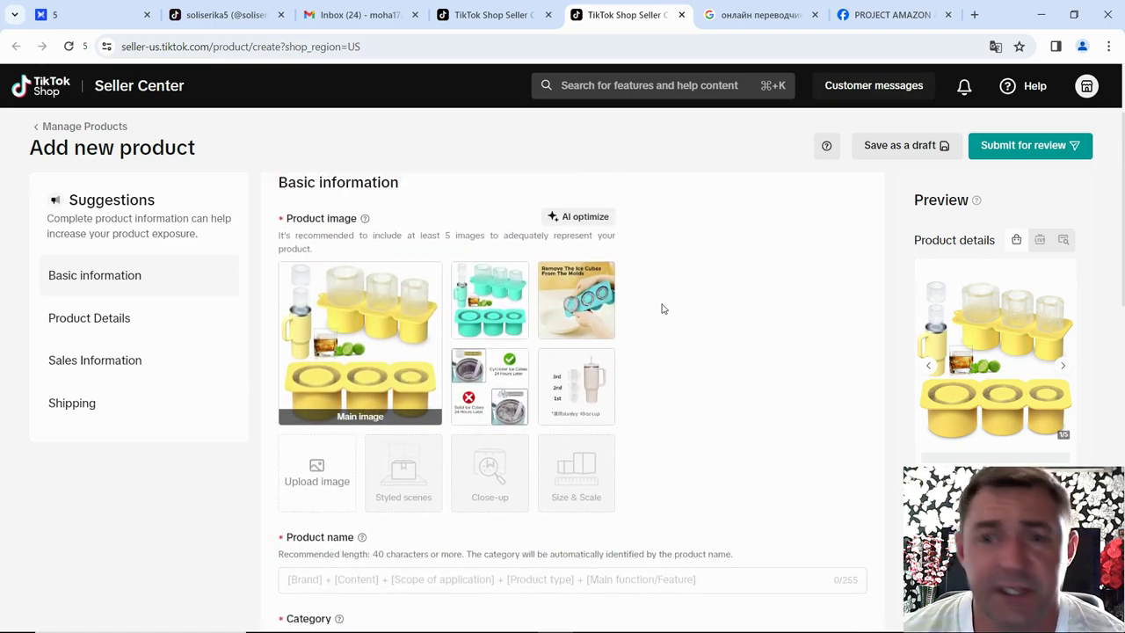
pyautogui.moveTo(295, 484)
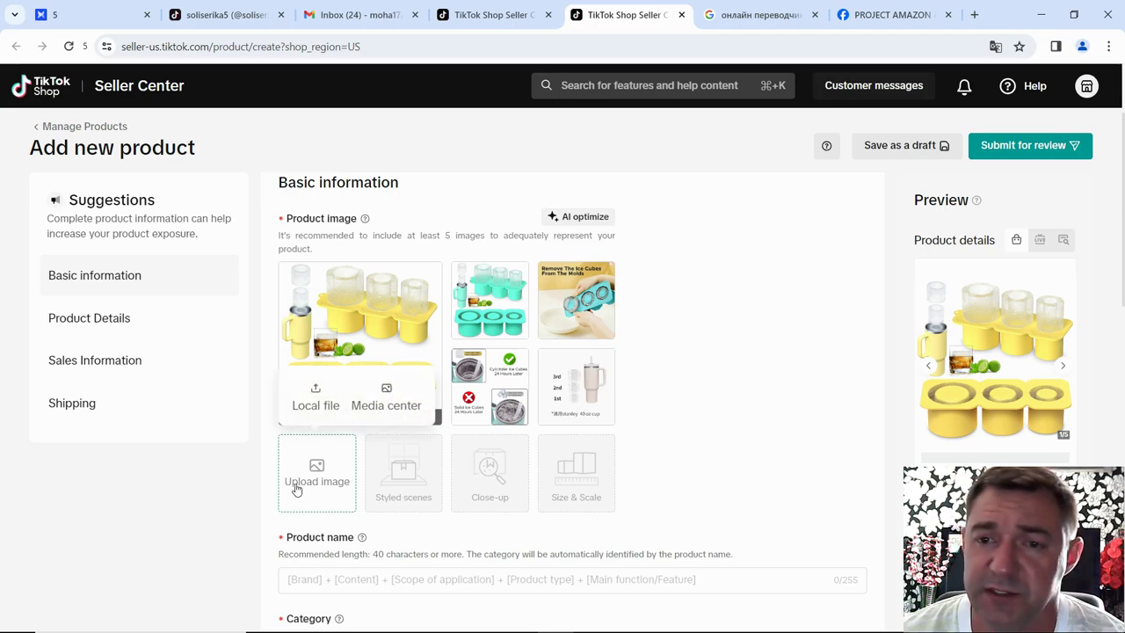
pyautogui.click(318, 404)
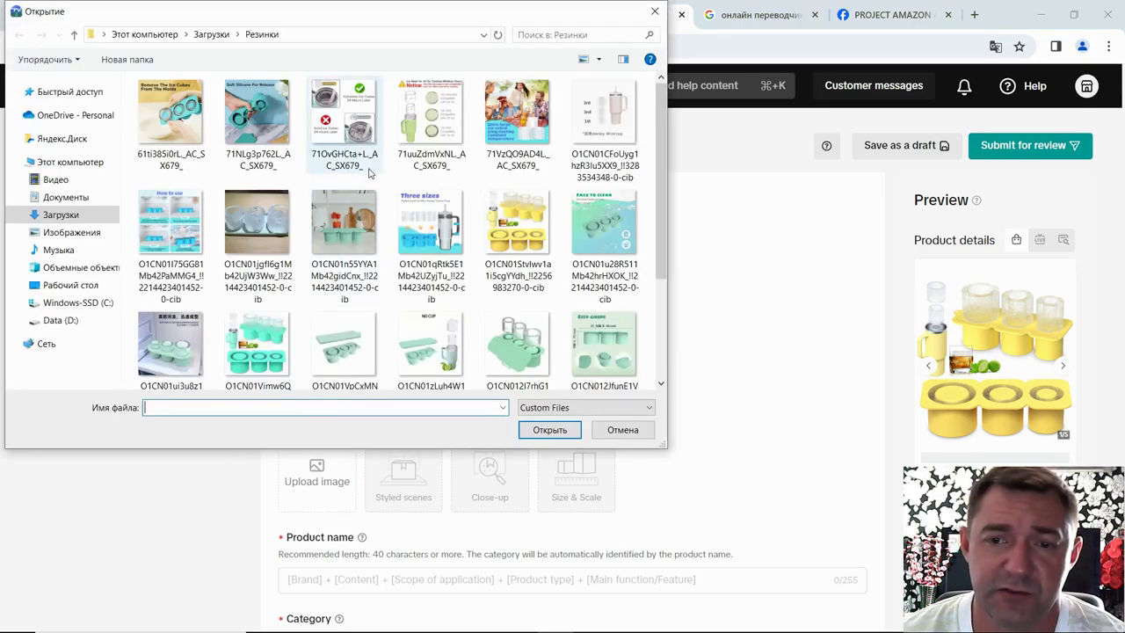
pyautogui.click(256, 230)
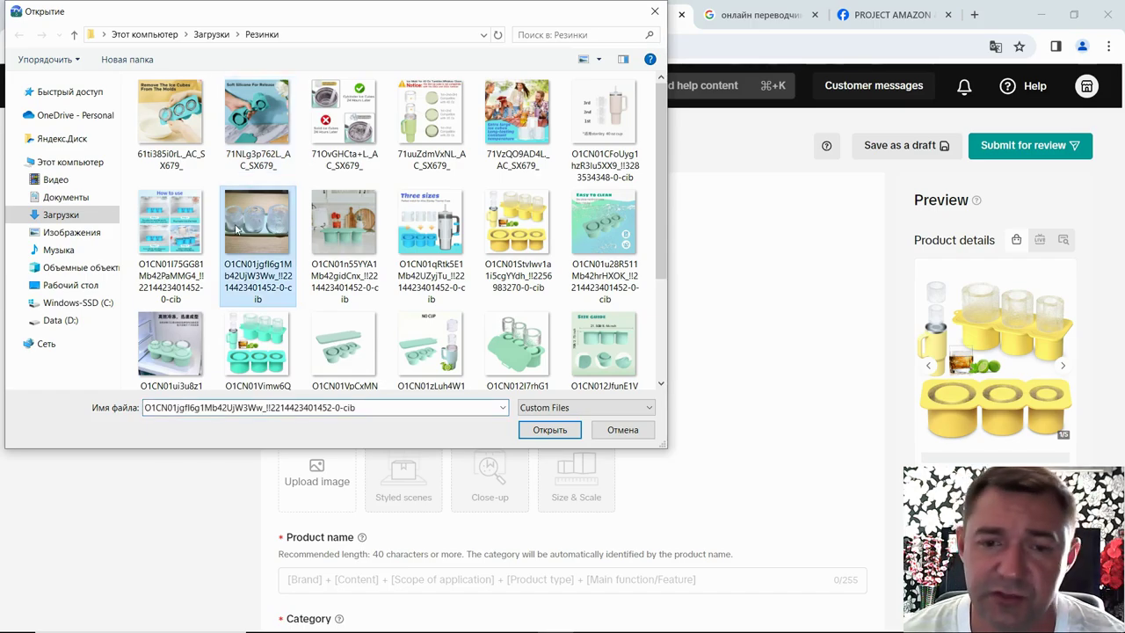
pyautogui.click(549, 430)
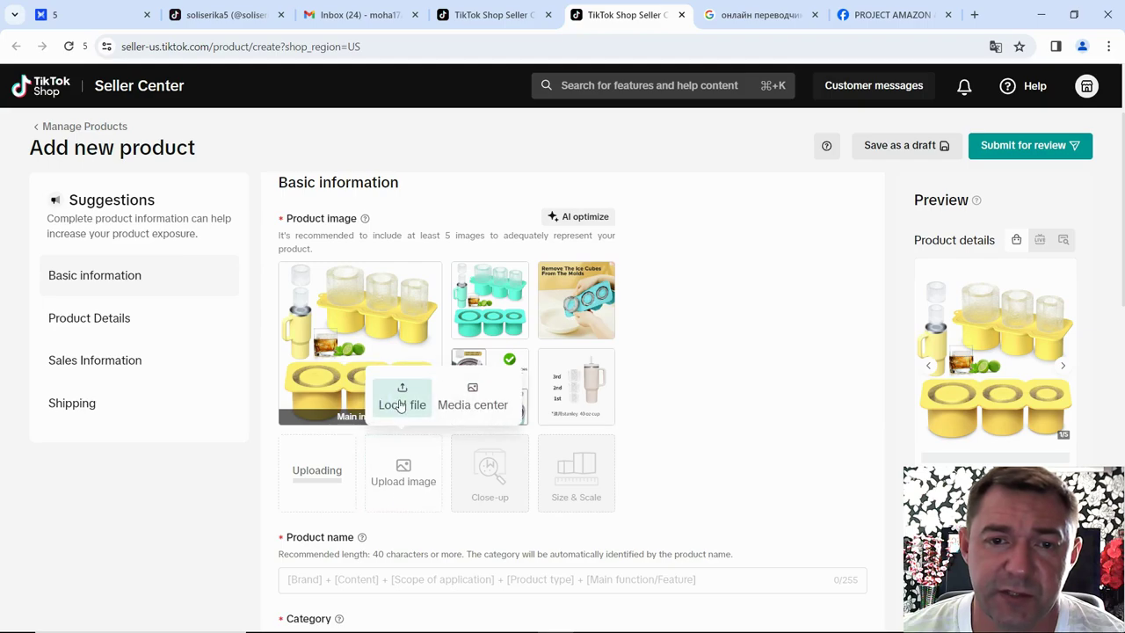
pyautogui.click(401, 402)
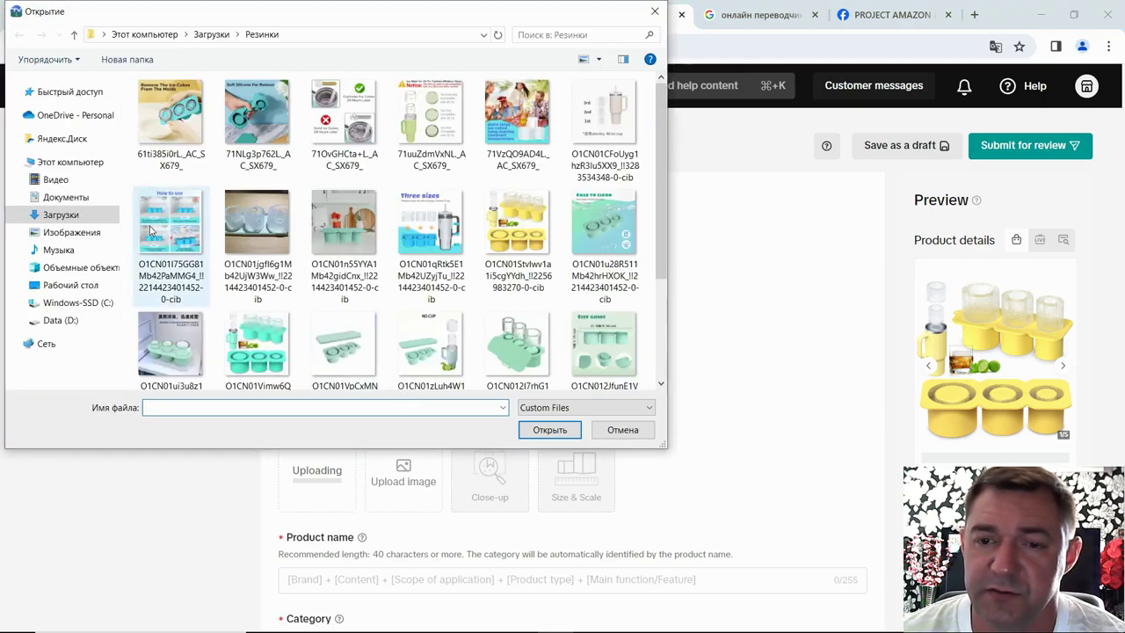
pyautogui.click(167, 230)
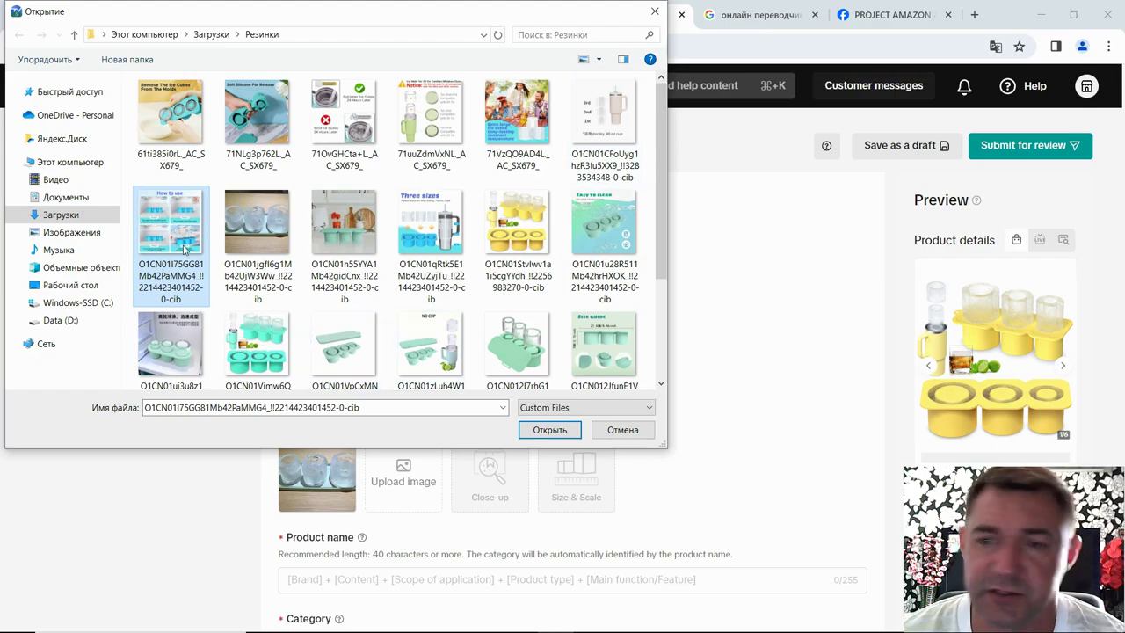
pyautogui.click(549, 430)
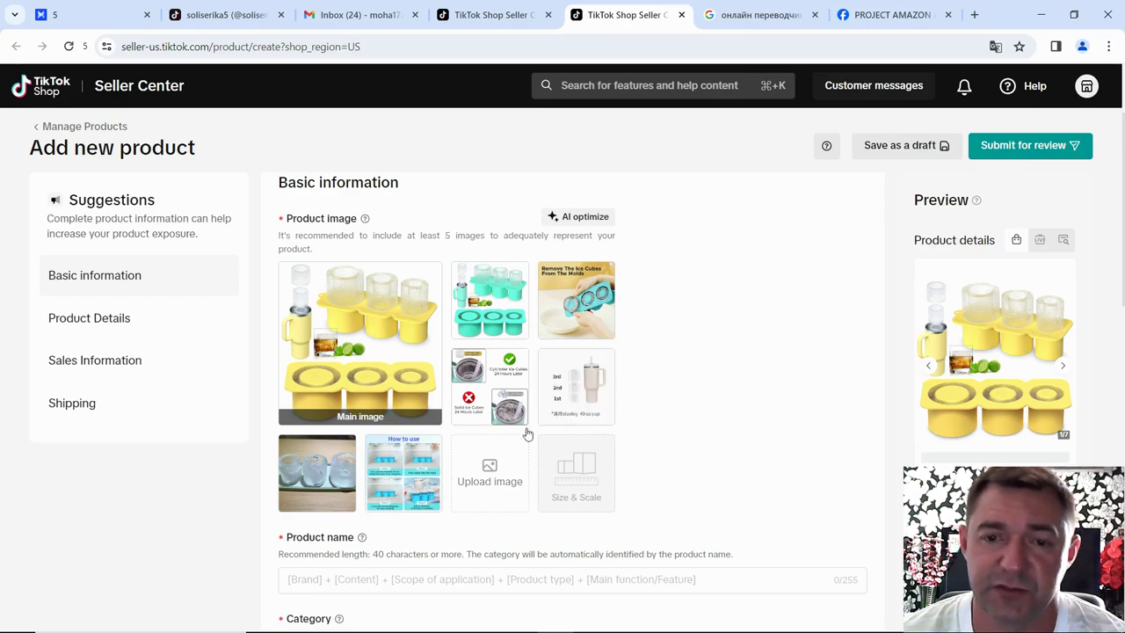
# - Add the "Three sizes" picture from the Резинки folder as the eighth product image
pyautogui.moveTo(495, 461)
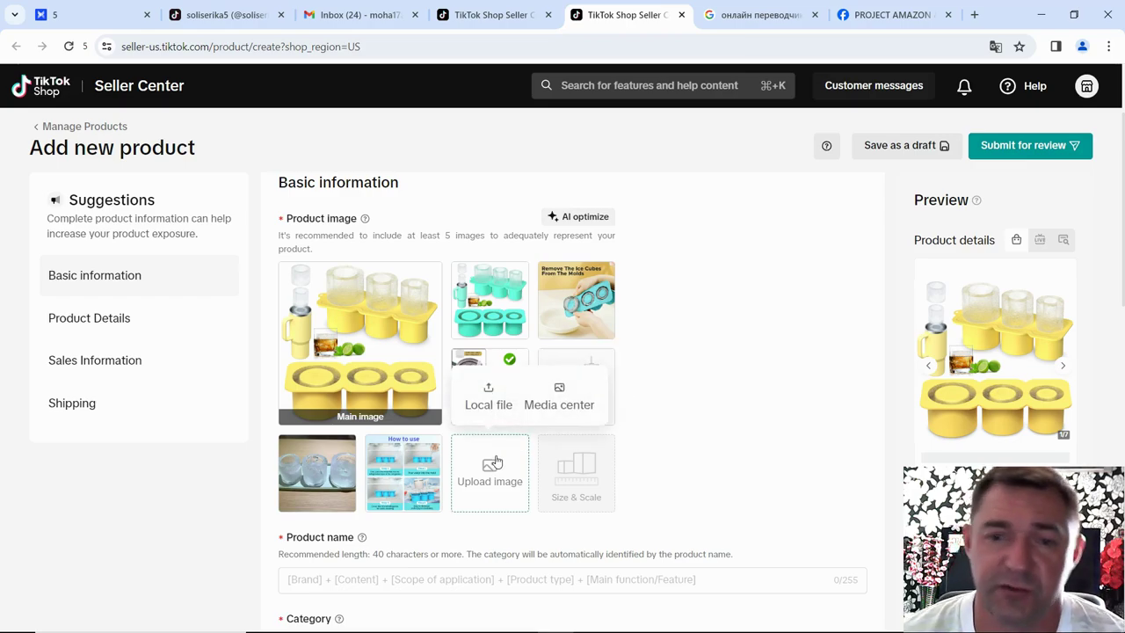
pyautogui.click(488, 401)
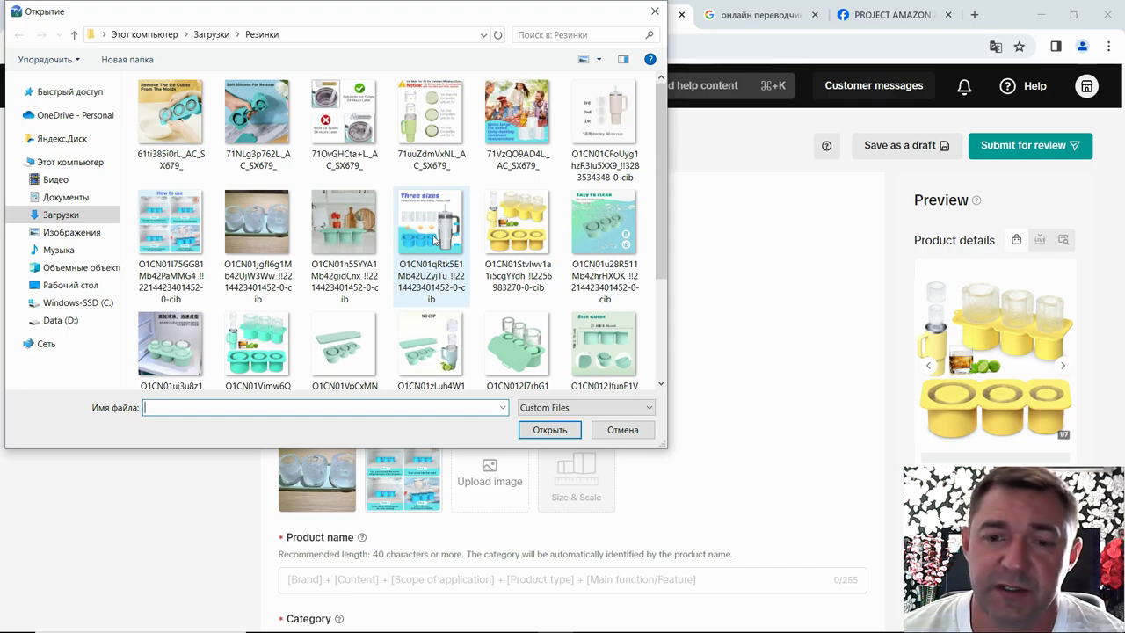
pyautogui.click(435, 235)
pyautogui.click(549, 429)
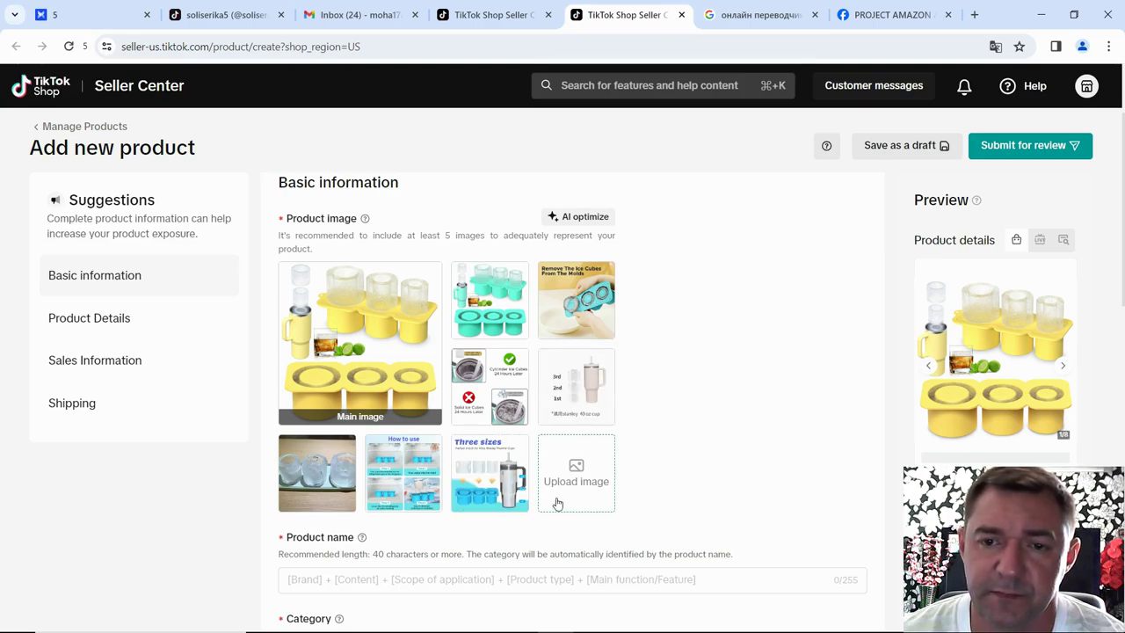
# - Try to add 61ti385i0rL._AC_SX679_ from the Резинки folder as the ninth product image
pyautogui.moveTo(559, 389)
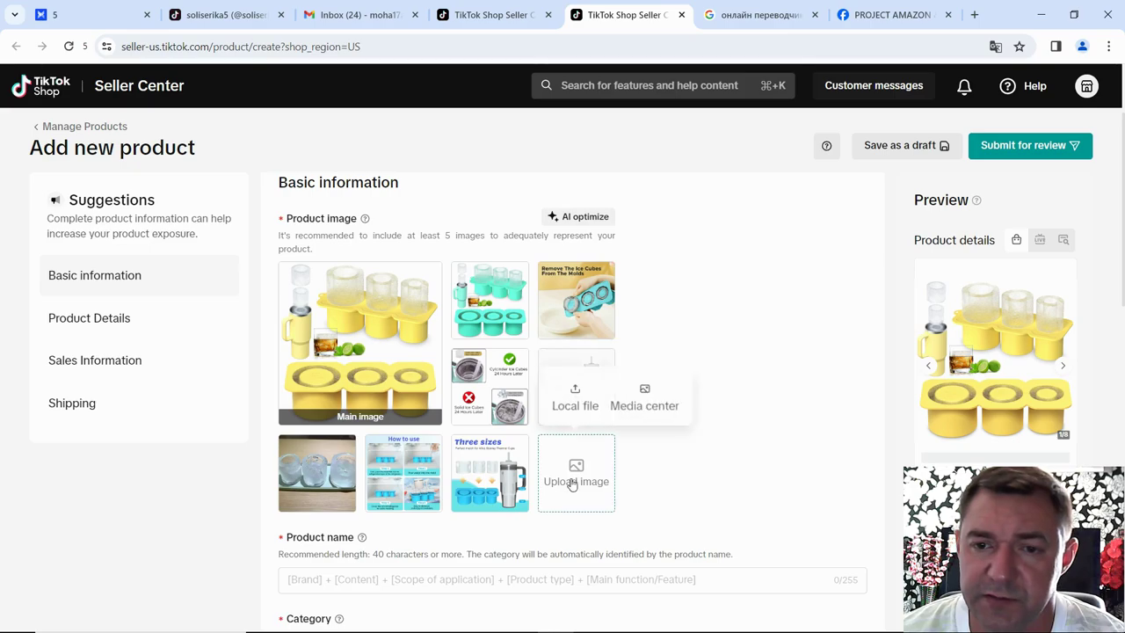
pyautogui.moveTo(579, 453)
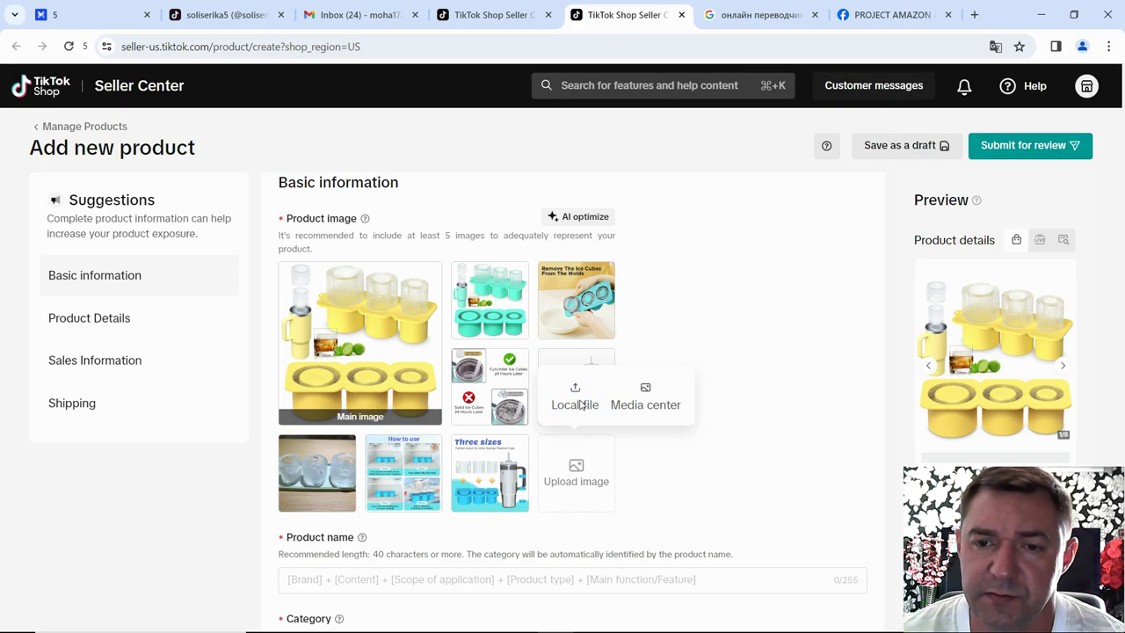
pyautogui.click(580, 405)
pyautogui.click(172, 114)
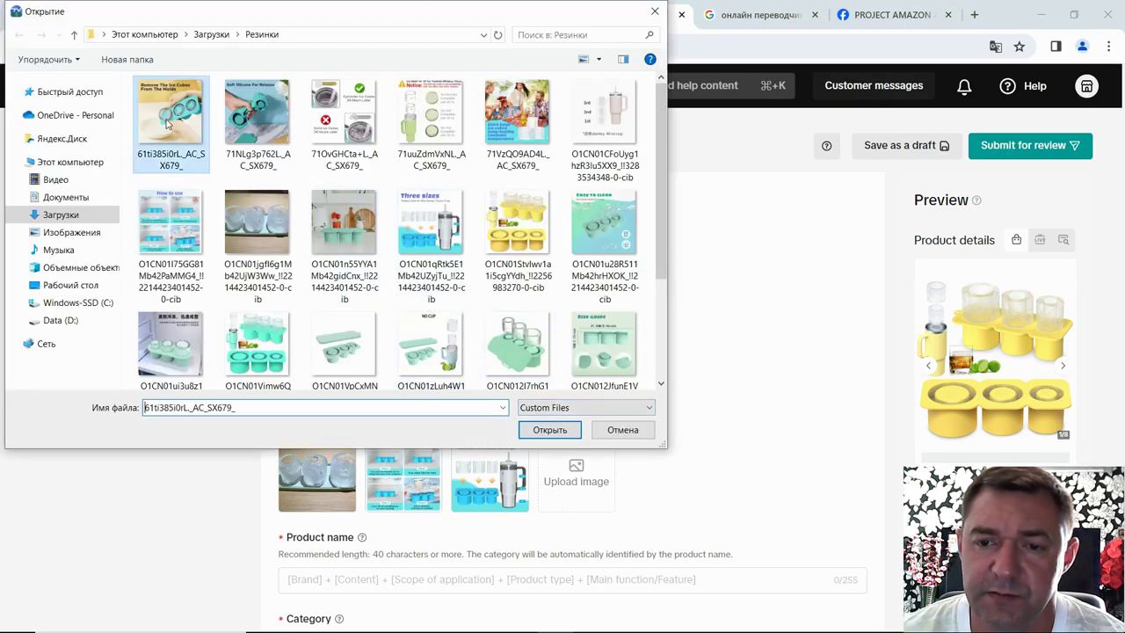
pyautogui.click(563, 430)
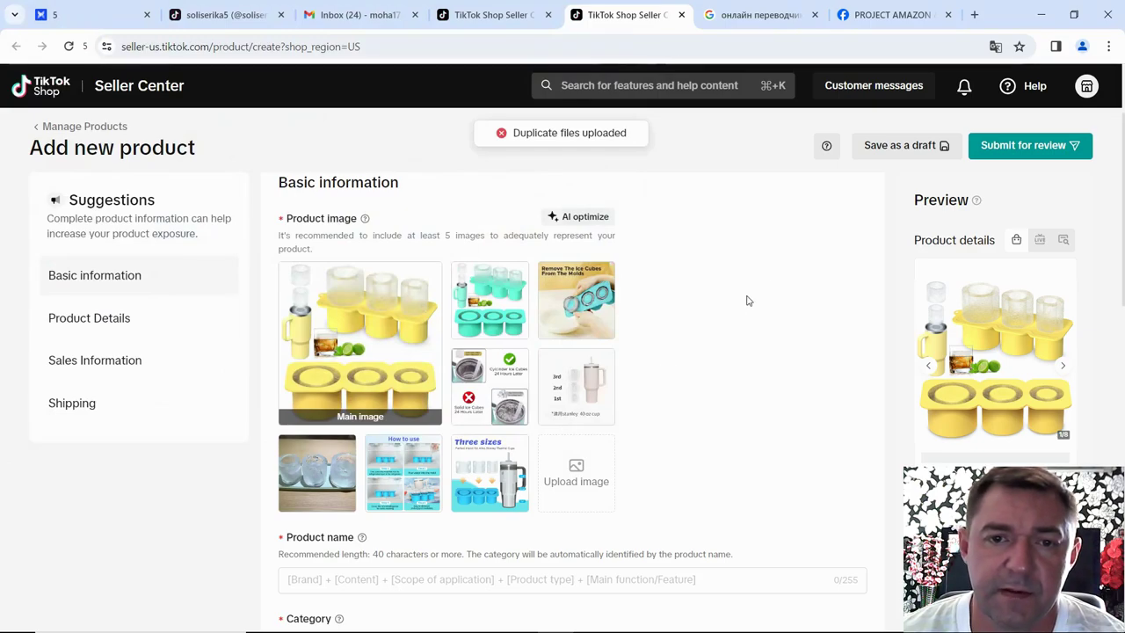
pyautogui.moveTo(576, 471)
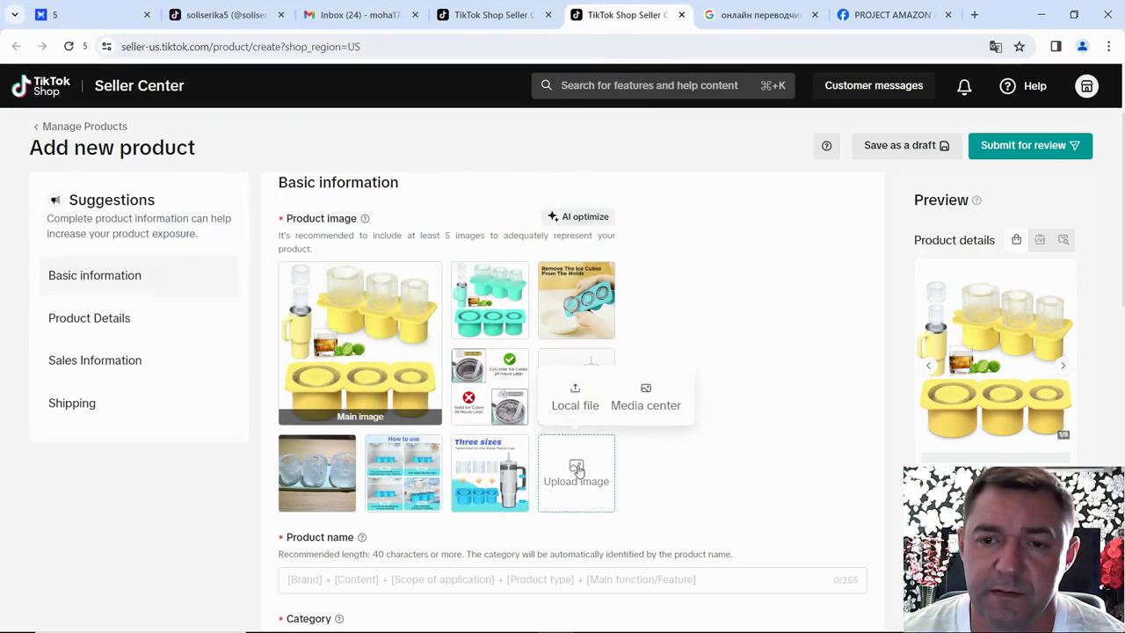
pyautogui.click(574, 402)
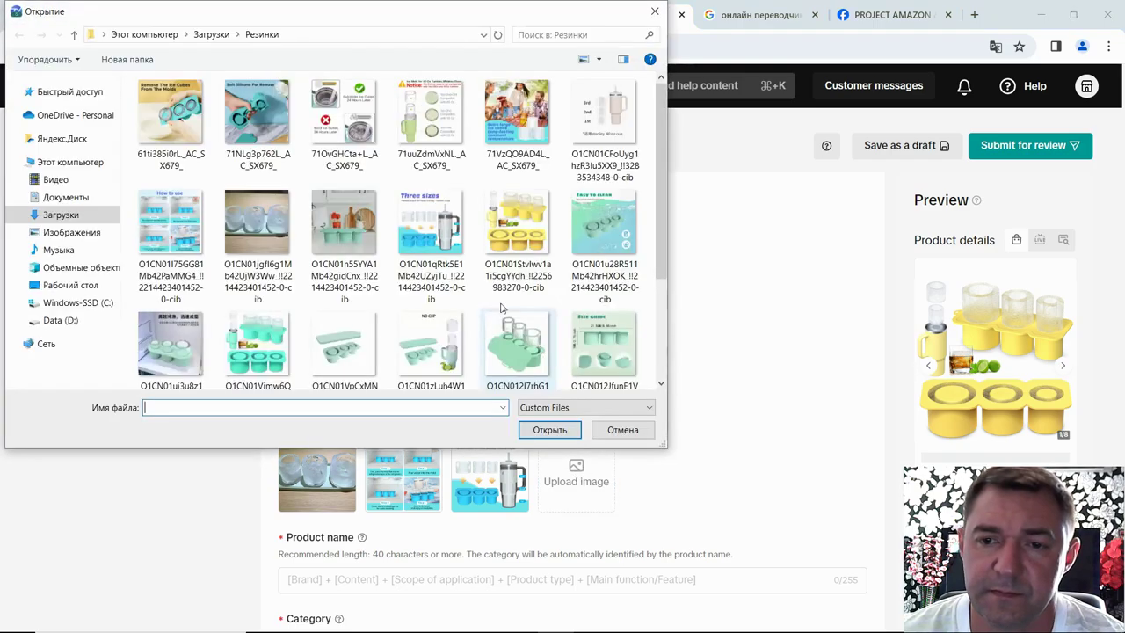
pyautogui.click(176, 125)
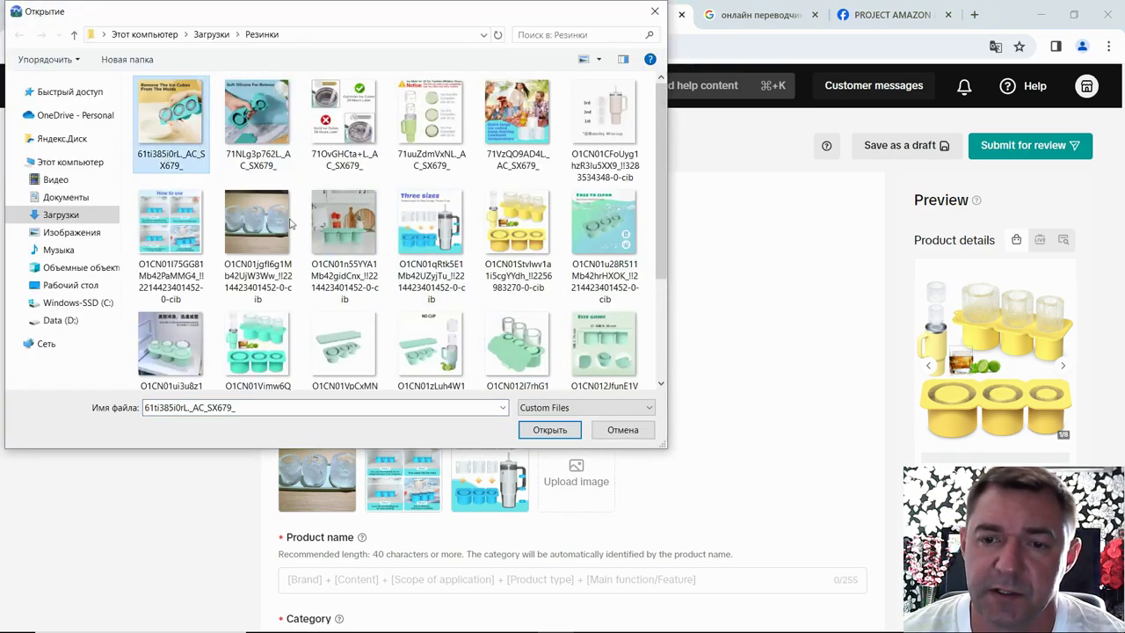
pyautogui.click(549, 430)
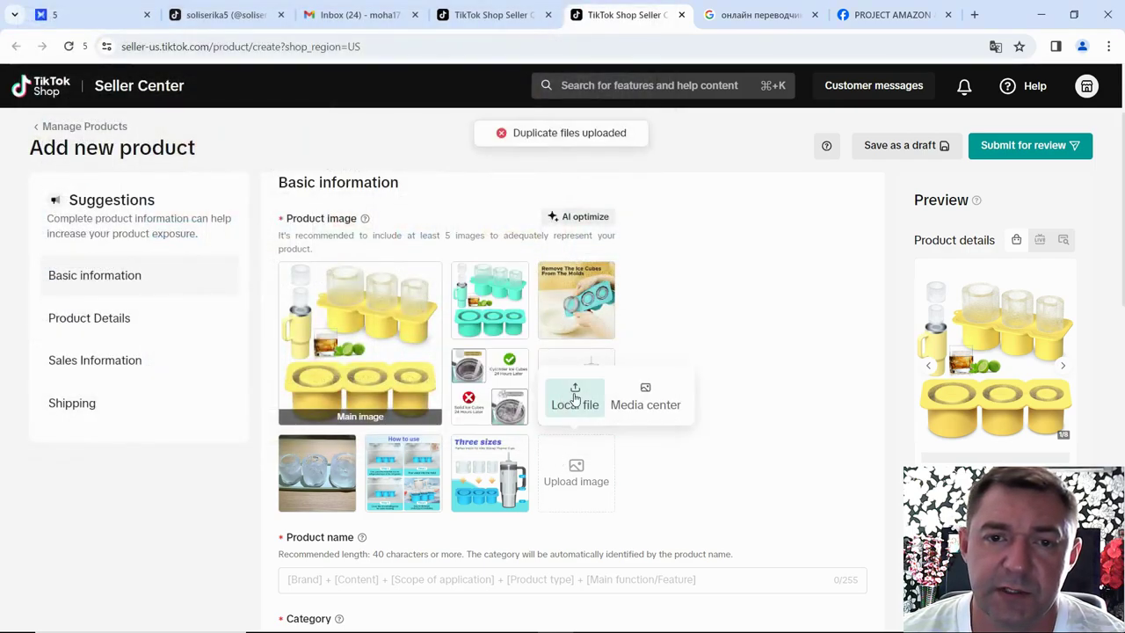
pyautogui.click(573, 400)
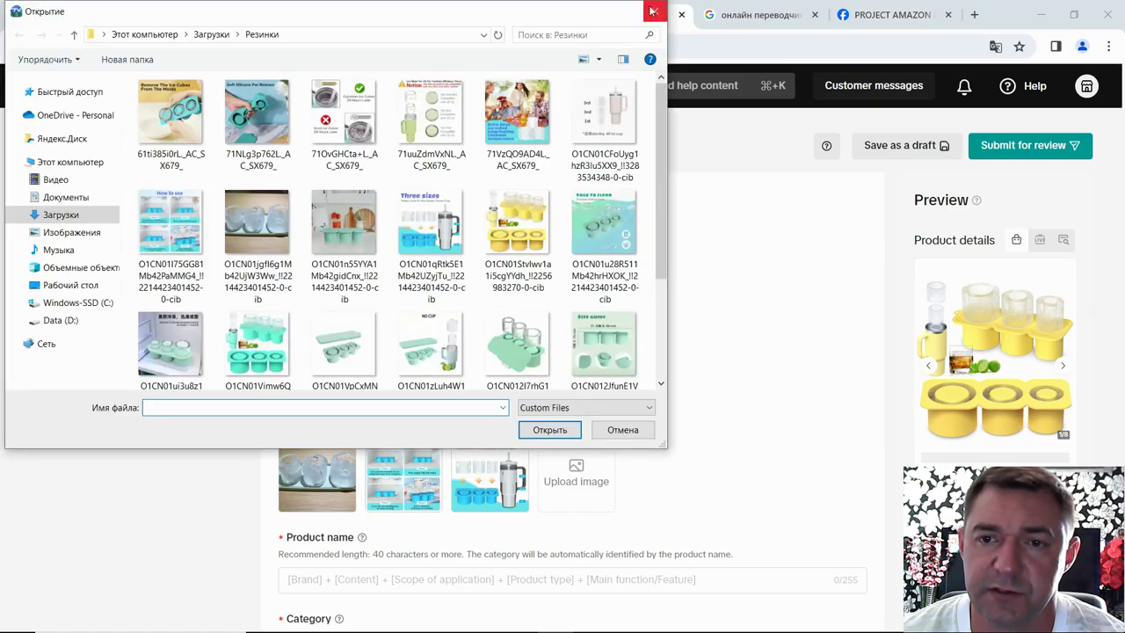
pyautogui.click(656, 12)
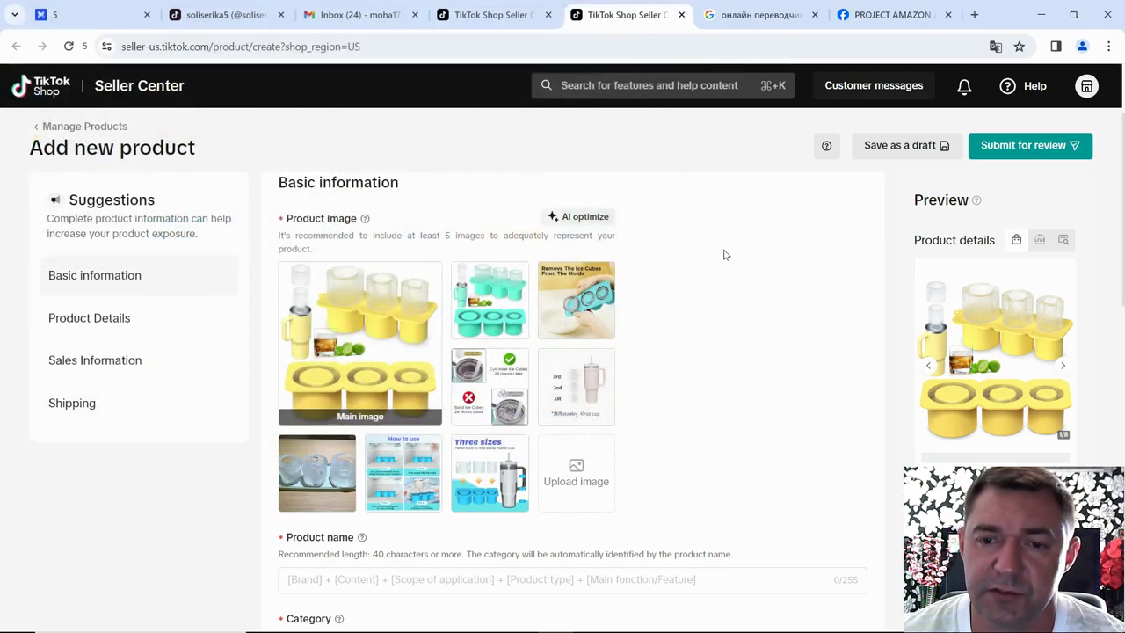
# - Copy the title line beginning "Ice Cube Tray for Stanley Cup" from the Формы для льда Notepad file into the product name
pyautogui.scroll(-3, 745, 274)
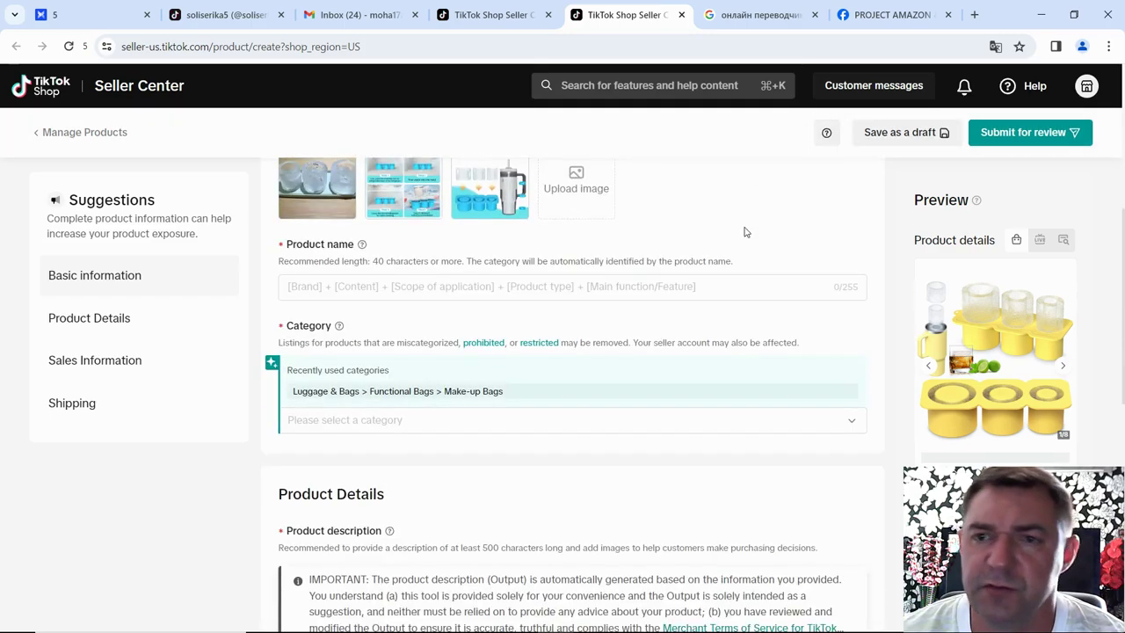
pyautogui.click(473, 288)
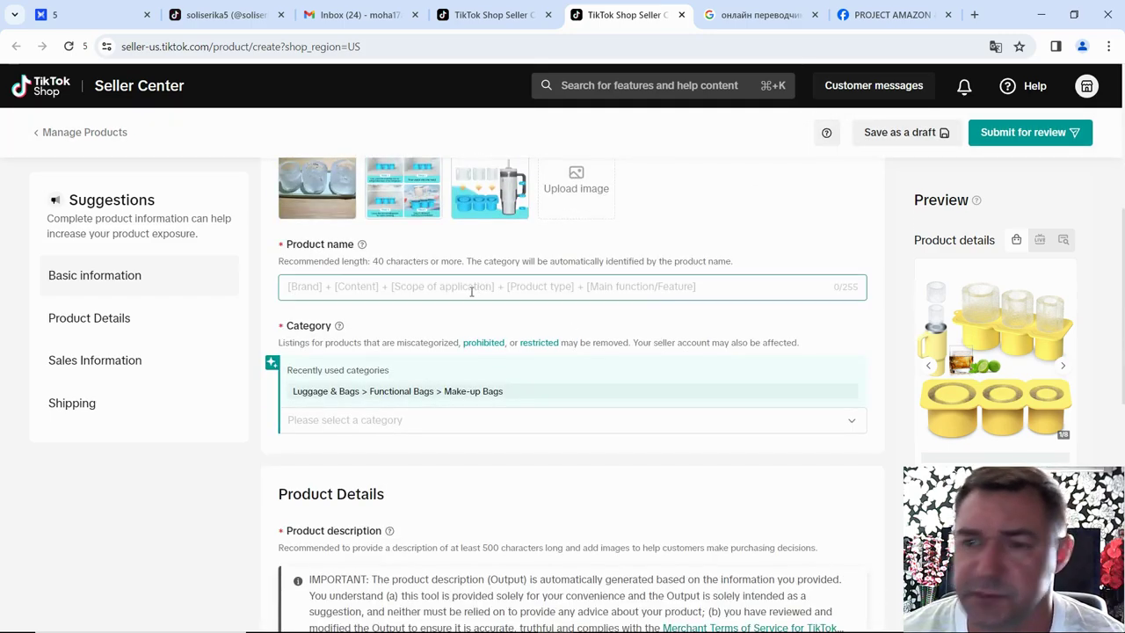
pyautogui.click(506, 309)
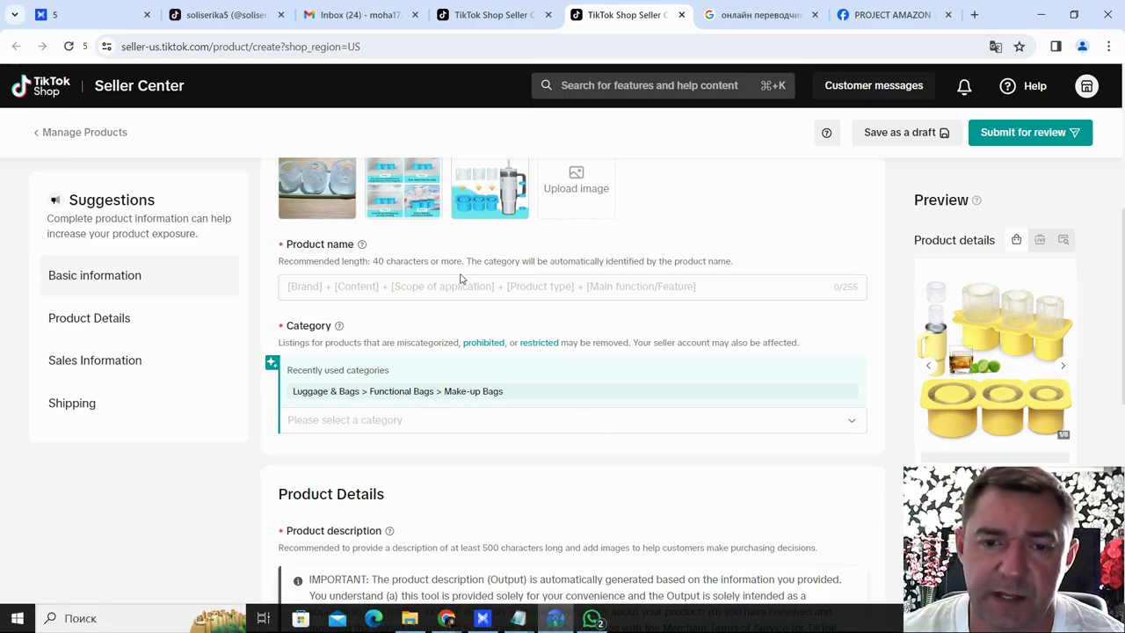
pyautogui.moveTo(538, 627)
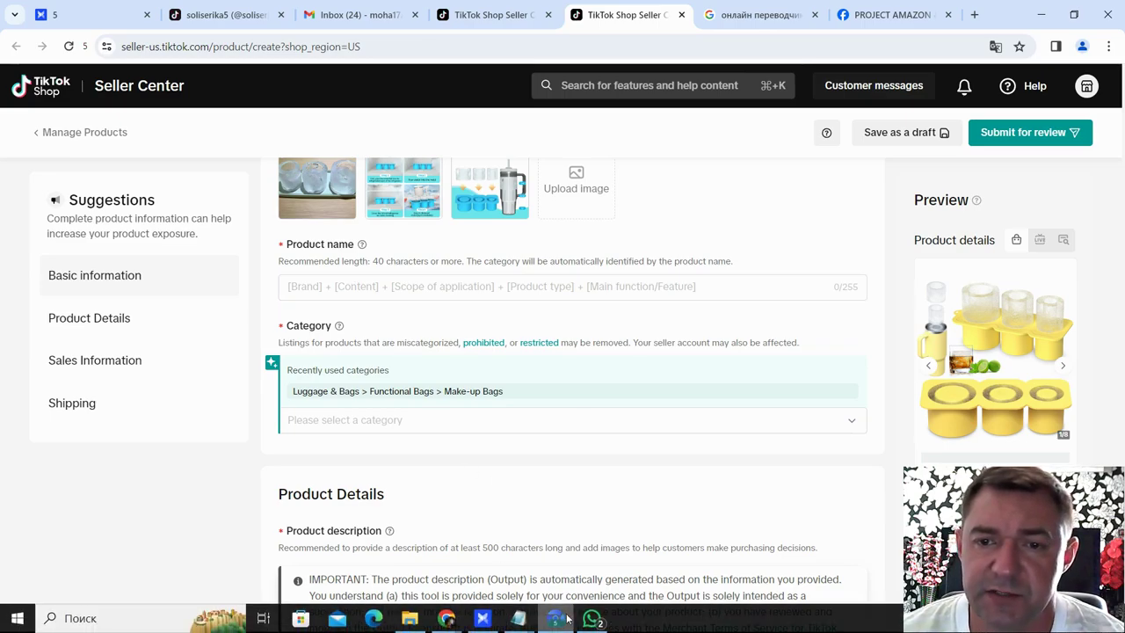
pyautogui.click(572, 563)
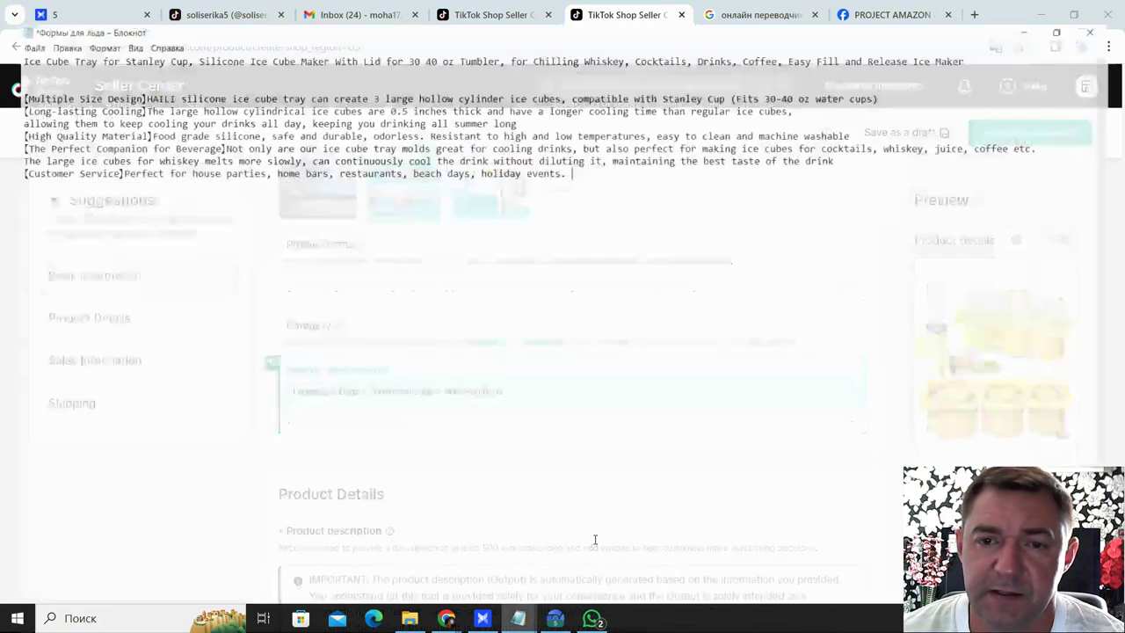
pyautogui.moveTo(3, 38); pyautogui.dragTo(985, 29)
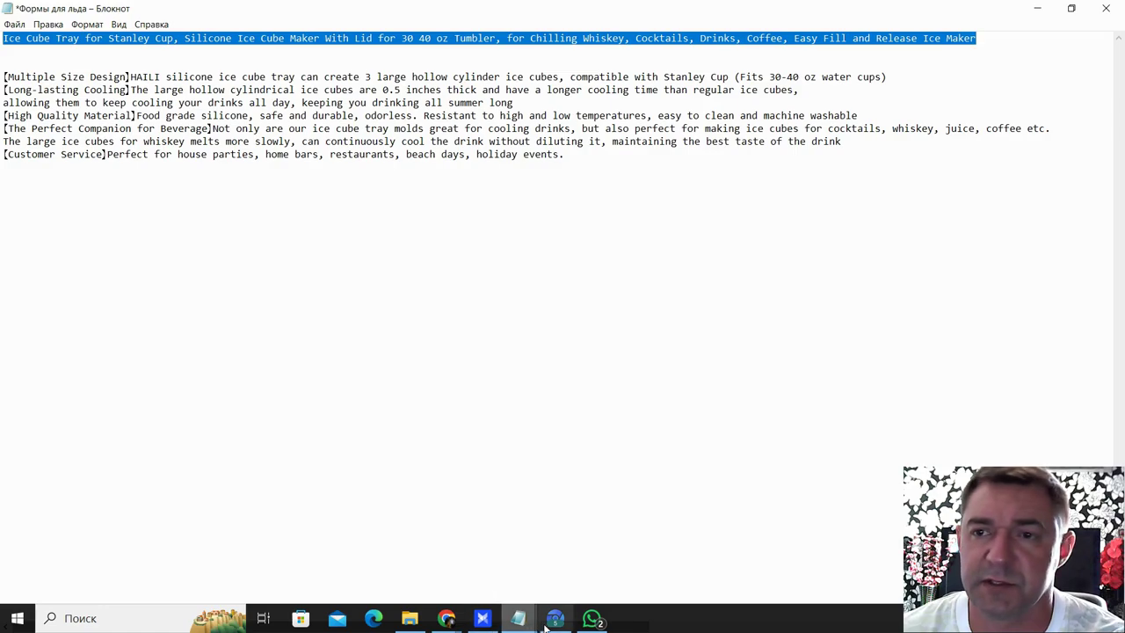
pyautogui.click(555, 620)
pyautogui.click(354, 288)
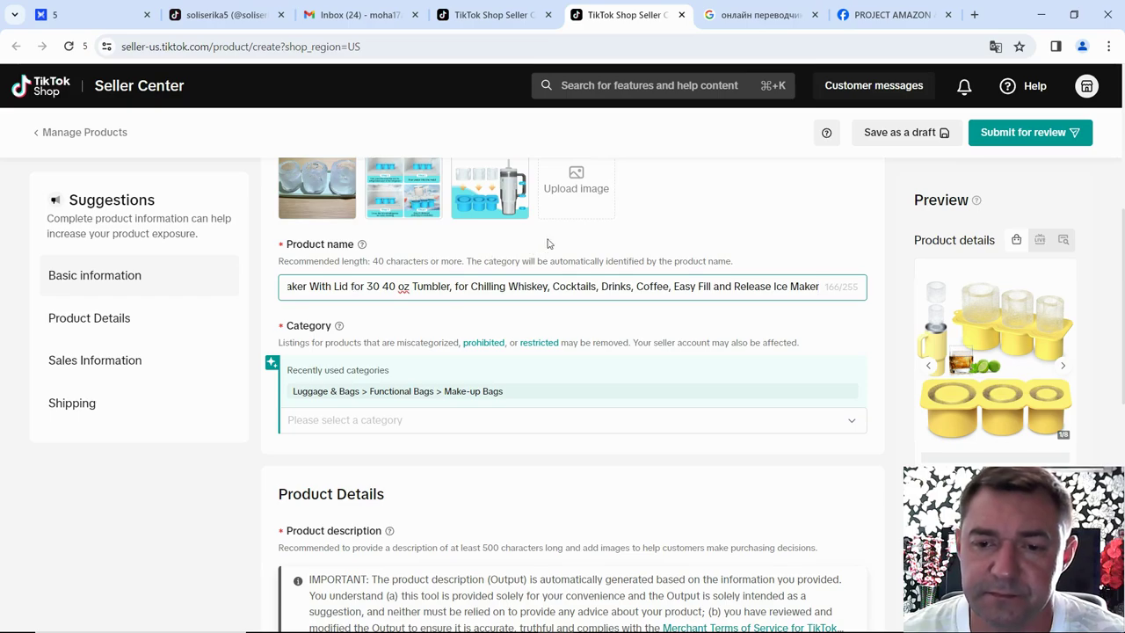
pyautogui.click(257, 323)
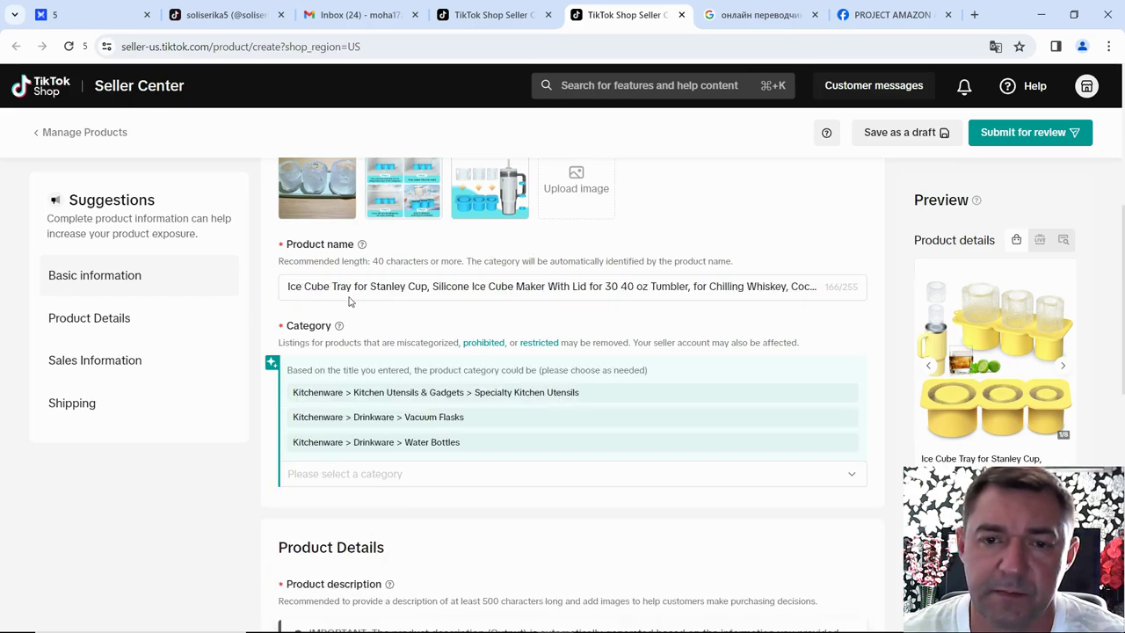
# - Set the category to Kitchenware > Kitchen Utensils & Gadgets > Specialty Kitchen Utensils and add the recommended keywords Kitchen and Utensils to the product name
pyautogui.click(436, 395)
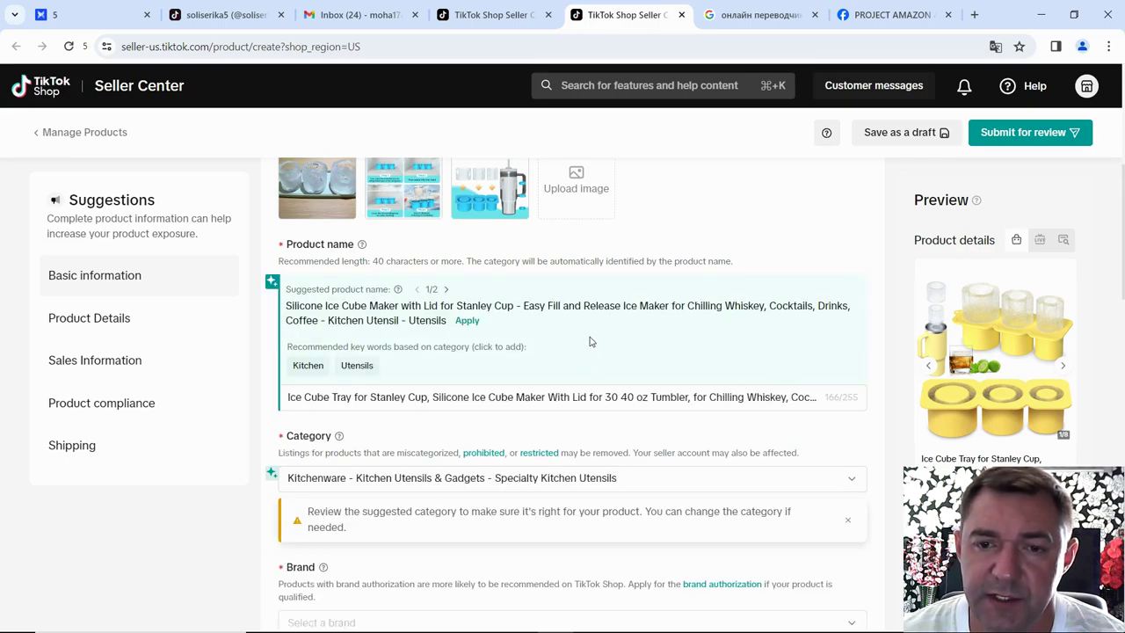
pyautogui.scroll(-1, 590, 341)
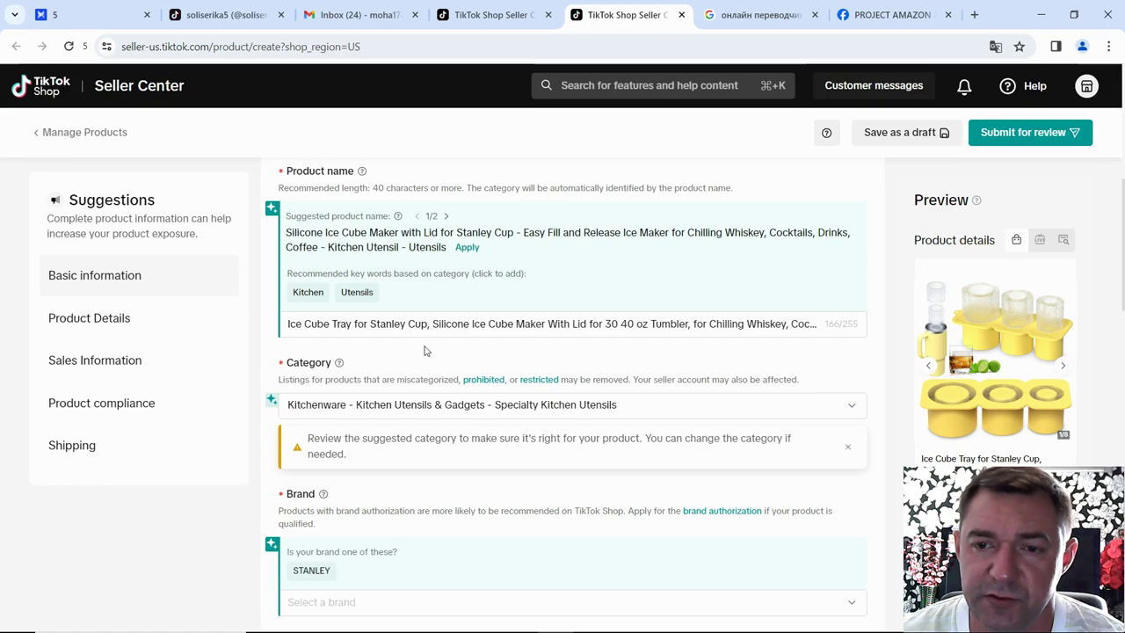
pyautogui.scroll(1, 360, 358)
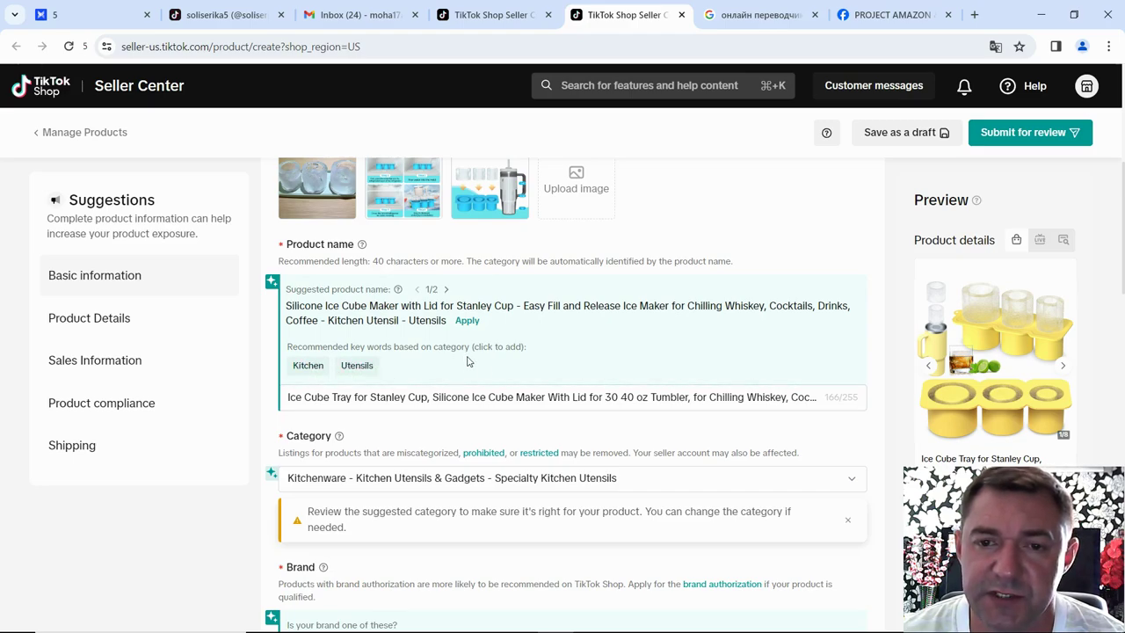
pyautogui.click(316, 375)
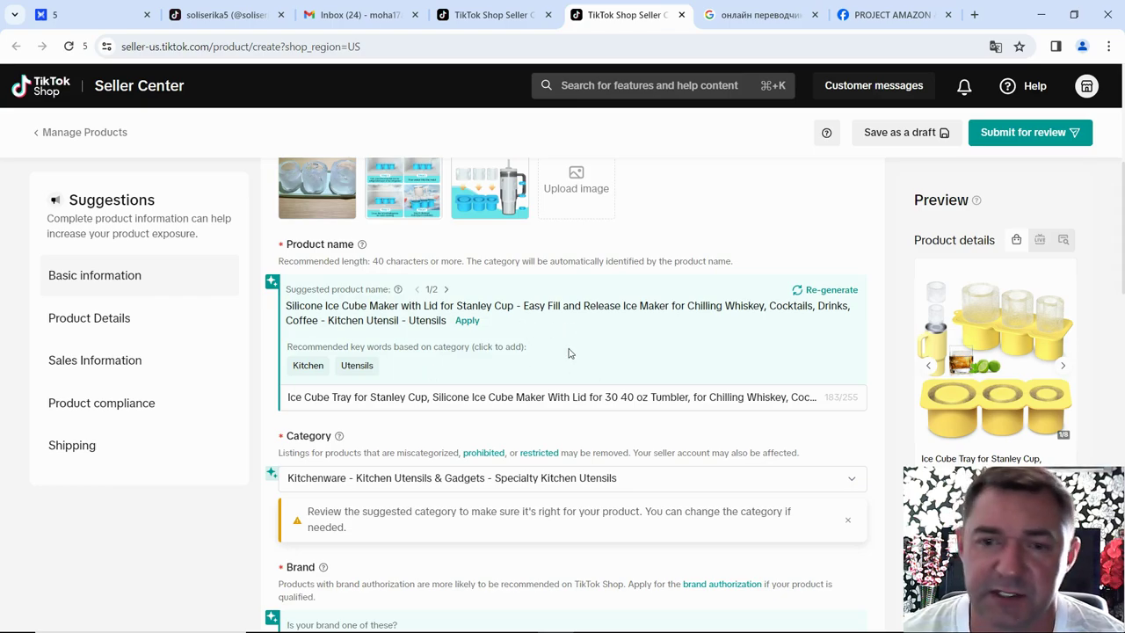
# - Translate the product listing page into Russian
pyautogui.scroll(-3, 567, 333)
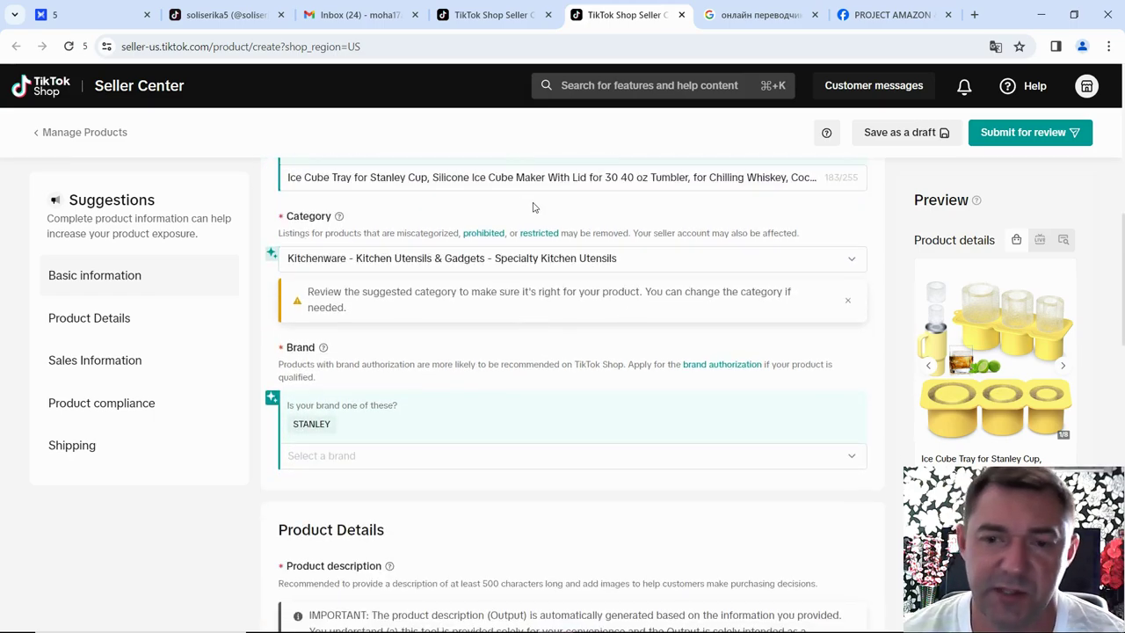
pyautogui.rightClick(517, 213)
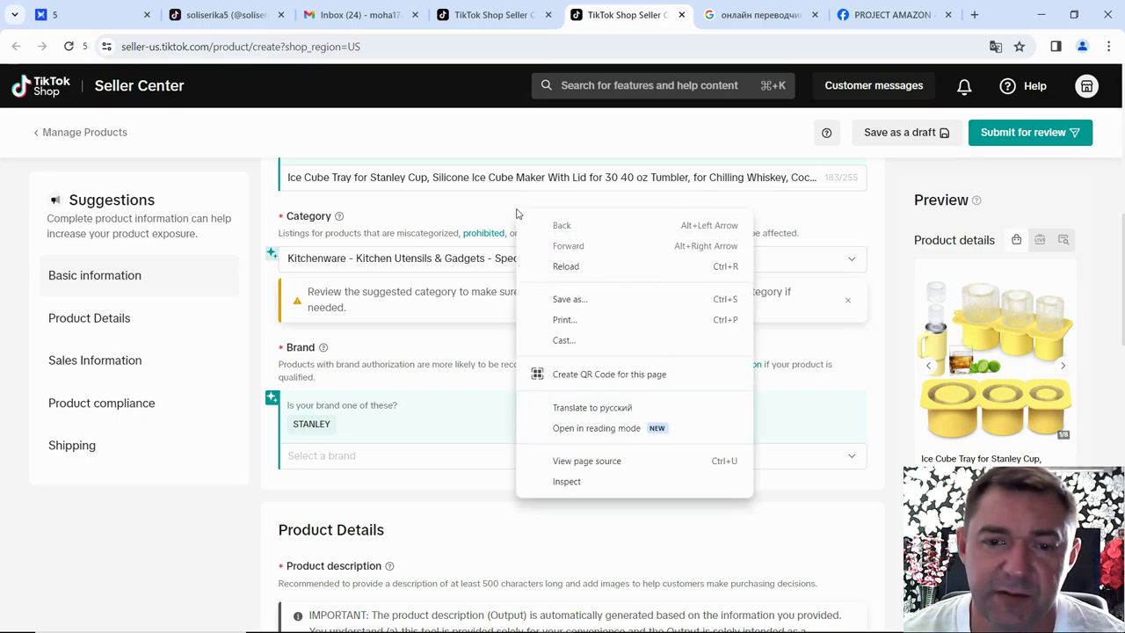
pyautogui.click(615, 406)
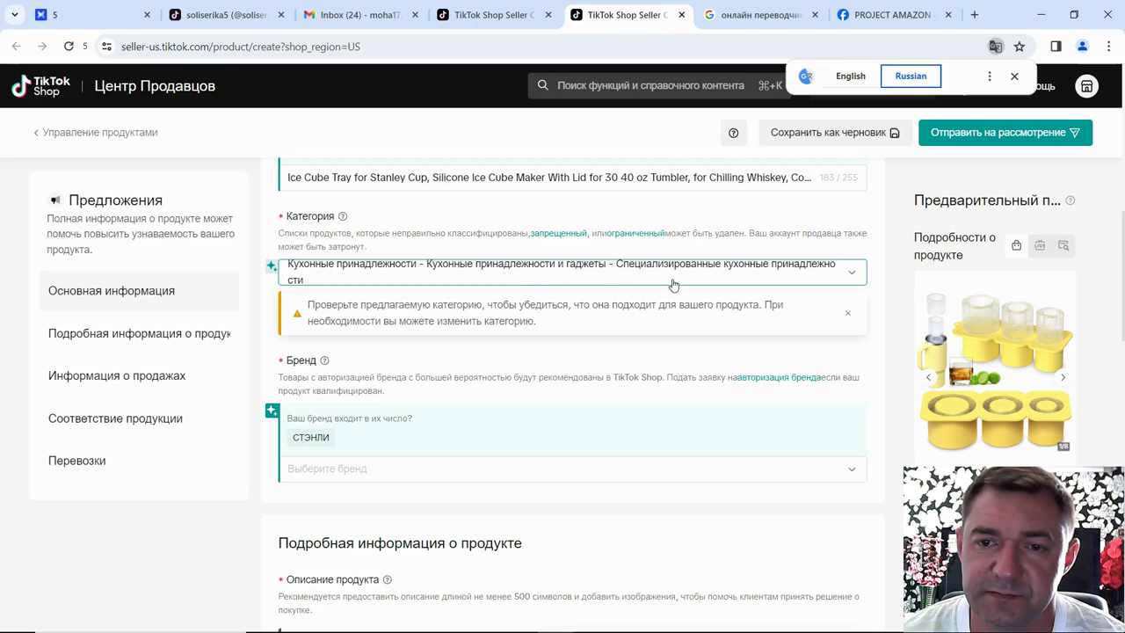
# - Examine the Kitchenware subcategories for utensils and gadgets, drinkware, and cutlery and tableware as possible alternatives to the chosen category
pyautogui.click(848, 279)
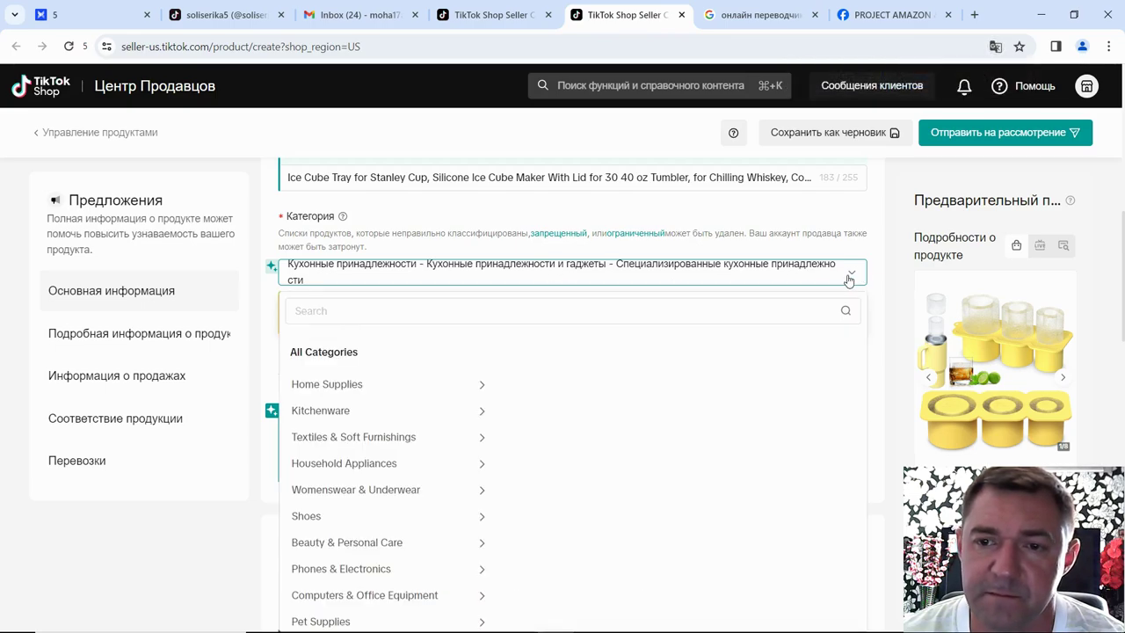
pyautogui.click(458, 410)
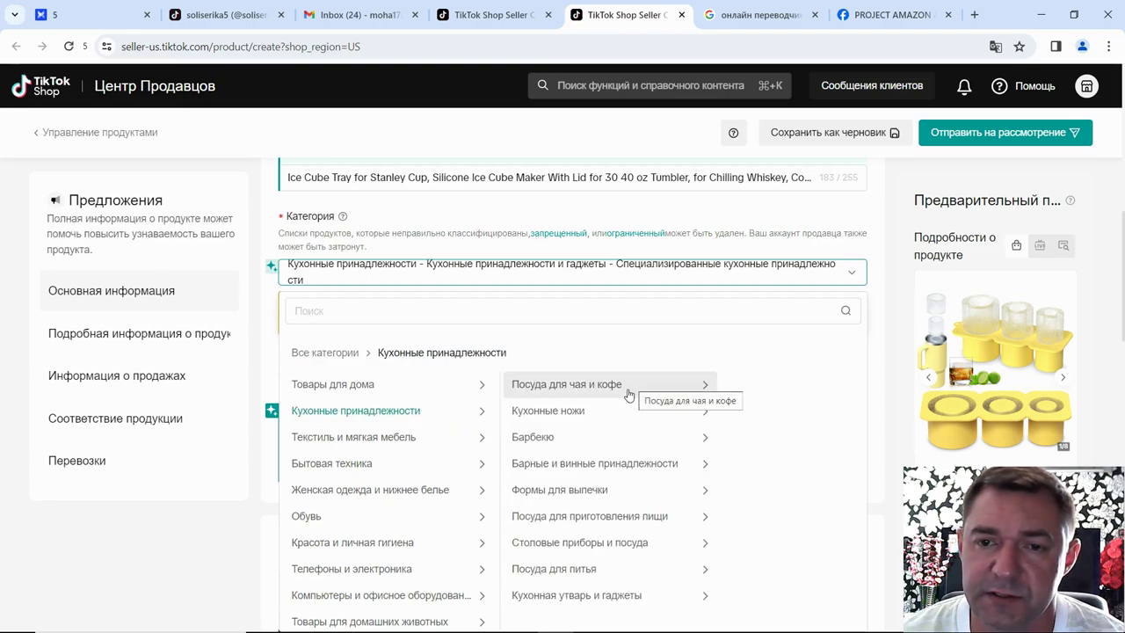
pyautogui.scroll(-1, 606, 417)
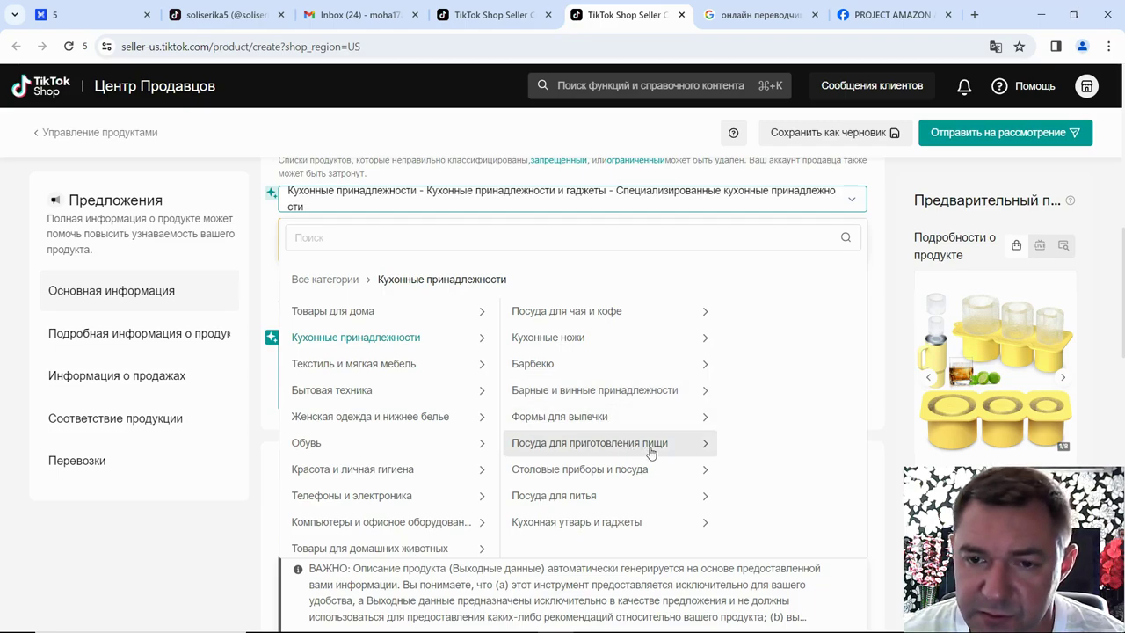
pyautogui.click(605, 525)
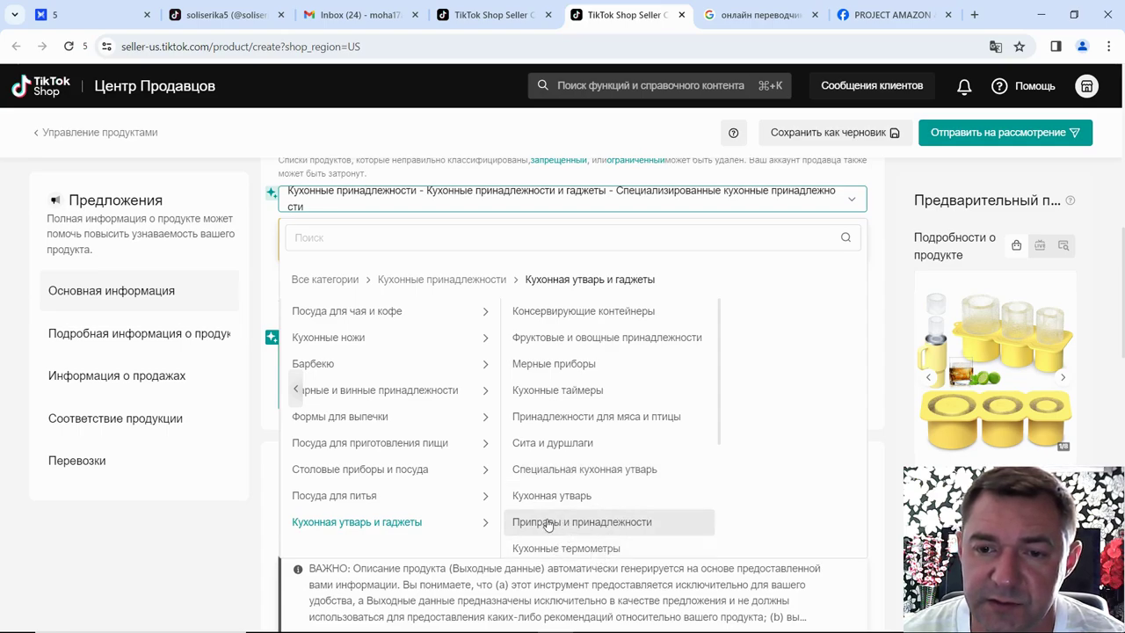
pyautogui.click(387, 499)
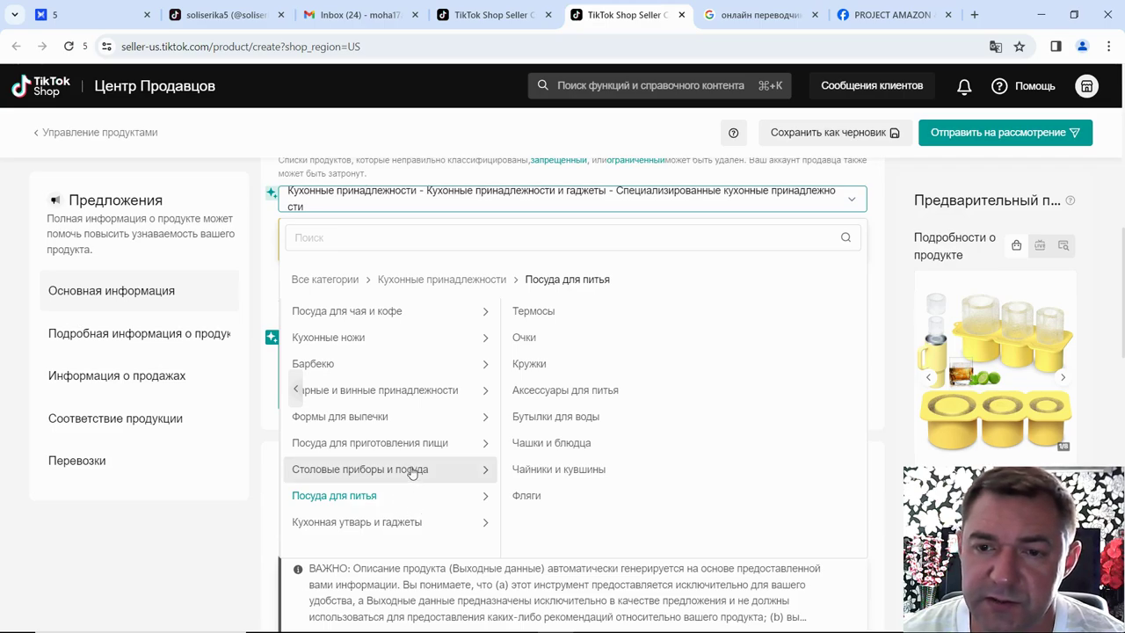
pyautogui.click(412, 471)
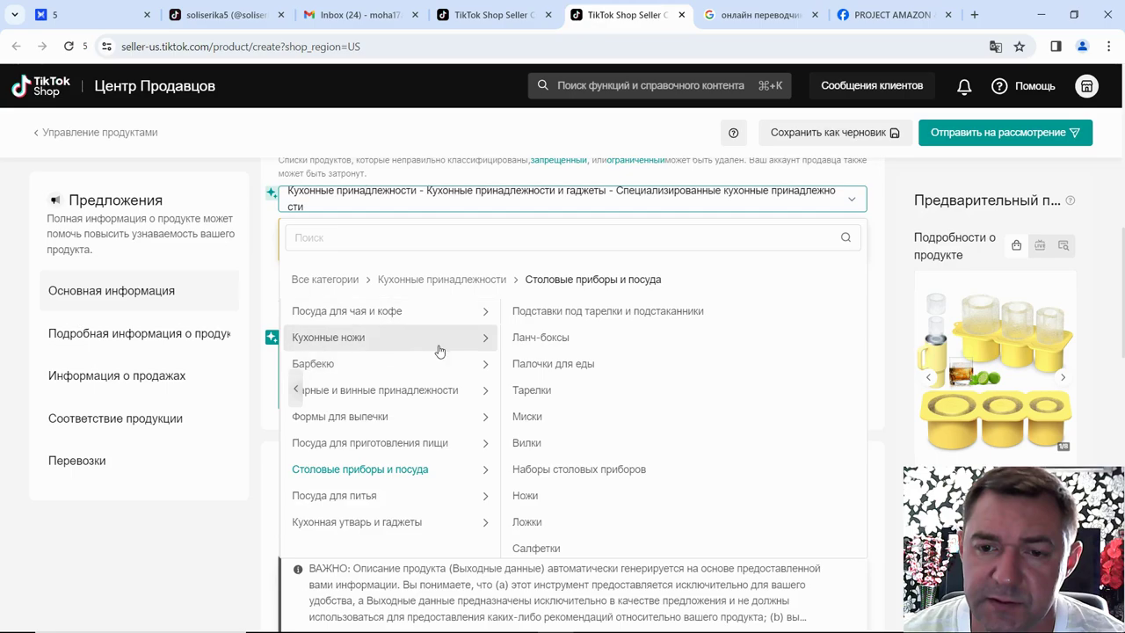
pyautogui.scroll(3, 264, 378)
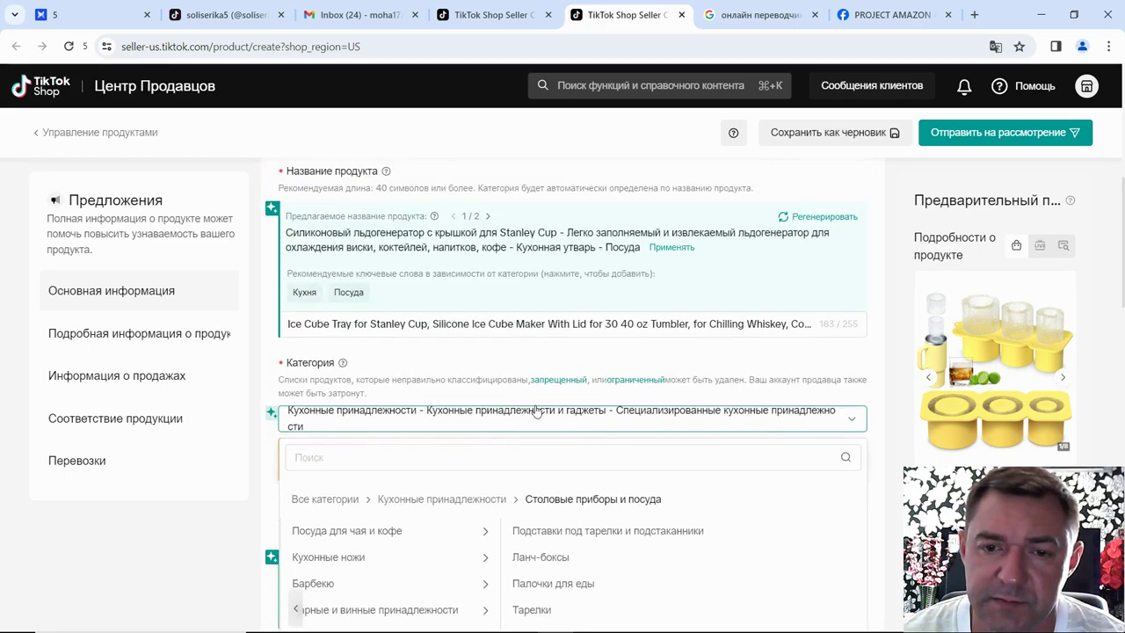
pyautogui.click(252, 383)
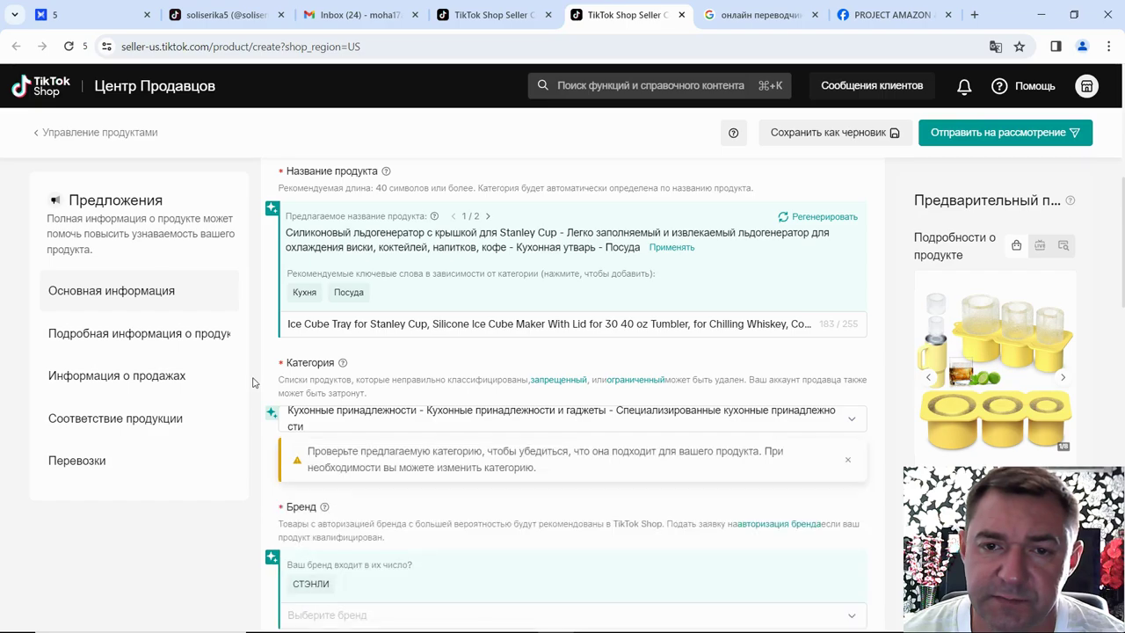
# - Switch the product listing page's translation back from Russian to the original English
pyautogui.scroll(-1, 603, 354)
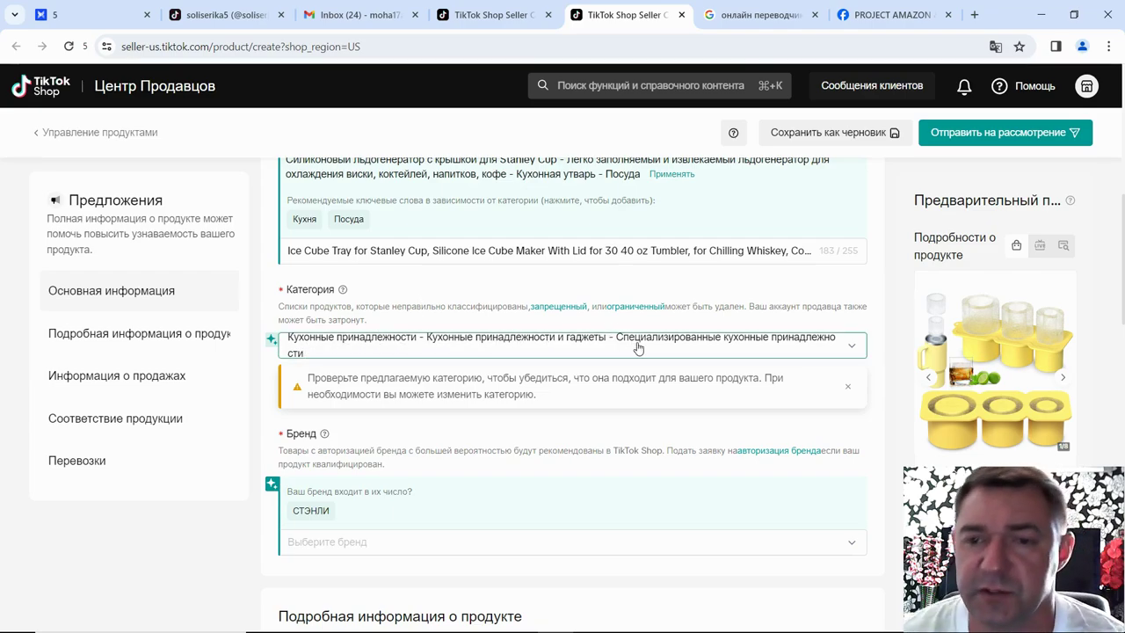
pyautogui.rightClick(613, 283)
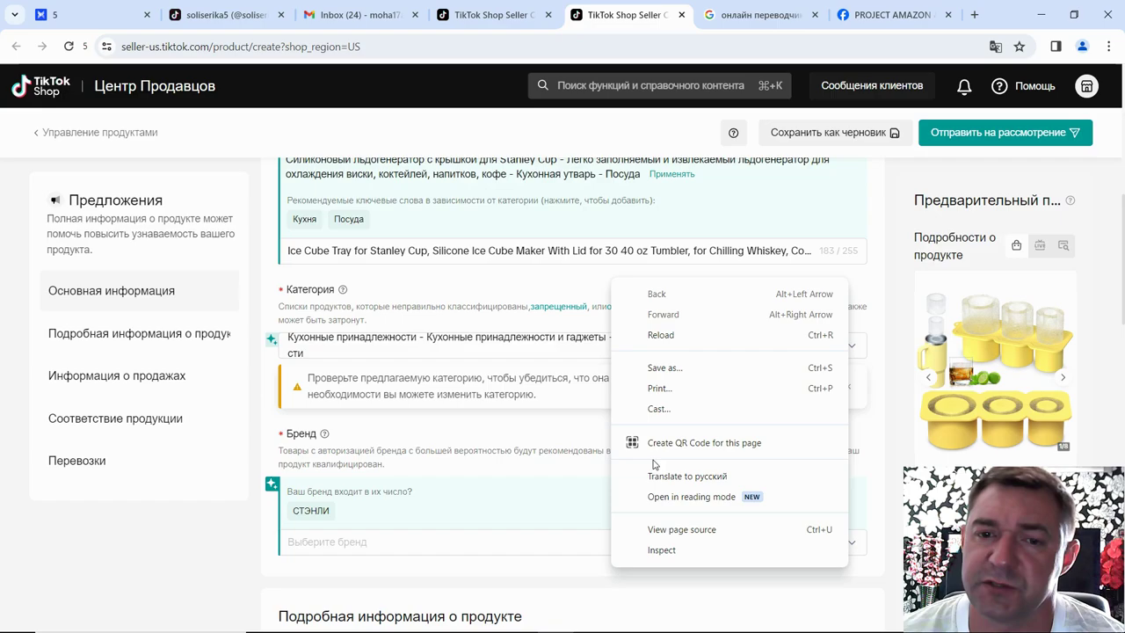
pyautogui.click(689, 476)
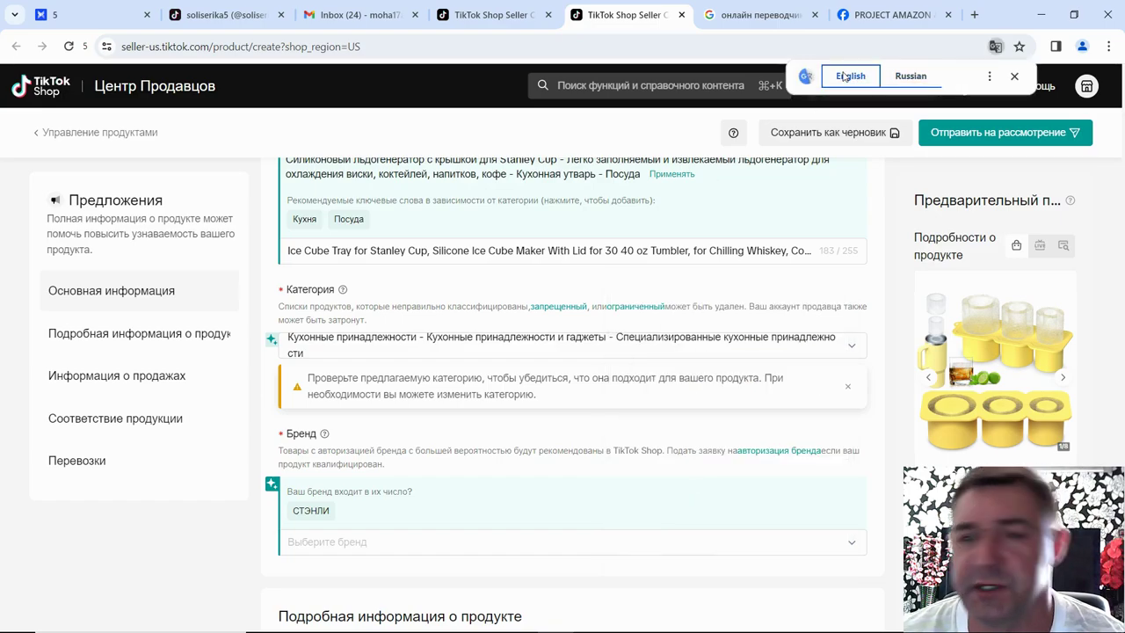
pyautogui.click(844, 76)
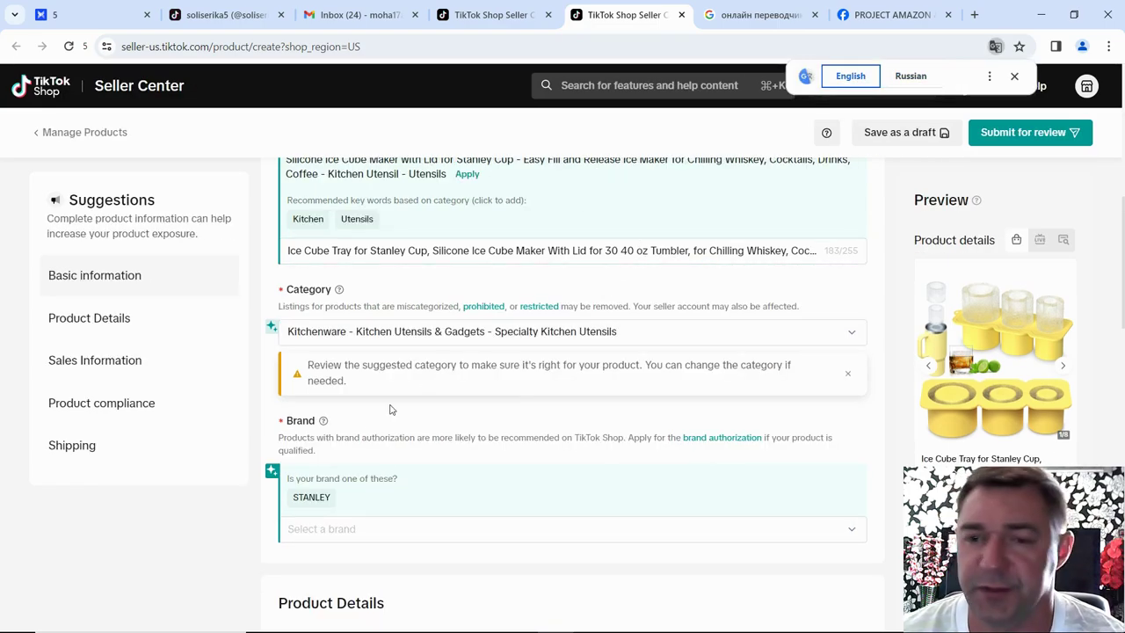
# - Set the product's brand to No brand instead of the suggested STANLEY
pyautogui.scroll(-2, 378, 422)
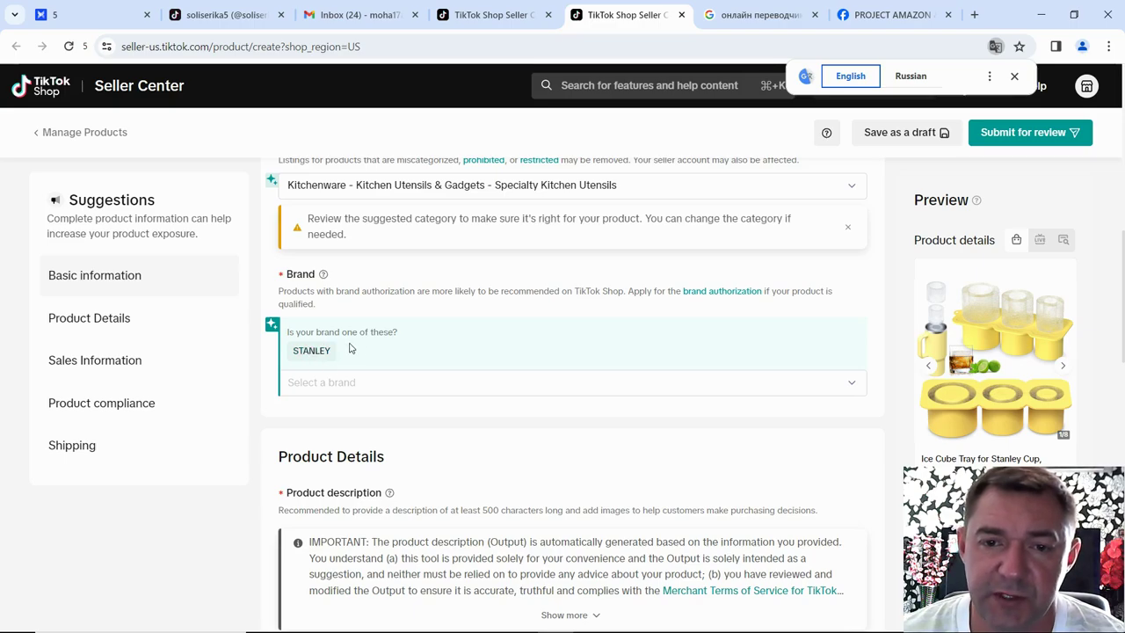
pyautogui.click(851, 383)
pyautogui.scroll(-10, 506, 217)
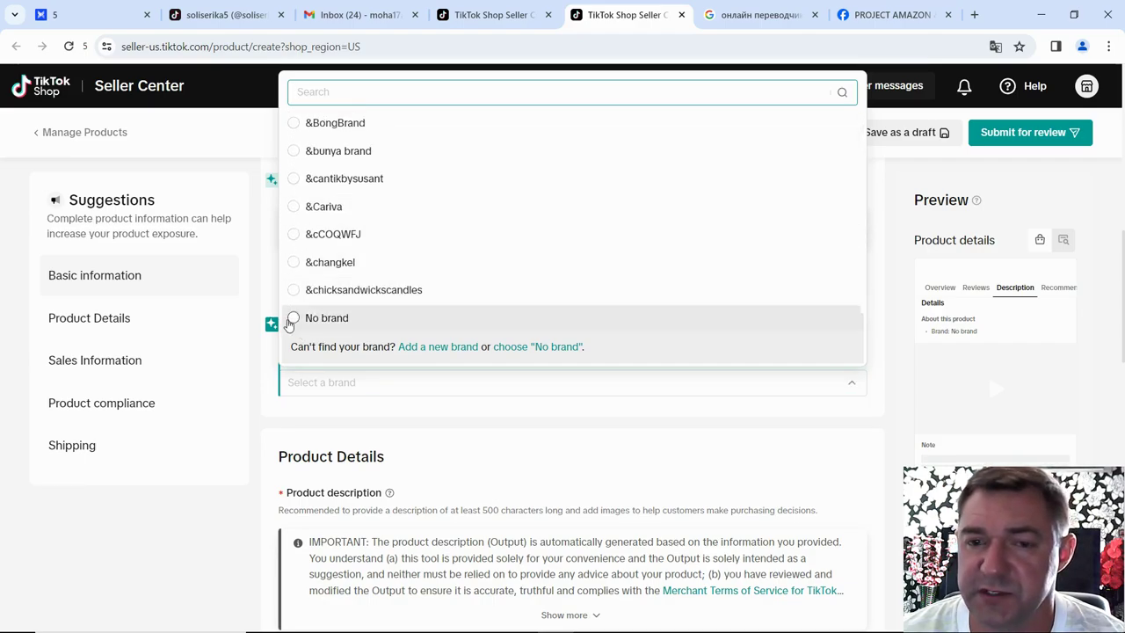
pyautogui.click(294, 318)
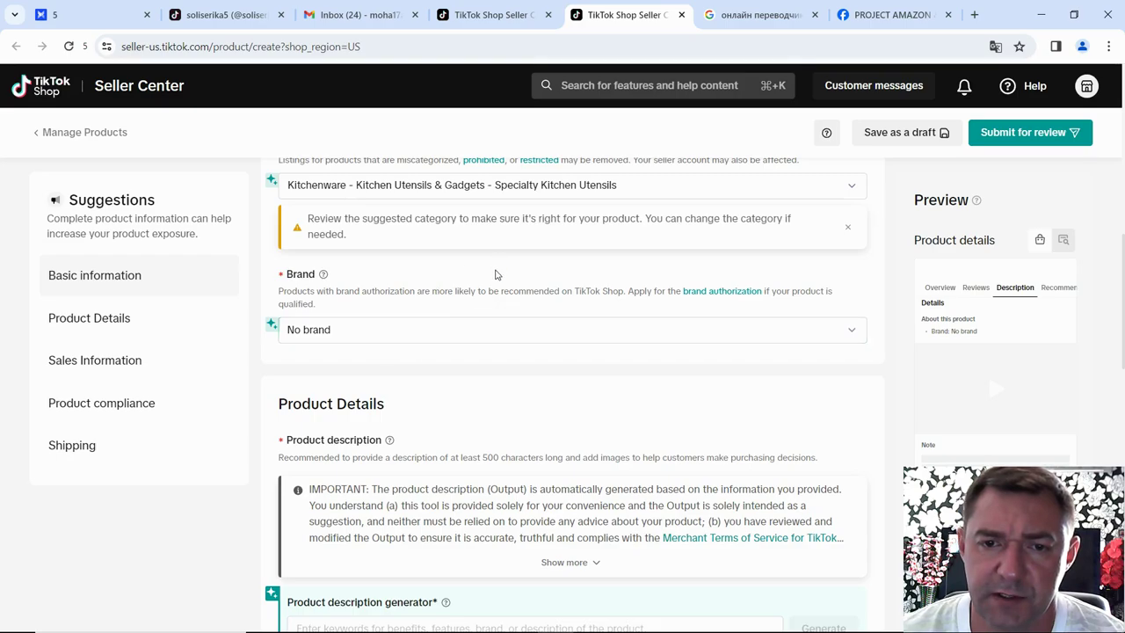
# - Copy the feature paragraphs from "Multiple Size Design" through "Customer Service" in the Формы для льда Notepad file into the product description
pyautogui.scroll(-2, 496, 268)
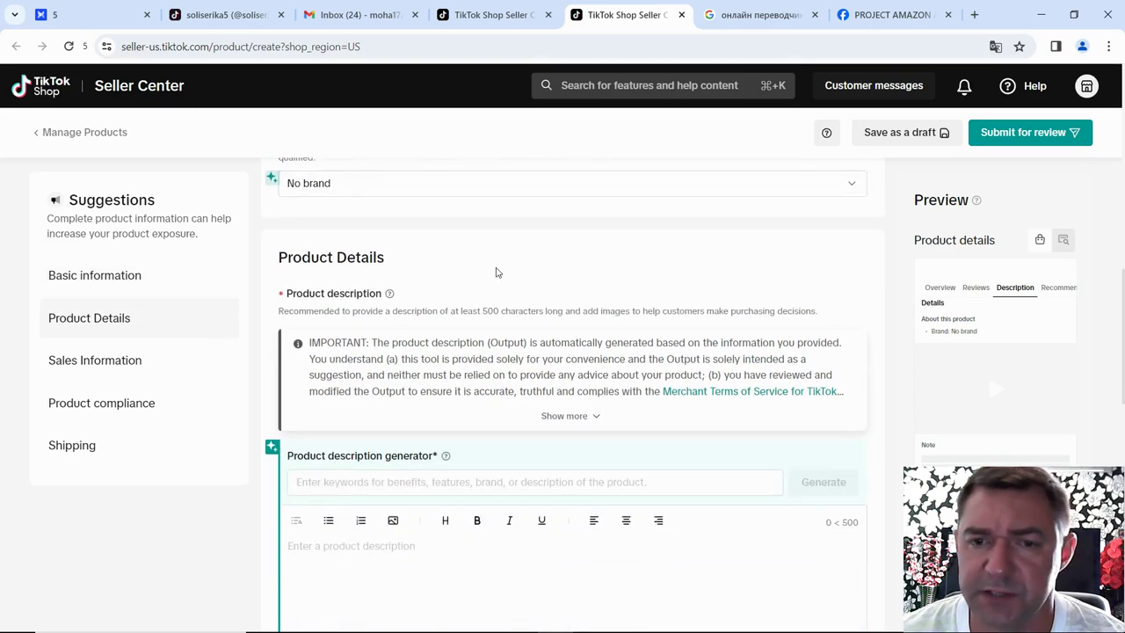
pyautogui.scroll(-2, 489, 274)
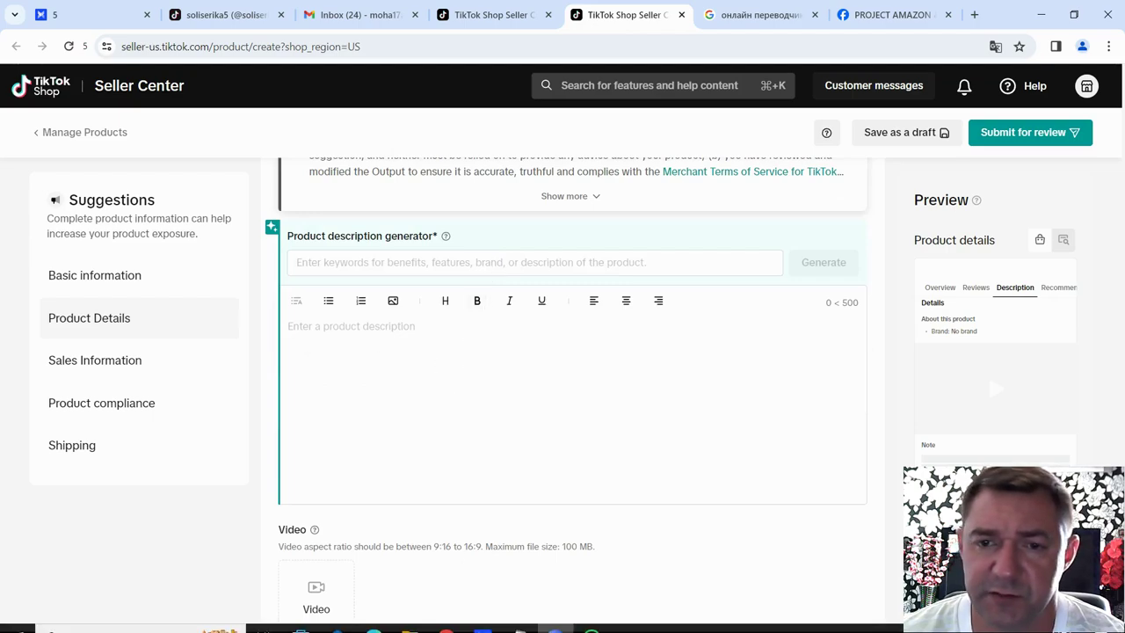
pyautogui.moveTo(526, 628)
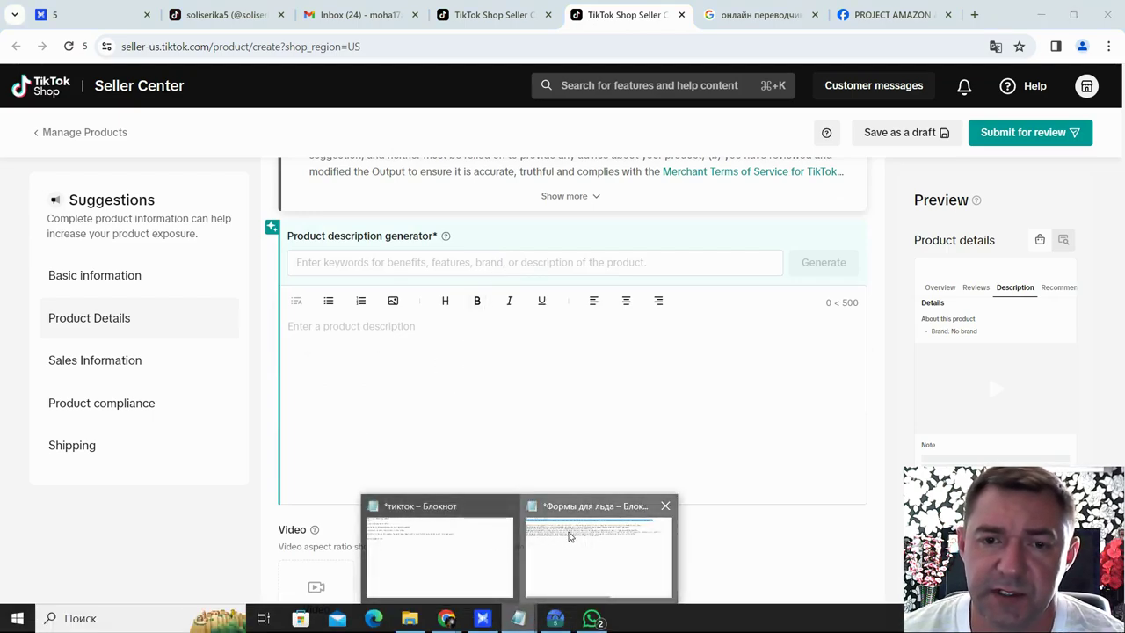
pyautogui.click(572, 538)
pyautogui.moveTo(2, 77); pyautogui.dragTo(574, 169)
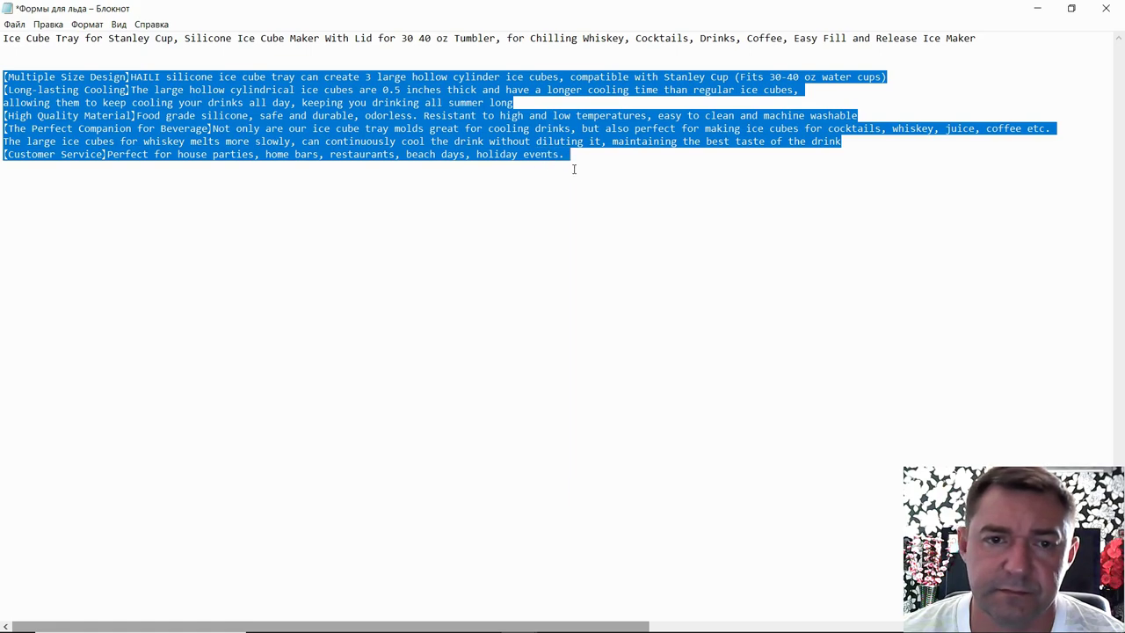
pyautogui.click(446, 617)
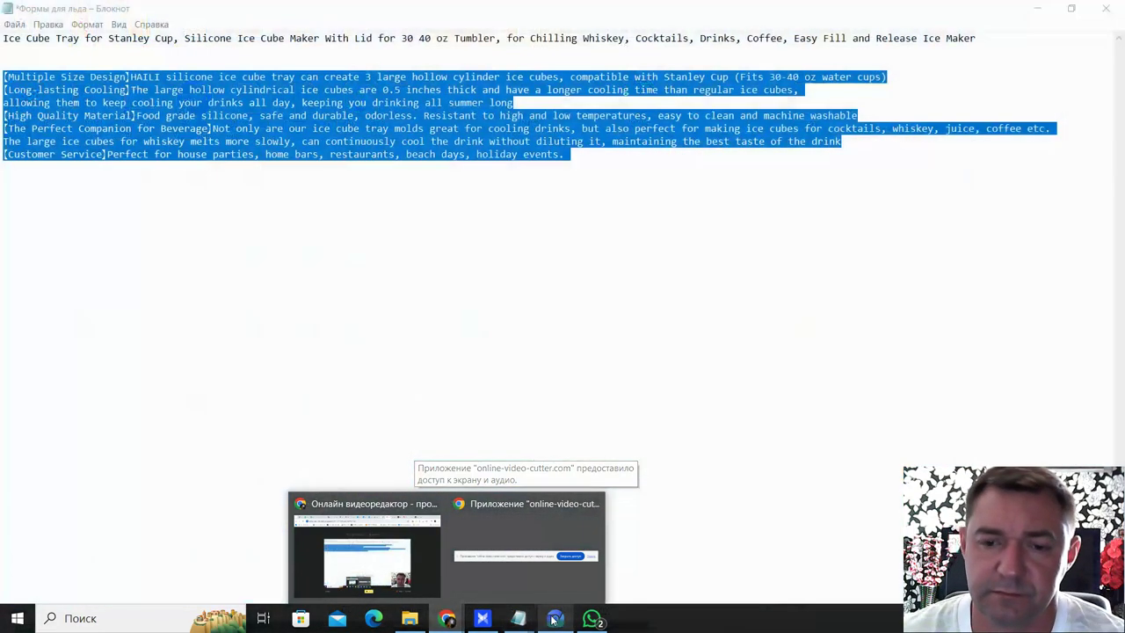
pyautogui.click(366, 554)
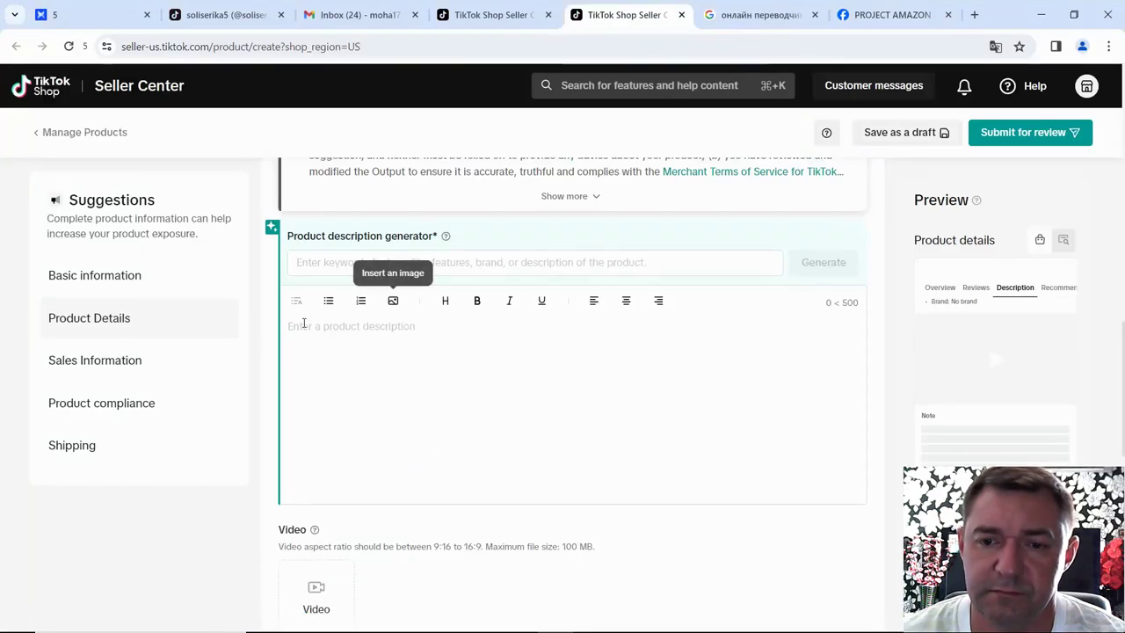
pyautogui.write('【Multiple Size Design】HAILI silicone ice cube tray can create 3 large hollow cylinder ice cubes, compatible with Stanley Cup (Fits 30-40 oz water cups) 【Long-lasting Cooling】The large hollow cylindrical ice cubes are 0.5 inches thick and have a longer cooling time than regular ice cubes, allowing them to keep cooling your drinks all day, keeping you drinking all summer long 【High Quality Material】Food grade silicone, safe and durable, odorless. Resistant to high and low temperatures, easy to clean and machine washable 【The Perfect Companion for Beverage】Not only are our ice cube tray molds great for cooling drinks, but also perfect for making ice cubes for cocktails, whiskey, juice, coffee etc. The large ice cubes for whiskey melts more slowly, can continuously cool the drink without diluting it, maintaining the best taste of the drink 【Customer Service】Perfect for house parties, home bars, restaurants, beach days, holiday events.')
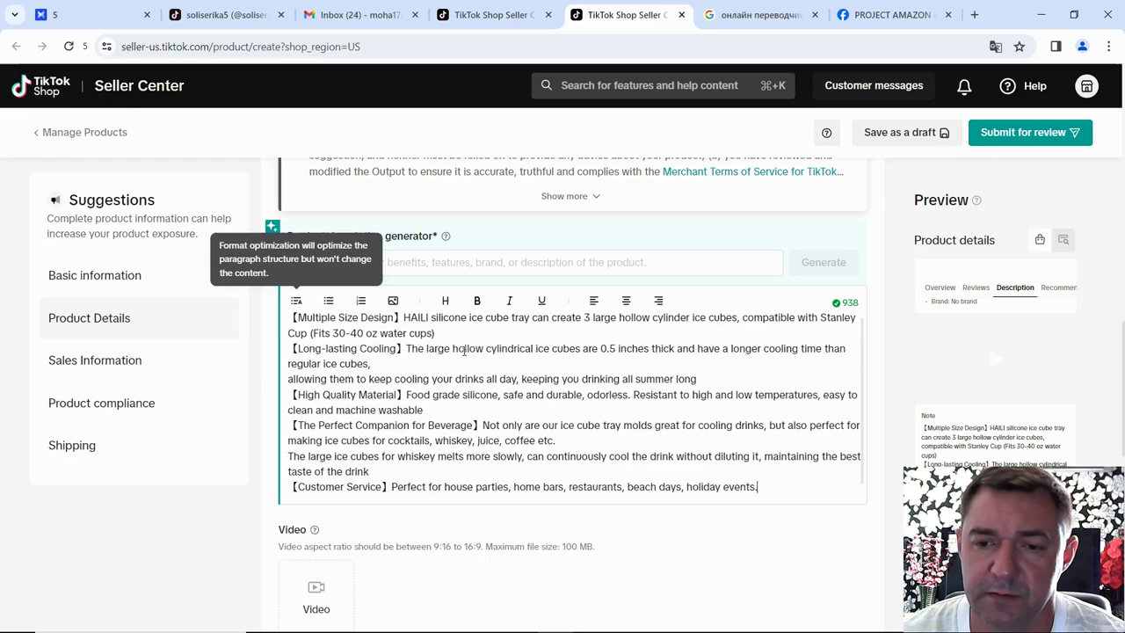
# - Review the pasted product description and examine the video upload requirements below it
pyautogui.scroll(-1, 563, 346)
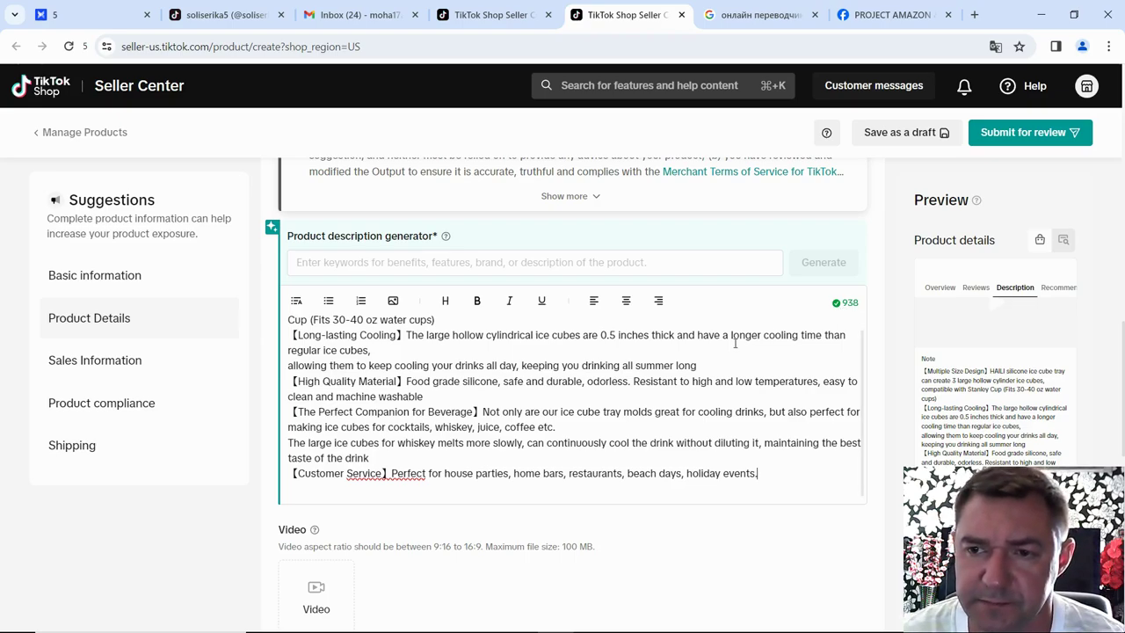
pyautogui.scroll(1, 728, 352)
pyautogui.scroll(1, 640, 372)
pyautogui.scroll(-3, 600, 331)
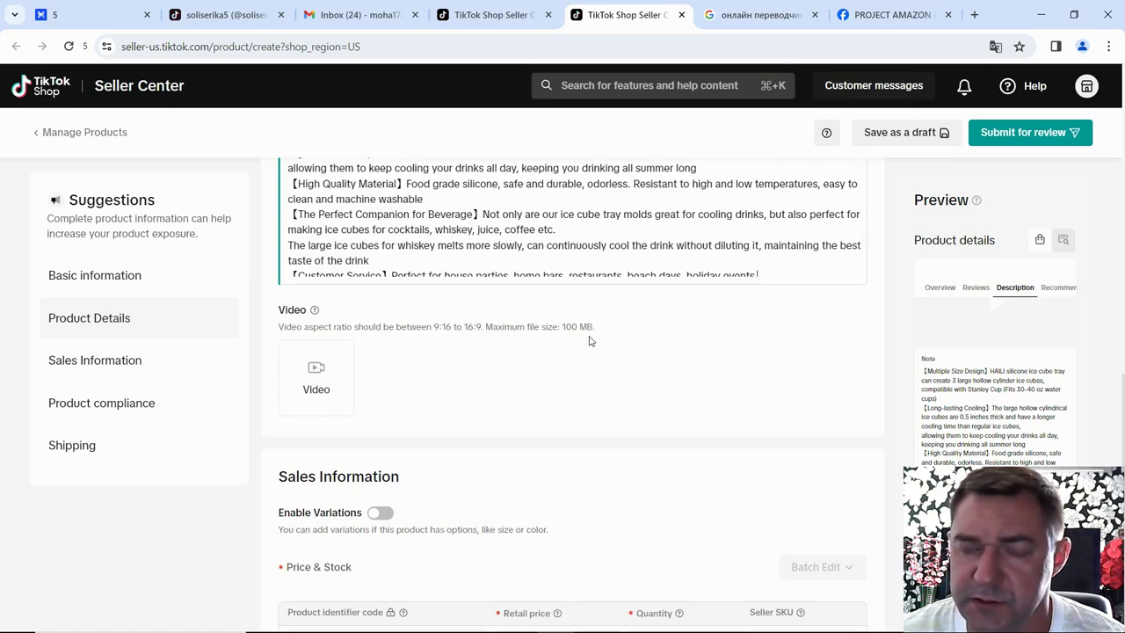
pyautogui.scroll(-1, 694, 332)
pyautogui.scroll(3, 653, 334)
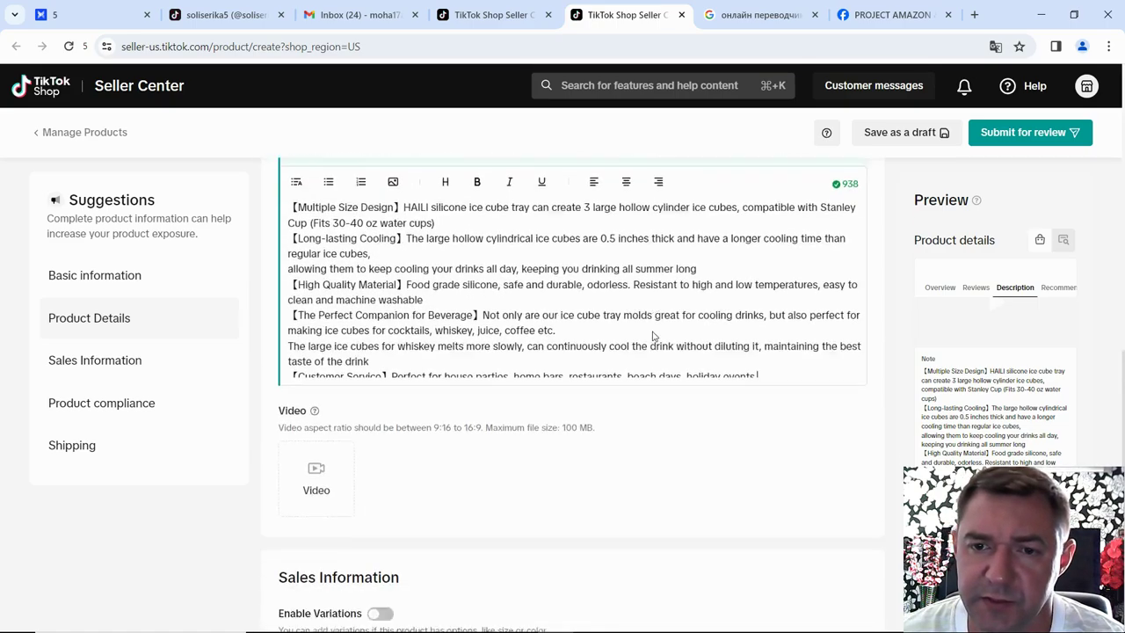
pyautogui.scroll(-3, 652, 338)
pyautogui.scroll(1, 544, 290)
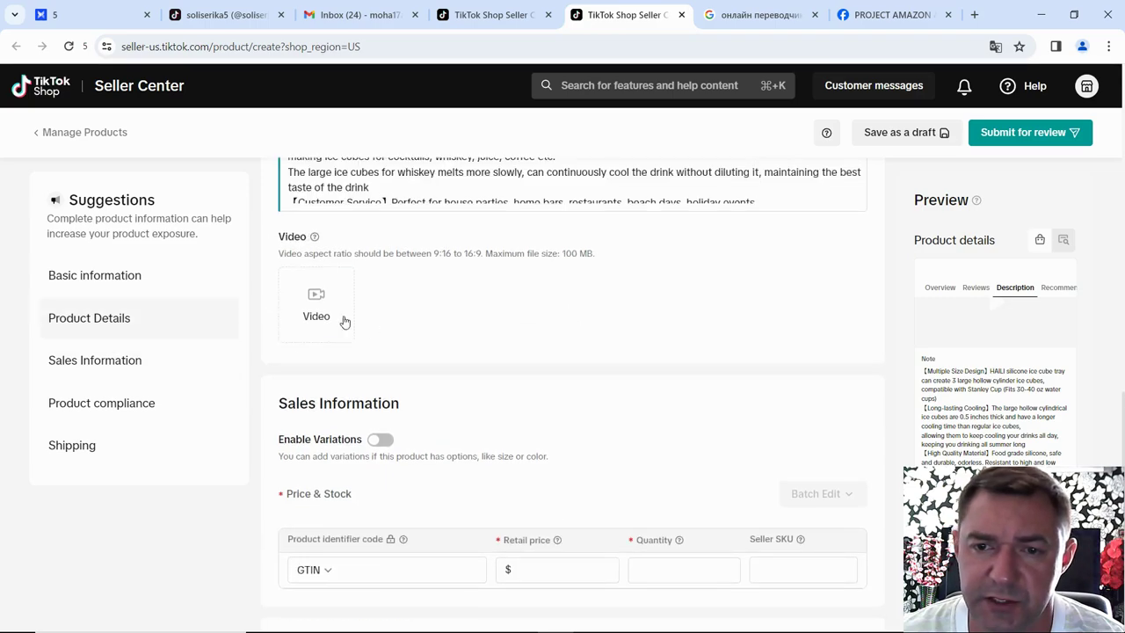
pyautogui.moveTo(314, 309)
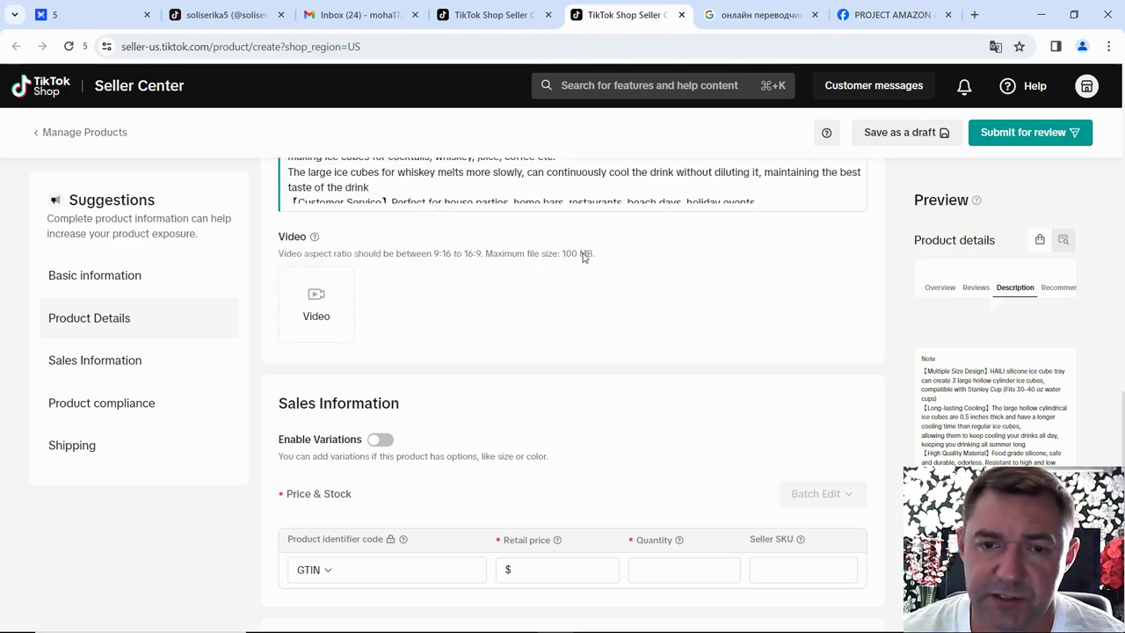
# - Try enabling product variations and view the image upload sources for a variation option
pyautogui.scroll(-2, 446, 309)
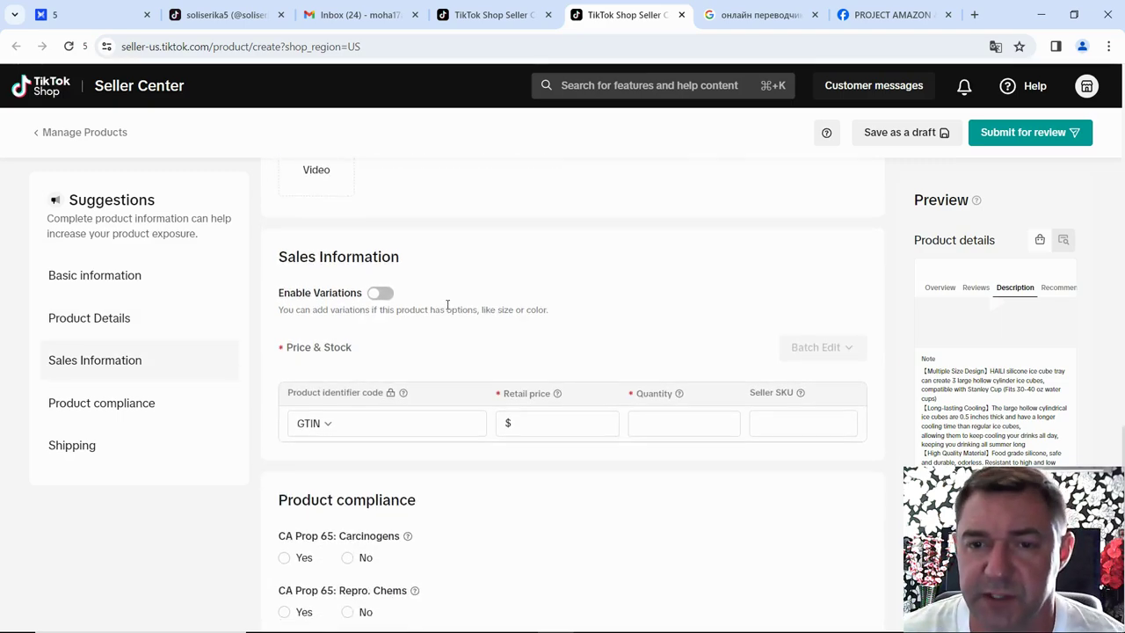
pyautogui.click(381, 295)
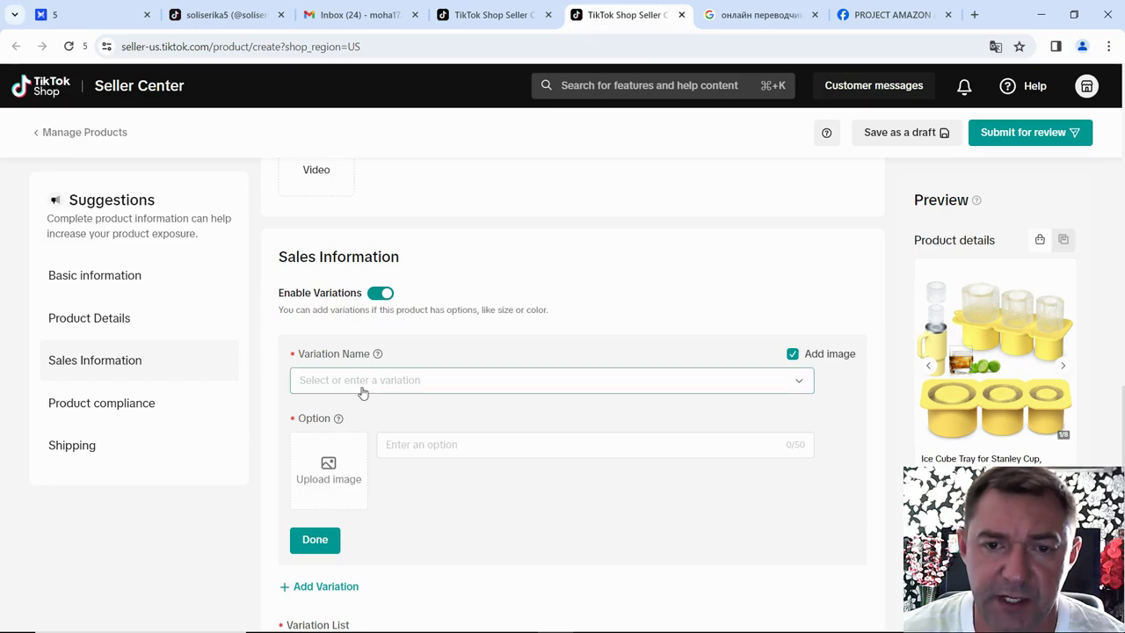
pyautogui.click(306, 469)
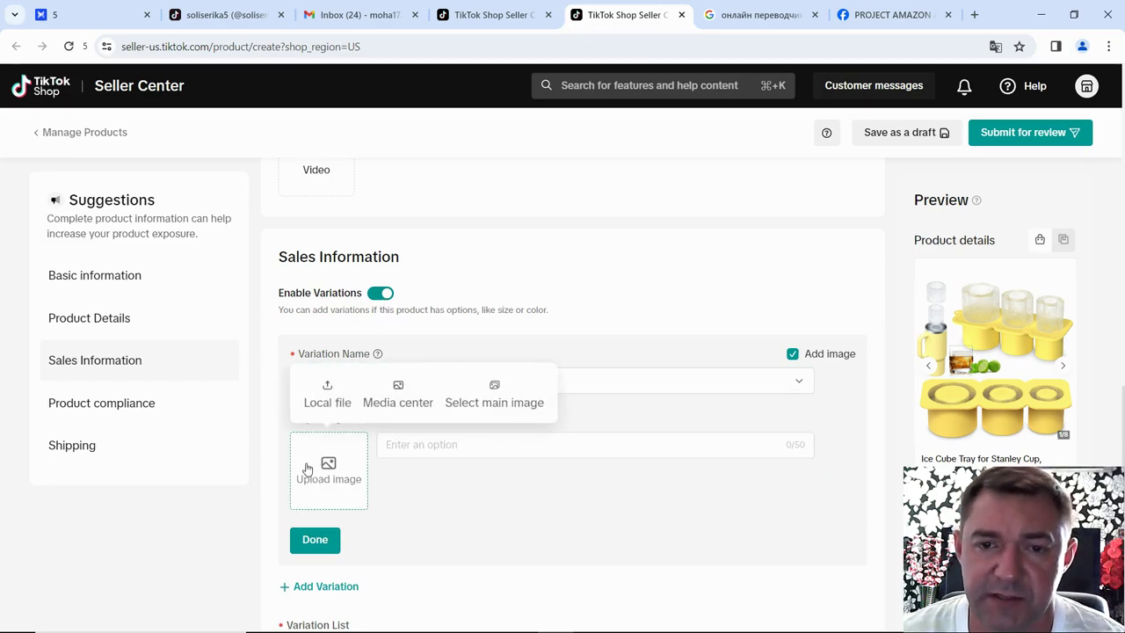
pyautogui.click(378, 295)
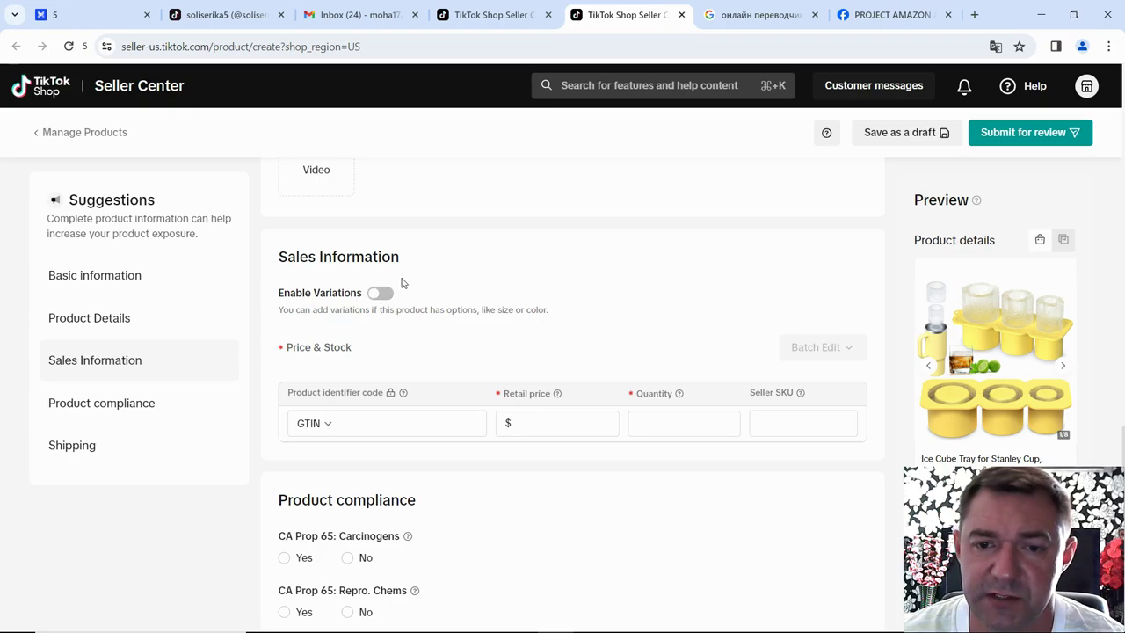
# - Set the product's retail price to $17.99 and its stock quantity to 300
pyautogui.scroll(-2, 459, 277)
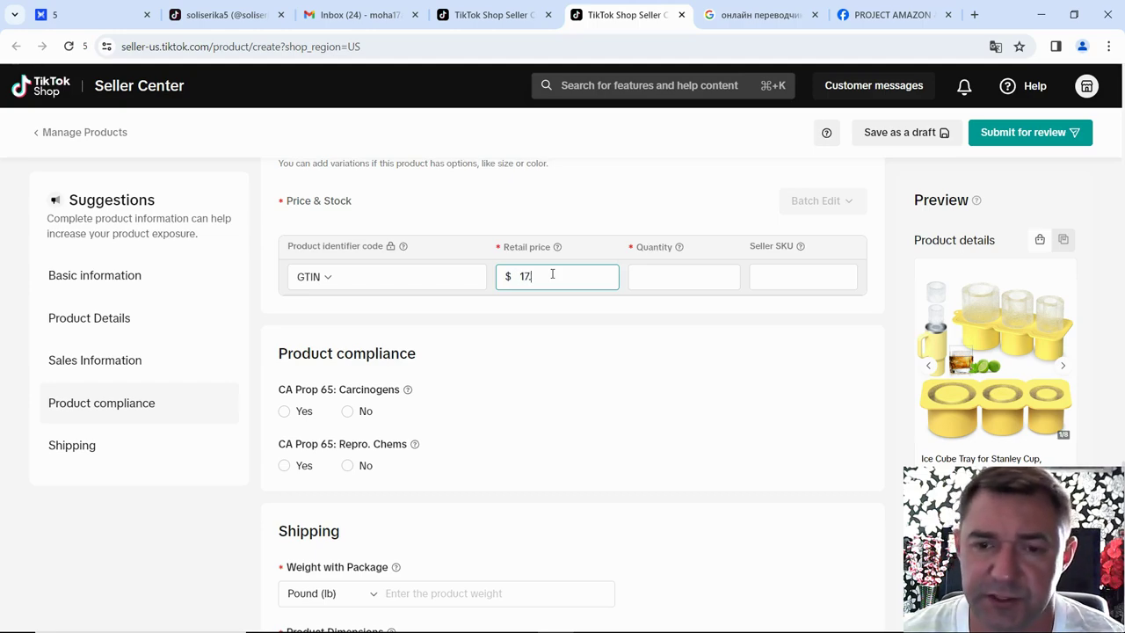
pyautogui.click(669, 282)
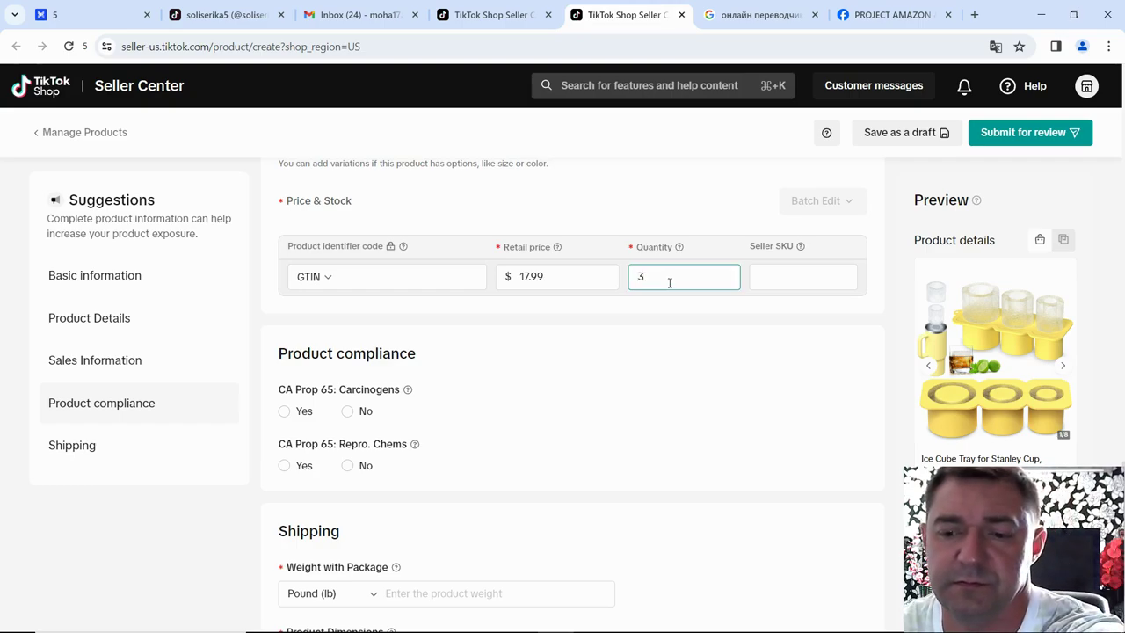
pyautogui.write('300')
pyautogui.click(615, 351)
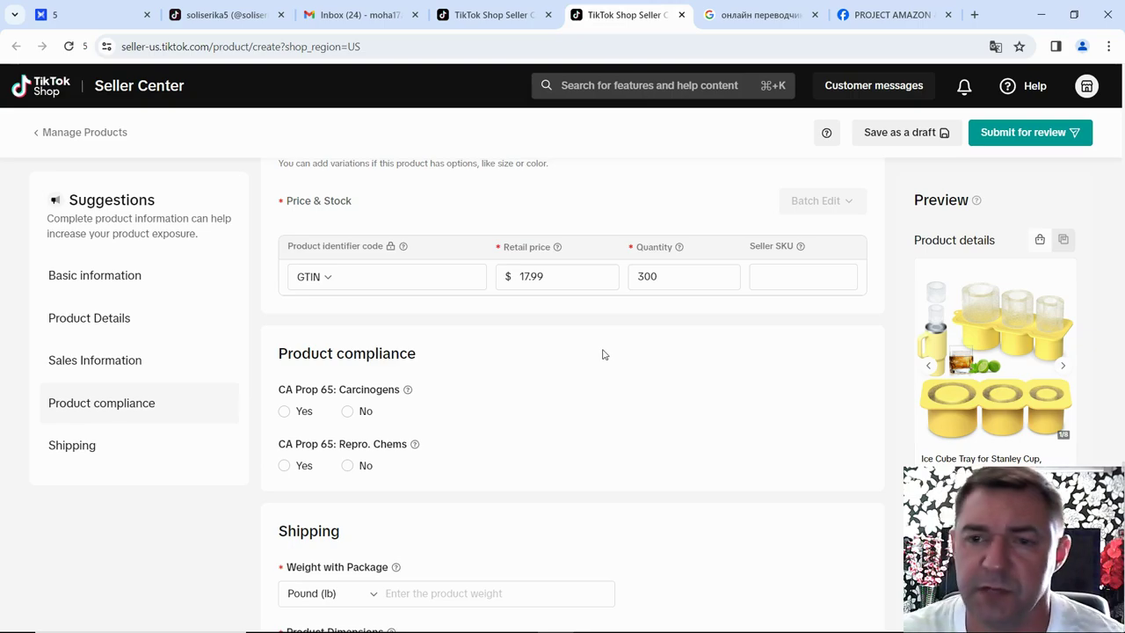
# - Answer No to both product compliance questions, CA Prop 65: Carcinogens and CA Prop 65: Repro. Chems
pyautogui.scroll(-2, 571, 351)
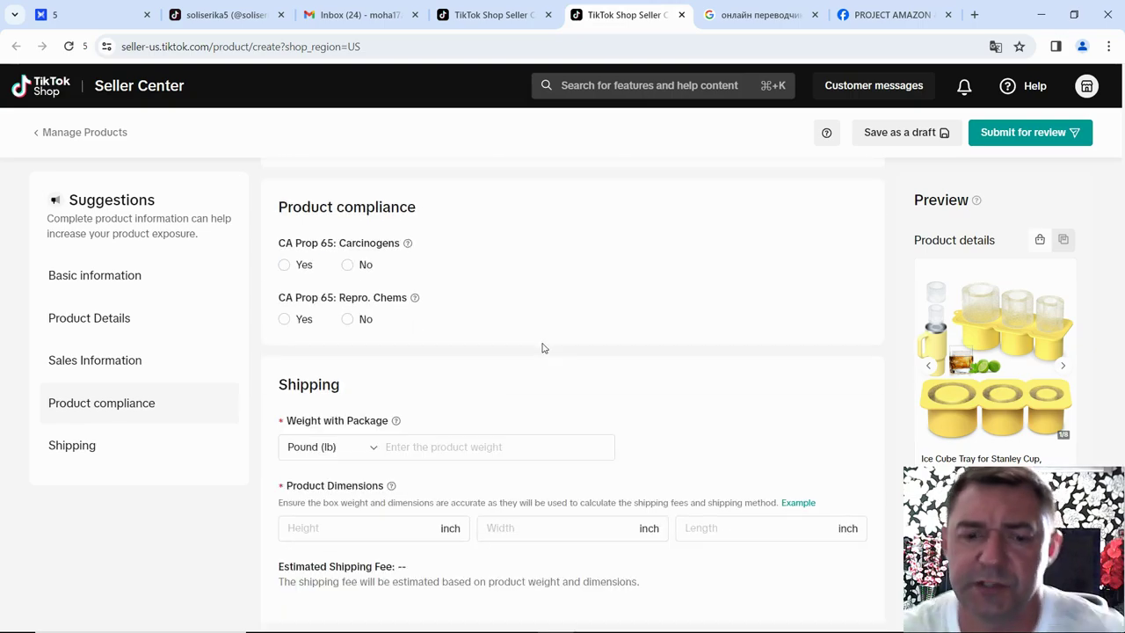
pyautogui.click(348, 265)
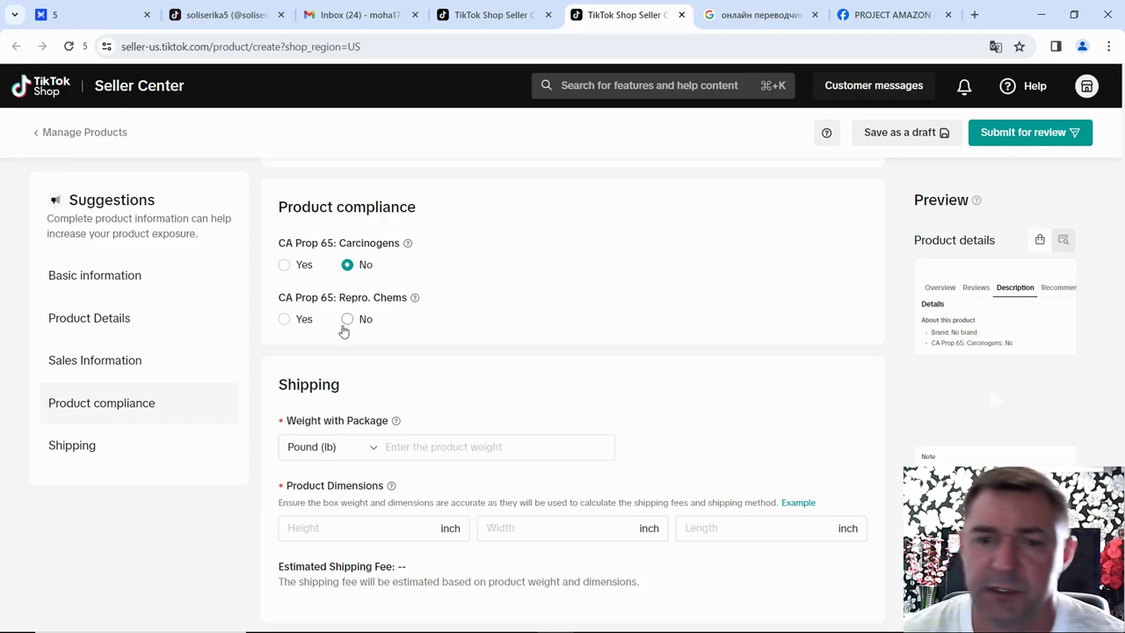
pyautogui.click(347, 320)
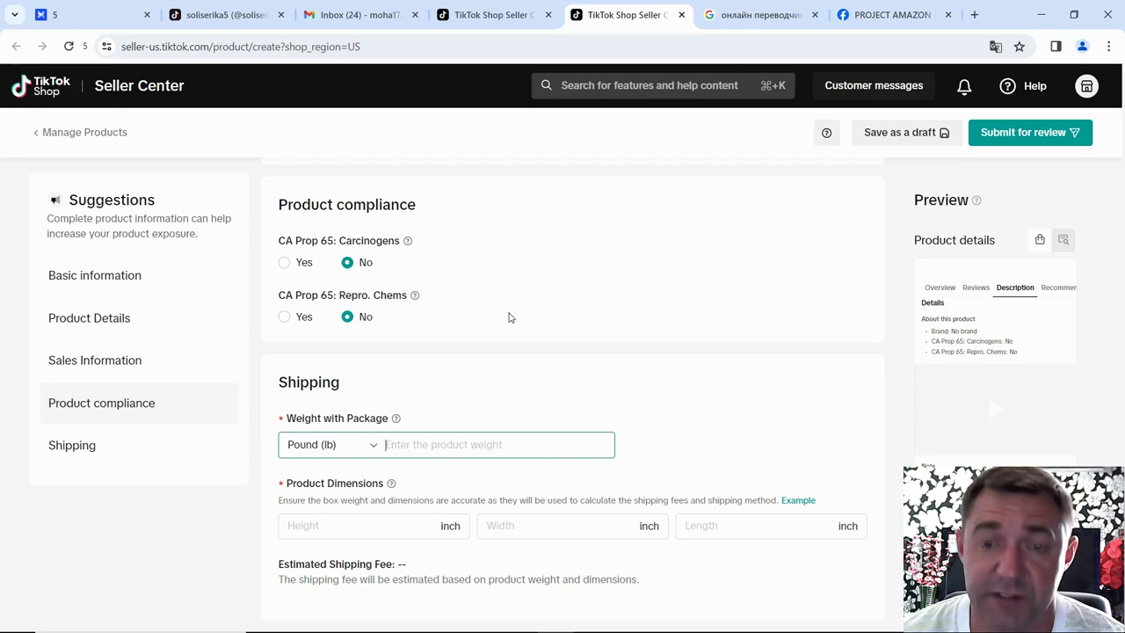
# - Set the shipping weight with package to 0.4 pounds
pyautogui.write('0')
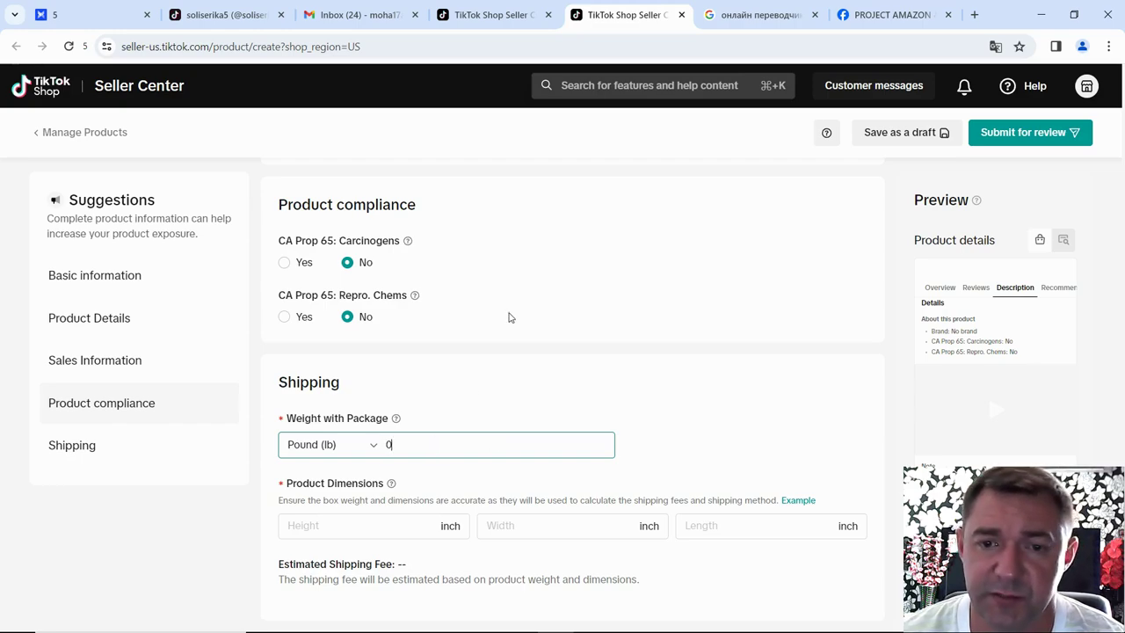
pyautogui.write('.4')
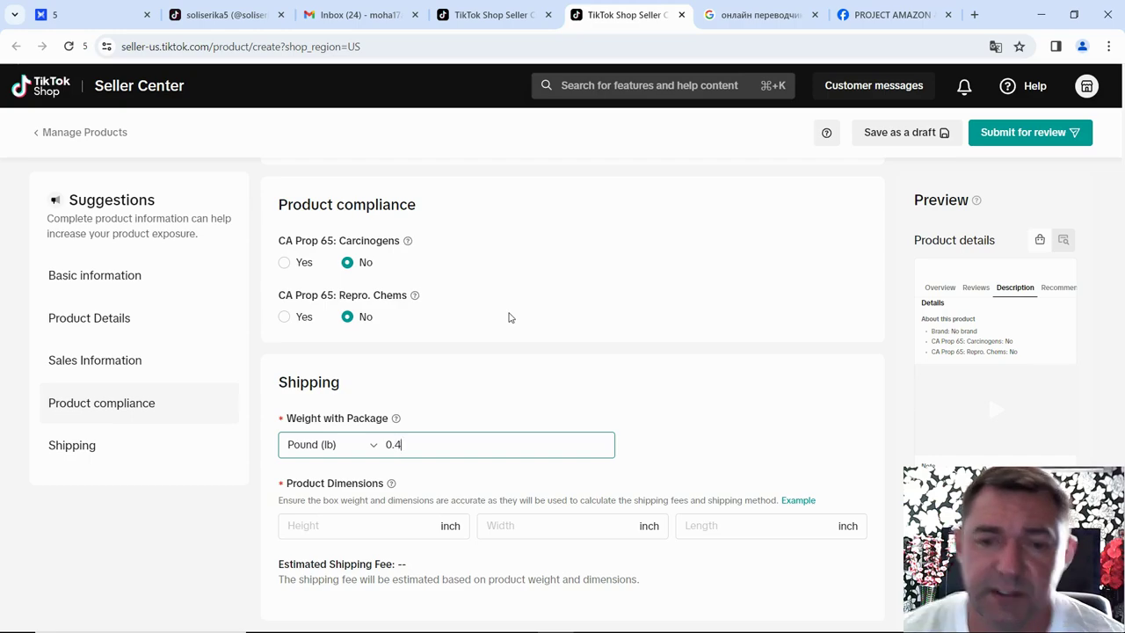
pyautogui.click(507, 334)
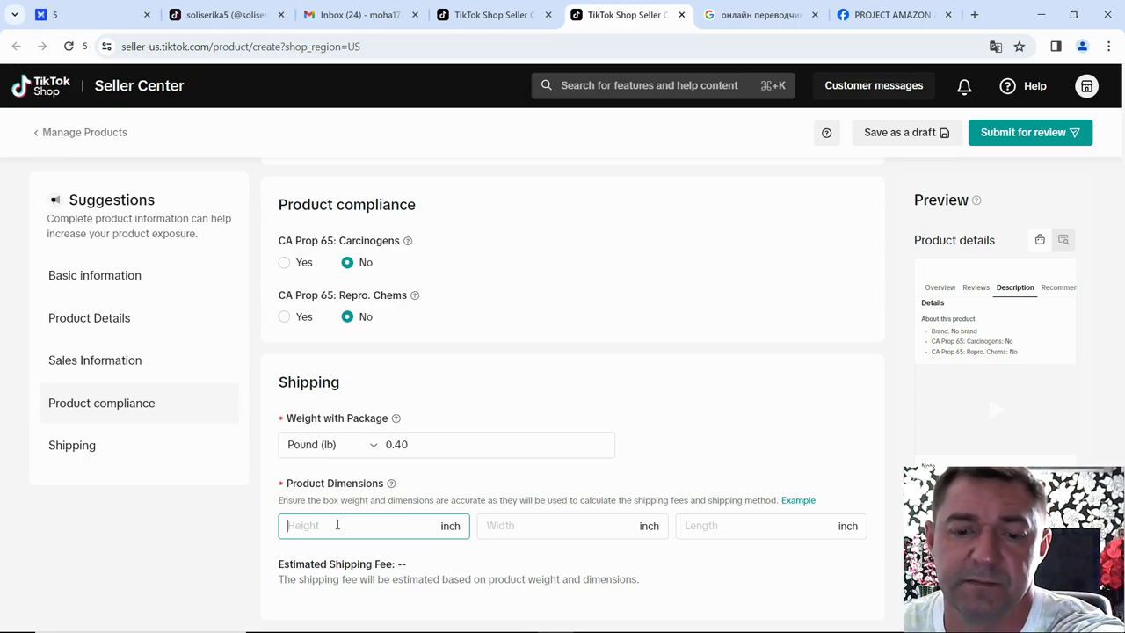
# - Set the product dimensions to a height of 8, a width of 4 and a length of 6 inches
pyautogui.click(337, 524)
pyautogui.write('8')
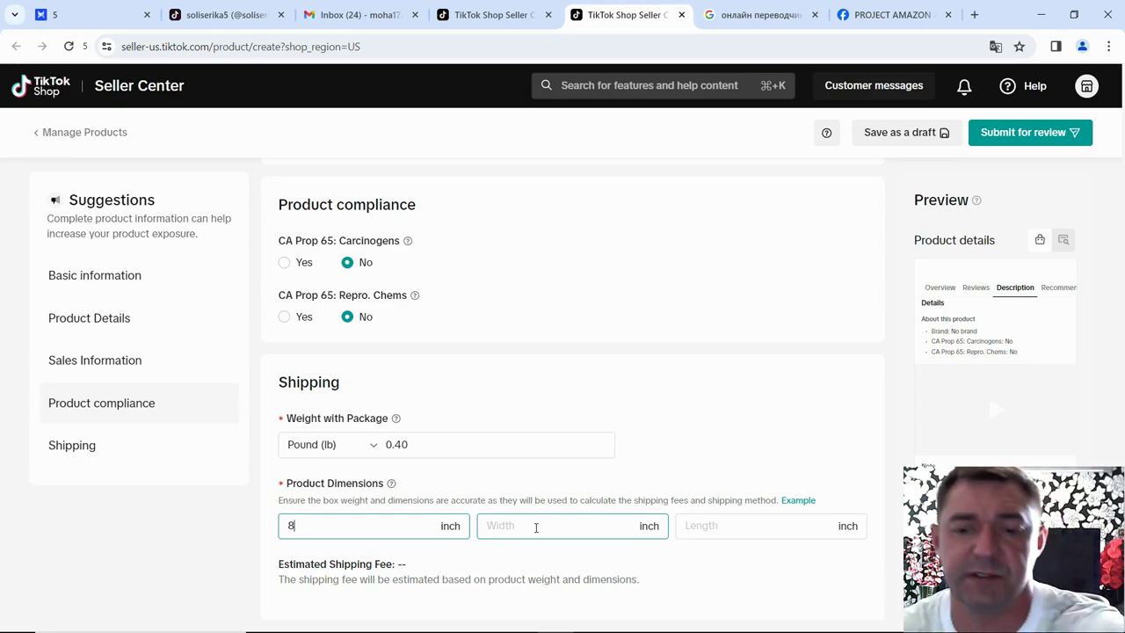
pyautogui.click(536, 525)
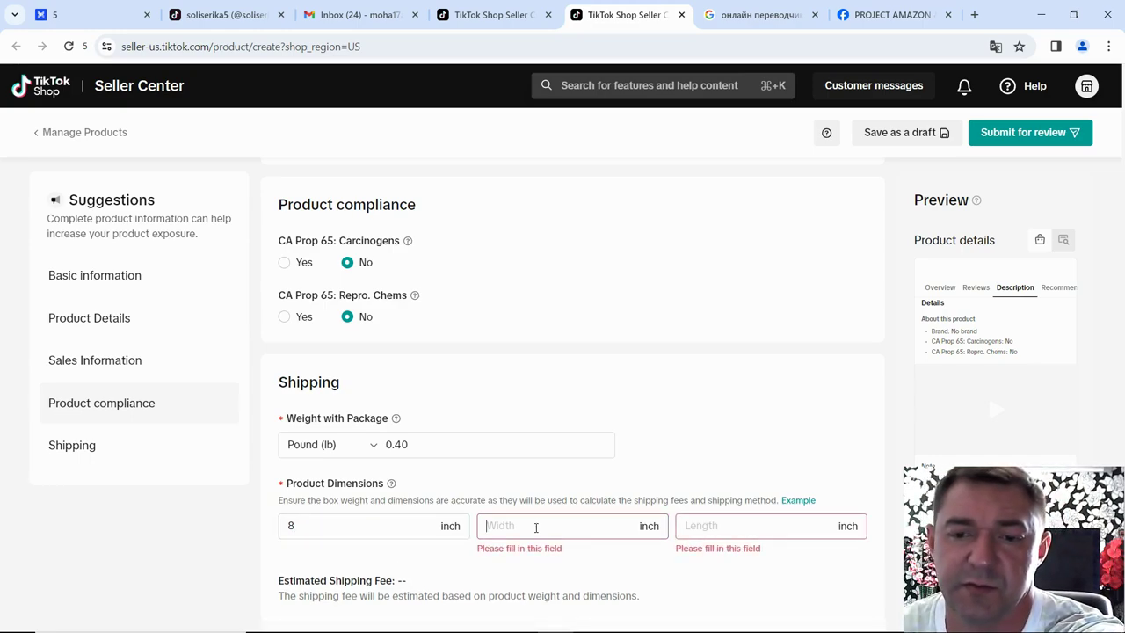
pyautogui.write('4')
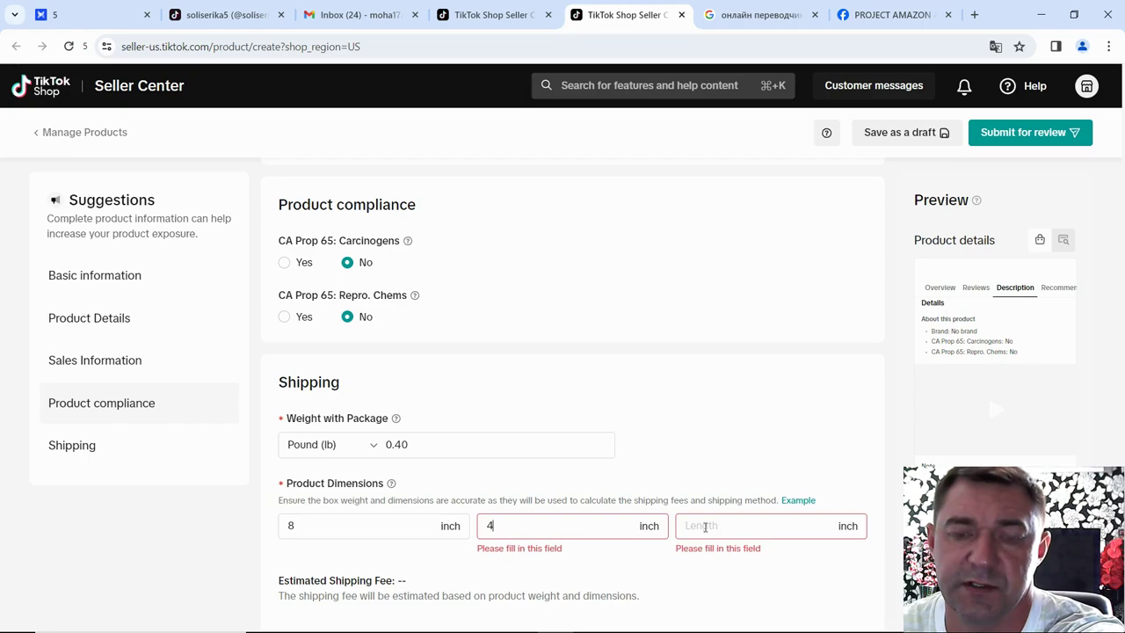
pyautogui.click(716, 527)
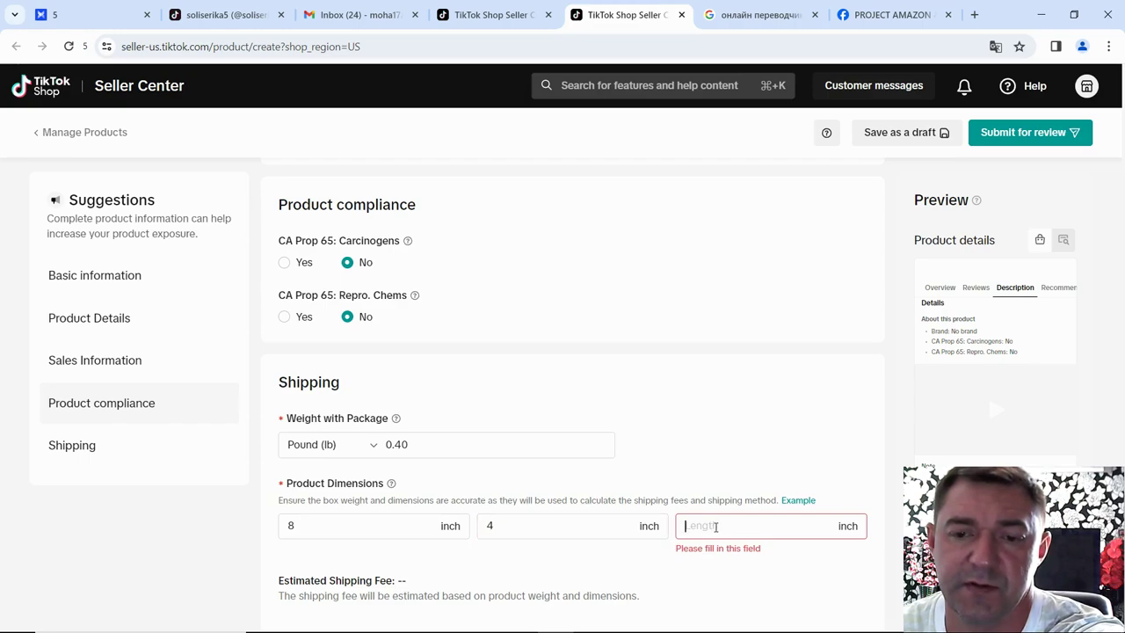
pyautogui.write('6')
pyautogui.click(680, 379)
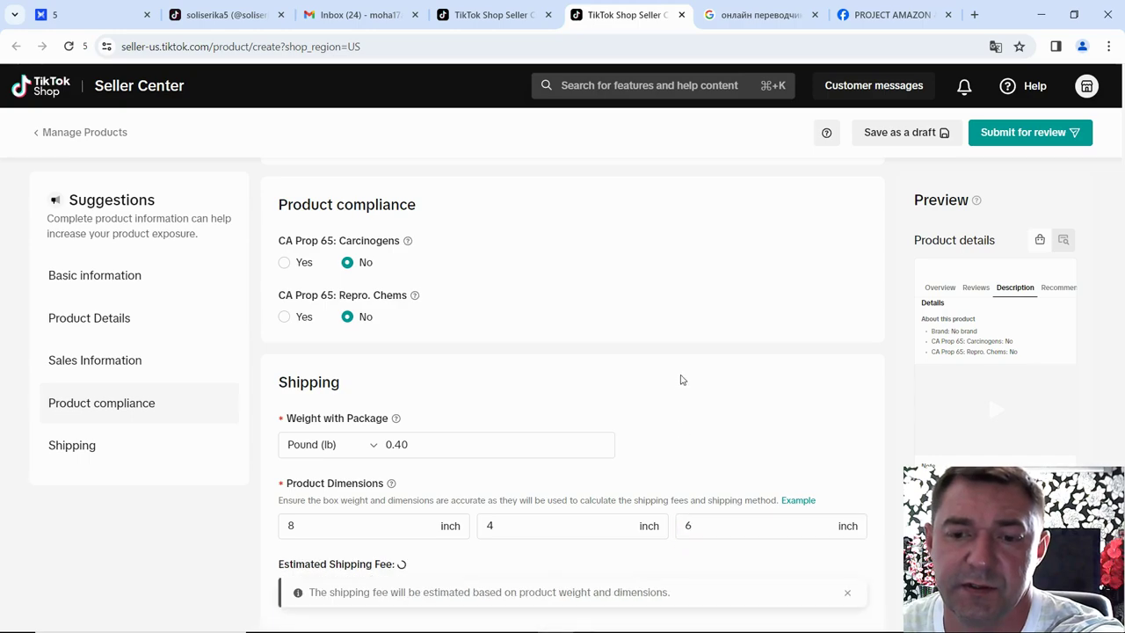
# - Set the product length to 4 inches and recalculate the estimated shipping fee
pyautogui.scroll(-1, 654, 384)
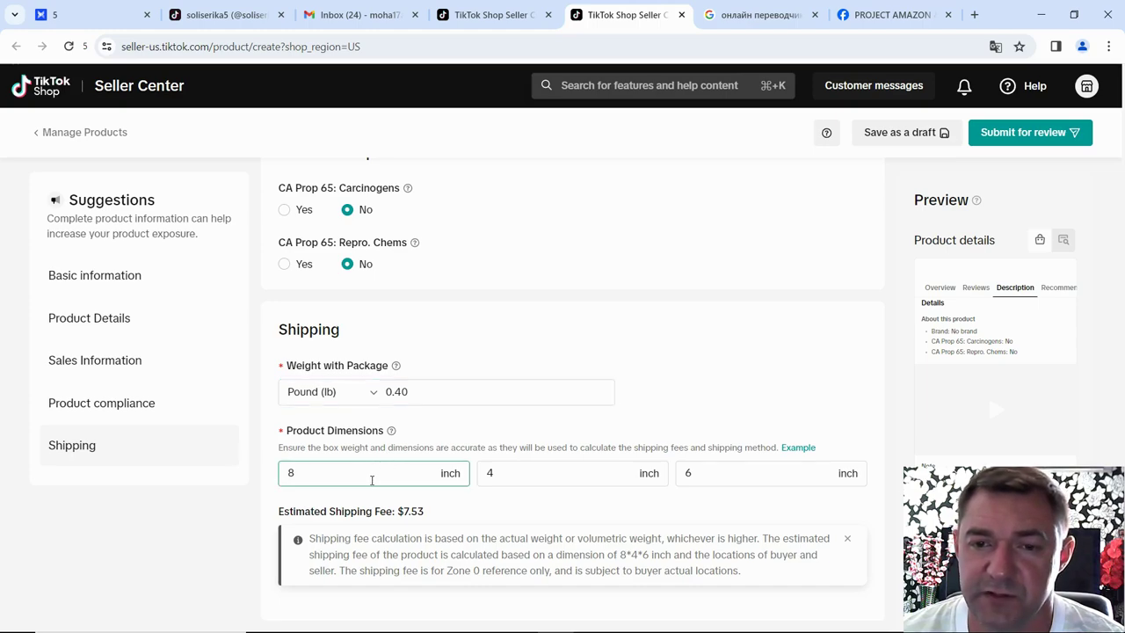
pyautogui.click(687, 472)
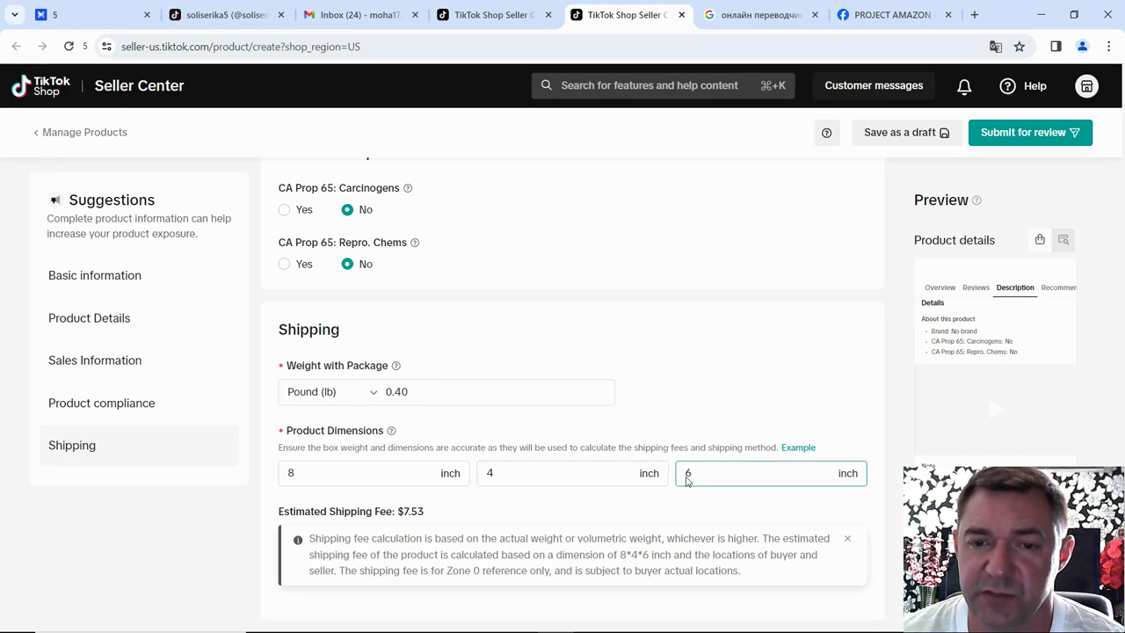
pyautogui.press('BackSpace')
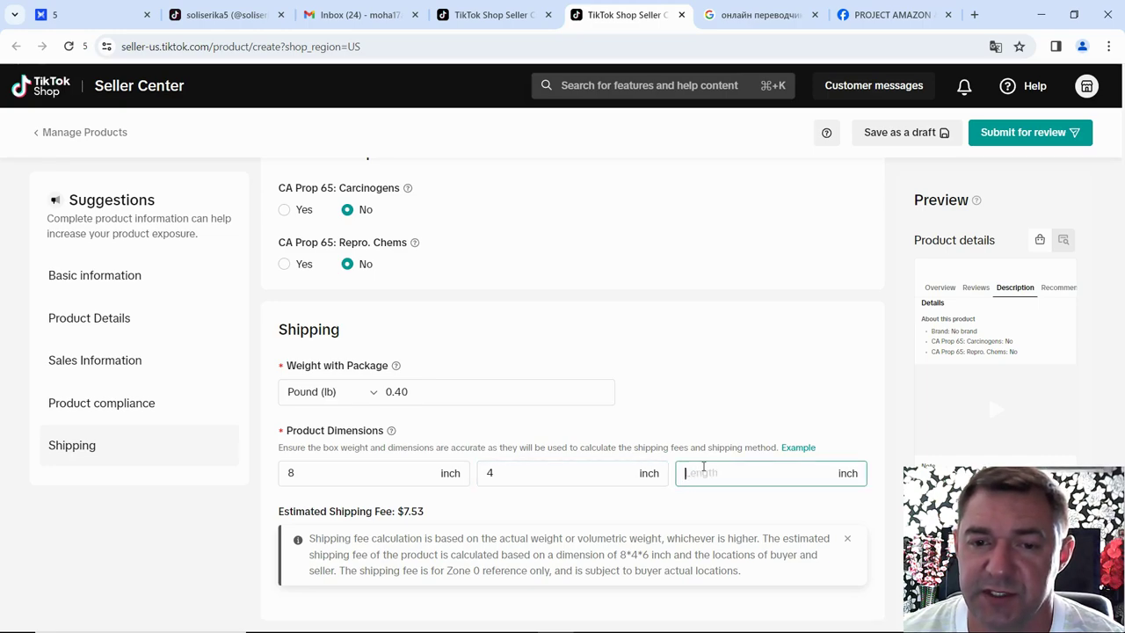
pyautogui.write('4')
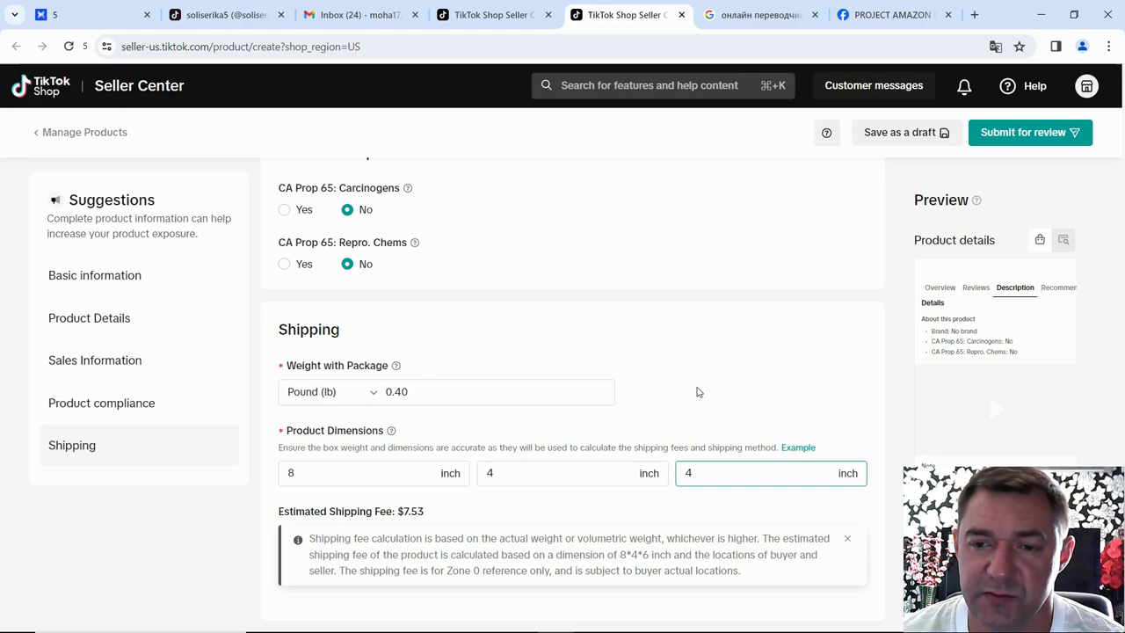
pyautogui.click(697, 390)
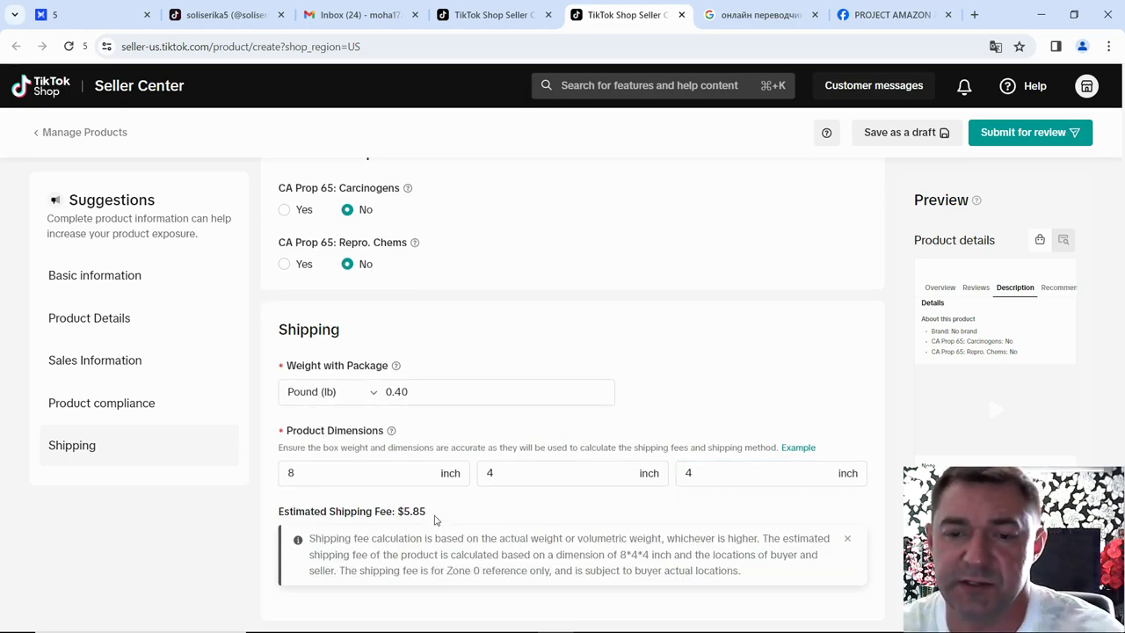
# - Try a product height of 4 inches to compare the estimated shipping fee
pyautogui.scroll(8, 432, 505)
pyautogui.scroll(10, 433, 503)
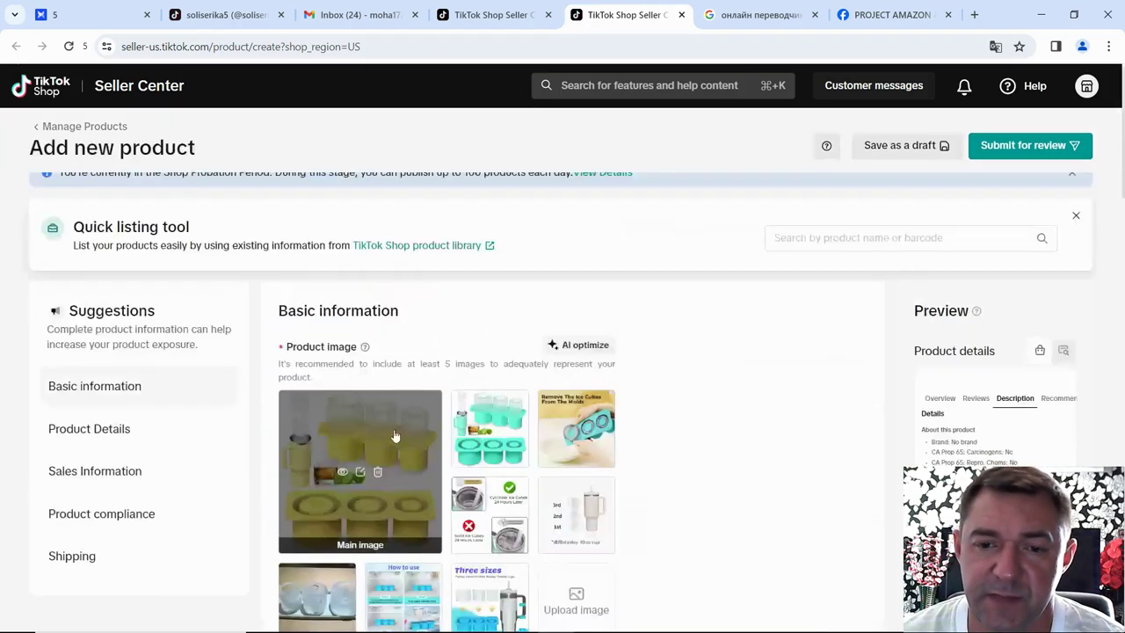
pyautogui.scroll(-6, 386, 466)
pyautogui.scroll(-10, 384, 481)
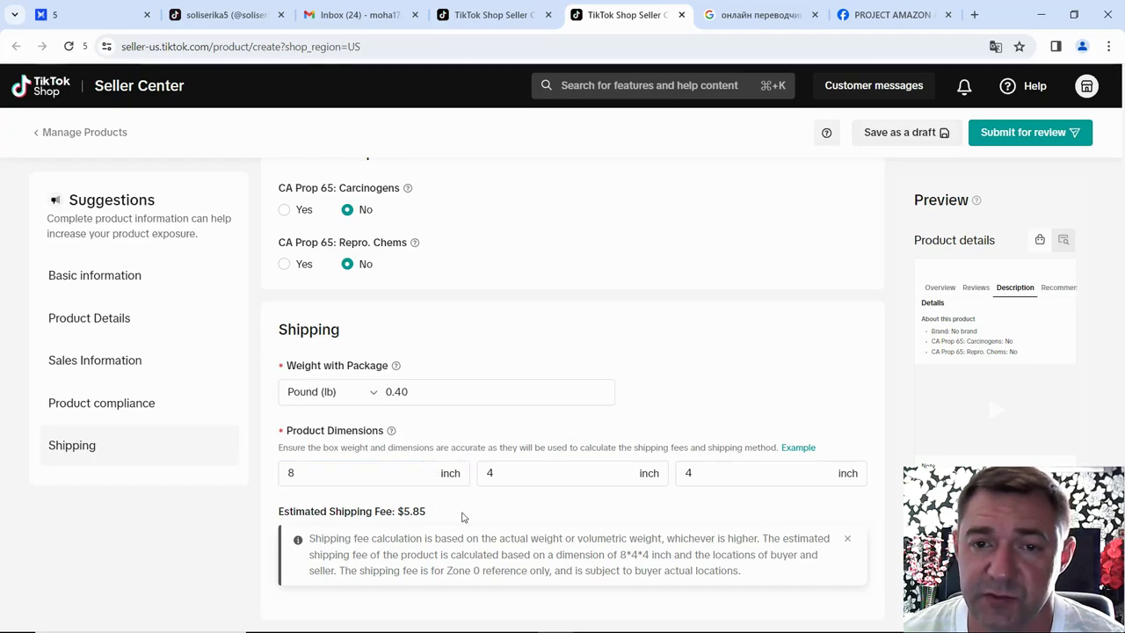
pyautogui.click(319, 475)
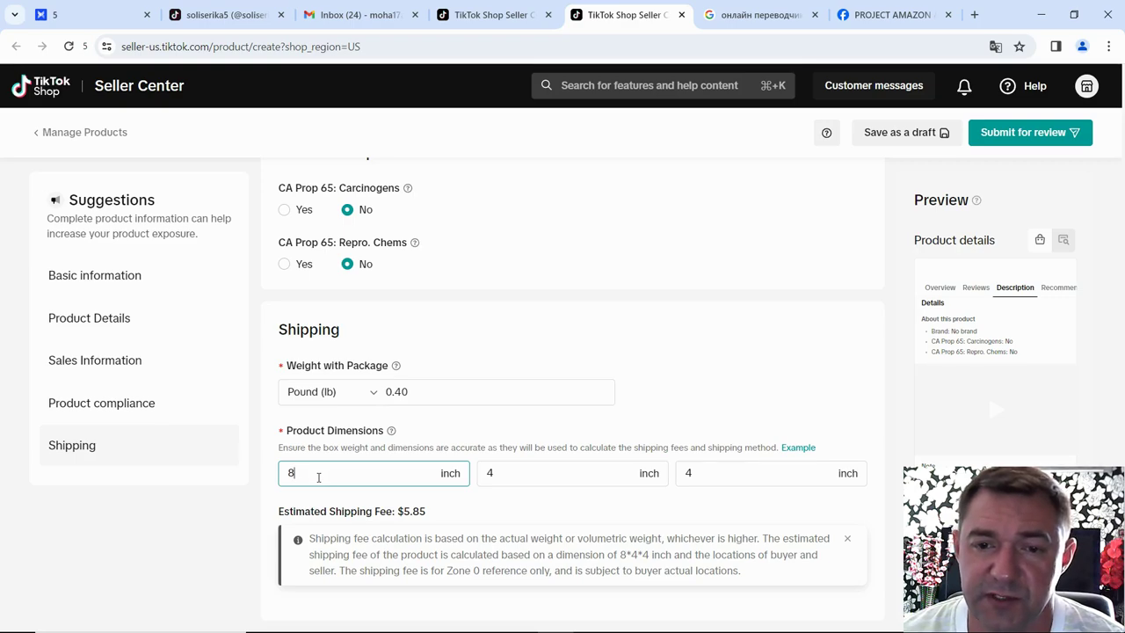
pyautogui.press('BackSpace')
pyautogui.write('4')
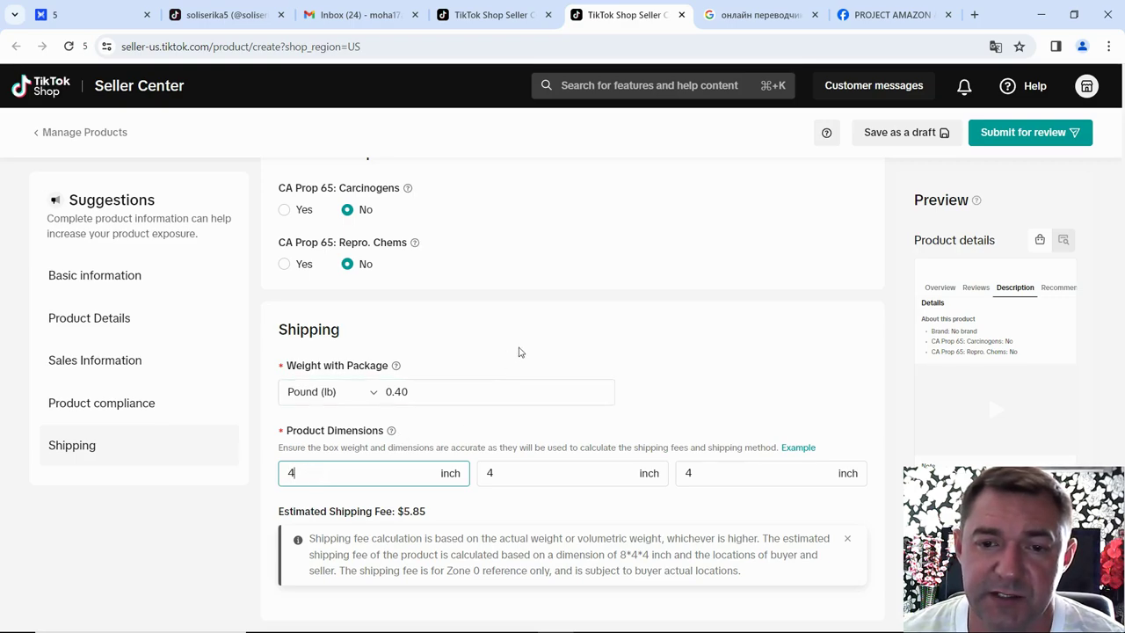
pyautogui.click(565, 334)
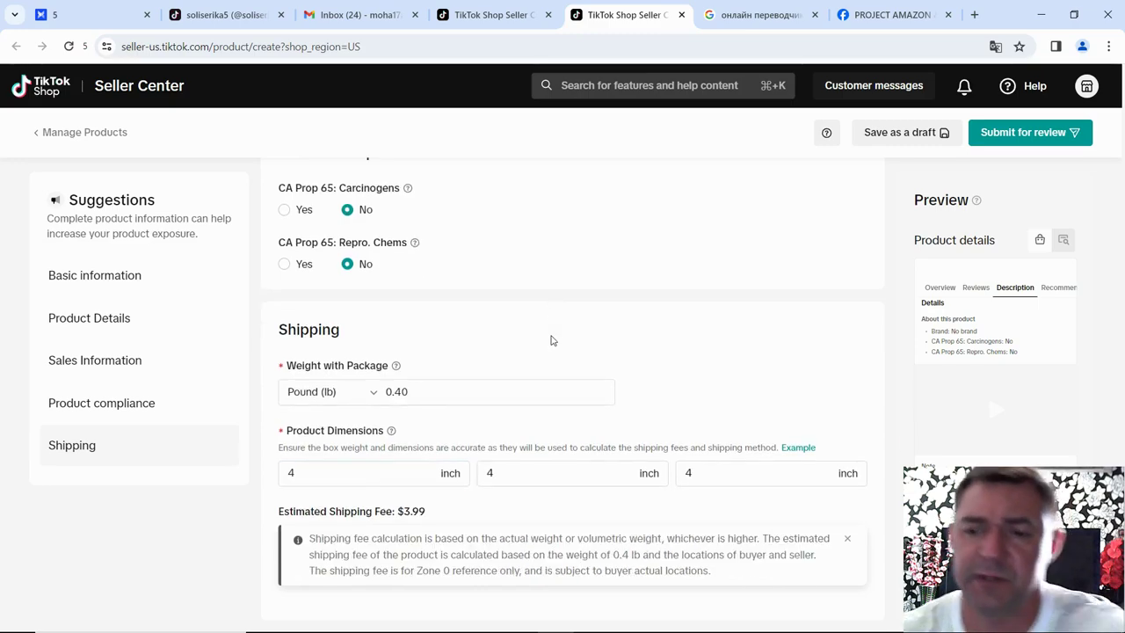
# - Try product dimensions of 1 × 1 × 1 inch to compare the estimated shipping fee
pyautogui.click(298, 473)
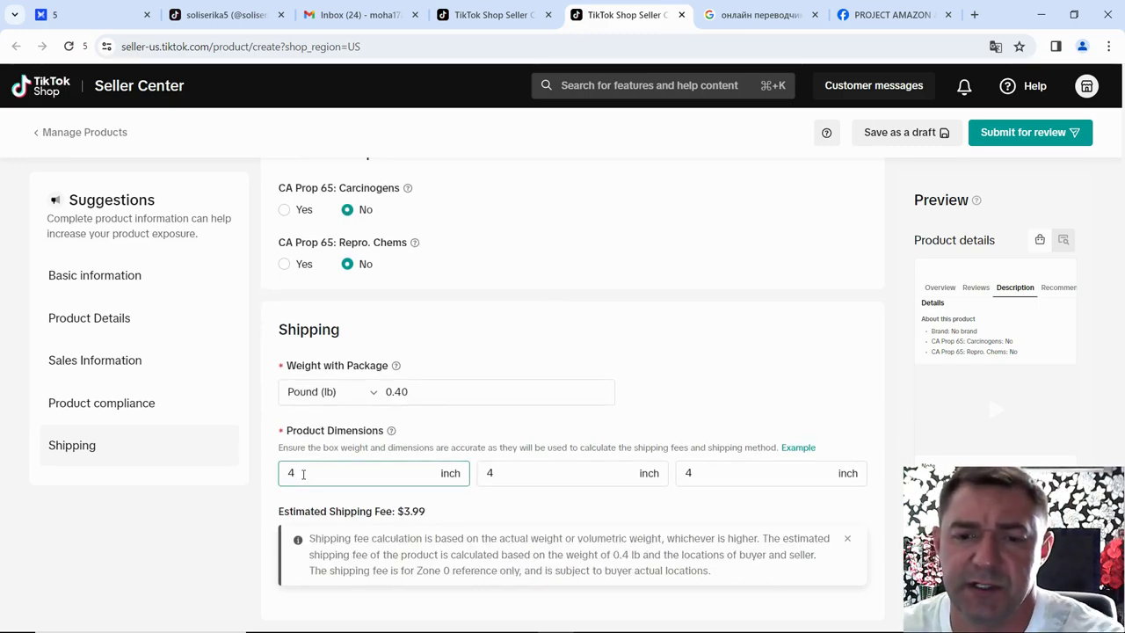
pyautogui.press('BackSpace')
pyautogui.write('1')
pyautogui.click(515, 473)
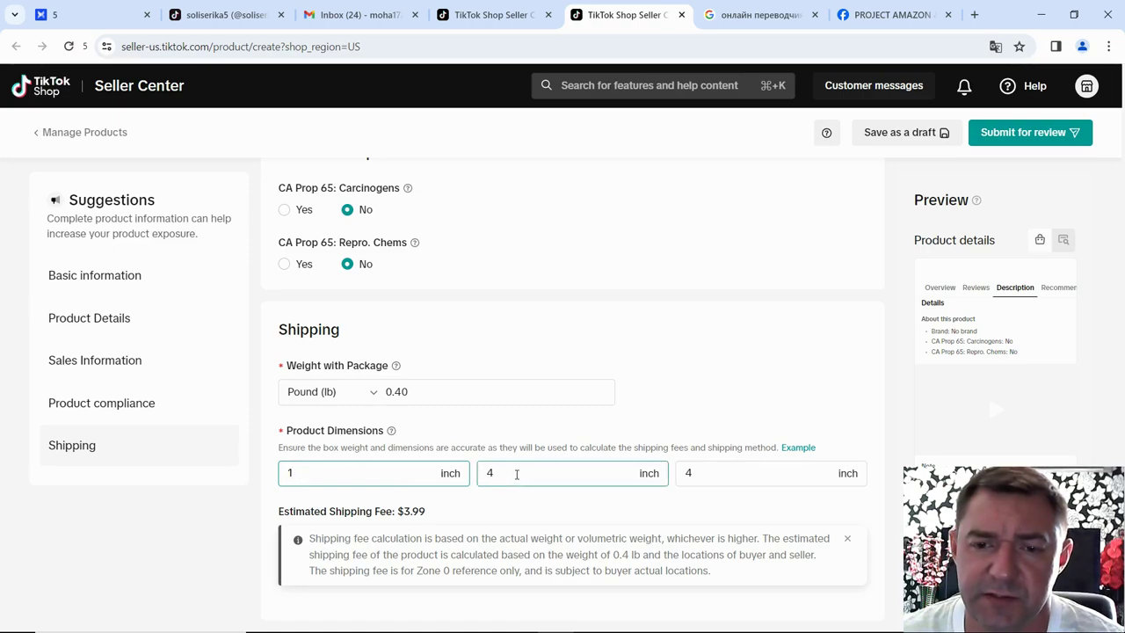
pyautogui.press('BackSpace')
pyautogui.write('1')
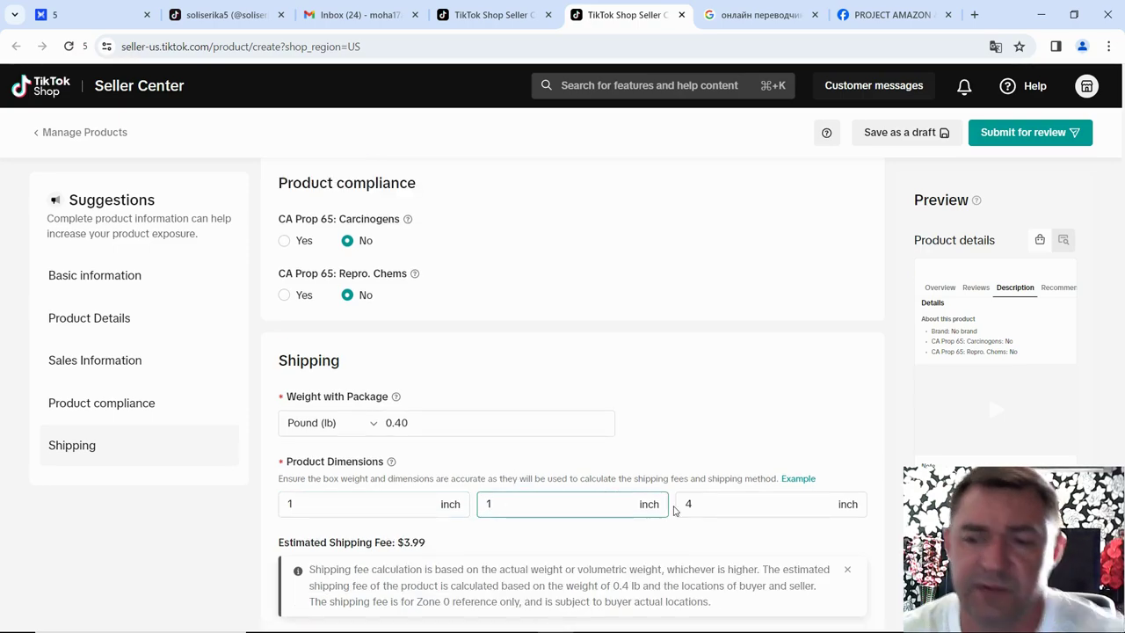
pyautogui.click(697, 505)
pyautogui.press('BackSpace')
pyautogui.write('1')
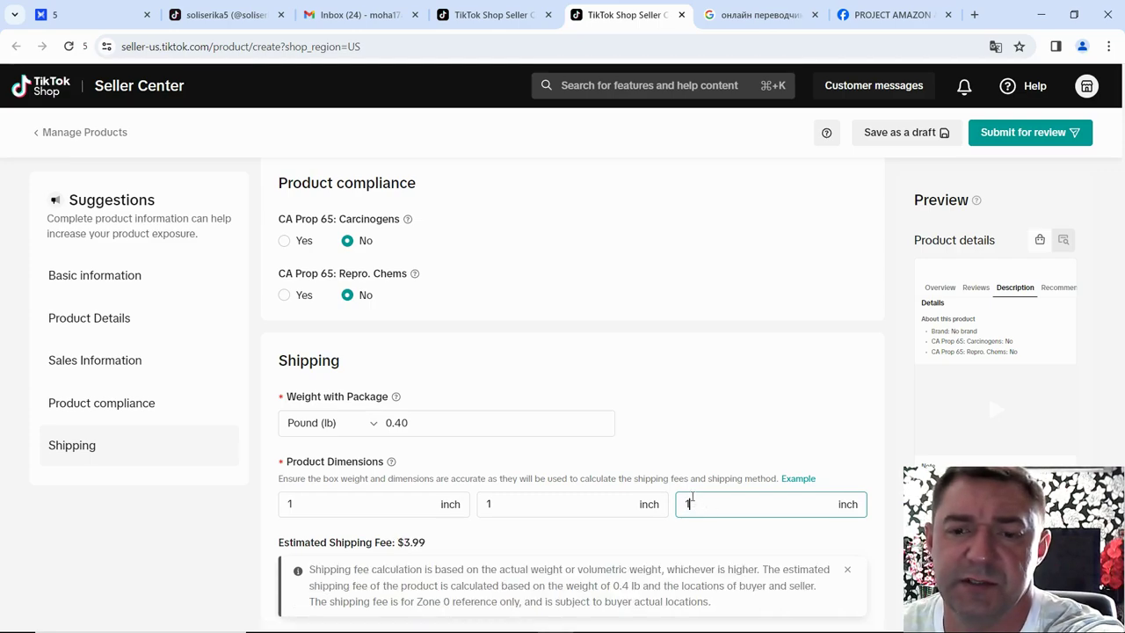
pyautogui.click(683, 385)
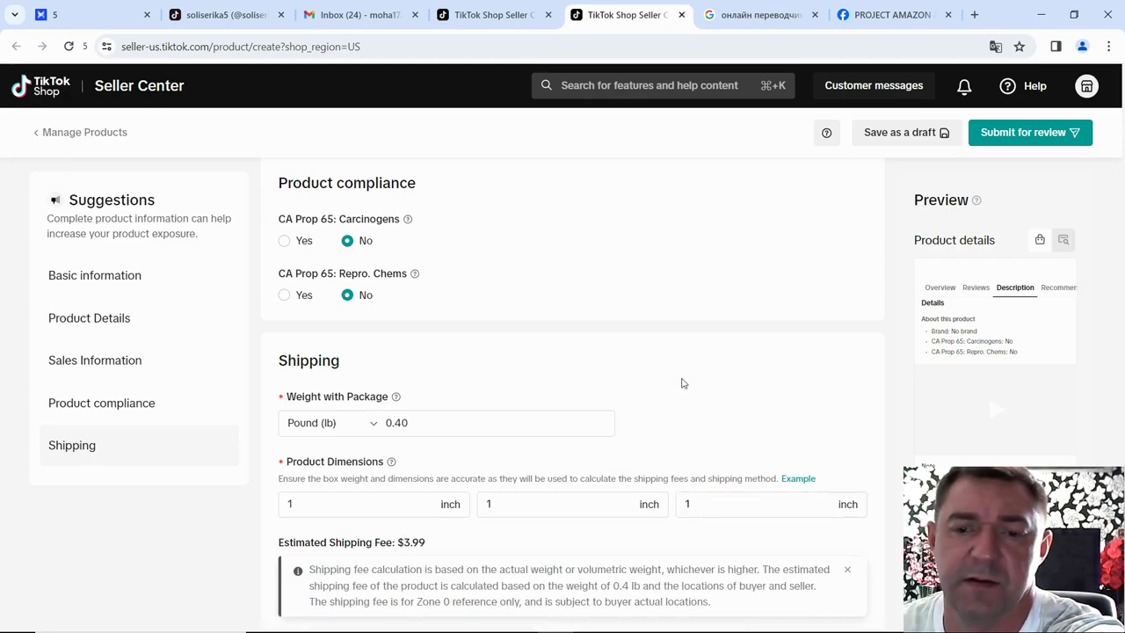
# - Try a package weight of 0.1 pounds to compare the estimated shipping fee
pyautogui.click(413, 425)
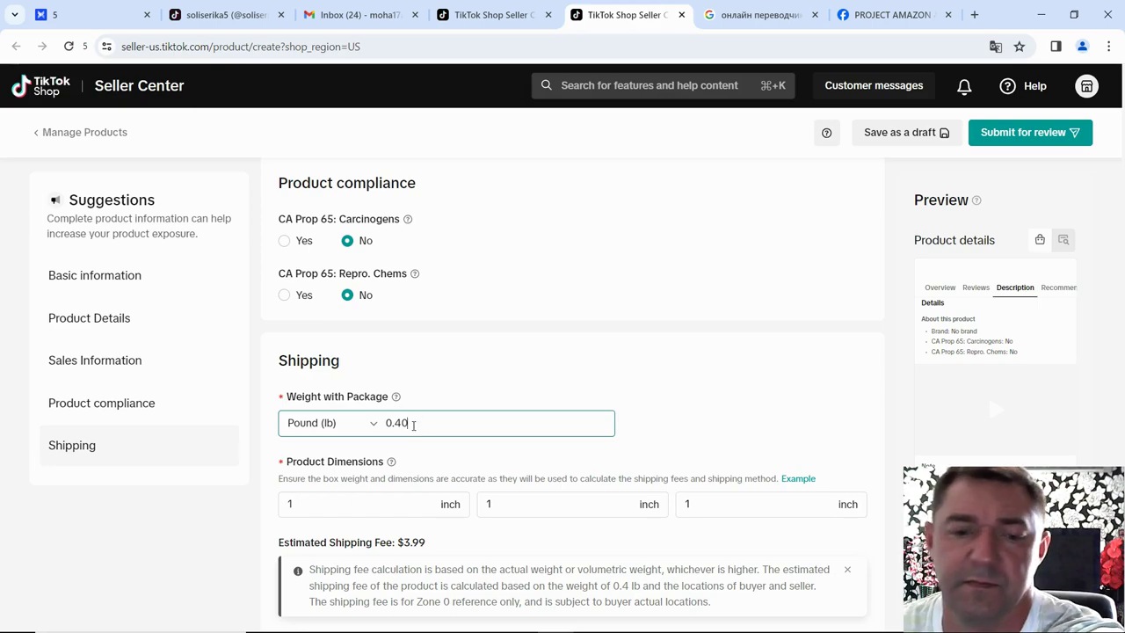
pyautogui.press('BackSpace')
pyautogui.press('BackSpace')
pyautogui.write('1')
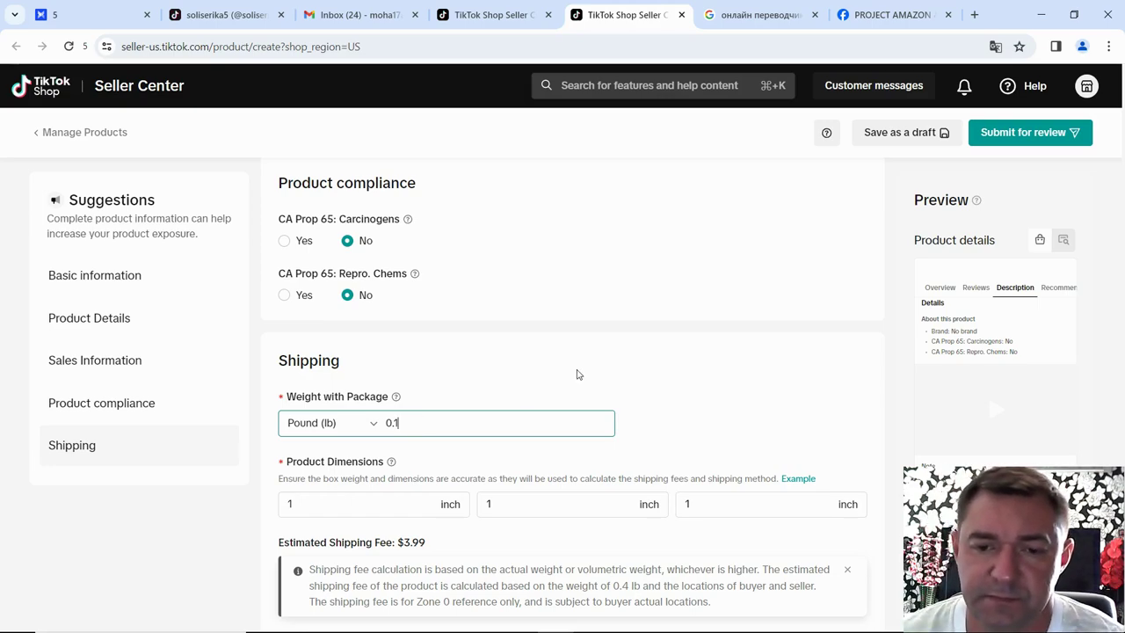
pyautogui.click(613, 363)
pyautogui.scroll(-1, 554, 361)
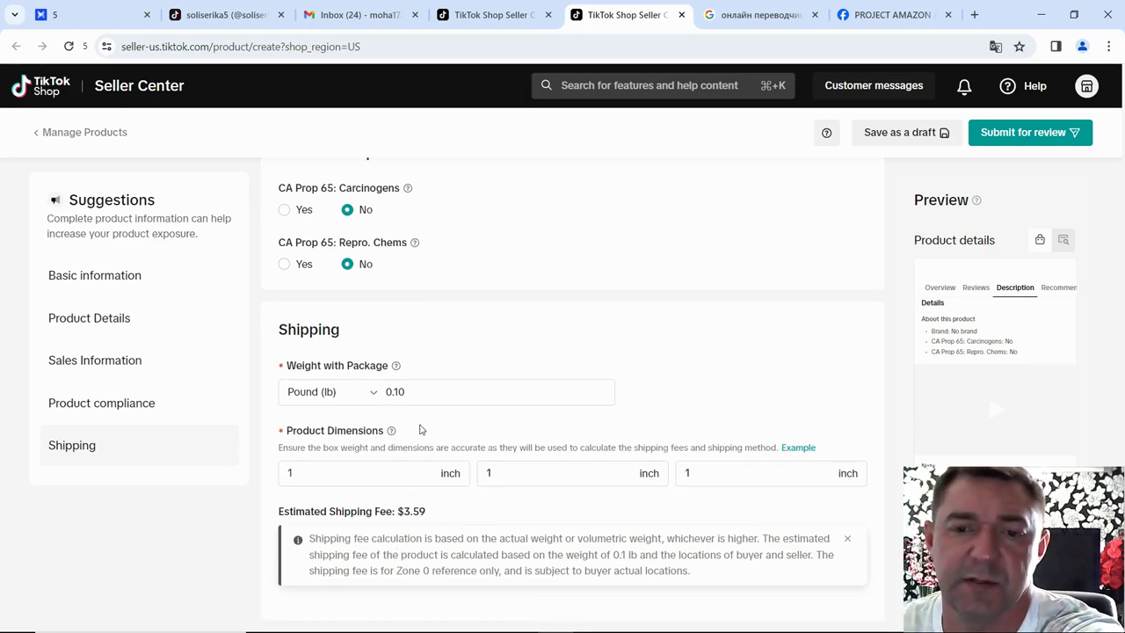
# - Set the weight with package back to 0.4 pounds
pyautogui.click(413, 392)
pyautogui.press('BackSpace')
pyautogui.press('BackSpace')
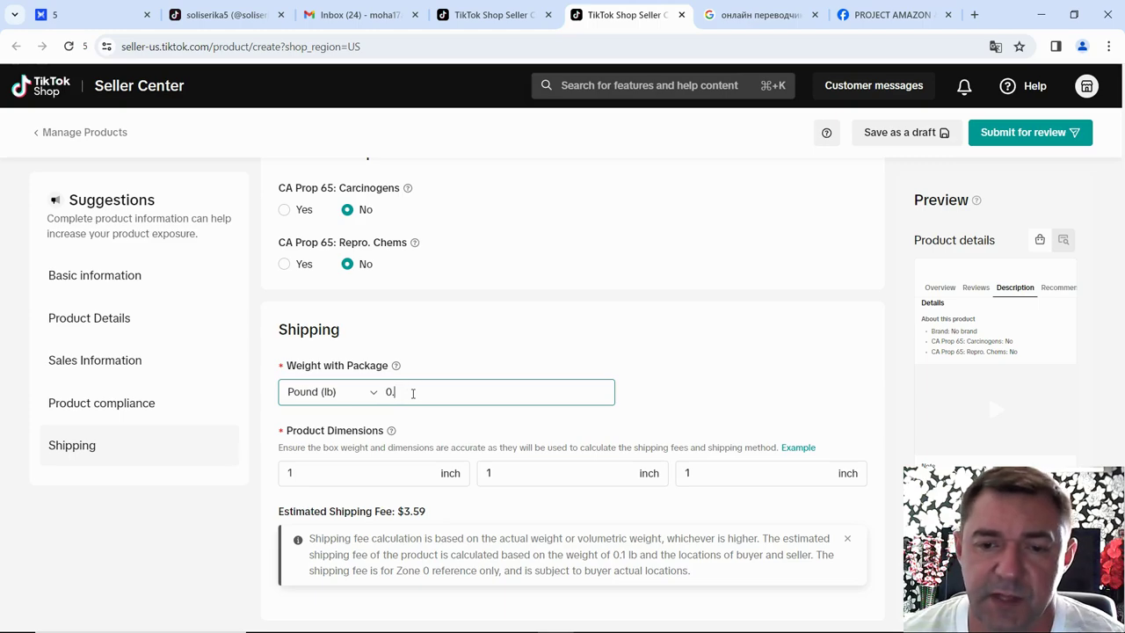
pyautogui.write('4')
# - Set the product dimensions to a height of 8, a width of 4 and a length of 4 inches
pyautogui.click(287, 469)
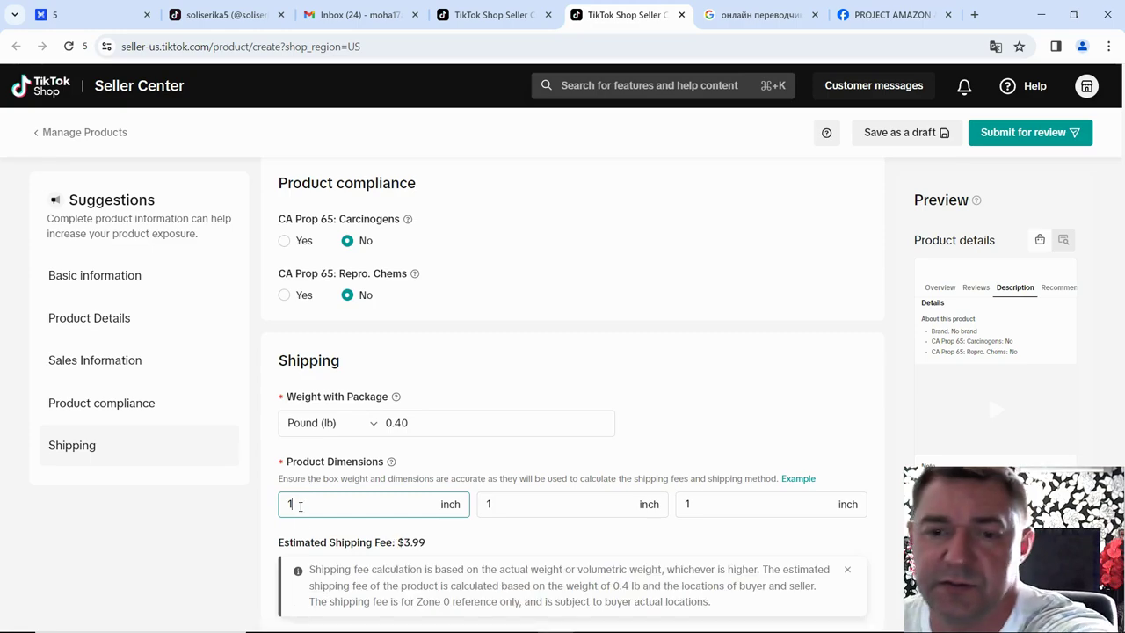
pyautogui.press('BackSpace')
pyautogui.write('8')
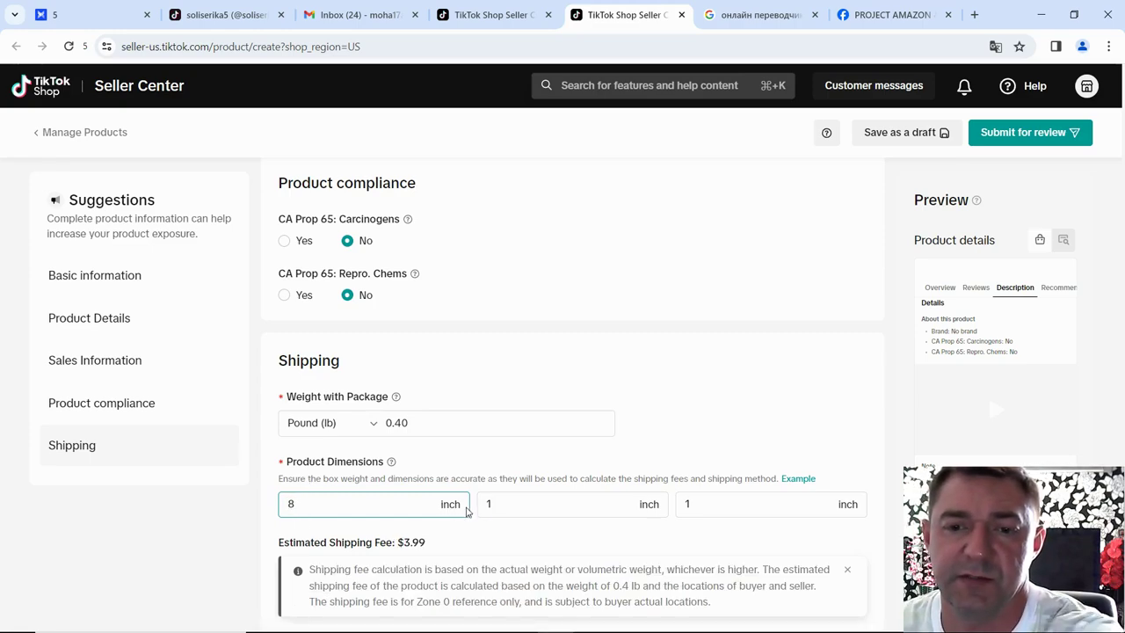
pyautogui.click(503, 504)
pyautogui.press('BackSpace')
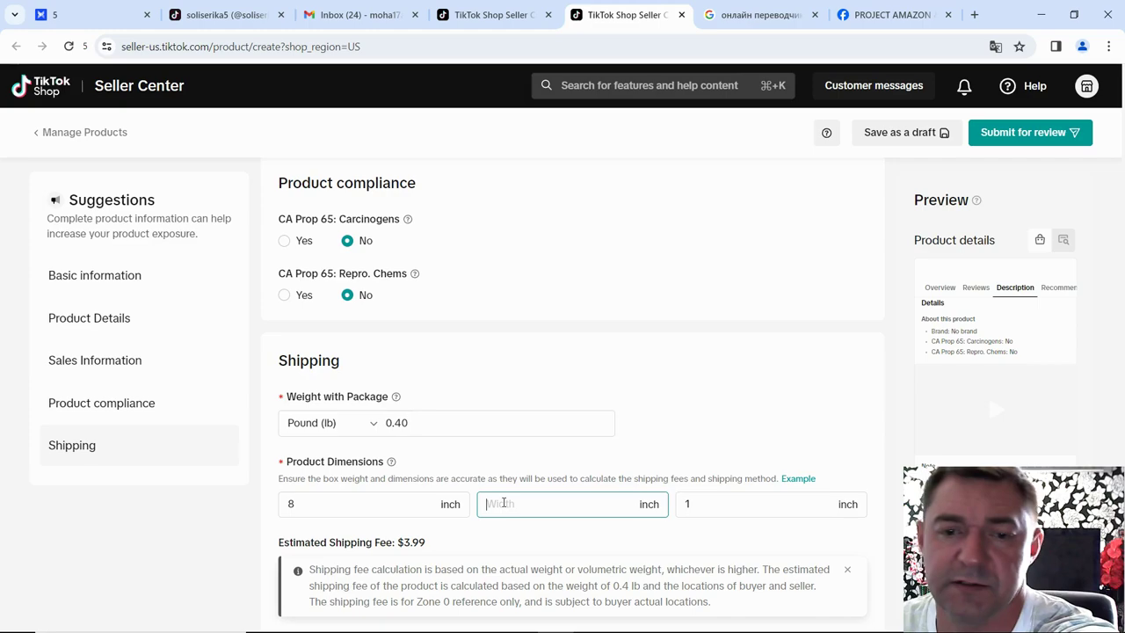
pyautogui.write('4')
pyautogui.click(698, 505)
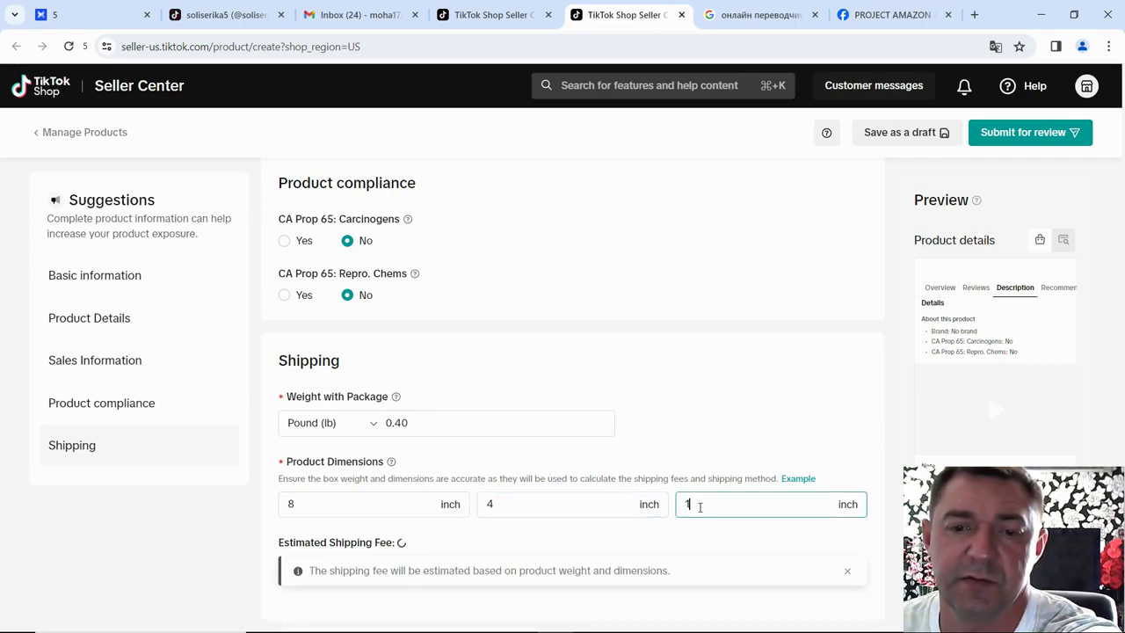
pyautogui.press('BackSpace')
pyautogui.write('4')
pyautogui.click(680, 380)
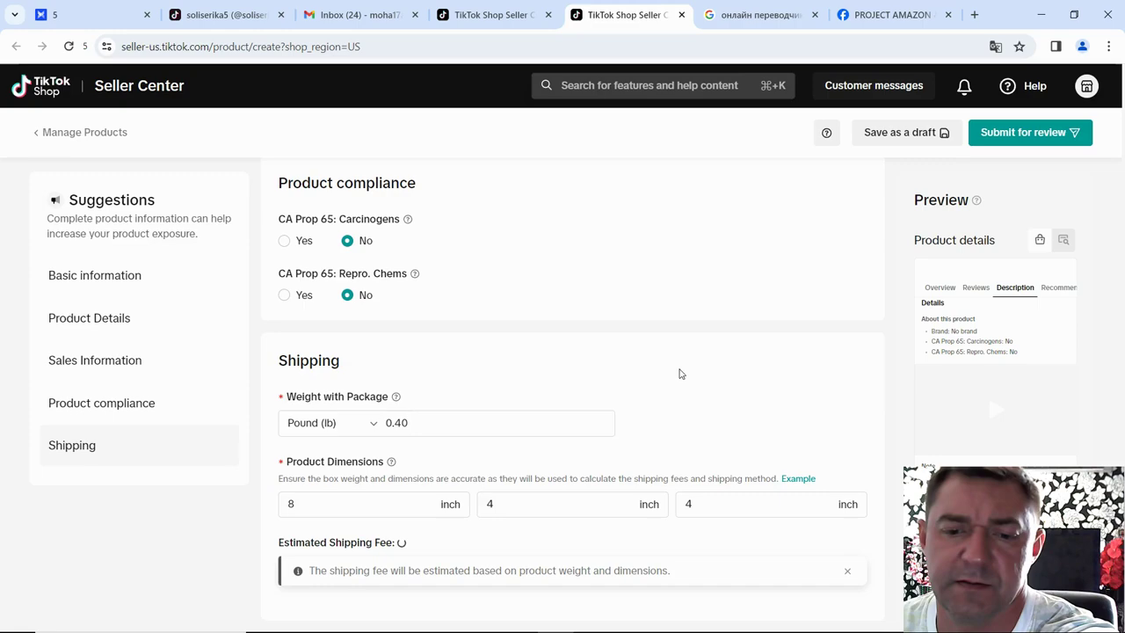
# - Try to submit the product listing for review
pyautogui.scroll(-1, 635, 362)
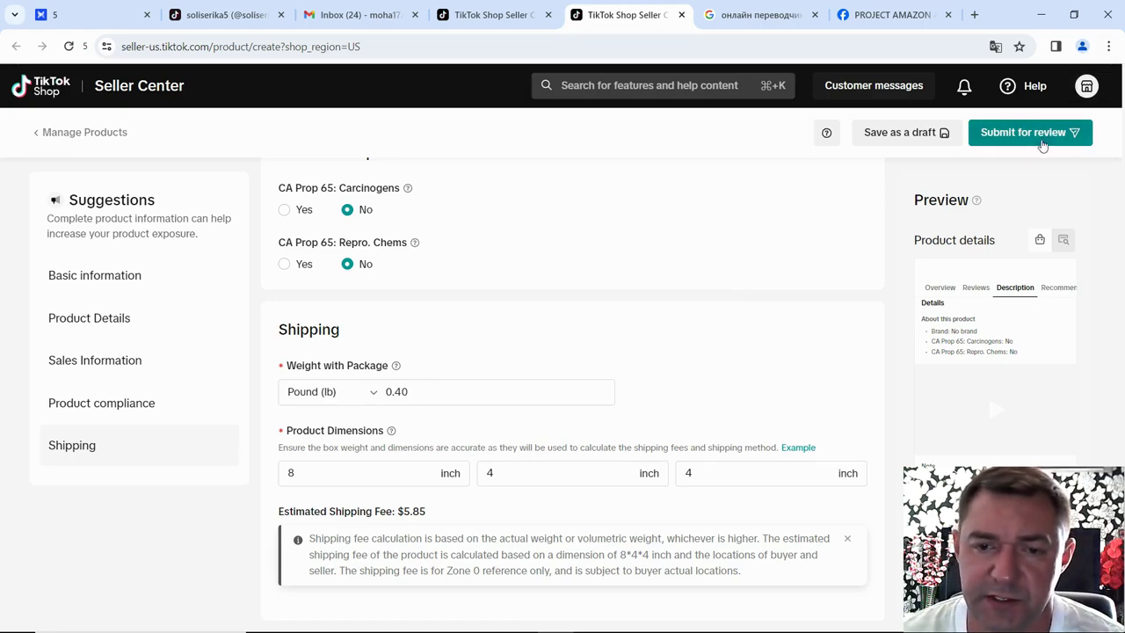
pyautogui.click(1041, 138)
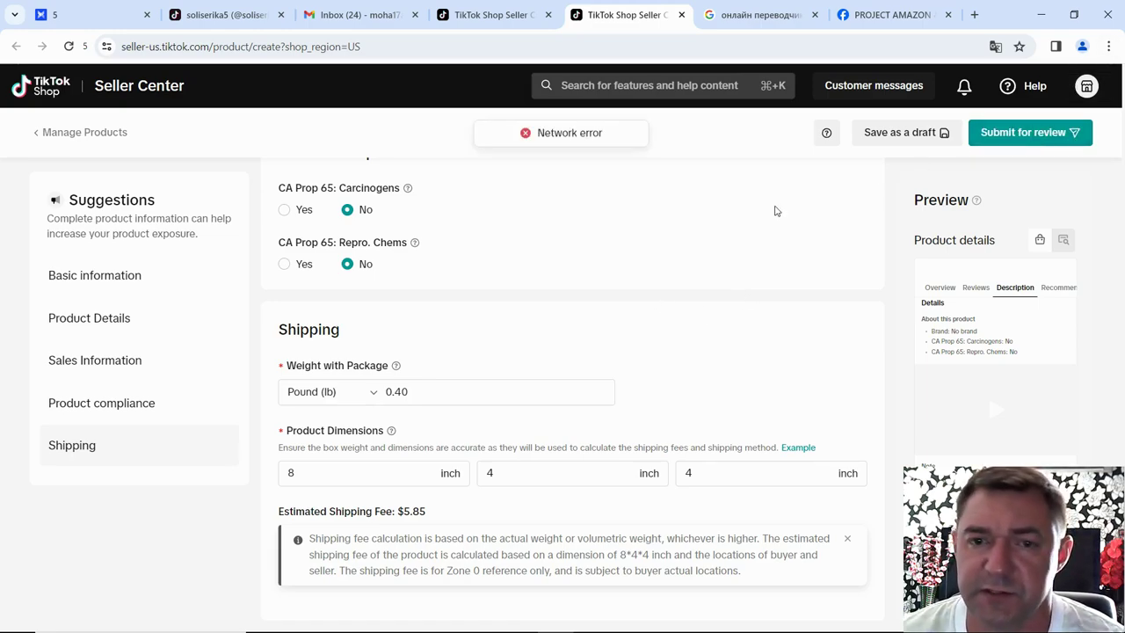
# - Trim the end of the product description back to "whiskey, juice, co", removing the Customer Service paragraph and the sentence about slowly melting ice cubes
pyautogui.scroll(3, 695, 243)
pyautogui.scroll(6, 681, 249)
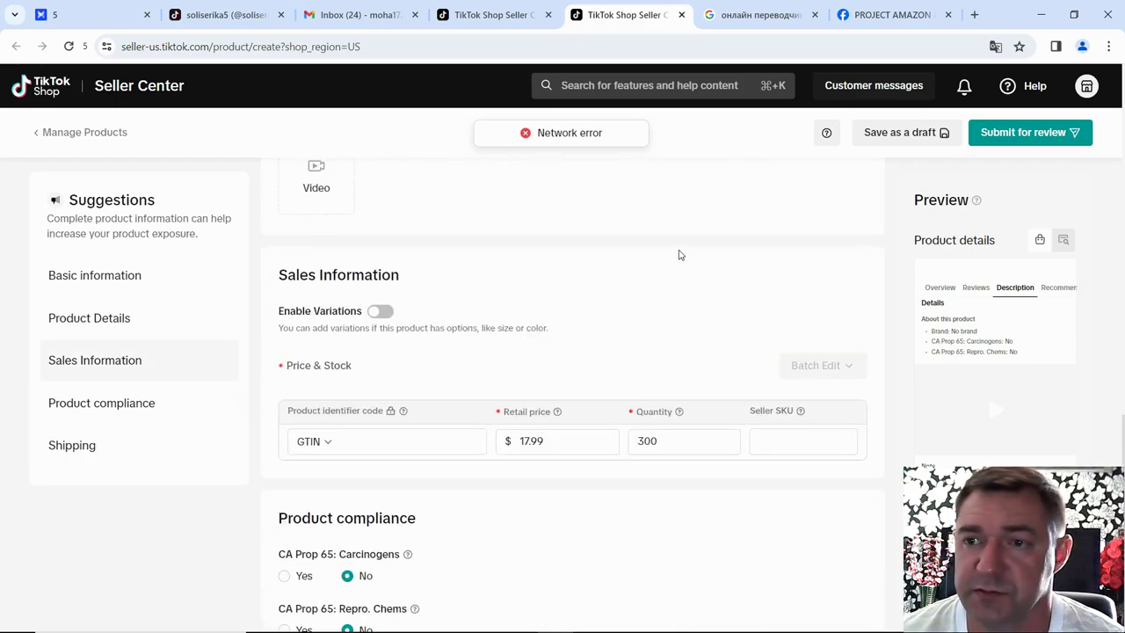
pyautogui.scroll(1, 678, 251)
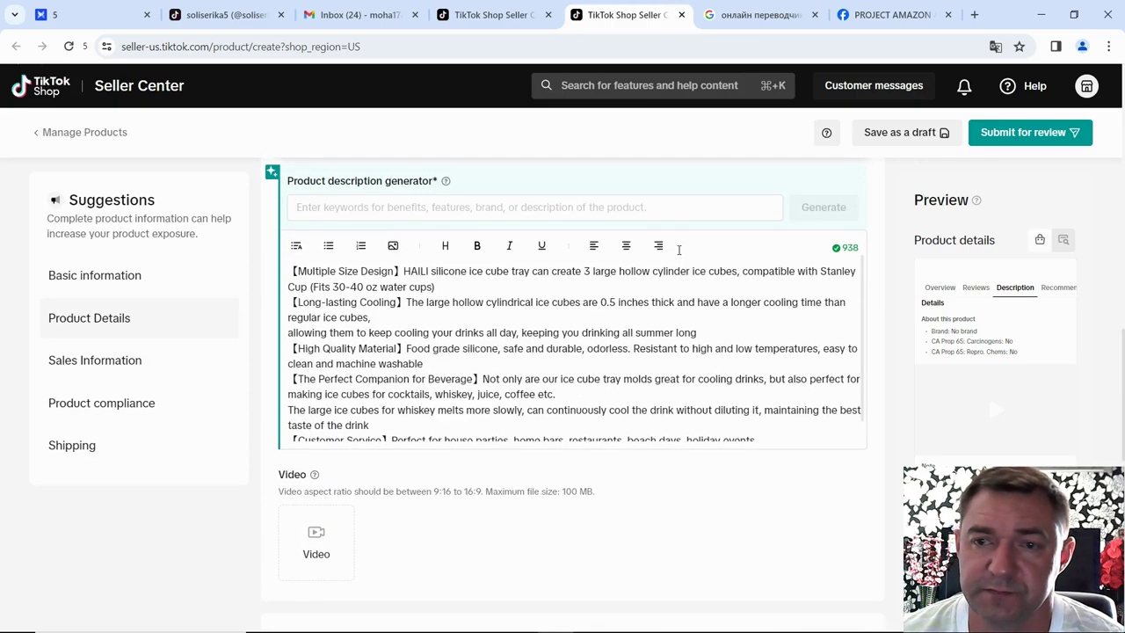
pyautogui.scroll(-1, 678, 250)
pyautogui.scroll(-1, 695, 295)
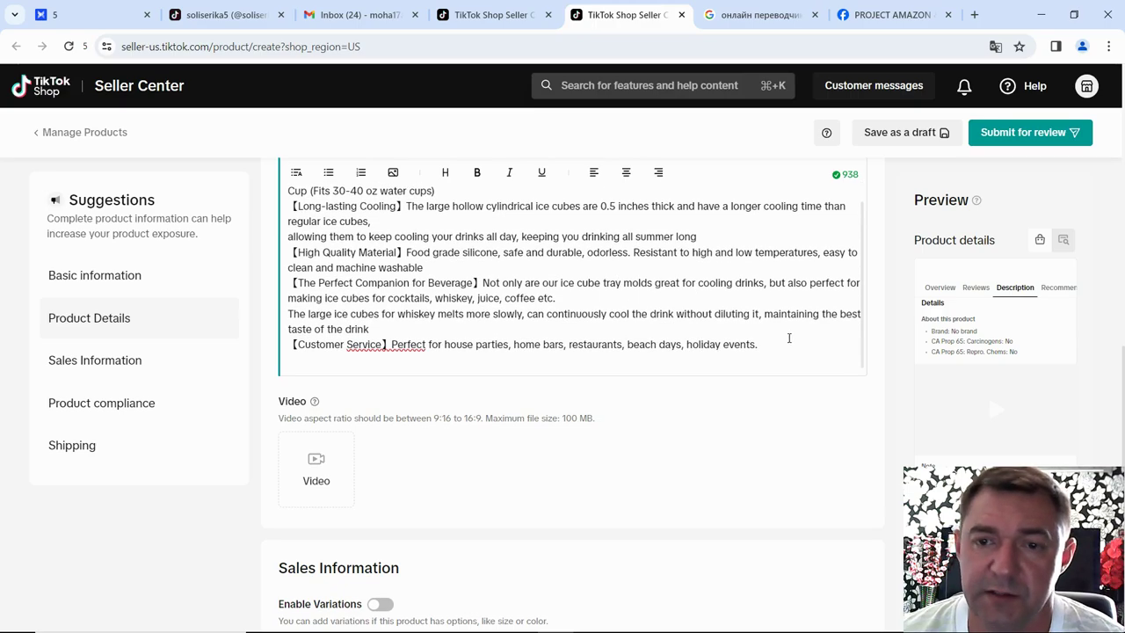
pyautogui.click(776, 350)
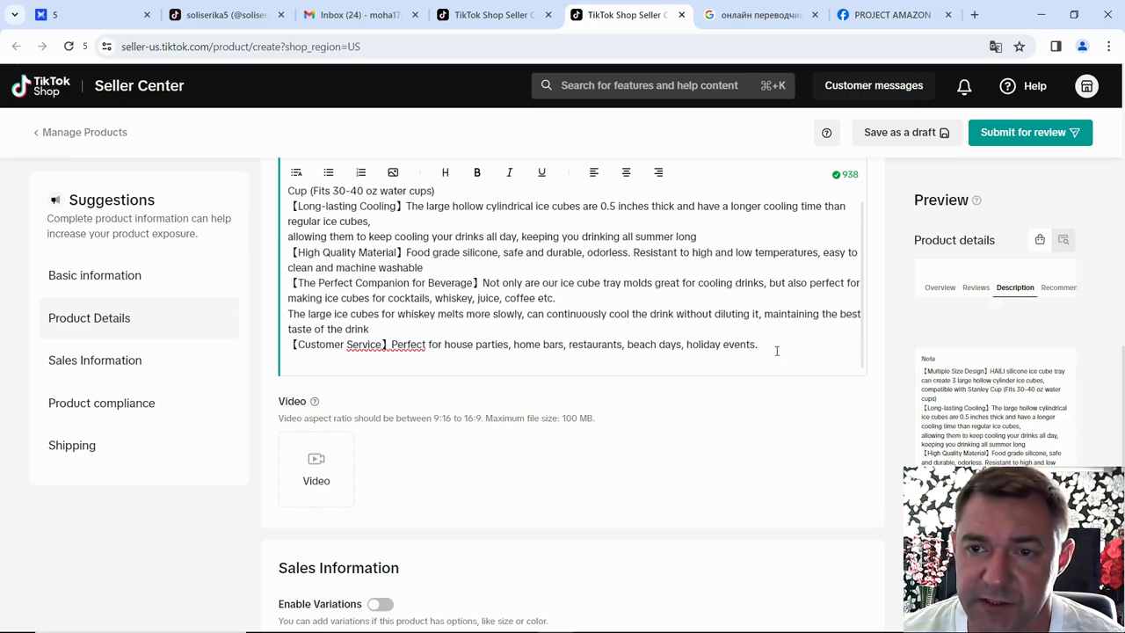
pyautogui.press('BackSpace')
pyautogui.press('BackSpace')
pyautogui.press('BackSpace')
pyautogui.press('BackSpace')
pyautogui.press('BackSpace')
pyautogui.press('BackSpace')
pyautogui.press('BackSpace')
pyautogui.press('BackSpace')
pyautogui.press('BackSpace')
pyautogui.press('BackSpace')
pyautogui.press('BackSpace')
pyautogui.press('BackSpace')
pyautogui.press('BackSpace')
pyautogui.press('BackSpace')
pyautogui.press('BackSpace')
pyautogui.press('BackSpace')
pyautogui.press('BackSpace')
pyautogui.press('BackSpace')
pyautogui.press('BackSpace')
pyautogui.press('BackSpace')
pyautogui.press('BackSpace')
pyautogui.press('BackSpace')
pyautogui.press('BackSpace')
pyautogui.press('BackSpace')
pyautogui.press('BackSpace')
pyautogui.press('BackSpace')
pyautogui.press('BackSpace')
pyautogui.press('BackSpace')
pyautogui.press('BackSpace')
pyautogui.press('BackSpace')
pyautogui.press('BackSpace')
pyautogui.press('BackSpace')
pyautogui.press('BackSpace')
pyautogui.press('BackSpace')
pyautogui.press('BackSpace')
pyautogui.press('BackSpace')
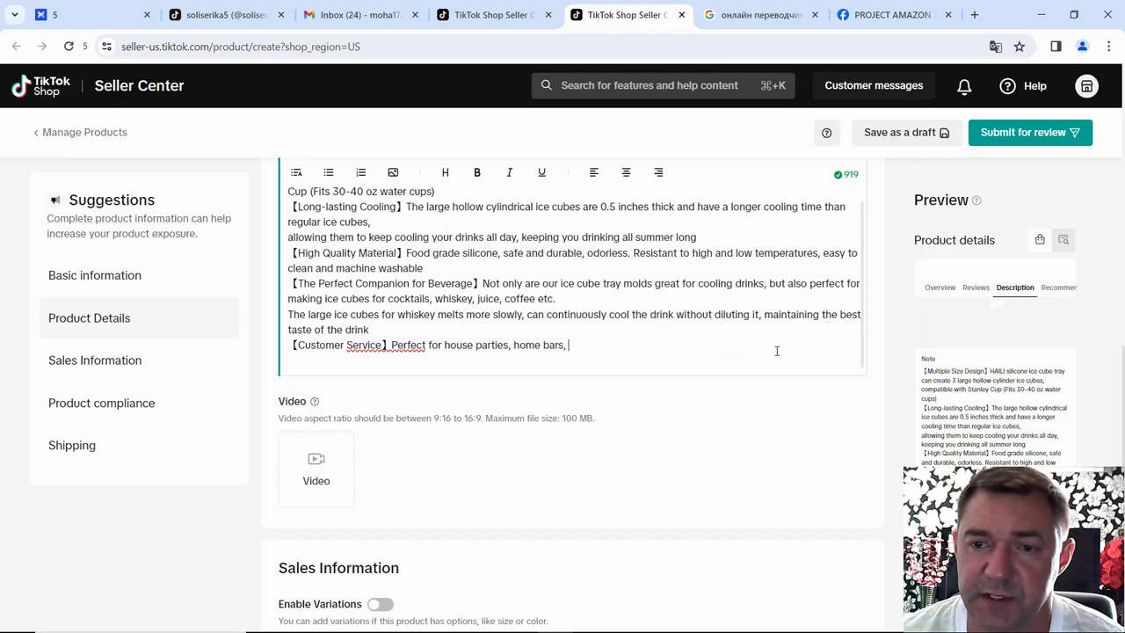
pyautogui.press('BackSpace')
pyautogui.press('BackSpace')
pyautogui.press('BackSpace')
pyautogui.press('BackSpace')
pyautogui.press('BackSpace')
pyautogui.press('BackSpace')
pyautogui.press('BackSpace')
pyautogui.press('BackSpace')
pyautogui.press('BackSpace')
pyautogui.press('BackSpace')
pyautogui.press('BackSpace')
pyautogui.press('BackSpace')
pyautogui.press('BackSpace')
pyautogui.press('BackSpace')
pyautogui.press('BackSpace')
pyautogui.press('BackSpace')
pyautogui.press('BackSpace')
pyautogui.press('BackSpace')
pyautogui.press('BackSpace')
pyautogui.press('BackSpace')
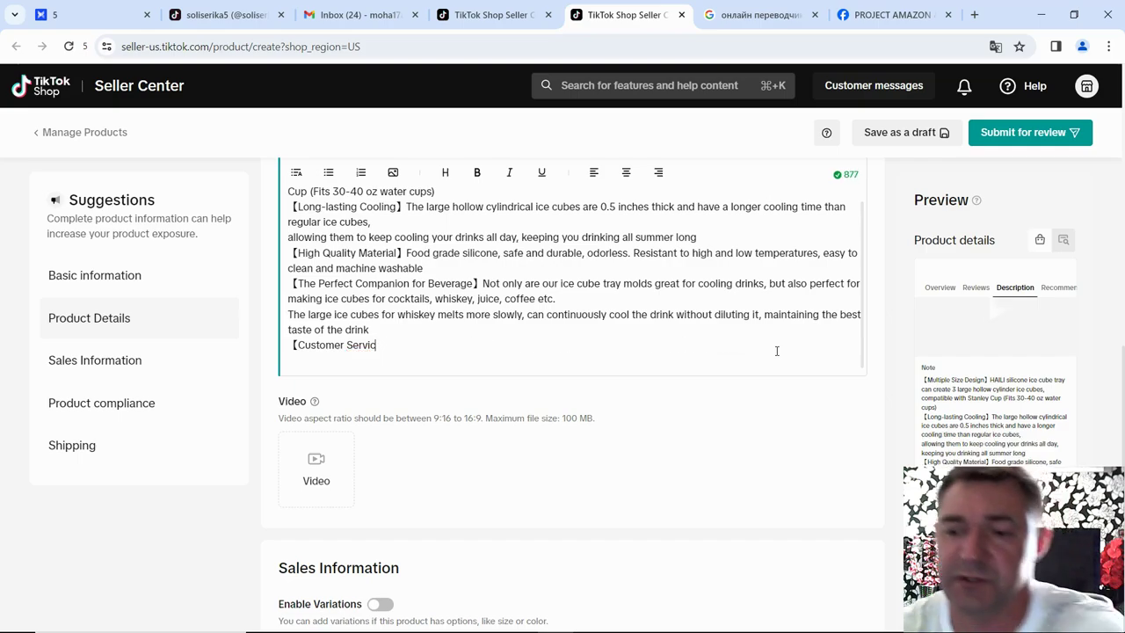
pyautogui.press('BackSpace')
pyautogui.press('BackSpace')
pyautogui.press('BackSpace')
pyautogui.press('BackSpace')
pyautogui.press('BackSpace')
pyautogui.press('BackSpace')
pyautogui.press('BackSpace')
pyautogui.press('BackSpace')
pyautogui.press('BackSpace')
pyautogui.press('BackSpace')
pyautogui.press('BackSpace')
pyautogui.press('BackSpace')
pyautogui.press('BackSpace')
pyautogui.press('BackSpace')
pyautogui.press('BackSpace')
pyautogui.press('BackSpace')
pyautogui.press('BackSpace')
pyautogui.press('BackSpace')
pyautogui.press('BackSpace')
pyautogui.press('BackSpace')
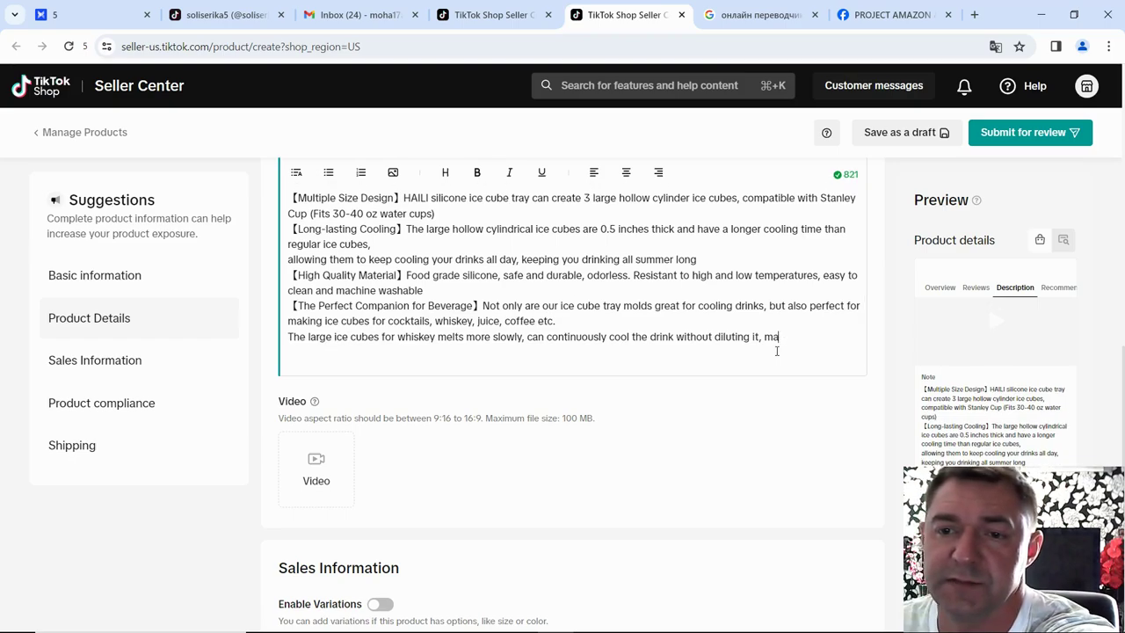
pyautogui.press('BackSpace')
pyautogui.press('BackSpace')
pyautogui.press('BackSpace')
pyautogui.press('BackSpace')
pyautogui.press('BackSpace')
pyautogui.press('BackSpace')
pyautogui.press('BackSpace')
pyautogui.press('BackSpace')
pyautogui.press('BackSpace')
pyautogui.press('BackSpace')
pyautogui.press('BackSpace')
pyautogui.press('BackSpace')
pyautogui.press('BackSpace')
pyautogui.press('BackSpace')
pyautogui.press('BackSpace')
pyautogui.press('BackSpace')
pyautogui.press('BackSpace')
pyautogui.press('BackSpace')
pyautogui.press('BackSpace')
pyautogui.press('BackSpace')
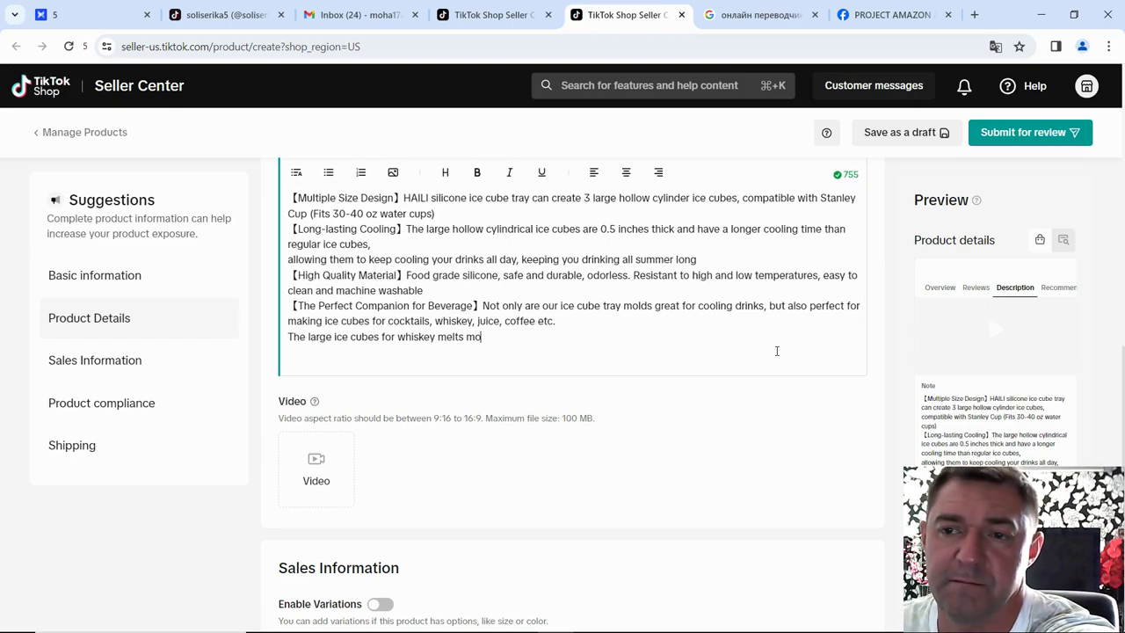
pyautogui.press('BackSpace')
pyautogui.press('BackSpace')
pyautogui.press('BackSpace')
pyautogui.press('BackSpace')
pyautogui.press('BackSpace')
pyautogui.press('BackSpace')
pyautogui.press('BackSpace')
pyautogui.press('BackSpace')
pyautogui.press('BackSpace')
pyautogui.press('BackSpace')
pyautogui.press('BackSpace')
pyautogui.press('BackSpace')
pyautogui.press('BackSpace')
pyautogui.press('BackSpace')
pyautogui.press('BackSpace')
pyautogui.press('BackSpace')
pyautogui.press('BackSpace')
pyautogui.press('BackSpace')
pyautogui.press('BackSpace')
pyautogui.press('BackSpace')
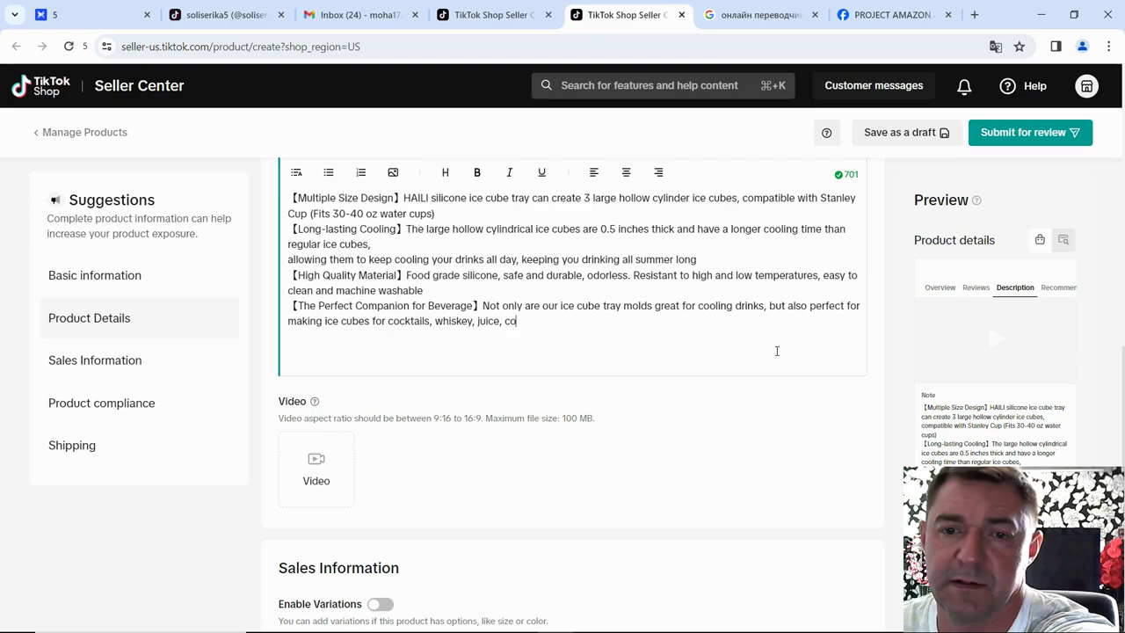
# - Try again to submit the product listing for review with the shortened description
pyautogui.scroll(8, 776, 350)
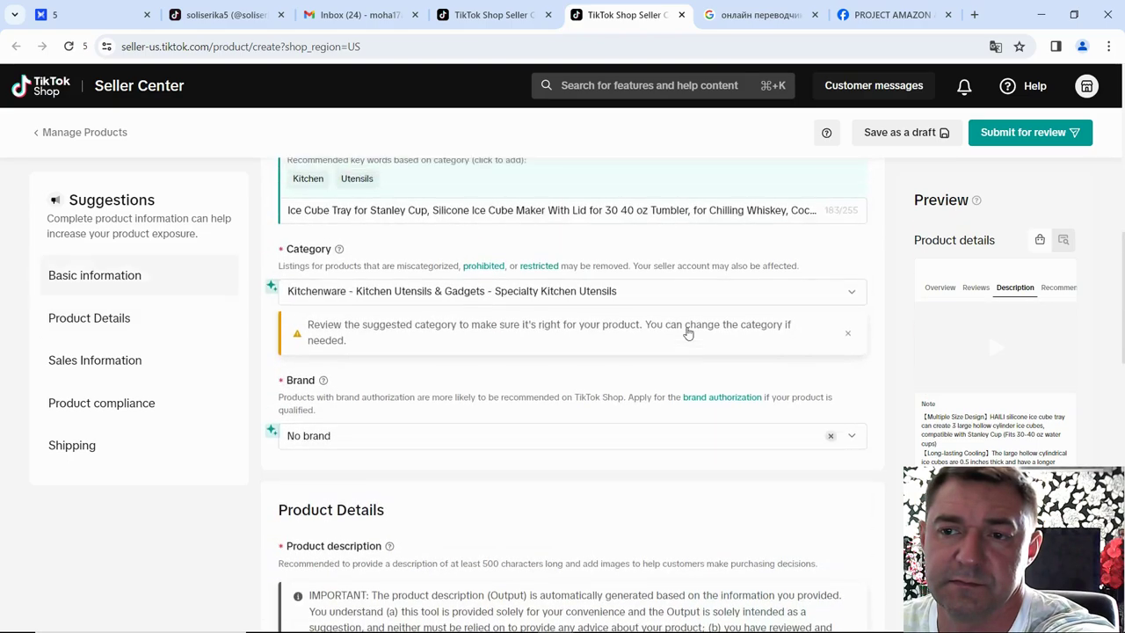
pyautogui.scroll(6, 615, 337)
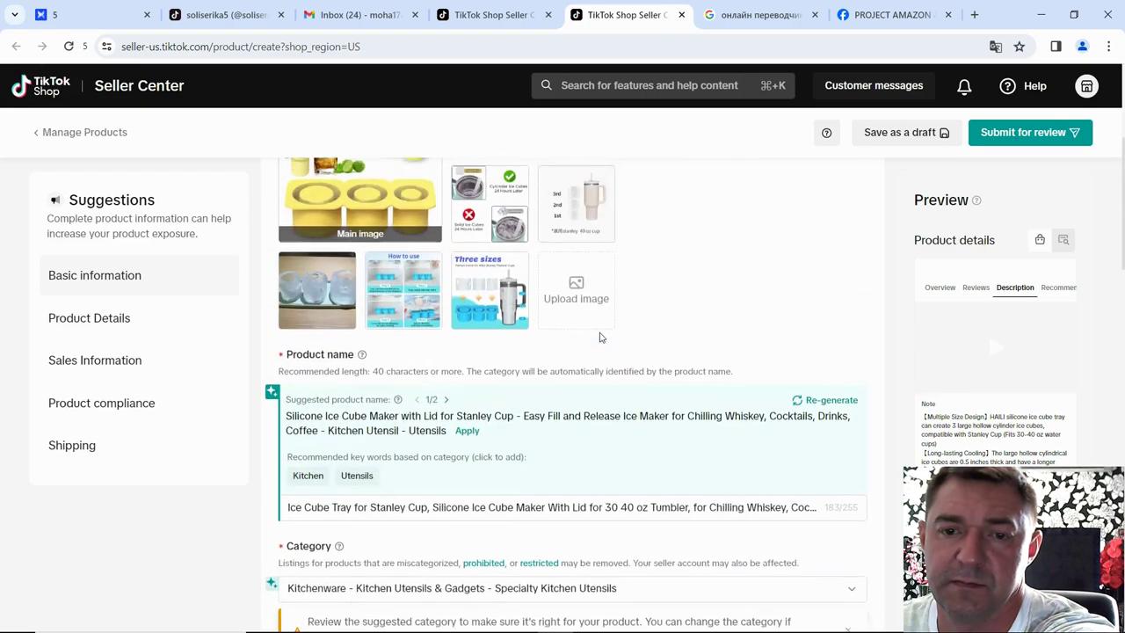
pyautogui.scroll(-6, 749, 286)
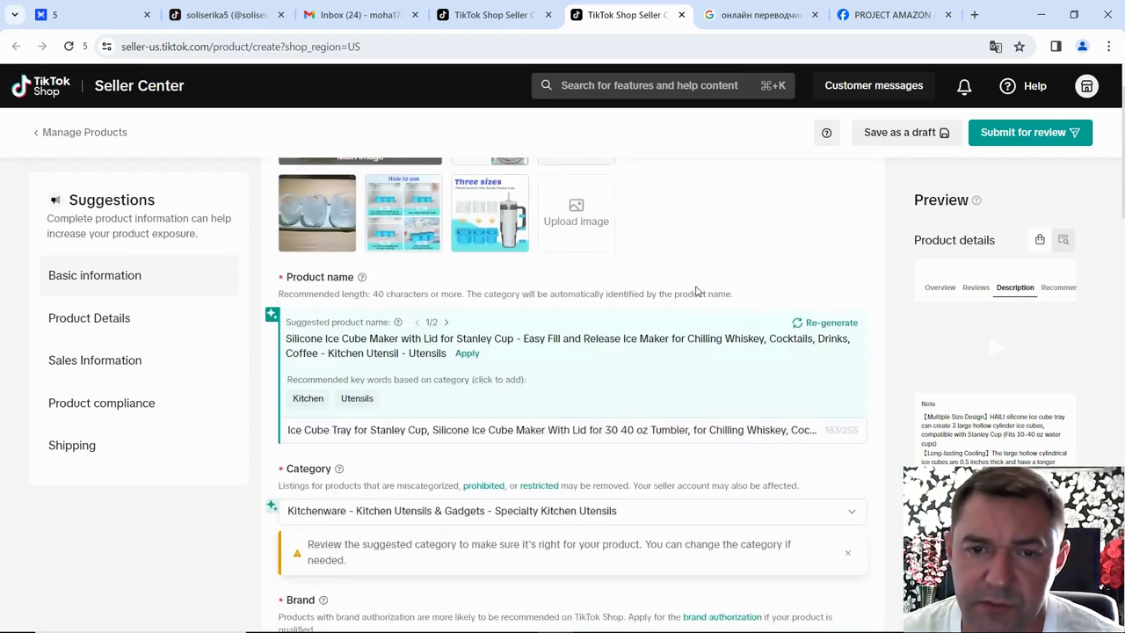
pyautogui.scroll(-6, 696, 291)
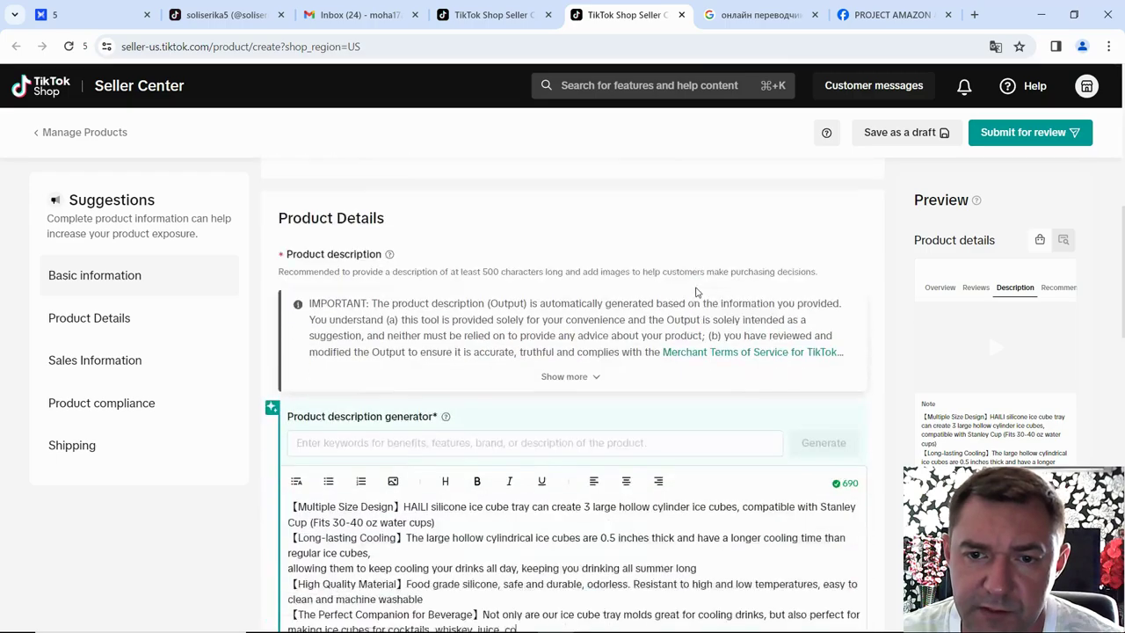
pyautogui.scroll(-8, 690, 303)
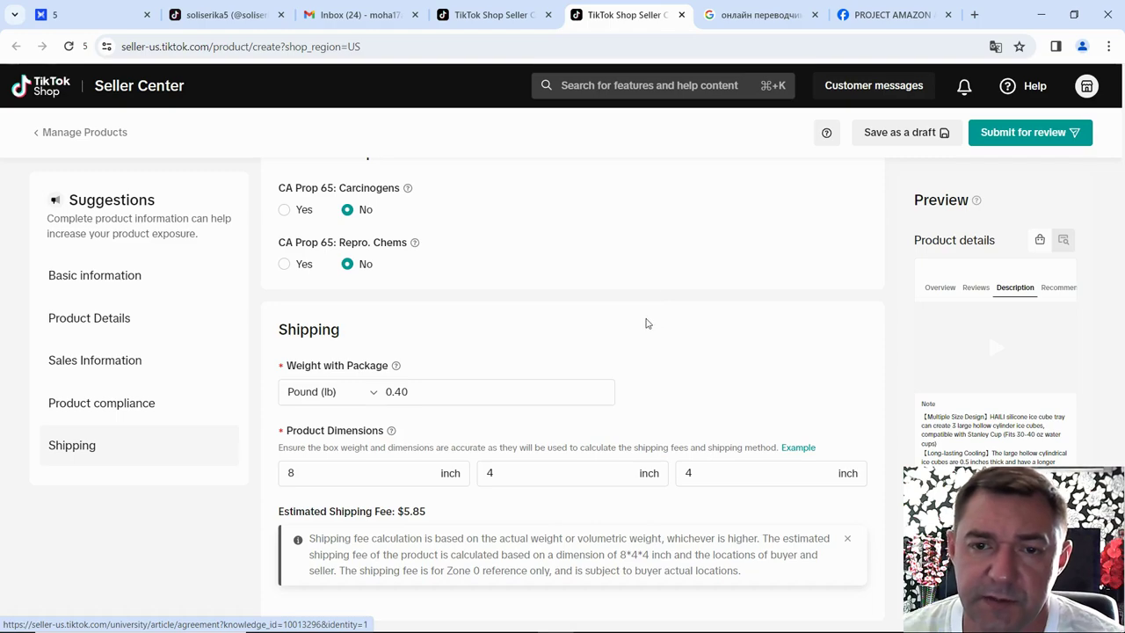
pyautogui.click(1014, 144)
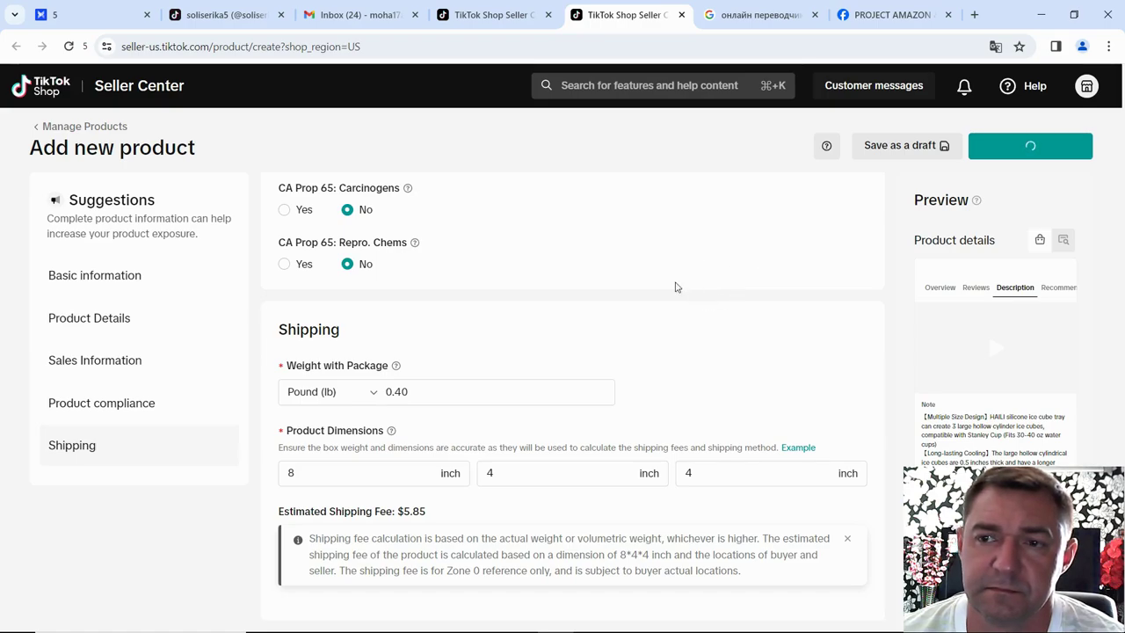
# - Review the listing's sales information, shipping details, description and product images
pyautogui.scroll(3, 621, 304)
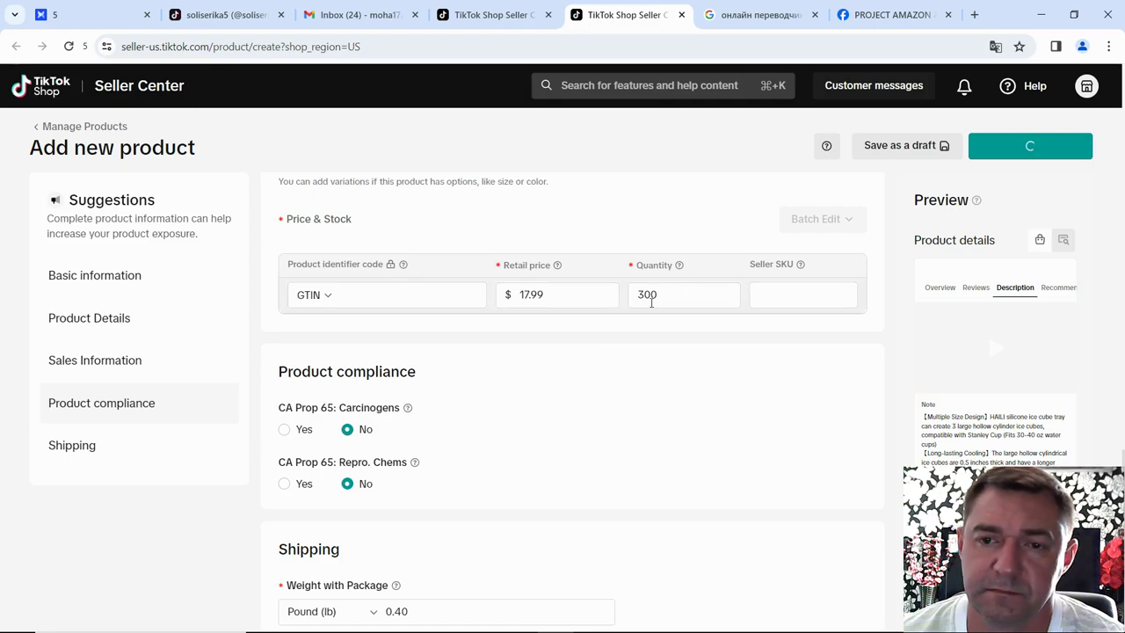
pyautogui.scroll(-3, 651, 303)
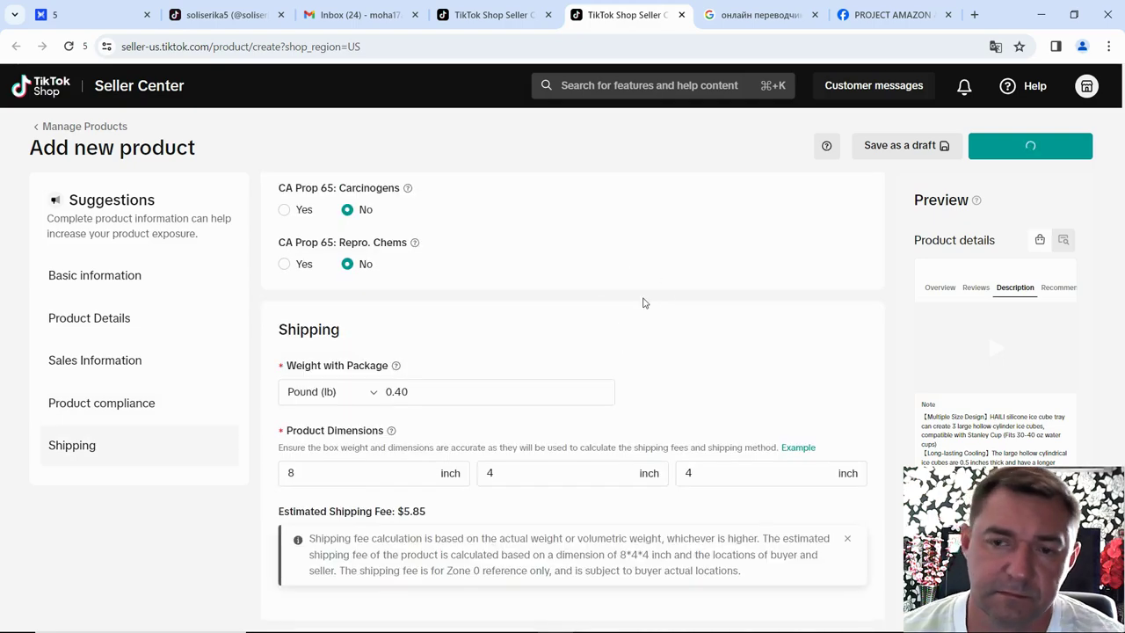
pyautogui.scroll(10, 602, 316)
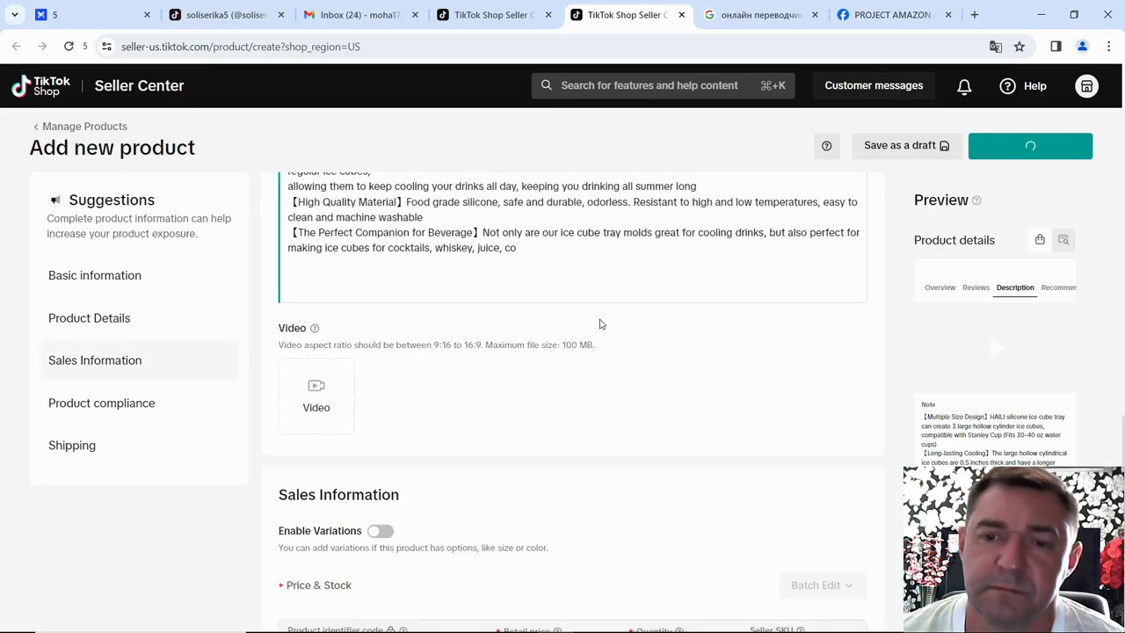
pyautogui.scroll(2, 606, 324)
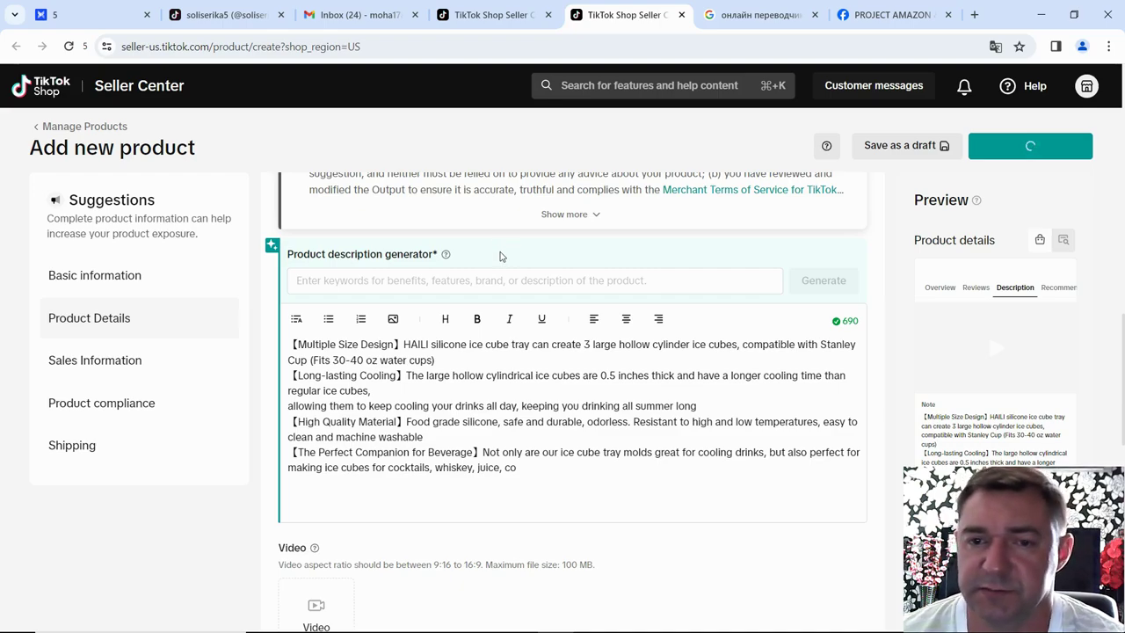
pyautogui.click(554, 282)
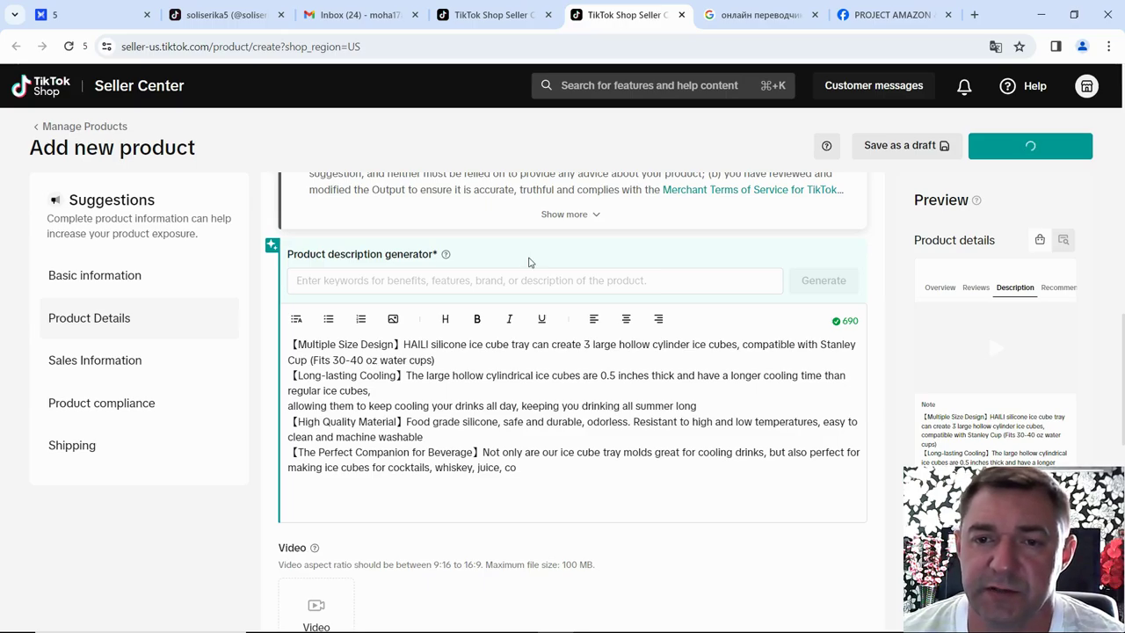
pyautogui.scroll(10, 502, 319)
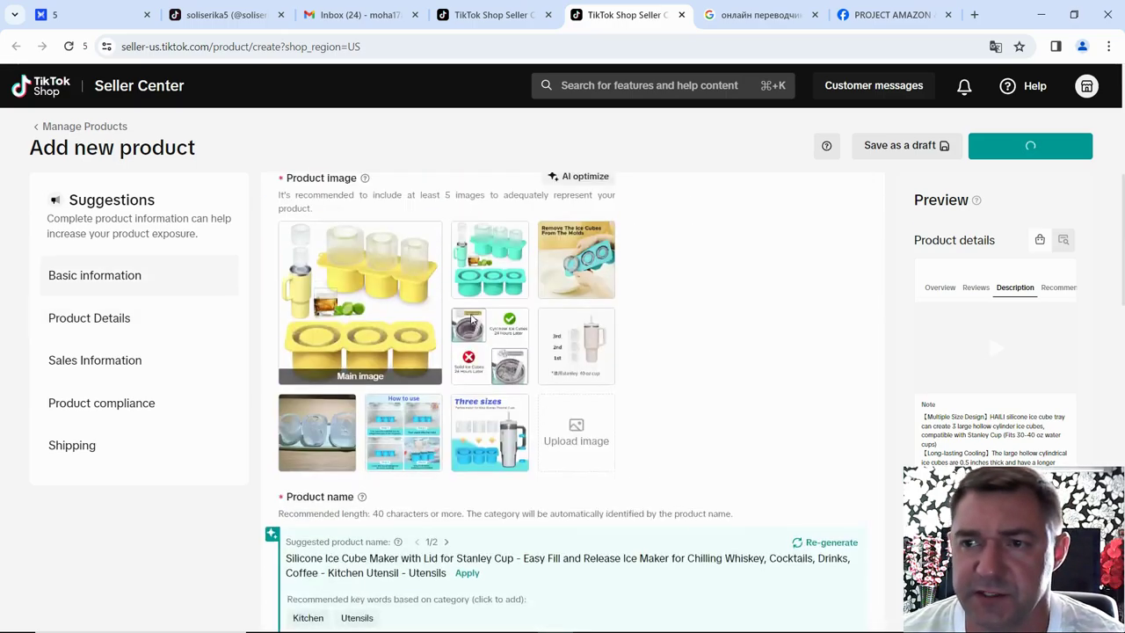
pyautogui.moveTo(492, 436)
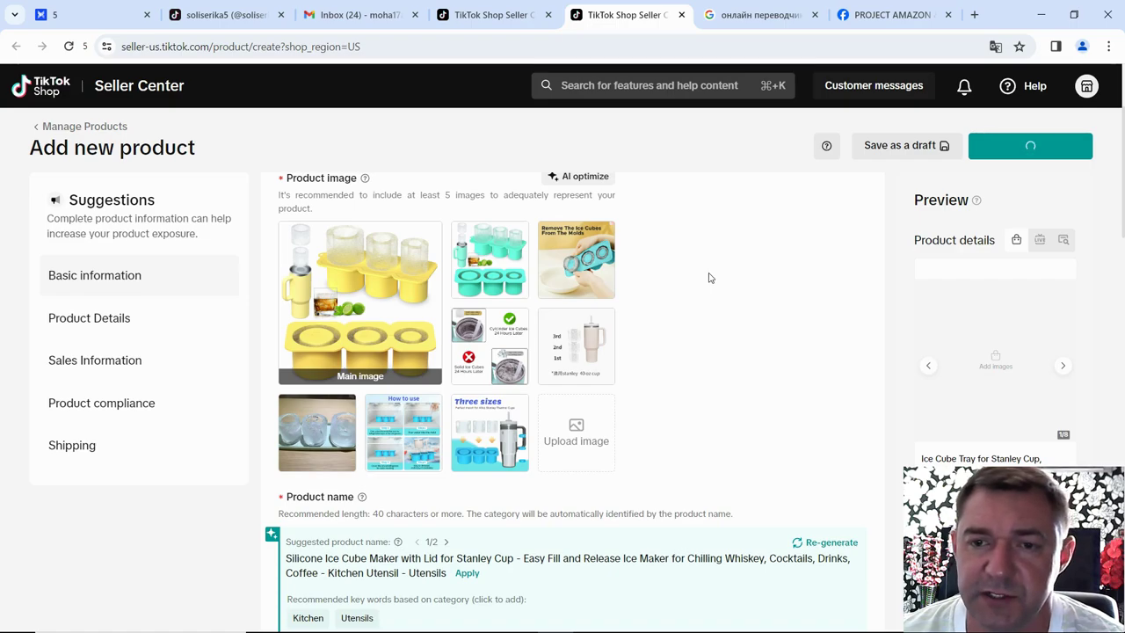
# - Try to save the product listing as a draft
pyautogui.scroll(-10, 698, 285)
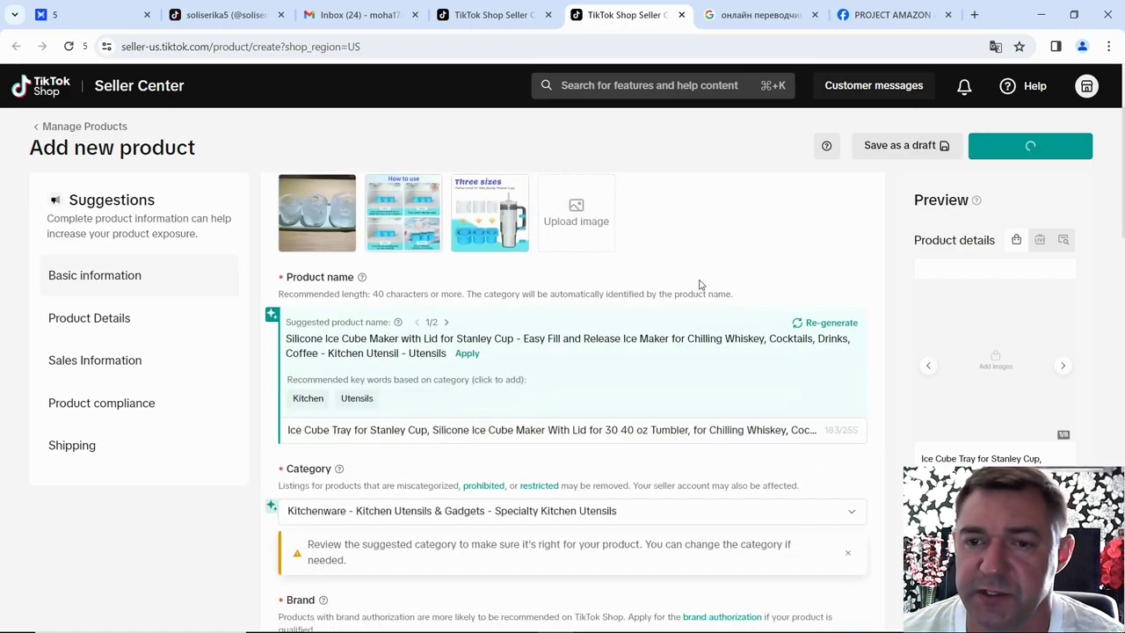
pyautogui.scroll(-8, 672, 318)
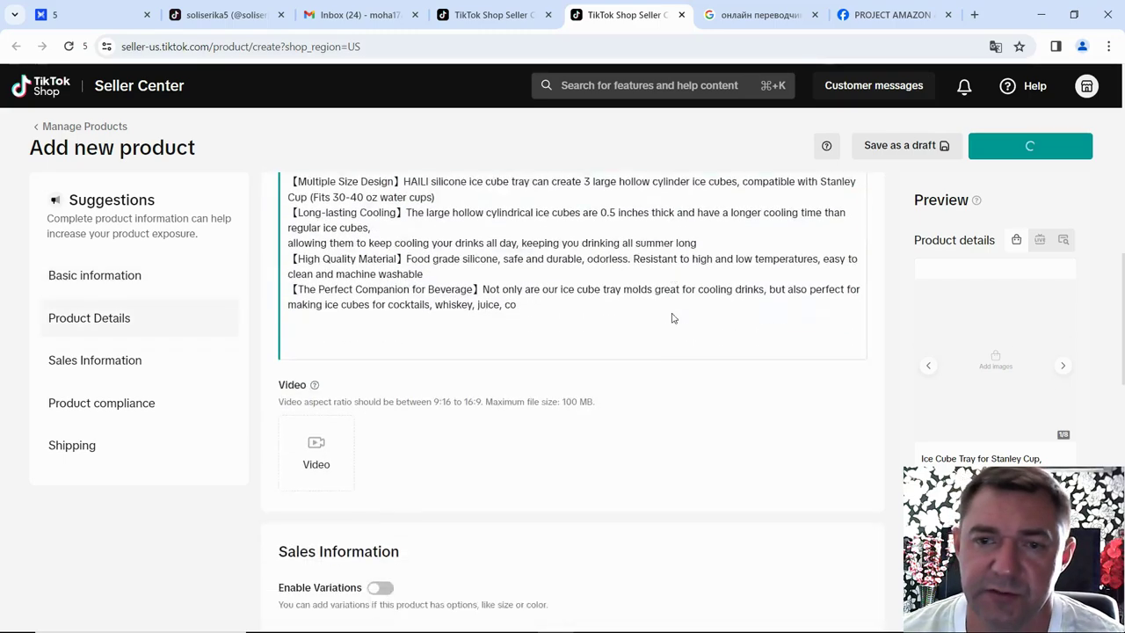
pyautogui.scroll(-1, 787, 309)
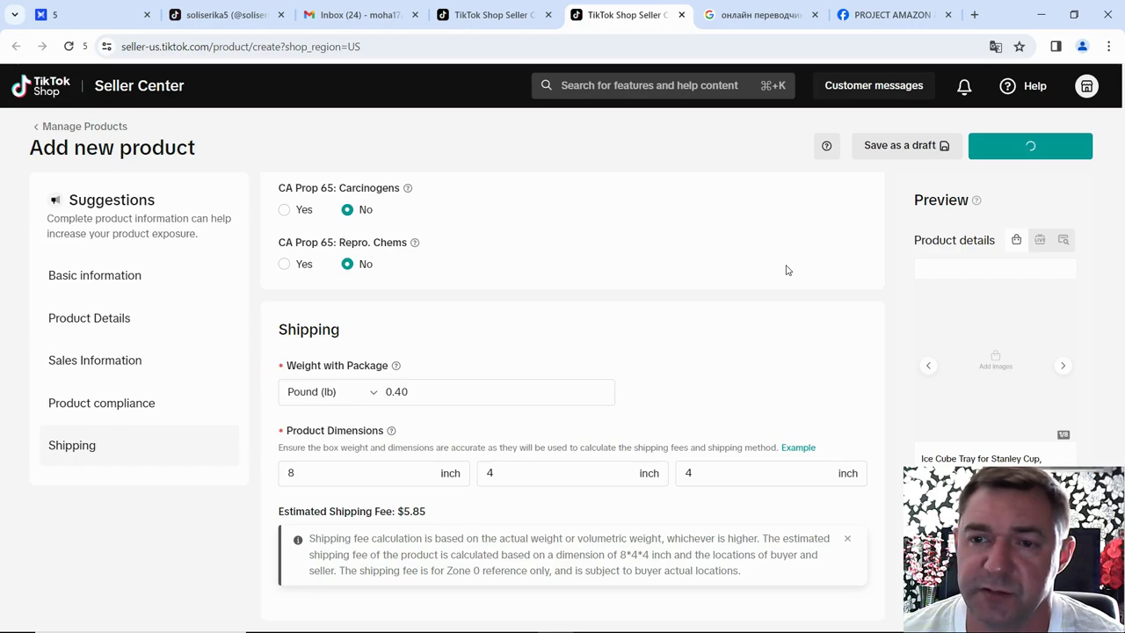
pyautogui.scroll(4, 786, 269)
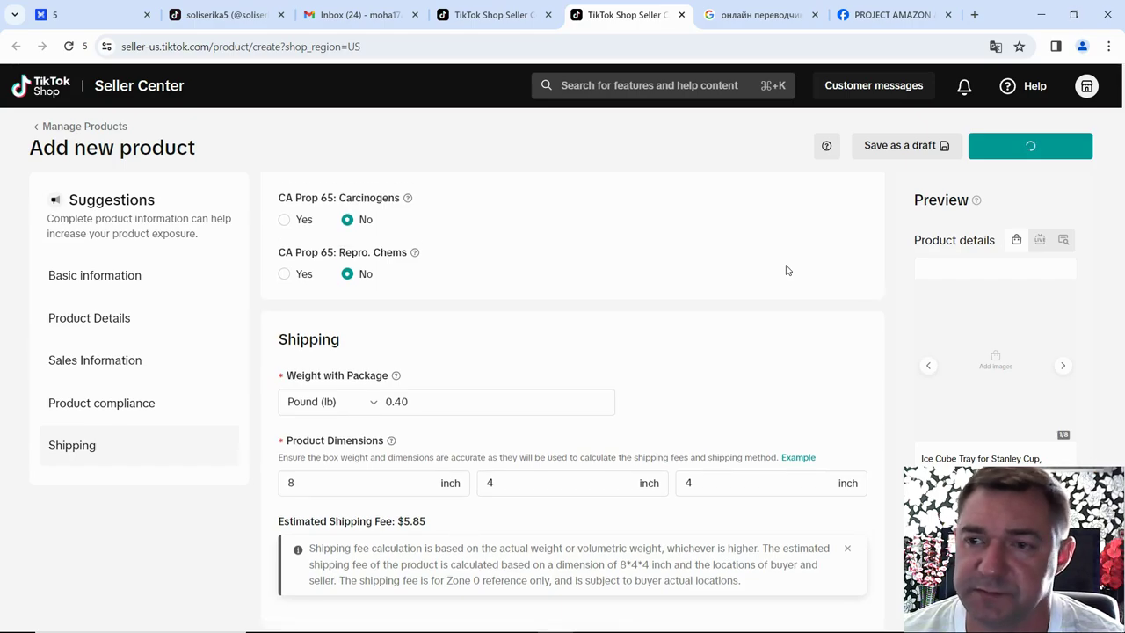
pyautogui.click(900, 147)
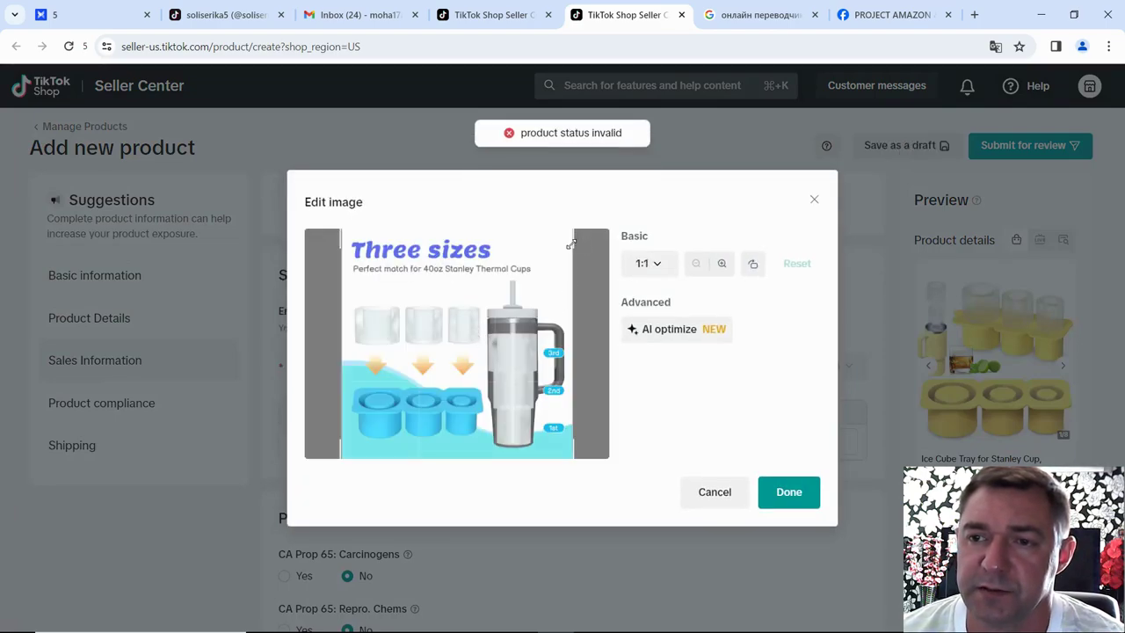
pyautogui.click(655, 268)
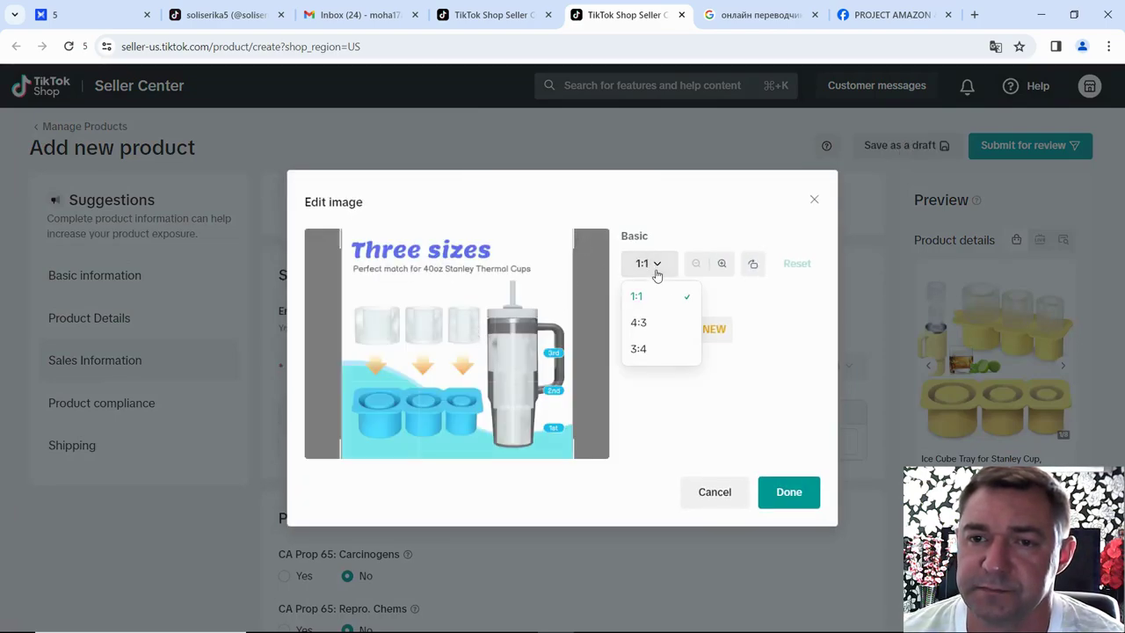
pyautogui.click(650, 325)
pyautogui.moveTo(494, 334); pyautogui.dragTo(502, 375)
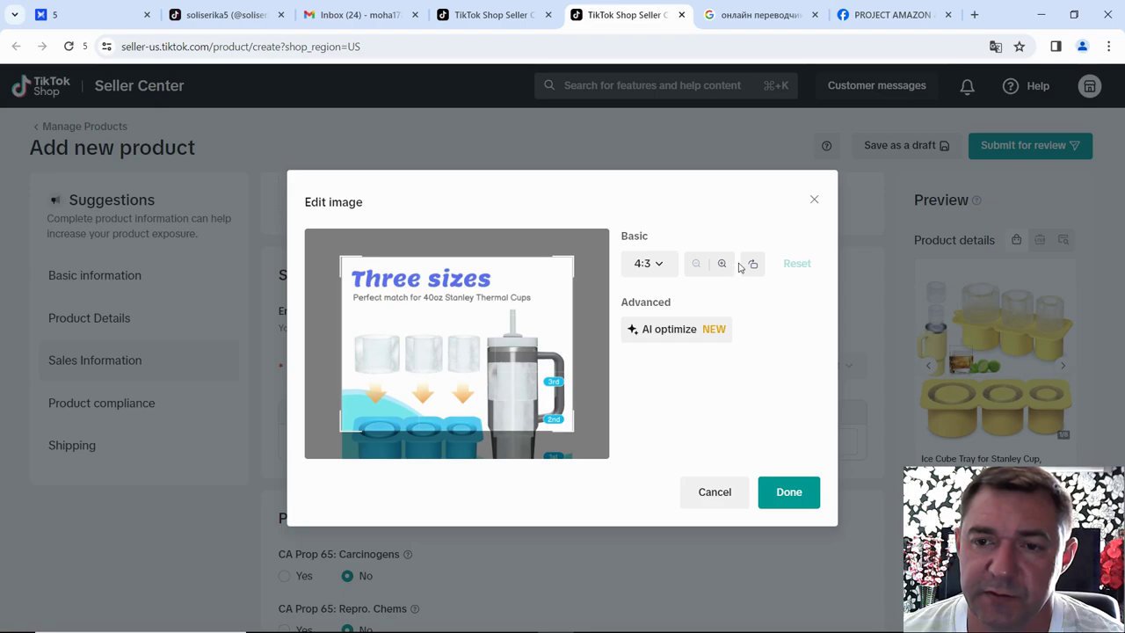
pyautogui.moveTo(673, 338)
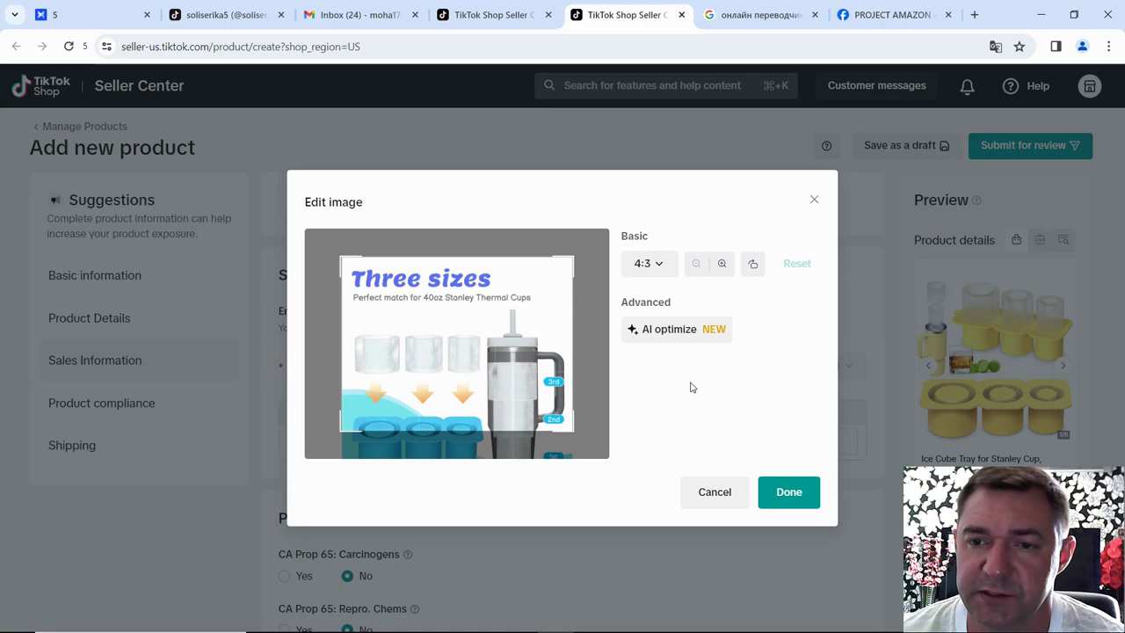
pyautogui.click(814, 204)
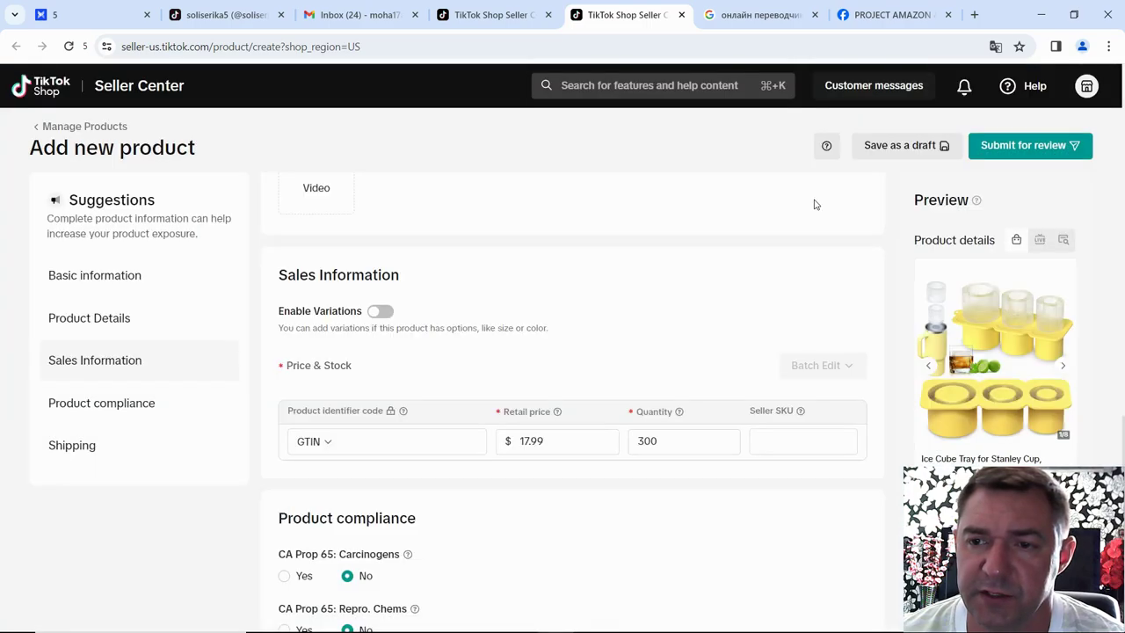
# - Submit the completed ice cube tray listing for review
pyautogui.scroll(5, 773, 254)
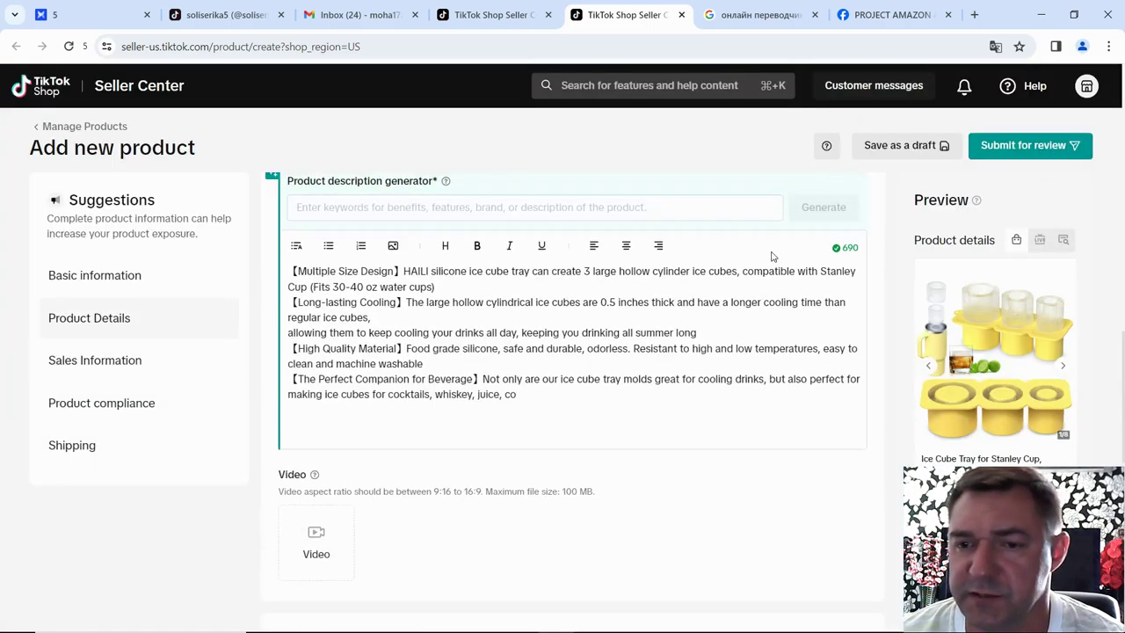
pyautogui.click(1011, 144)
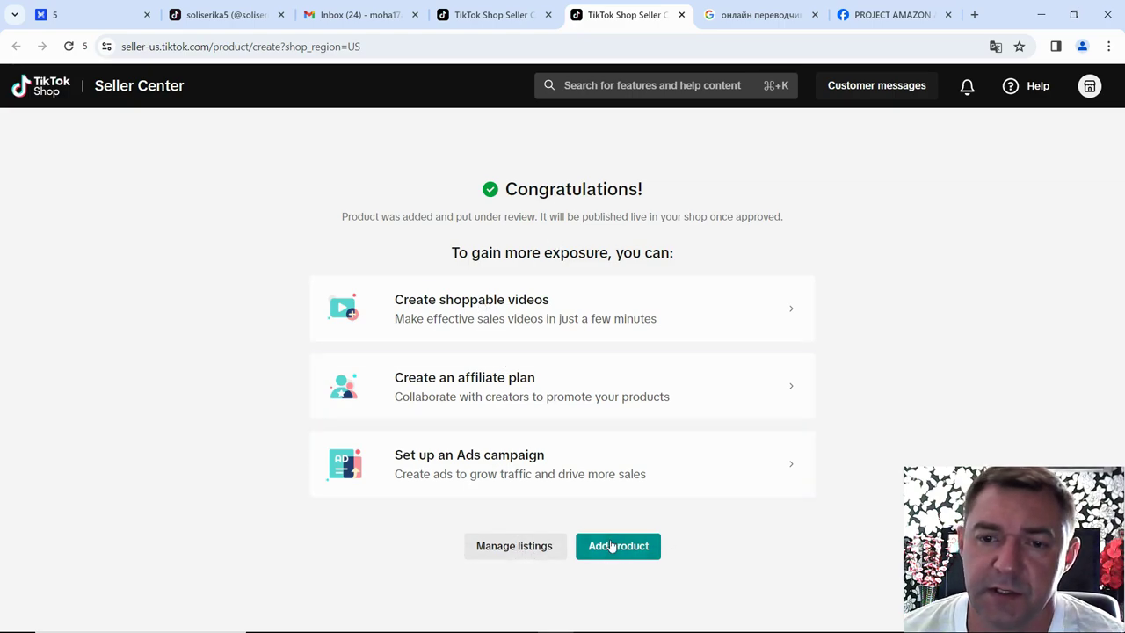
# - Open the product management list and check the status of the submitted ice cube tray listing
pyautogui.click(536, 549)
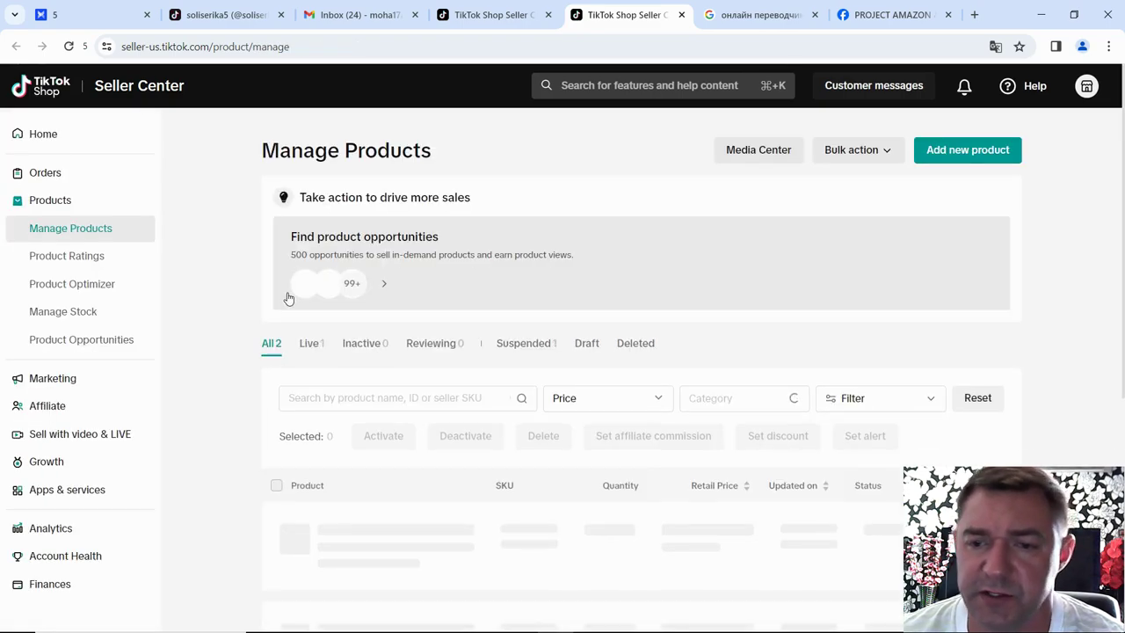
pyautogui.scroll(-2, 229, 310)
pyautogui.scroll(-2, 229, 309)
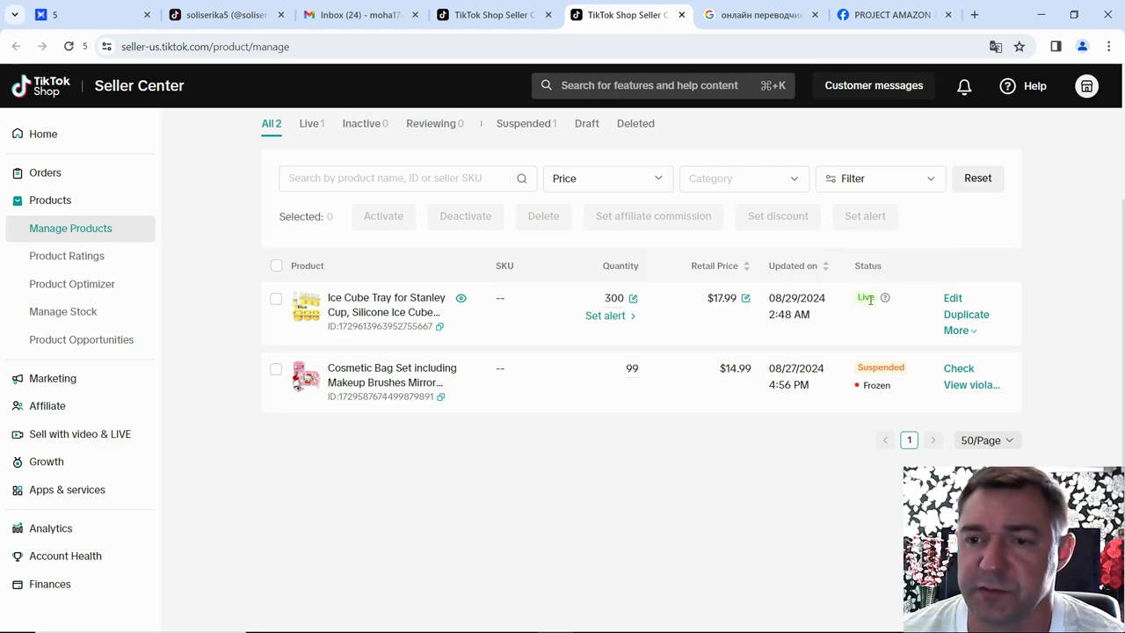
# - Open the live ice cube tray listing's product preview and browse through its first product images
pyautogui.click(461, 300)
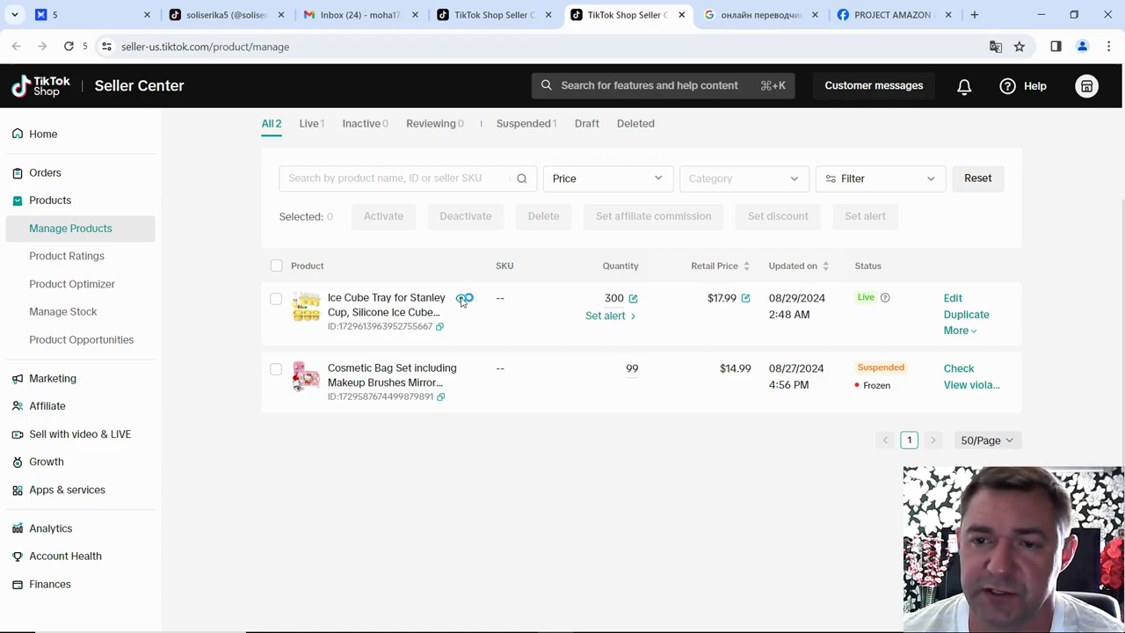
pyautogui.click(461, 299)
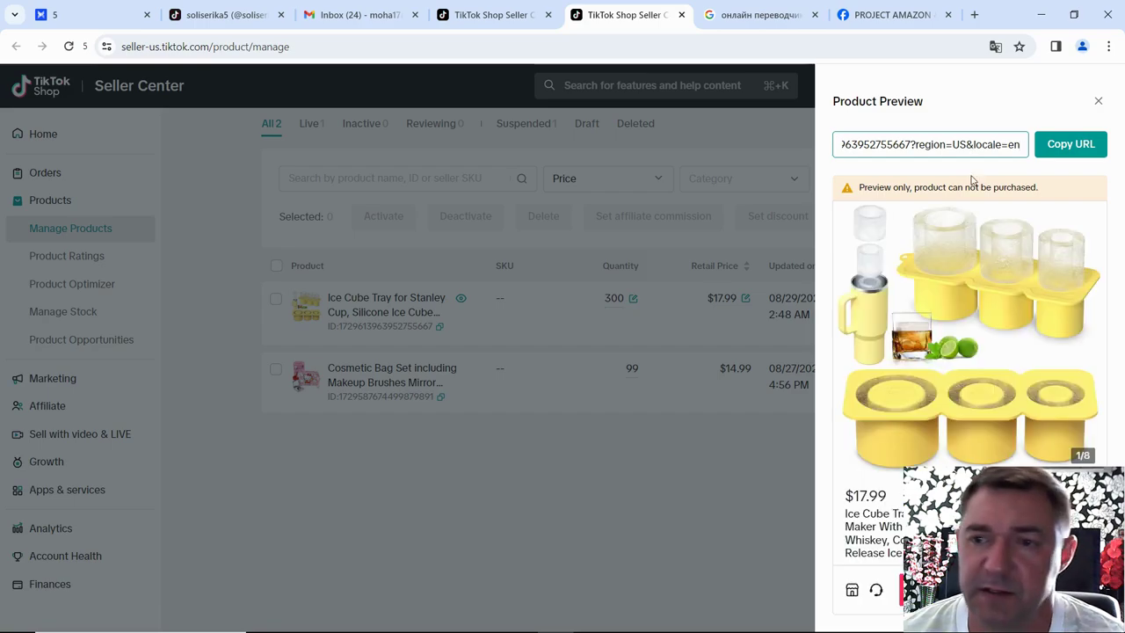
pyautogui.scroll(-1, 957, 276)
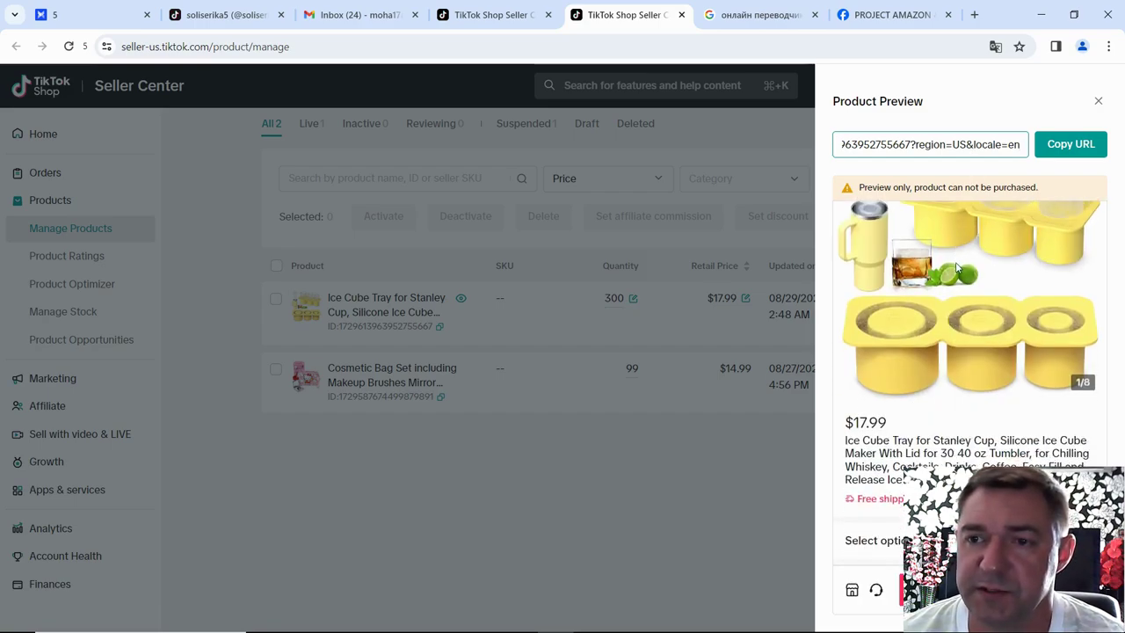
pyautogui.click(1074, 292)
pyautogui.scroll(1, 1035, 314)
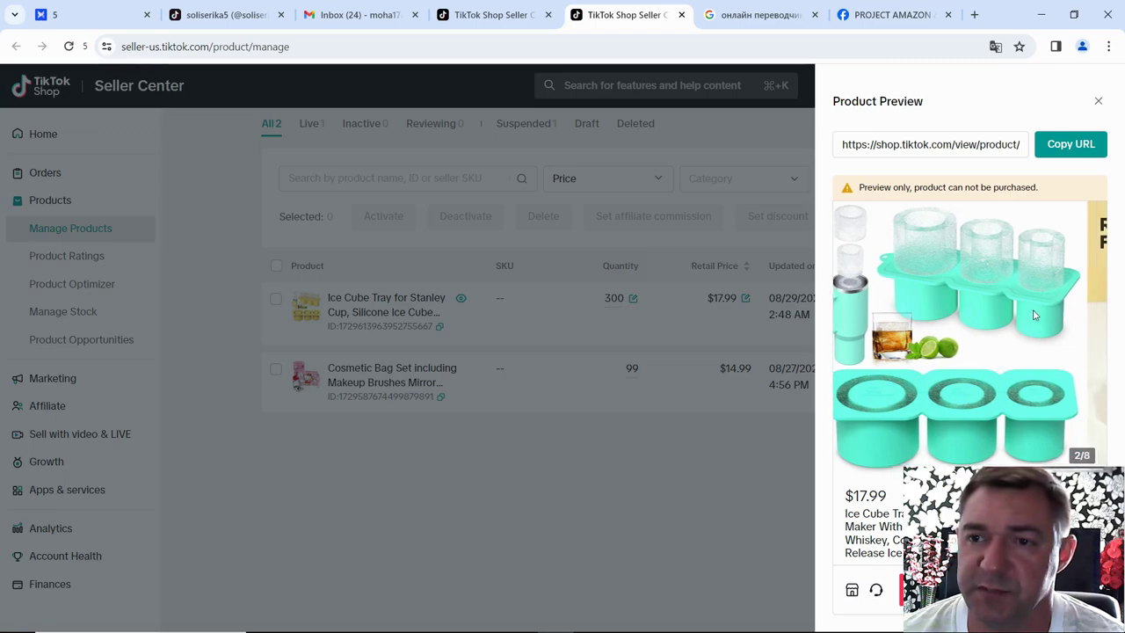
pyautogui.click(1034, 314)
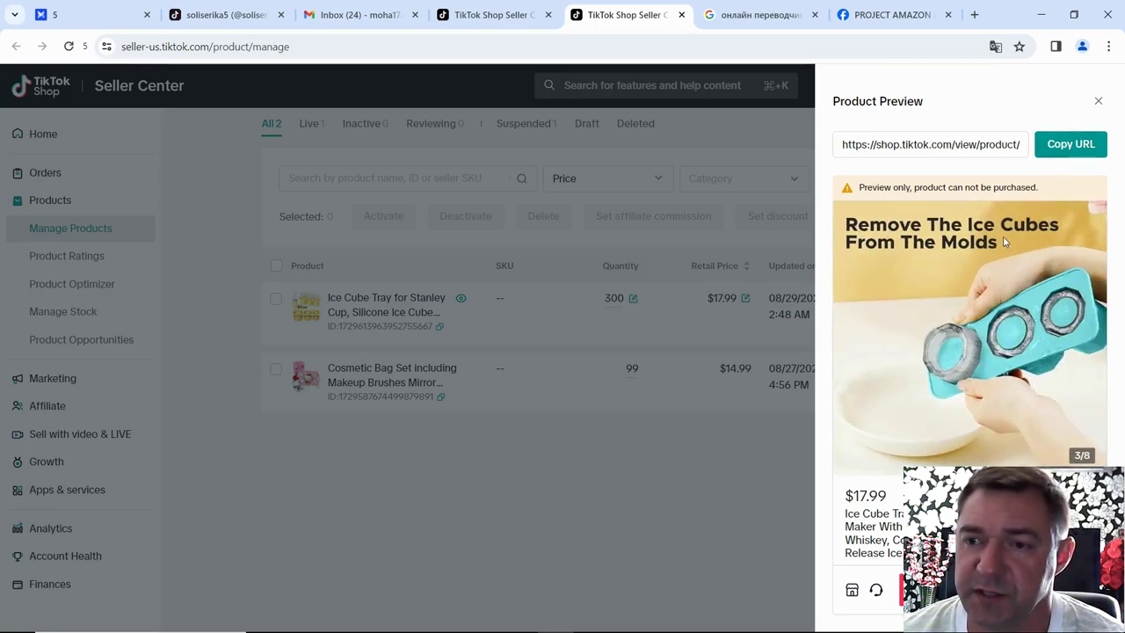
# - Review the previewed listing's title, price, shipping and description, and close the product preview
pyautogui.scroll(-3, 1001, 246)
pyautogui.scroll(-1, 908, 300)
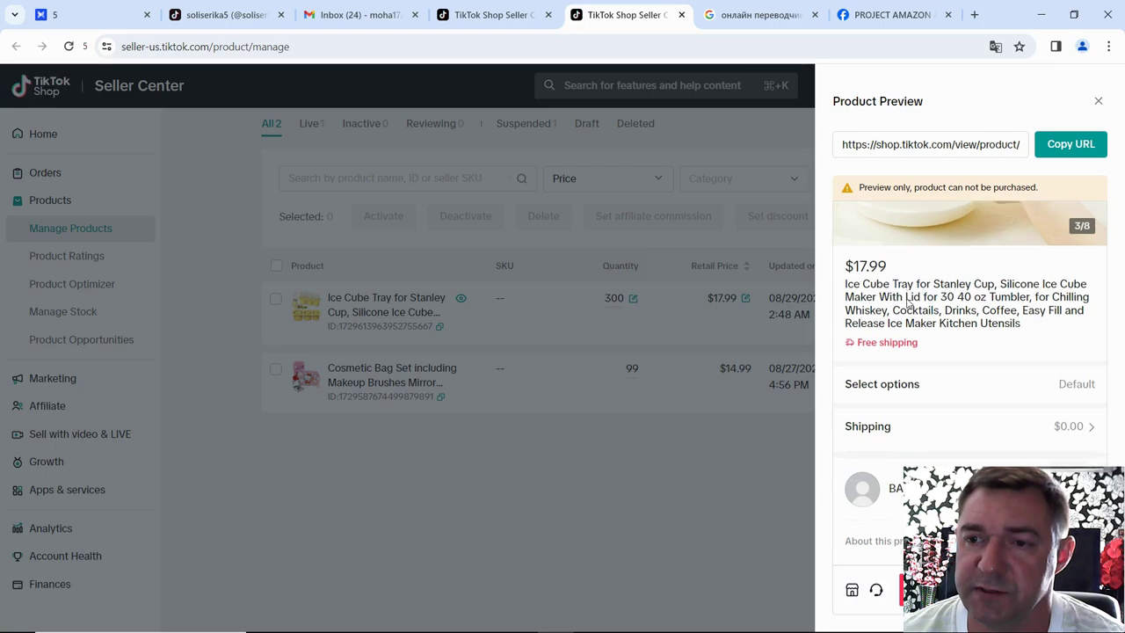
pyautogui.scroll(-1, 1065, 323)
pyautogui.scroll(-1, 1065, 323)
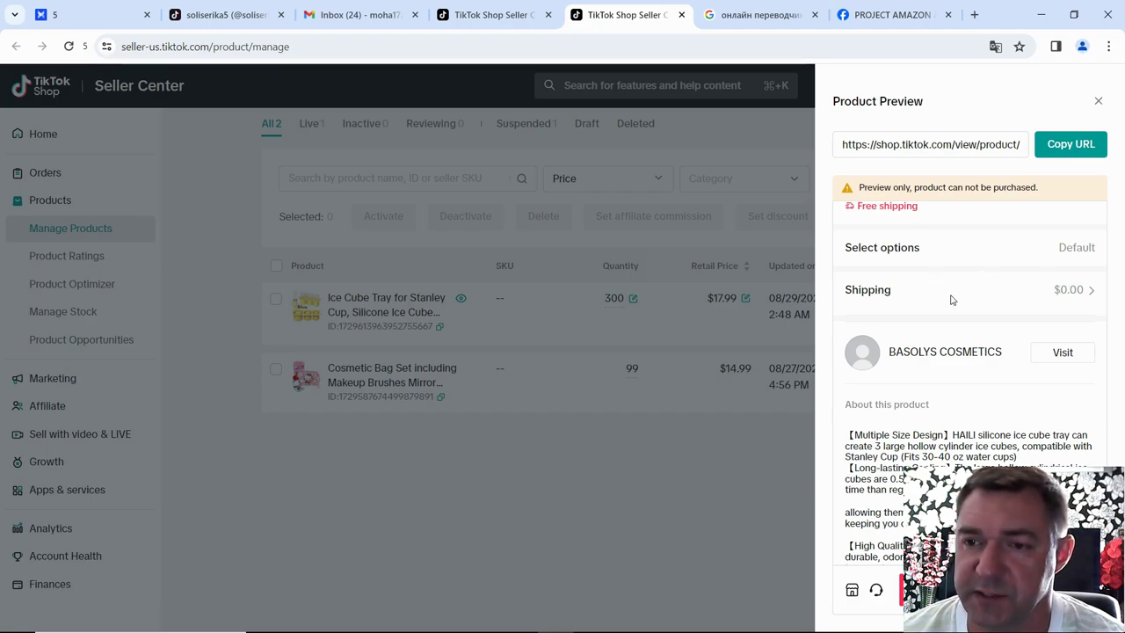
pyautogui.scroll(-2, 976, 294)
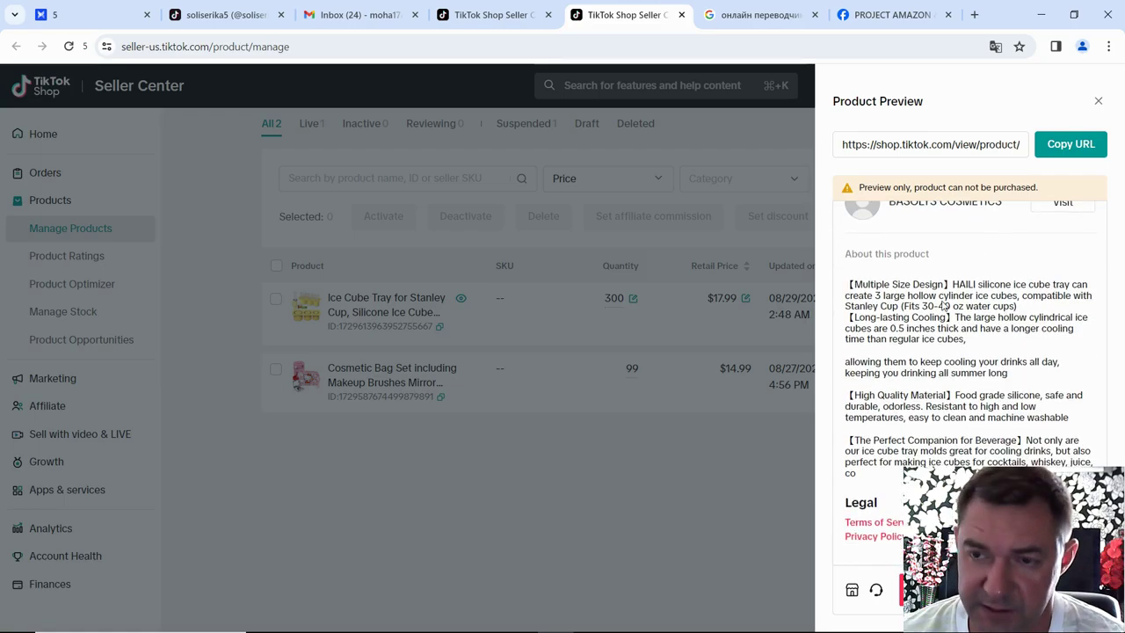
pyautogui.scroll(5, 957, 413)
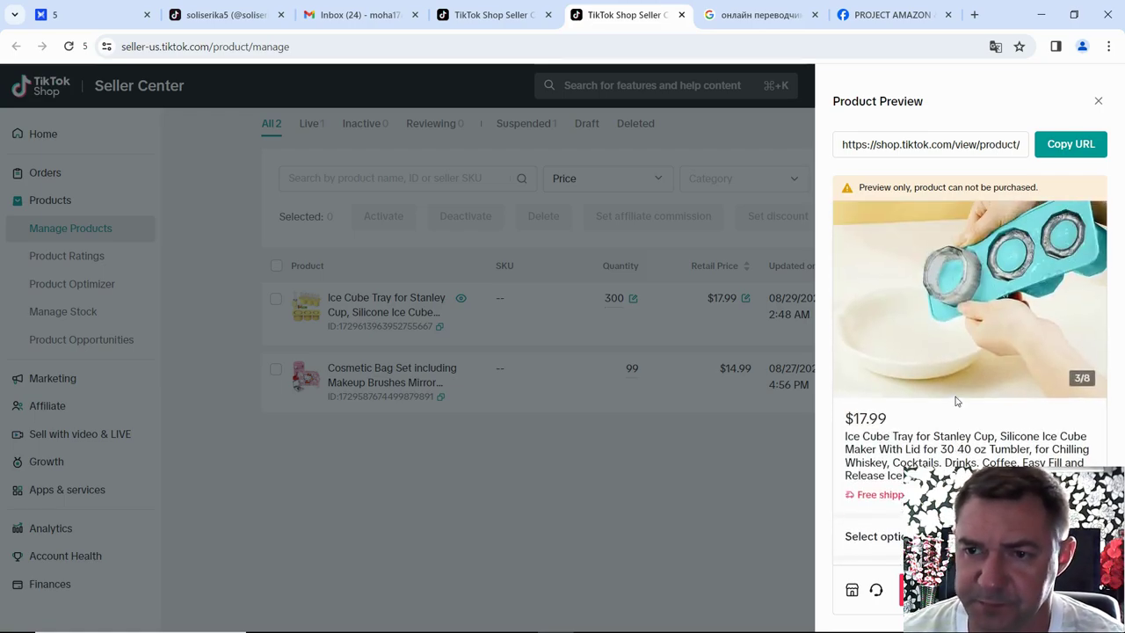
pyautogui.scroll(-3, 957, 401)
pyautogui.scroll(3, 957, 401)
pyautogui.scroll(-2, 877, 337)
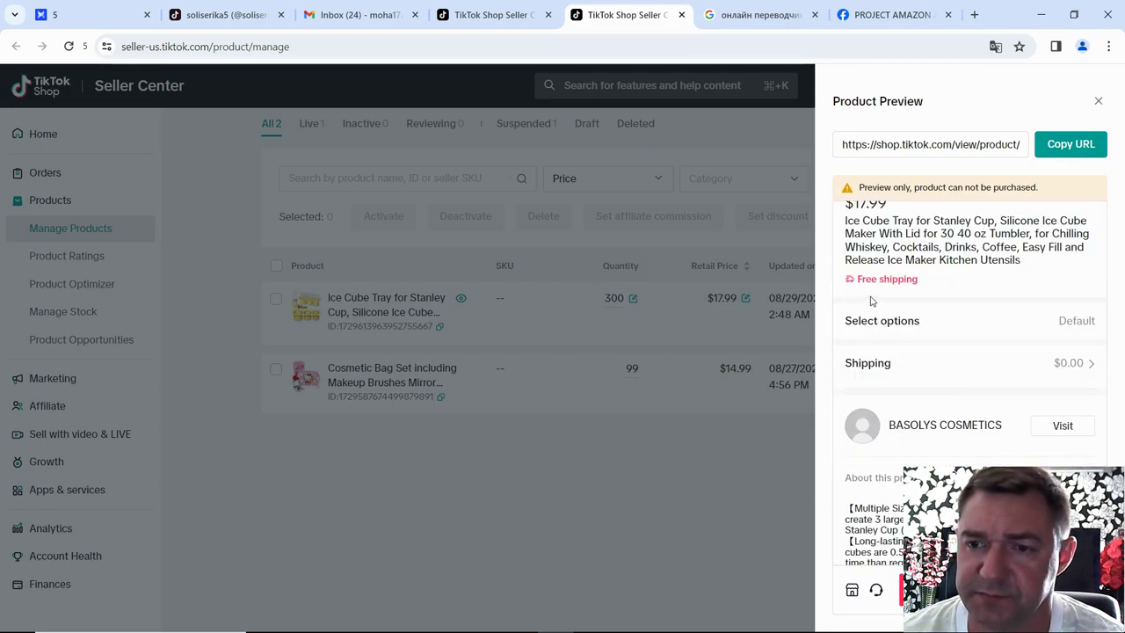
pyautogui.click(1098, 104)
pyautogui.scroll(3, 531, 237)
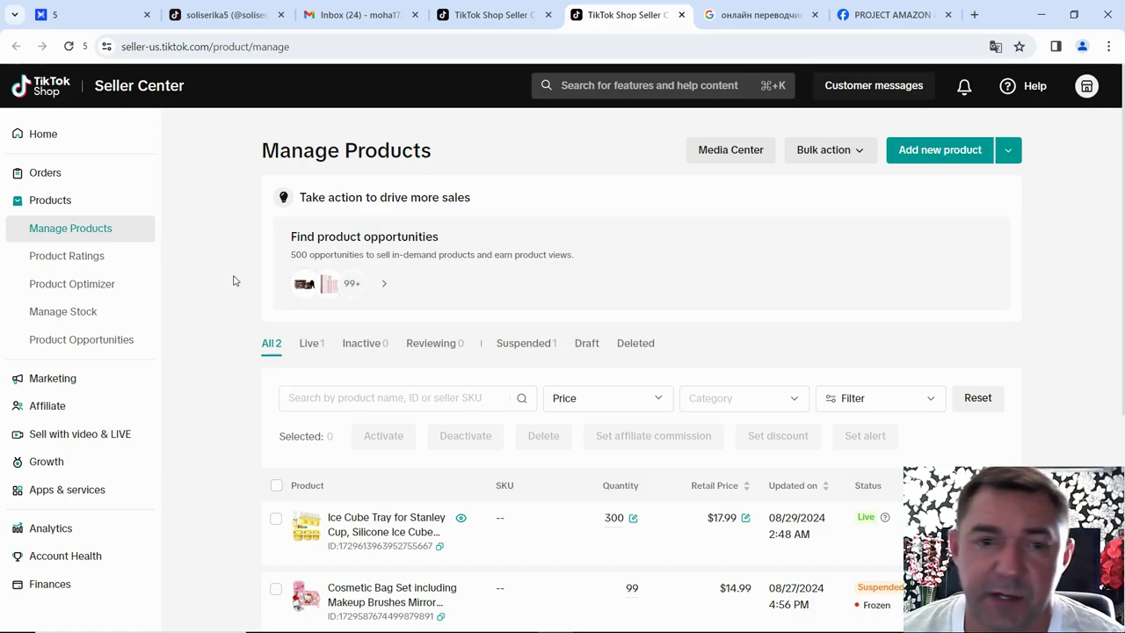
pyautogui.click(497, 19)
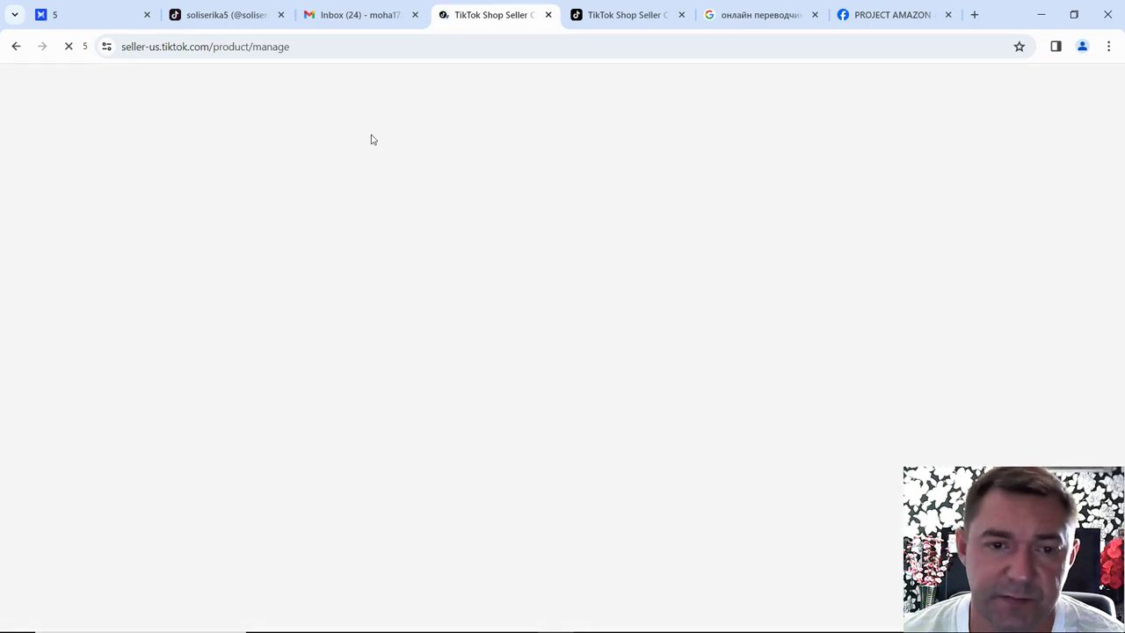
pyautogui.click(613, 18)
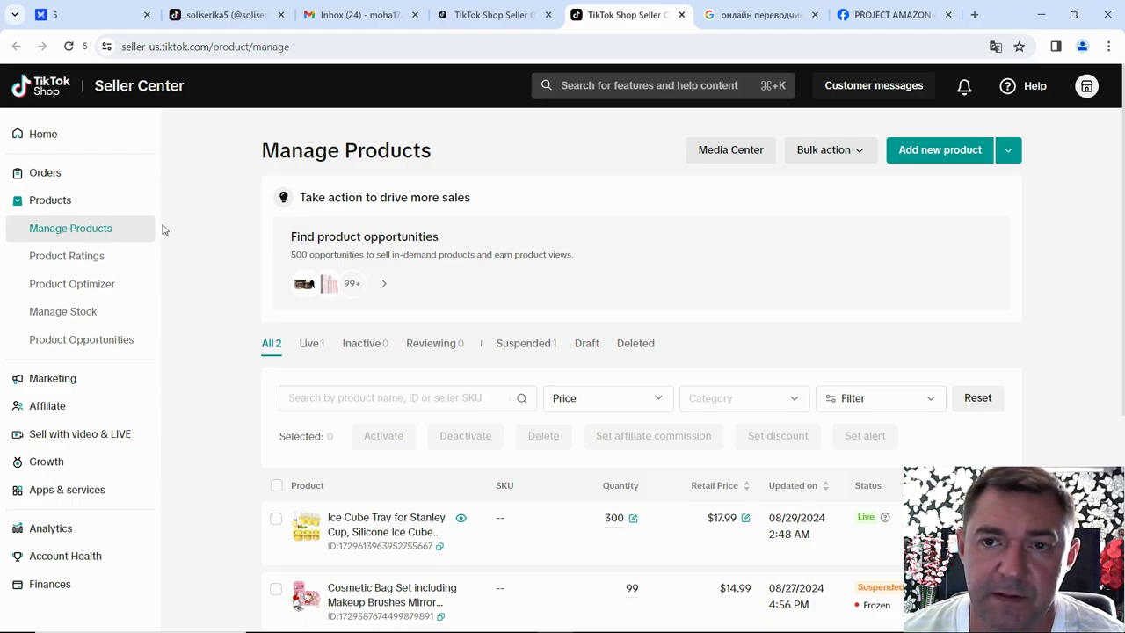
pyautogui.scroll(-1, 162, 246)
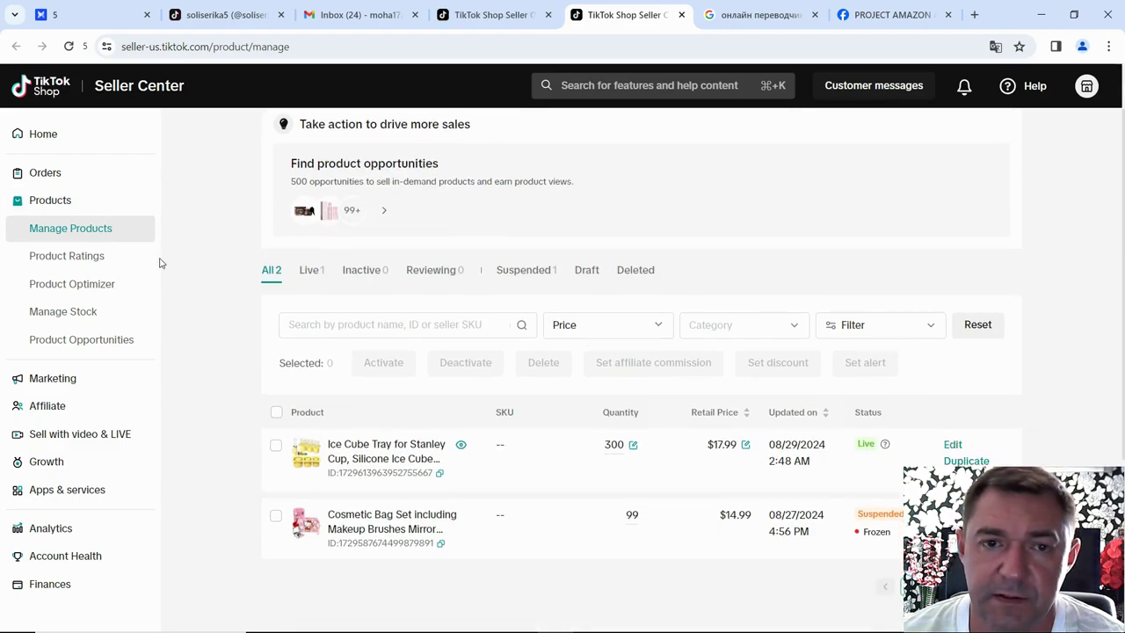
# - Open the affiliate program, start creating the first open collaboration and list the products not yet added
pyautogui.click(55, 408)
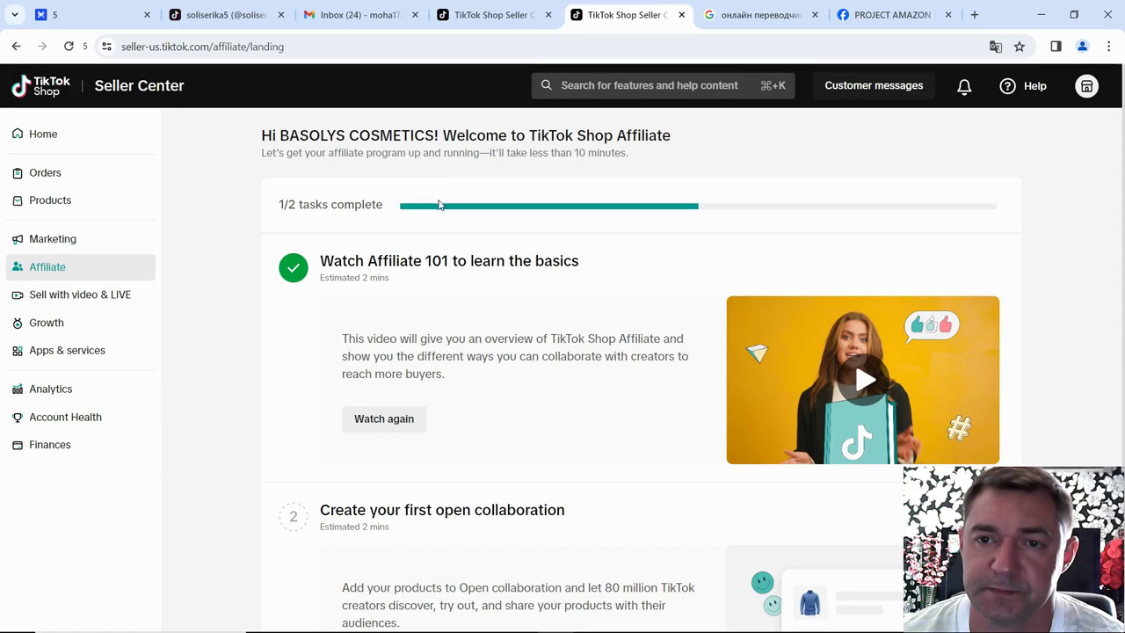
pyautogui.scroll(-2, 440, 204)
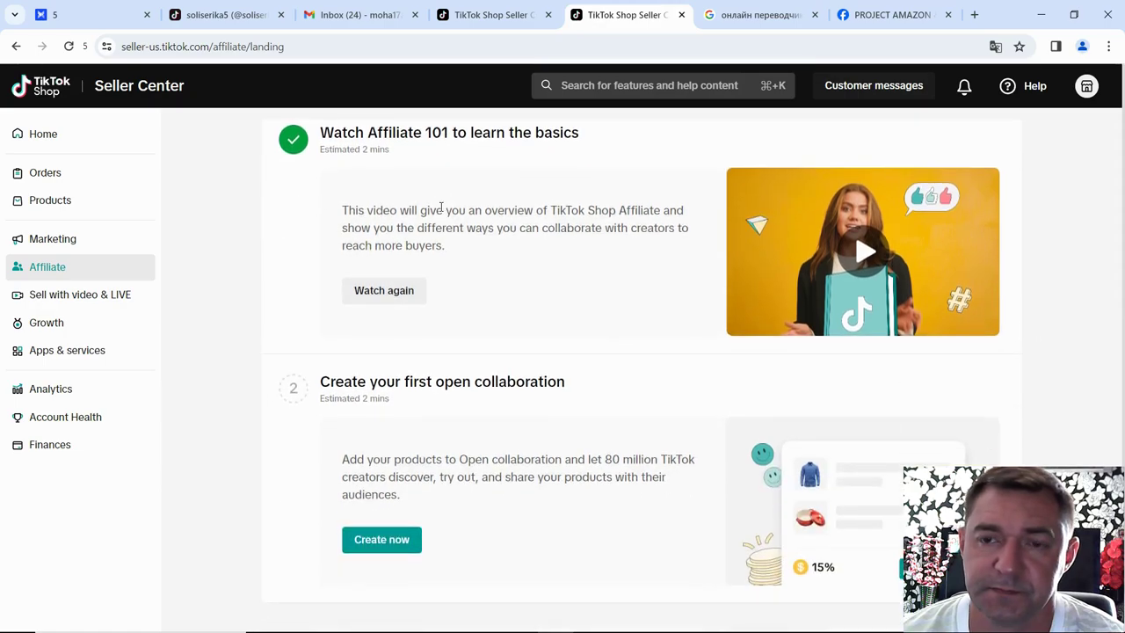
pyautogui.click(381, 539)
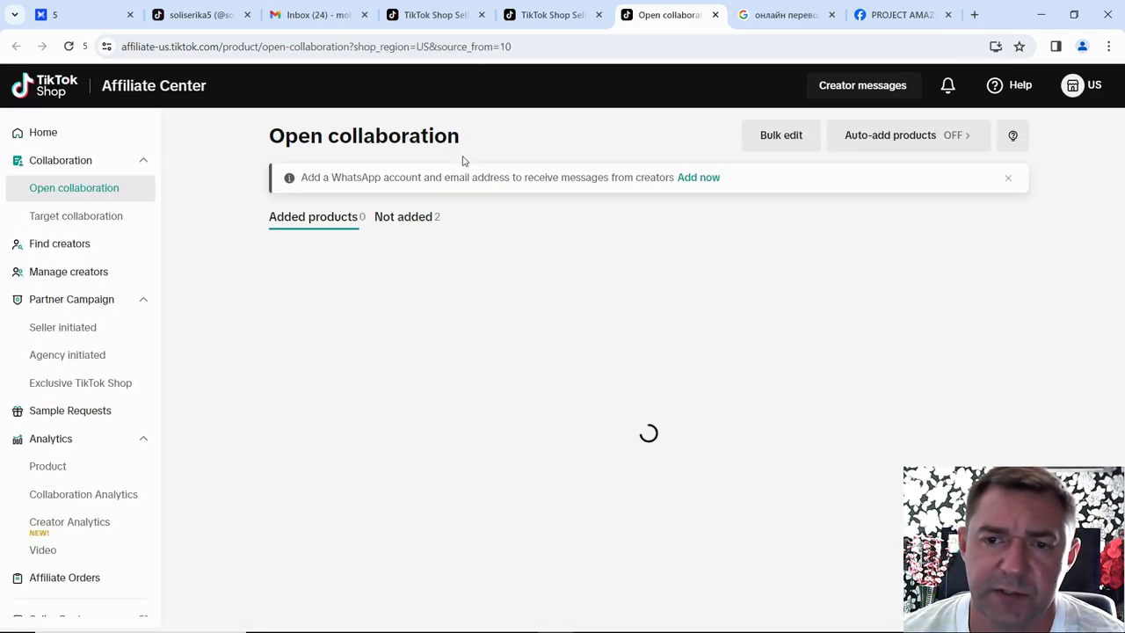
pyautogui.scroll(-1, 475, 207)
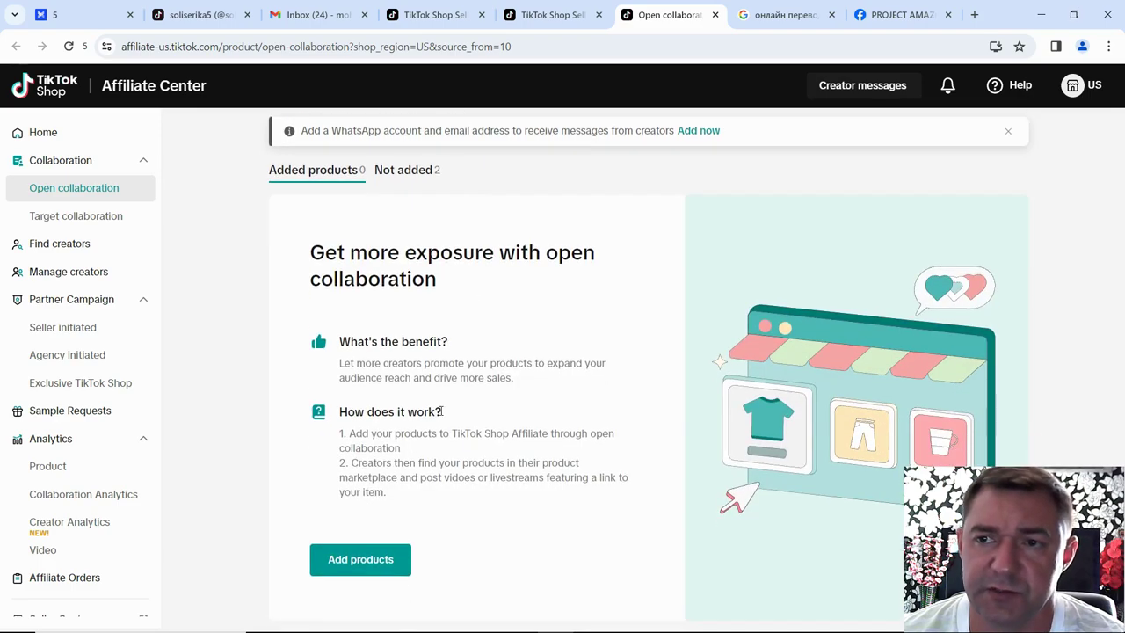
pyautogui.scroll(1, 450, 378)
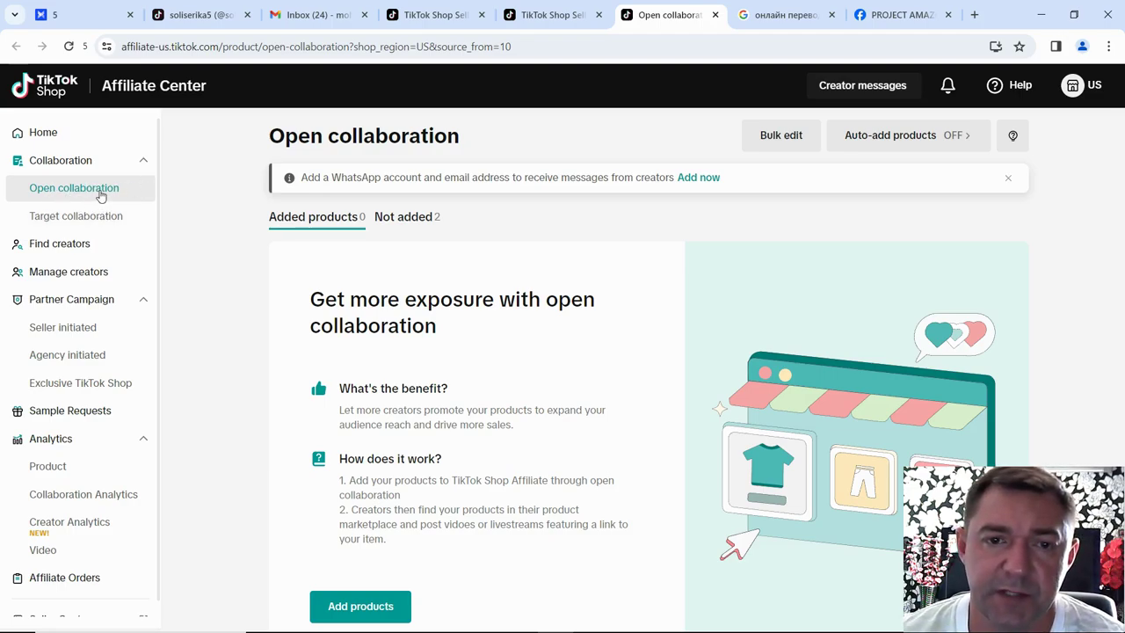
pyautogui.click(369, 613)
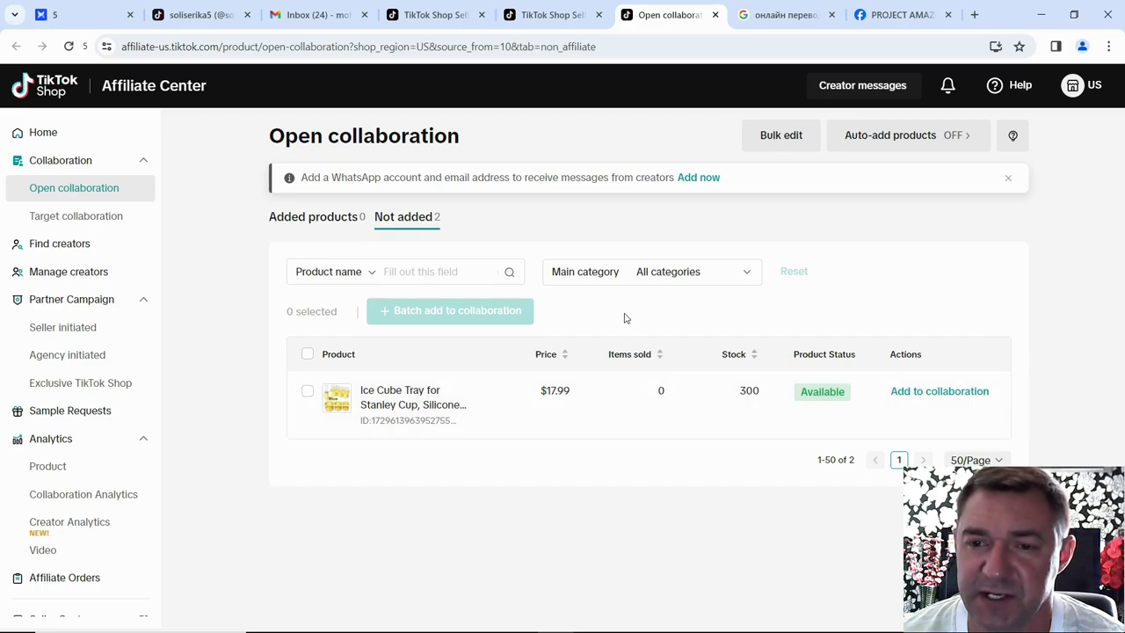
# - Start adding the ice cube tray to open collaboration with a commission rate of 20%
pyautogui.click(936, 392)
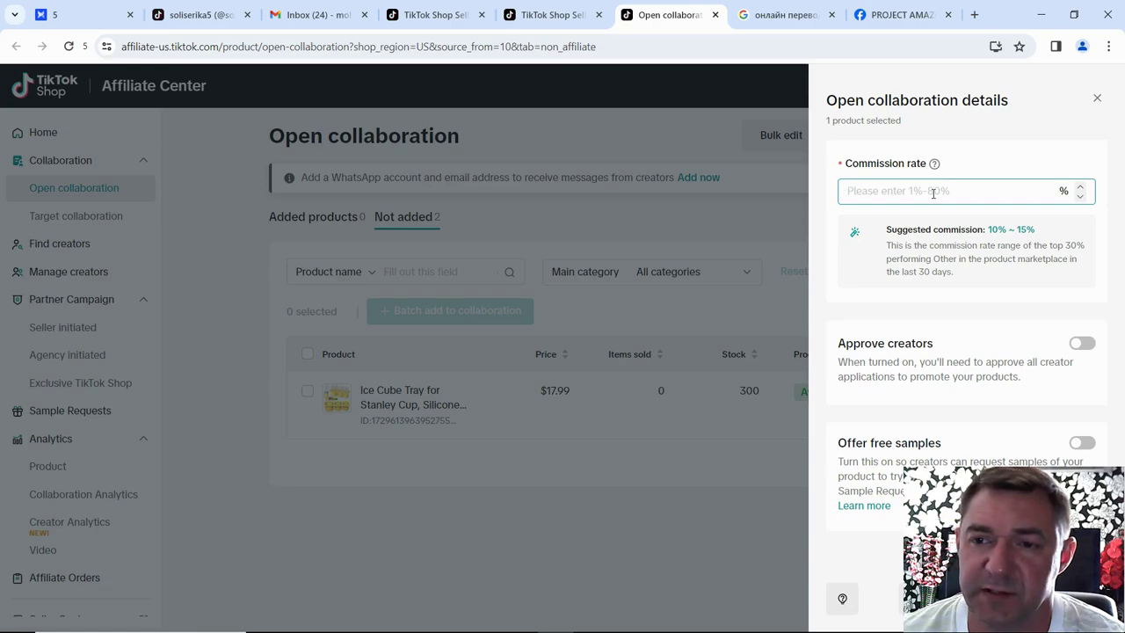
pyautogui.write('20')
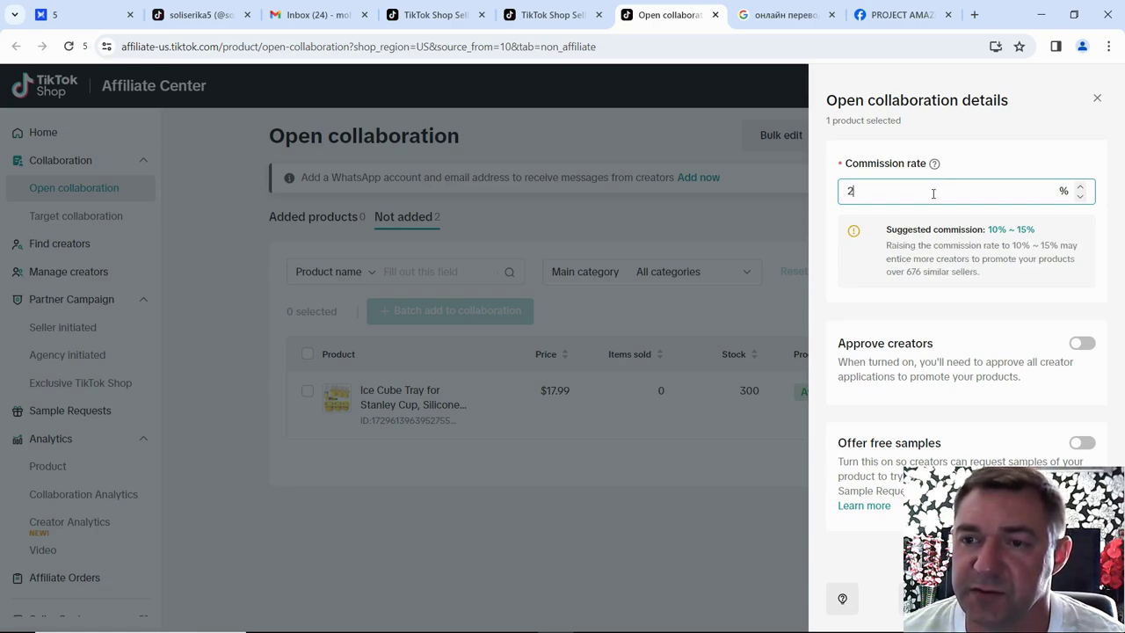
pyautogui.click(987, 147)
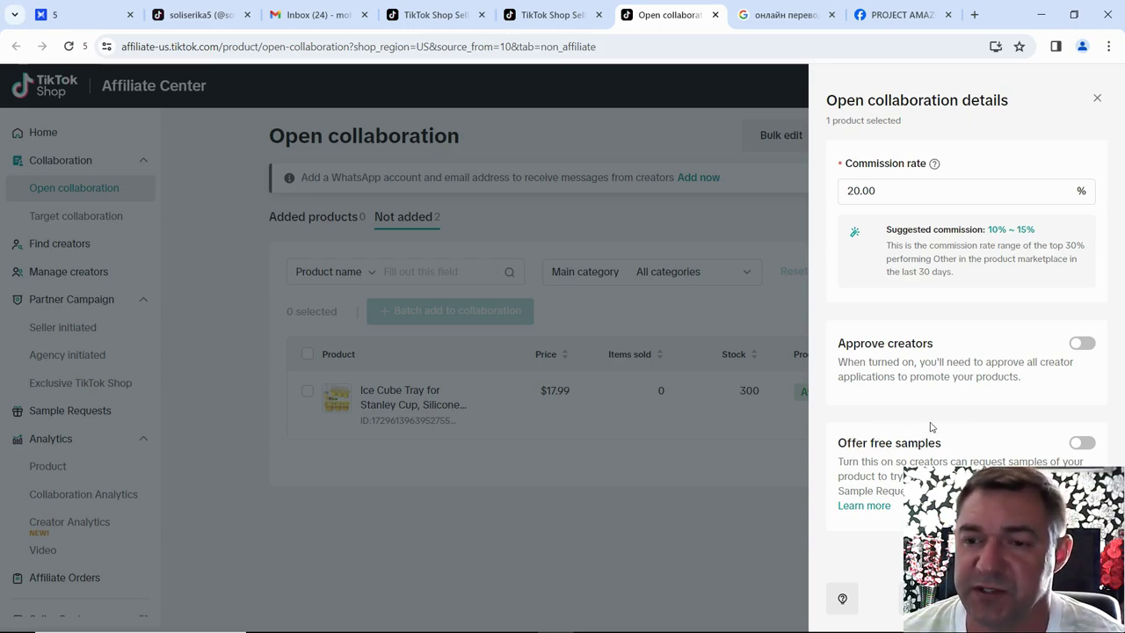
# - Translate the page to Russian and turn on creator approval and free samples for the collaboration
pyautogui.rightClick(910, 313)
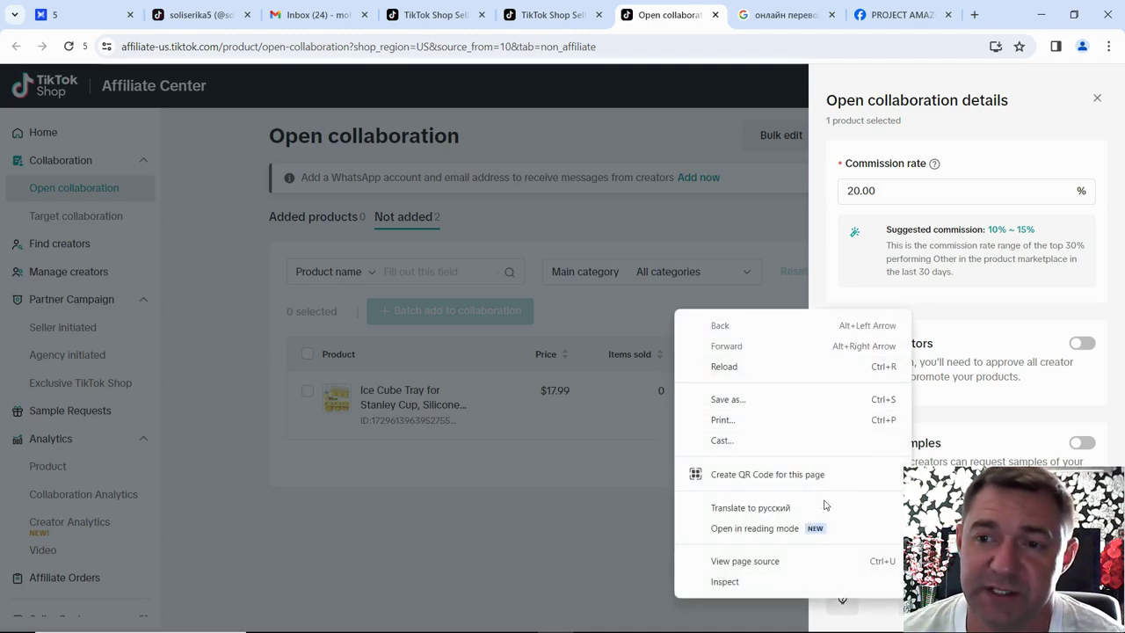
pyautogui.click(761, 509)
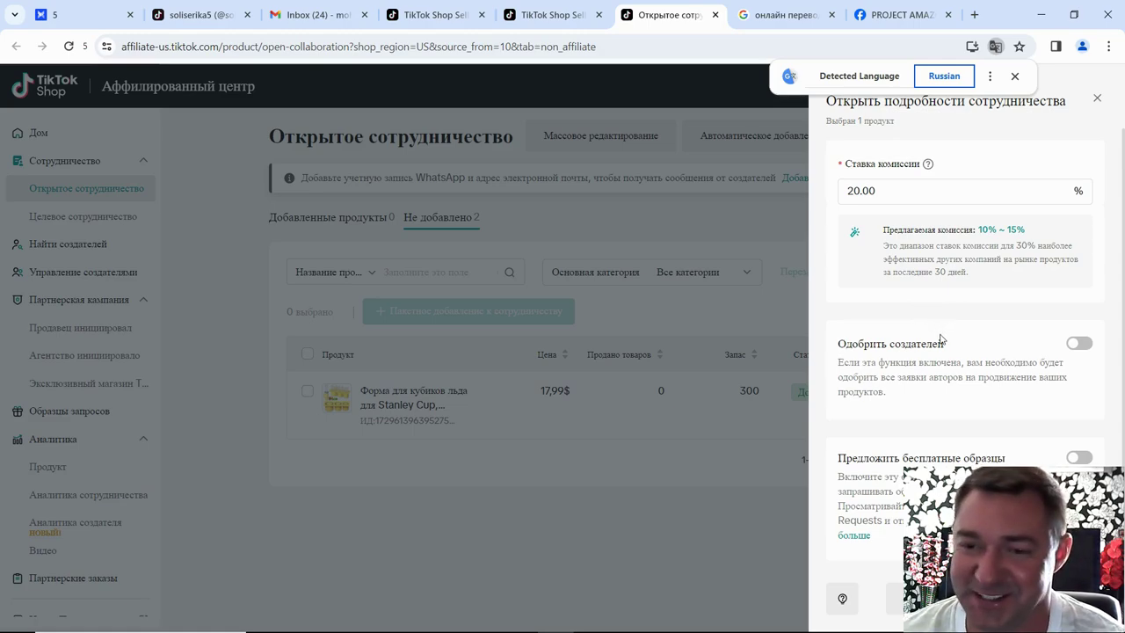
pyautogui.click(1072, 344)
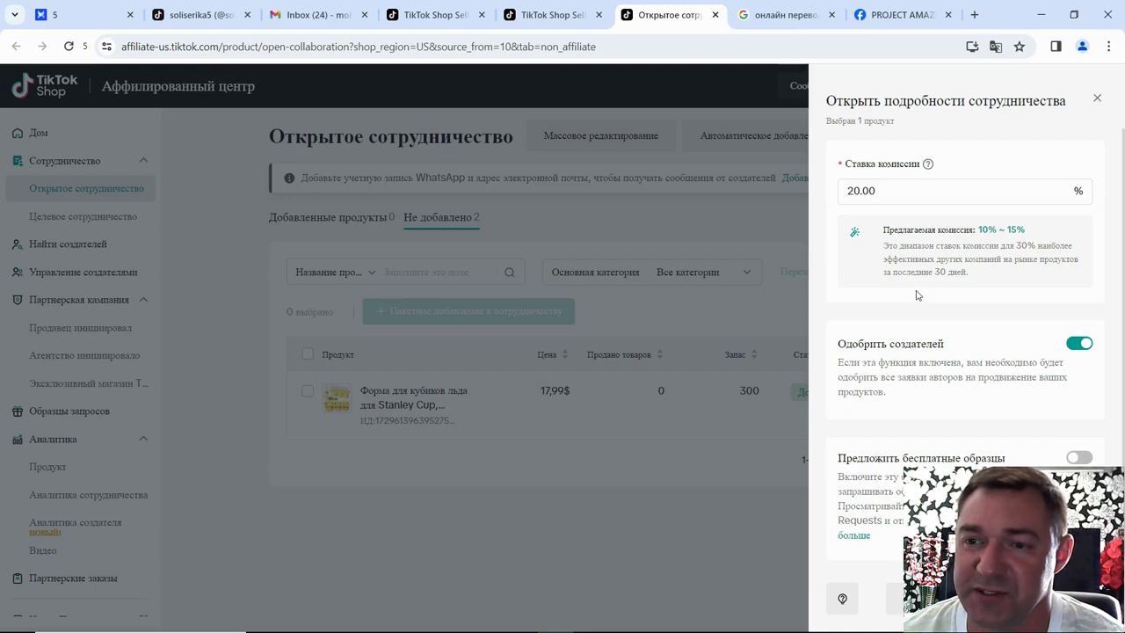
pyautogui.click(1073, 456)
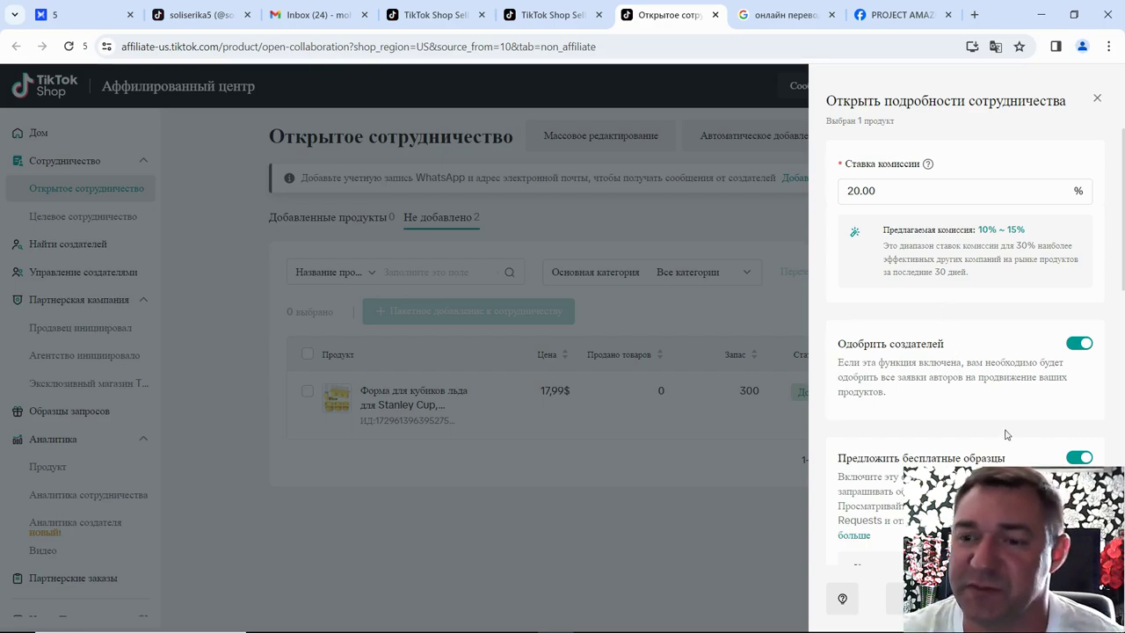
# - Restore the page's original language and finish adding the ice cube tray to open collaboration, dismissing the introductory notices
pyautogui.rightClick(963, 402)
pyautogui.click(821, 304)
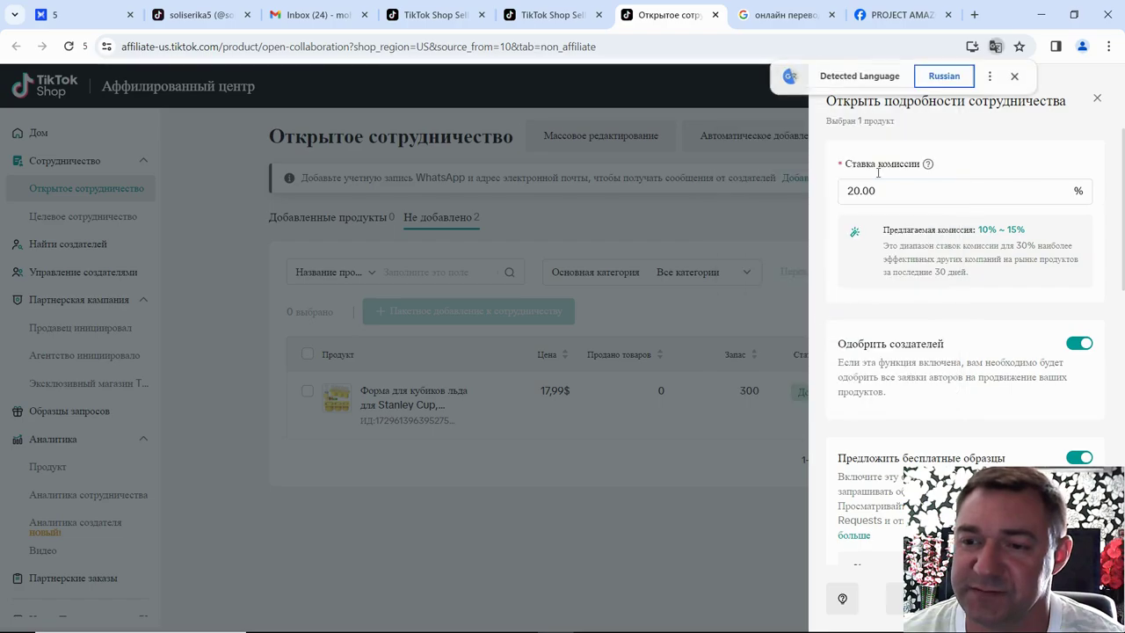
pyautogui.click(860, 76)
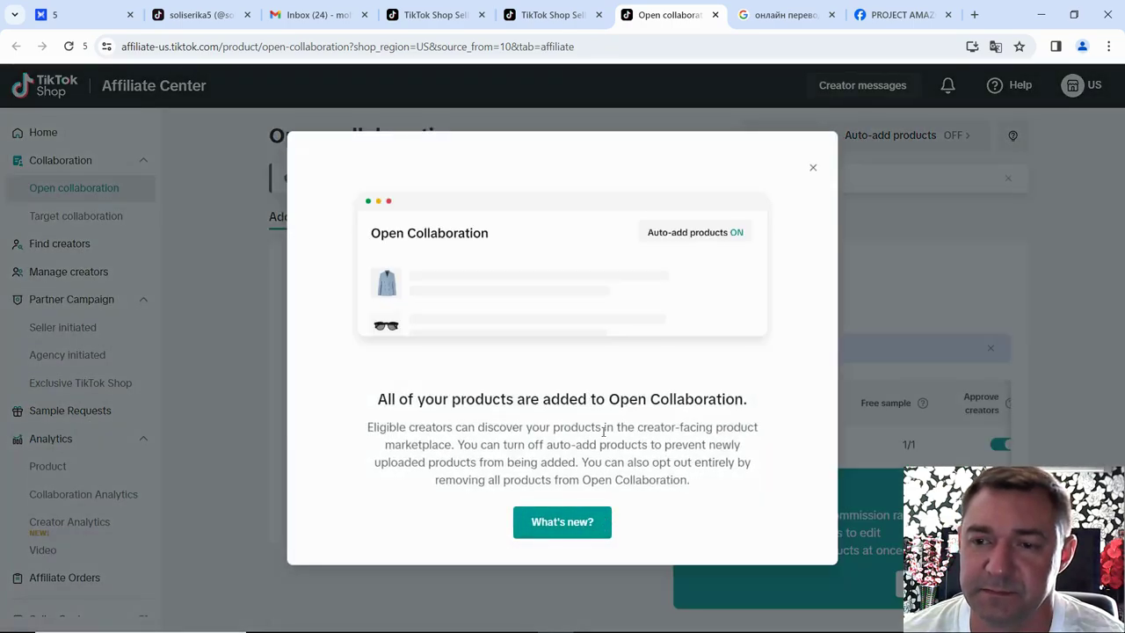
pyautogui.click(812, 168)
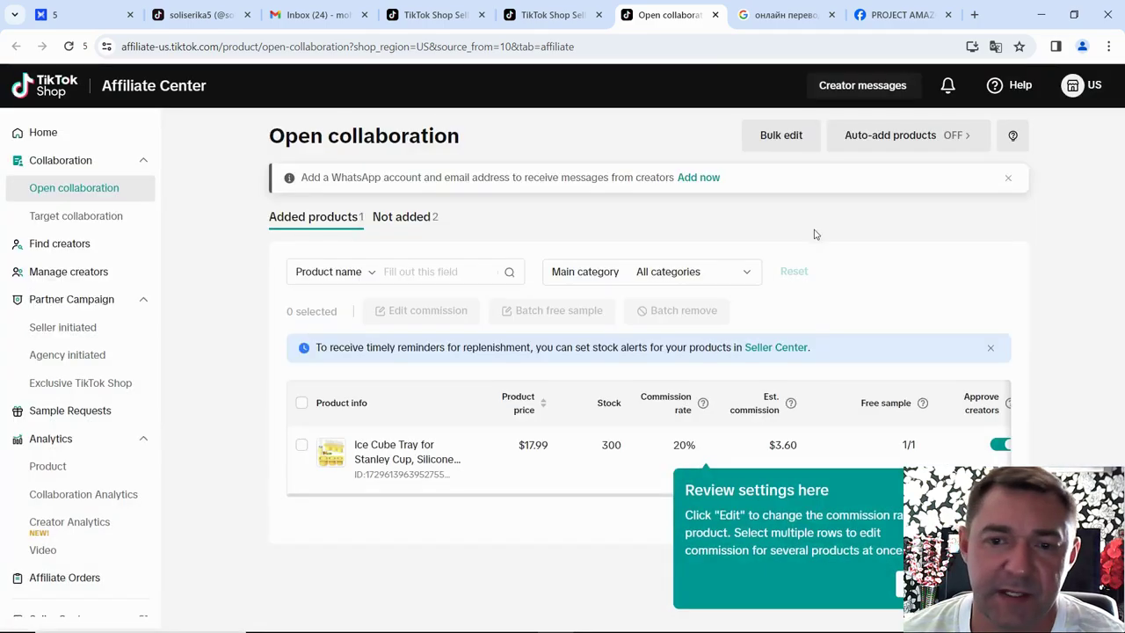
pyautogui.click(917, 466)
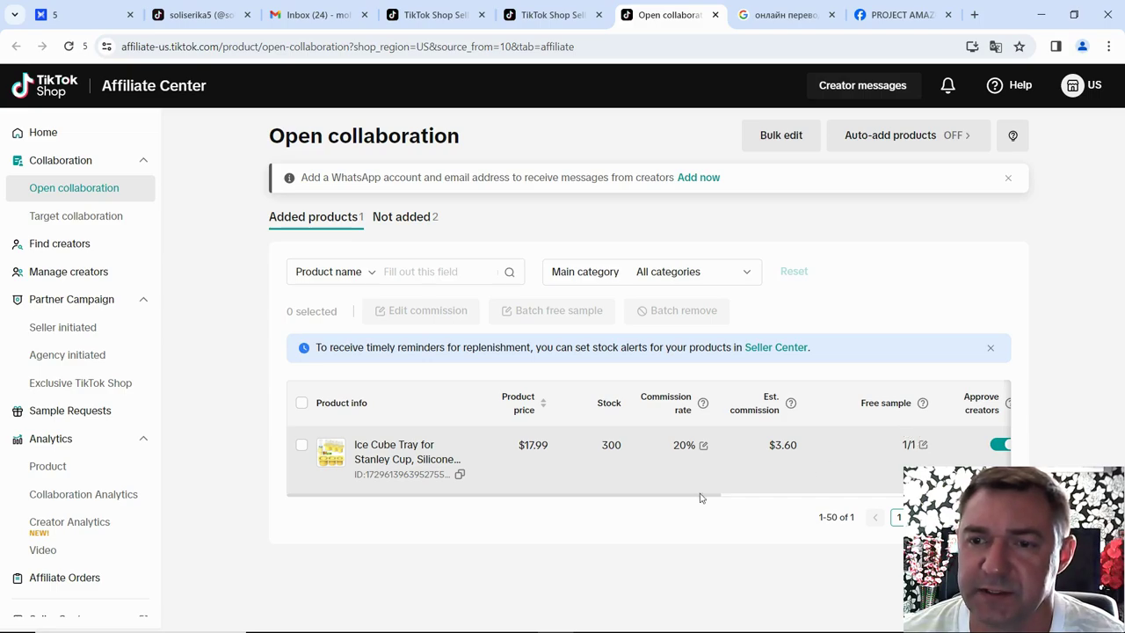
pyautogui.moveTo(678, 499)
pyautogui.mouseDown()
pyautogui.moveTo(691, 494)
pyautogui.moveTo(660, 500)
pyautogui.mouseUp()
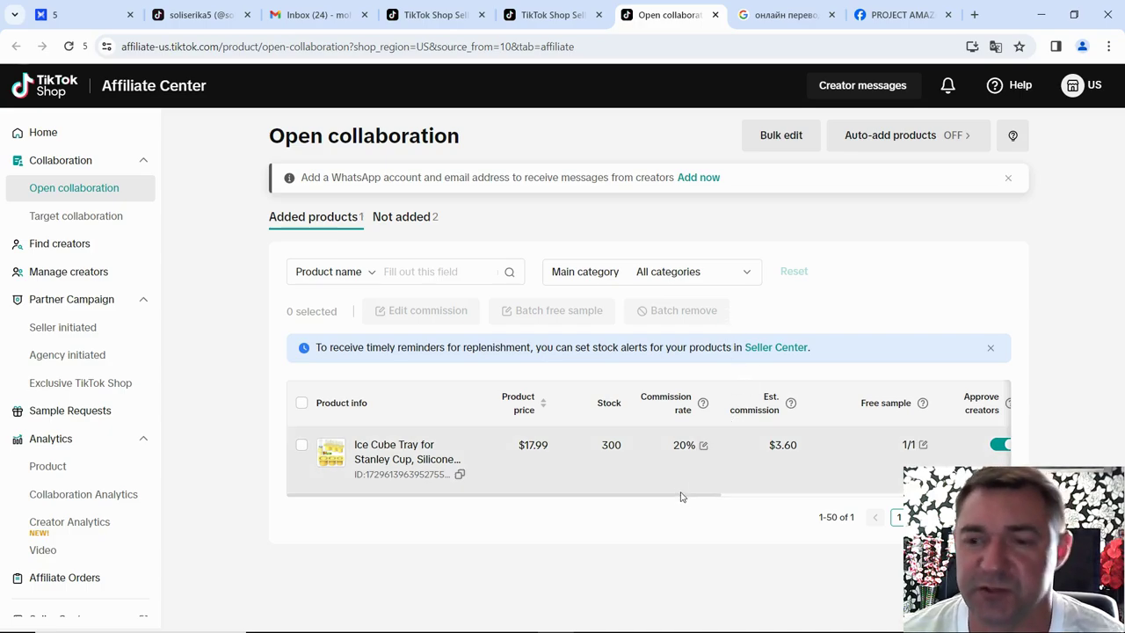
pyautogui.tripleClick(684, 445)
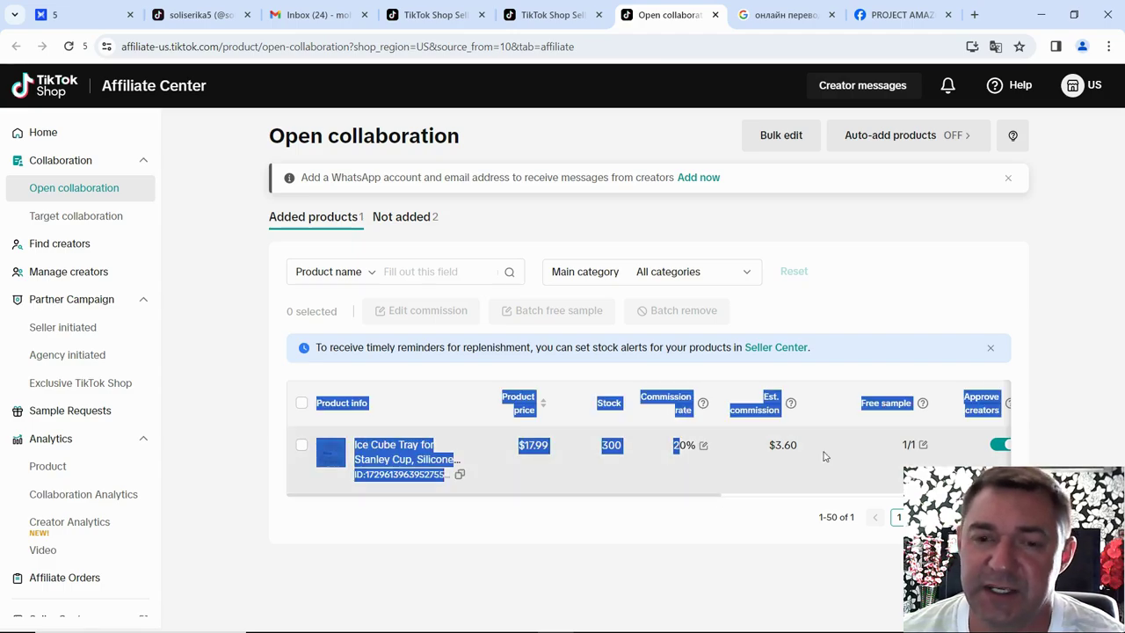
pyautogui.click(801, 484)
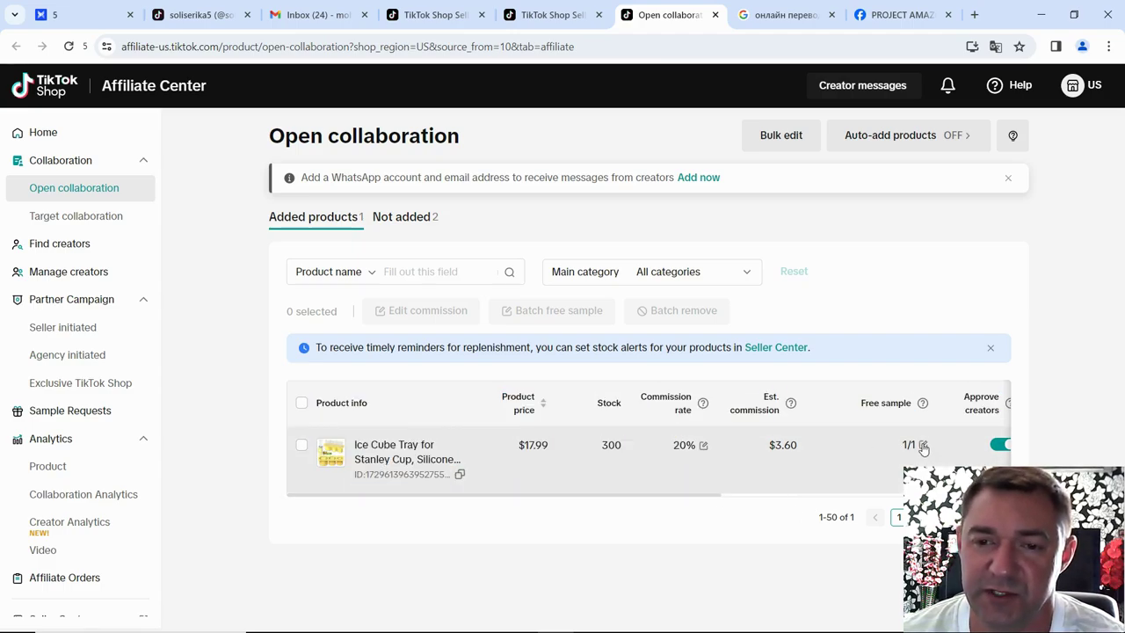
# - Edit the free sample settings of the ice cube tray and set the sample quantity to 50
pyautogui.click(923, 446)
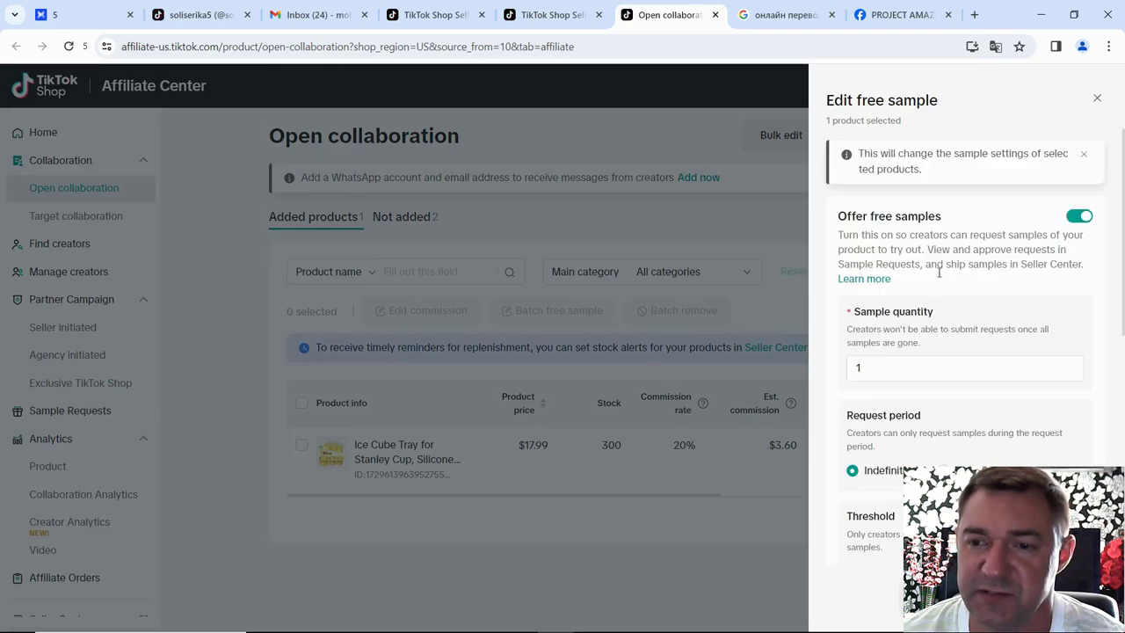
pyautogui.click(888, 370)
pyautogui.press('BackSpace')
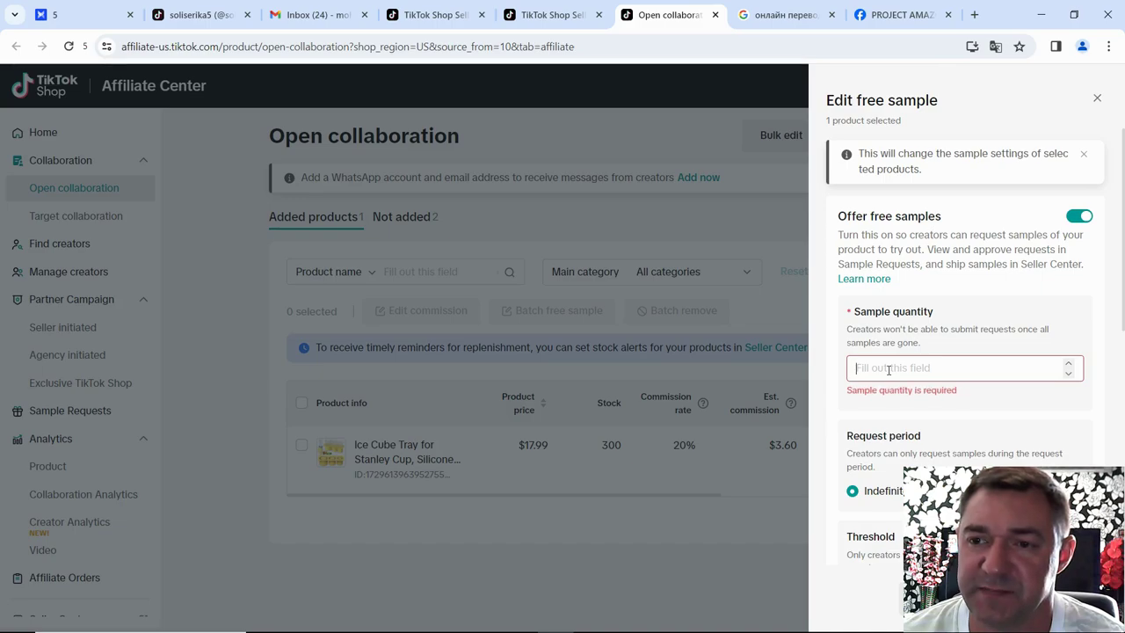
pyautogui.write('50')
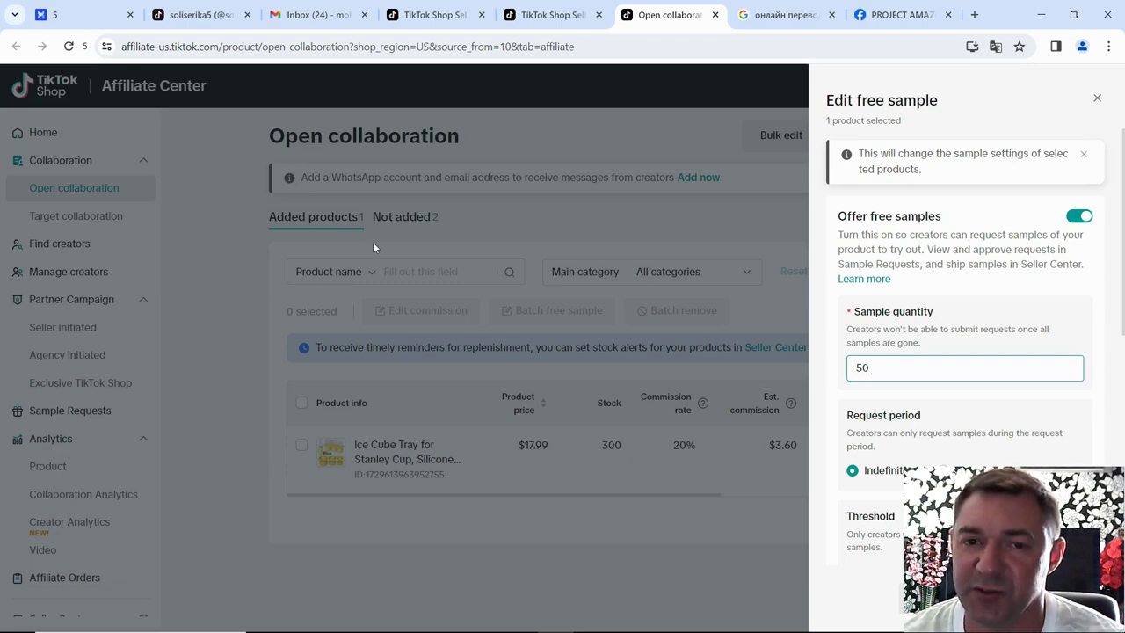
# - Examine the free sample request period and the creator thresholds for content category, fans number, 30-day sales volume and average views per video
pyautogui.scroll(-3, 874, 377)
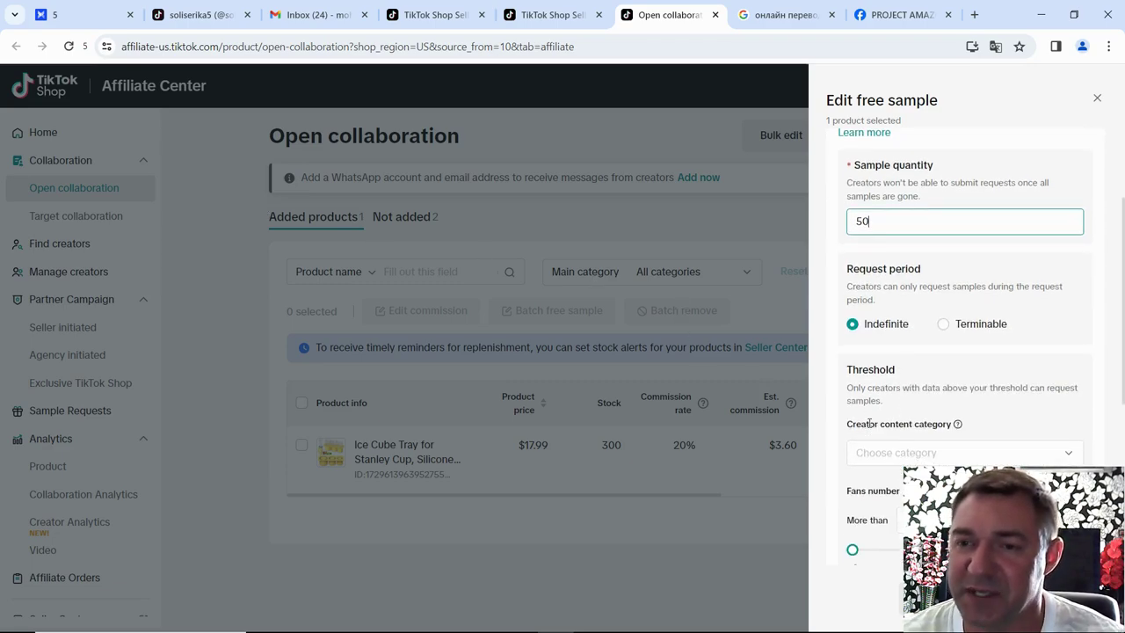
pyautogui.scroll(-2, 984, 369)
pyautogui.scroll(5, 939, 356)
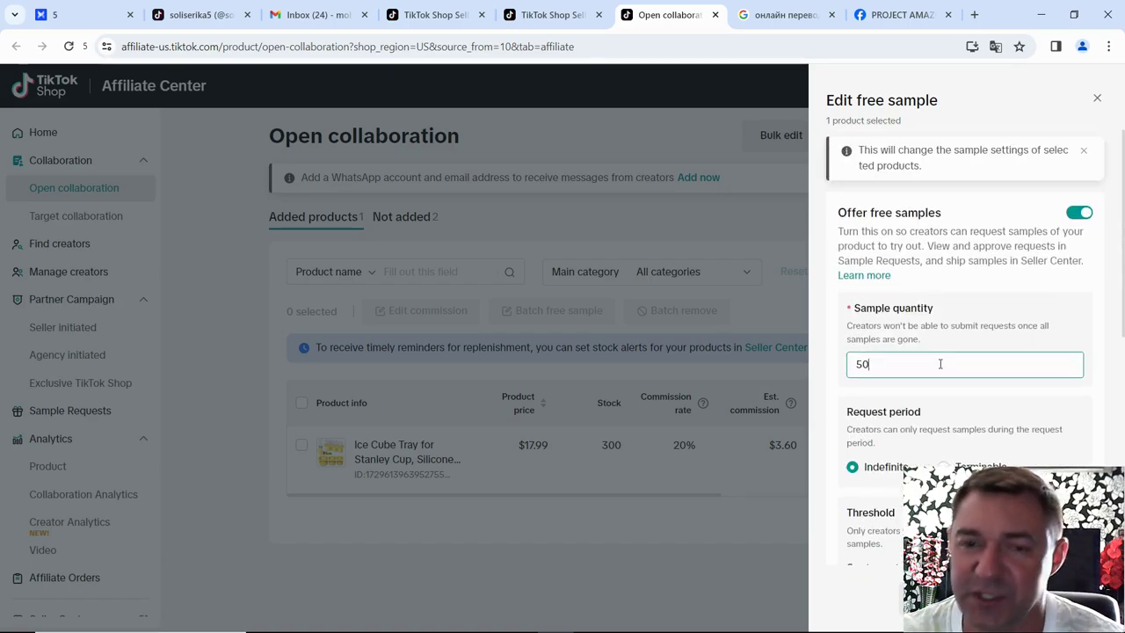
pyautogui.scroll(-3, 939, 357)
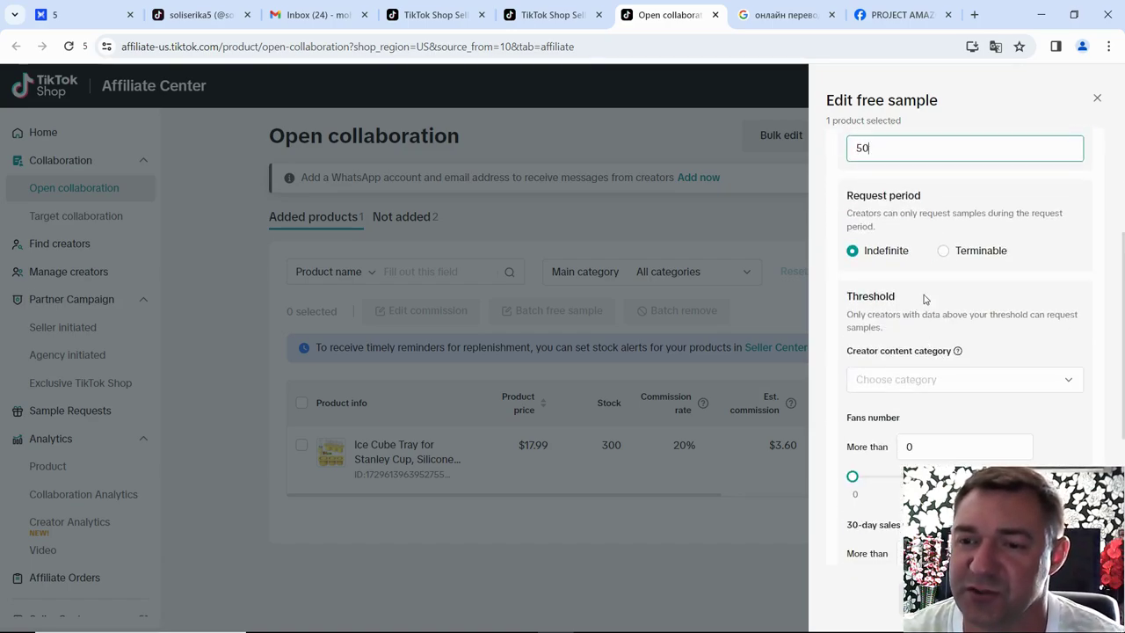
pyautogui.scroll(-4, 924, 299)
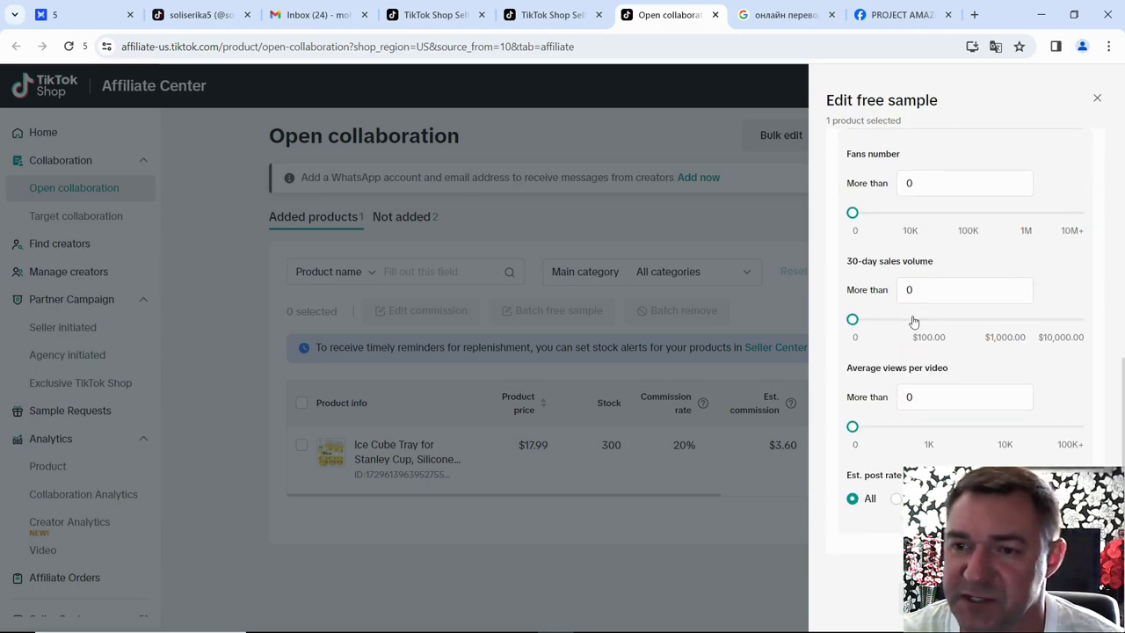
pyautogui.scroll(1, 892, 356)
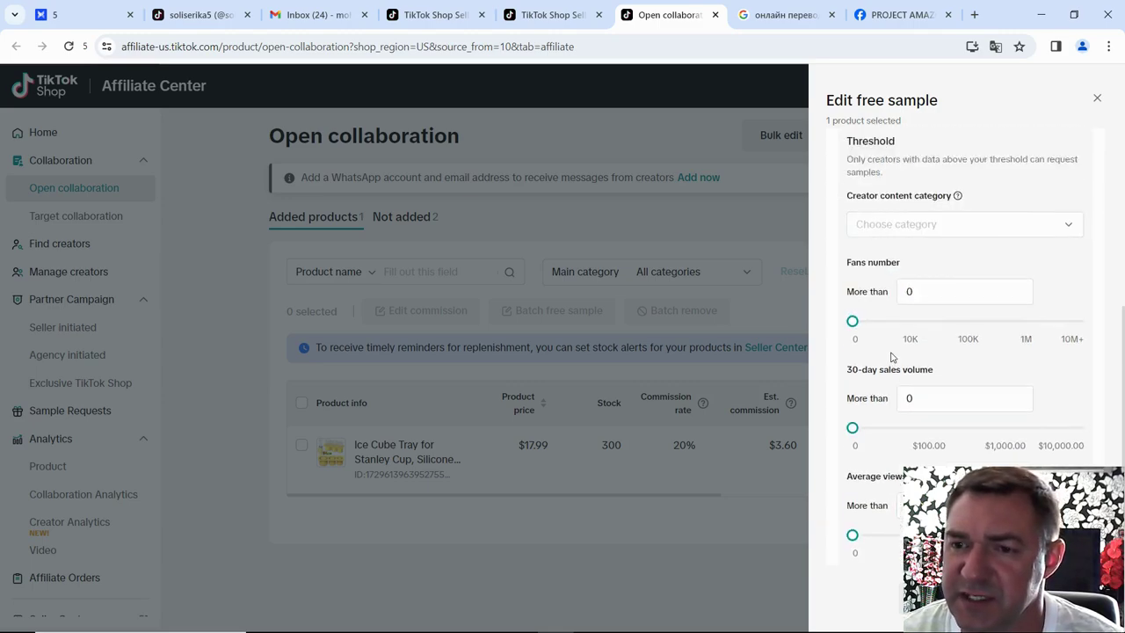
pyautogui.scroll(1, 892, 356)
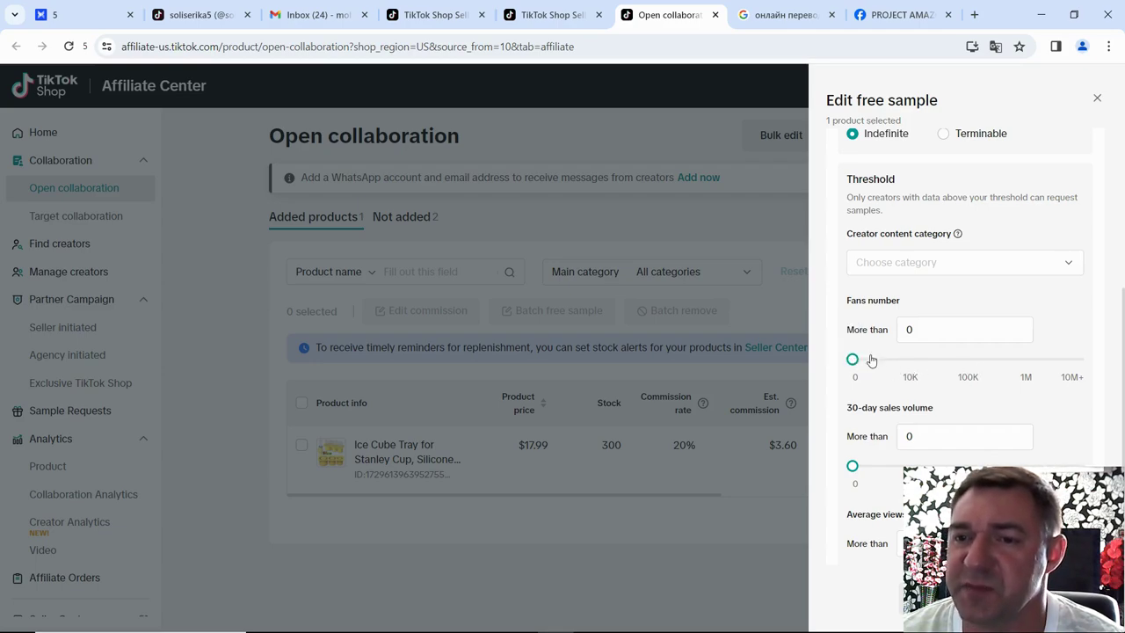
pyautogui.scroll(-1, 927, 355)
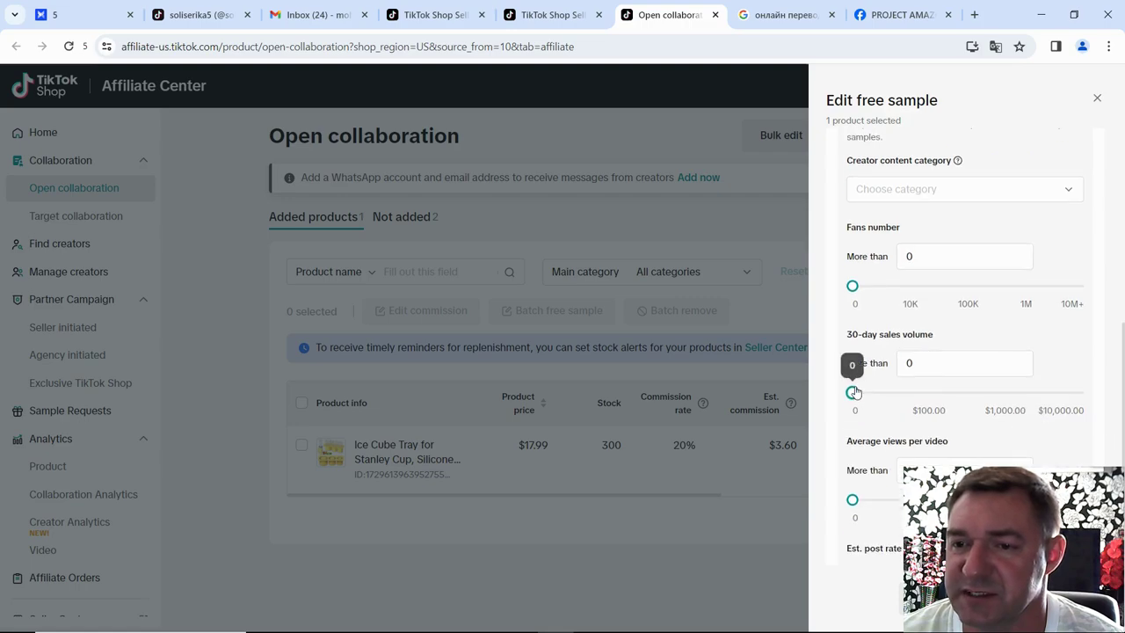
pyautogui.scroll(-1, 929, 389)
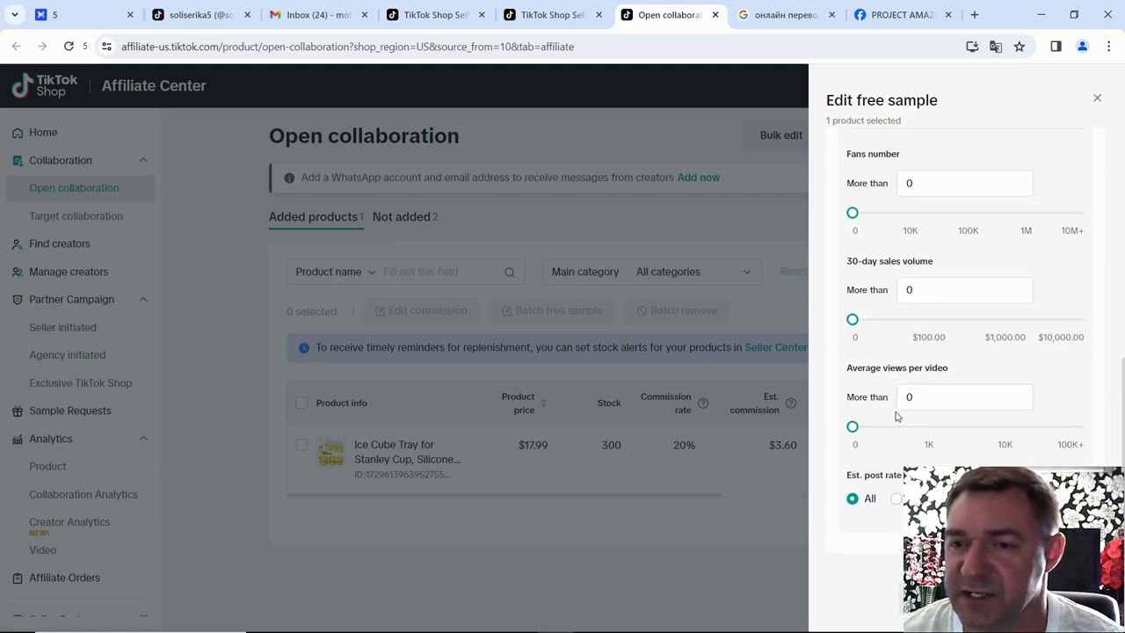
pyautogui.scroll(3, 884, 420)
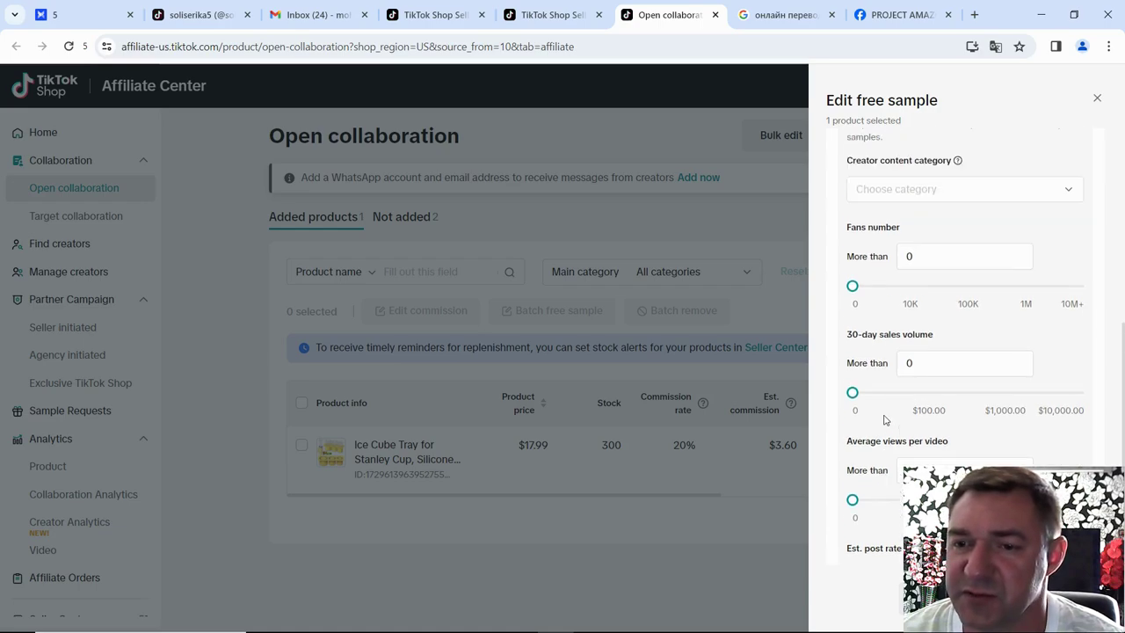
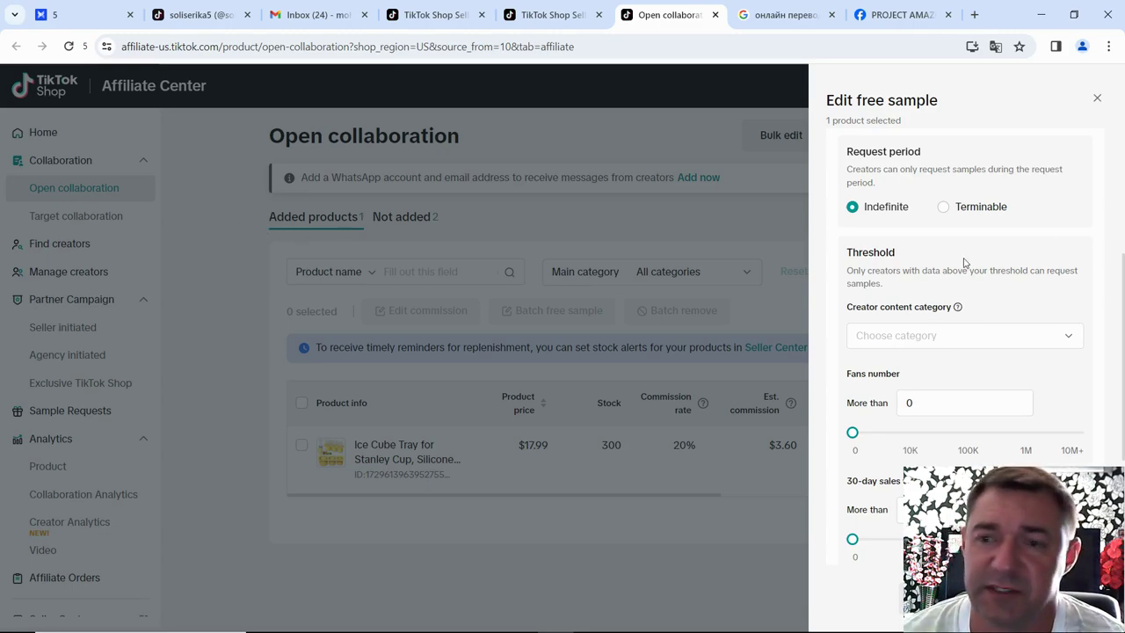
# - Apply the new free sample rule to the ice cube tray, overwriting the existing rule
pyautogui.scroll(-3, 967, 264)
pyautogui.click(1067, 597)
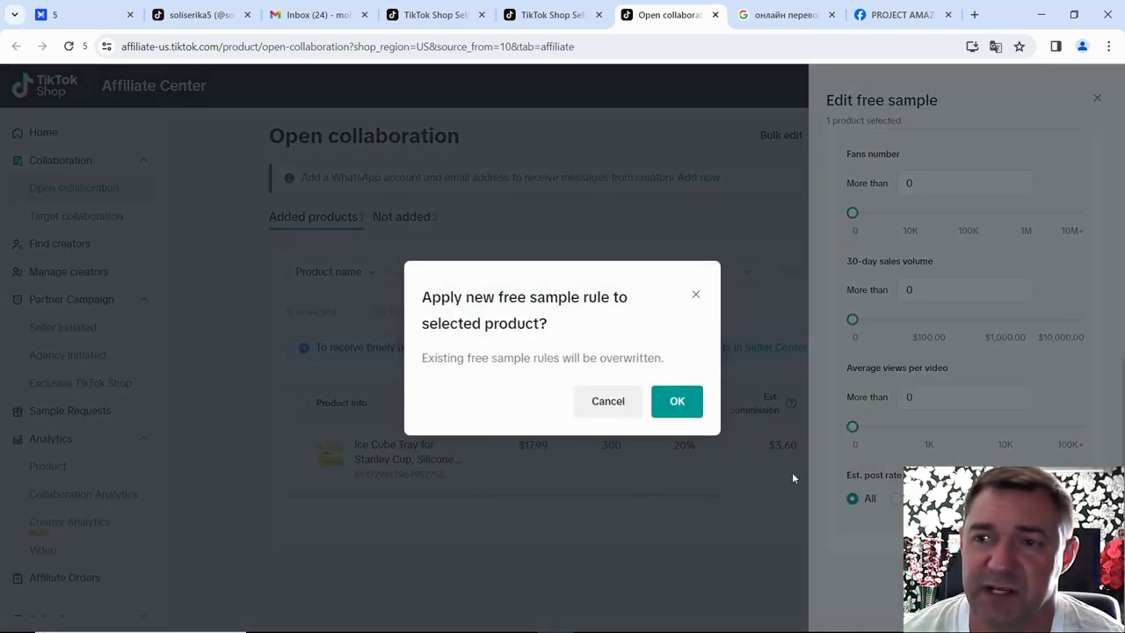
pyautogui.click(692, 408)
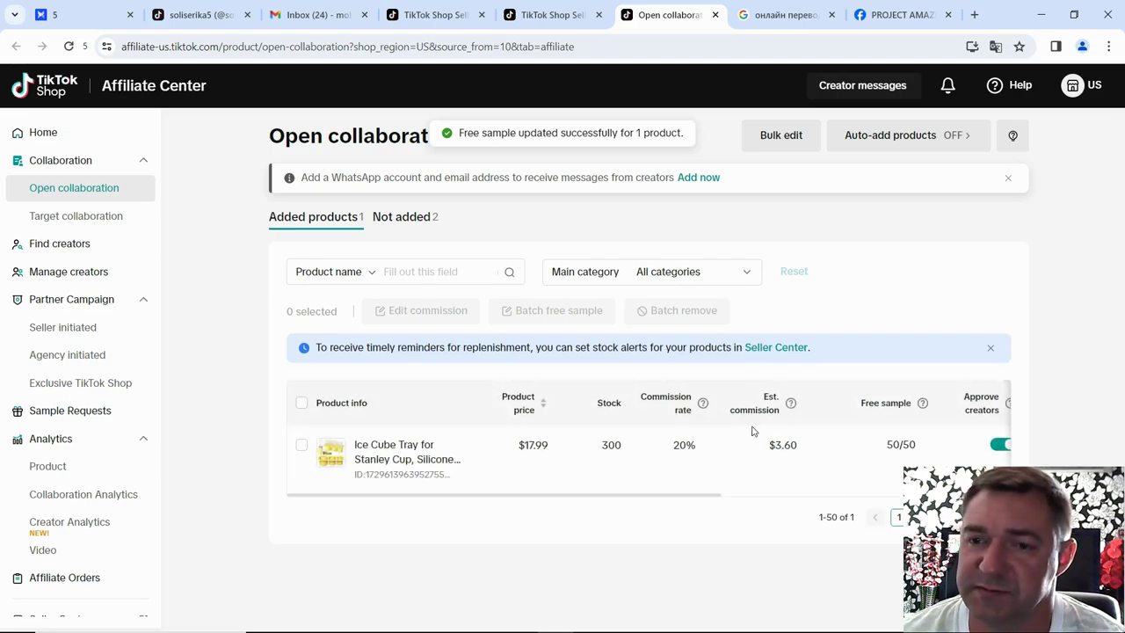
# - Review the ice cube tray's remaining open collaboration columns and check the list of products not yet added
pyautogui.moveTo(638, 497); pyautogui.dragTo(783, 469)
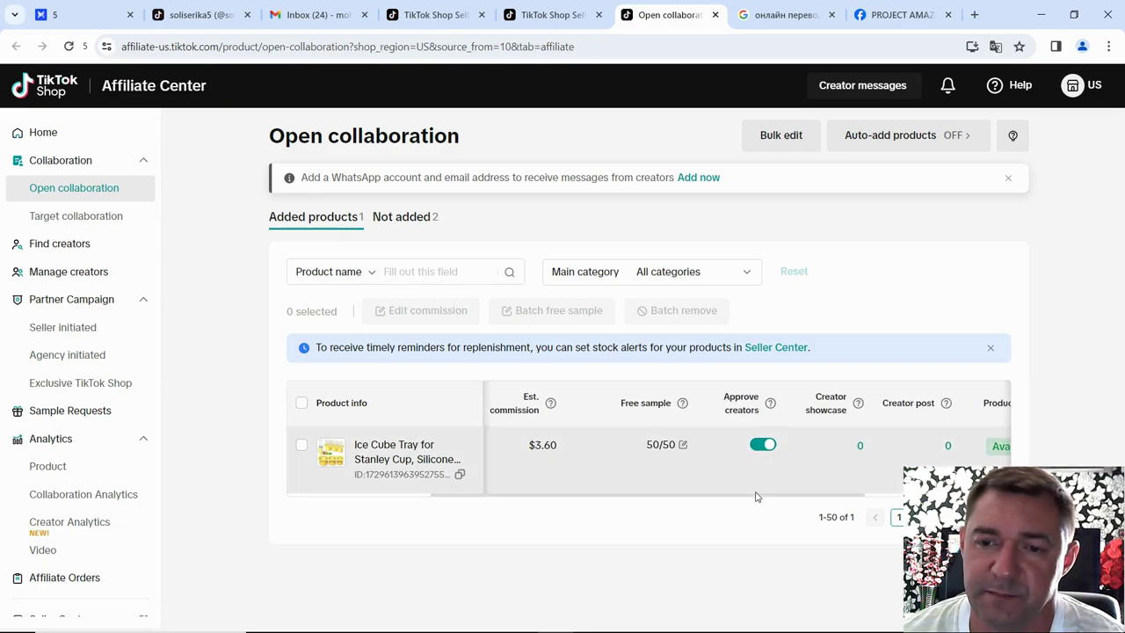
pyautogui.doubleClick(781, 499)
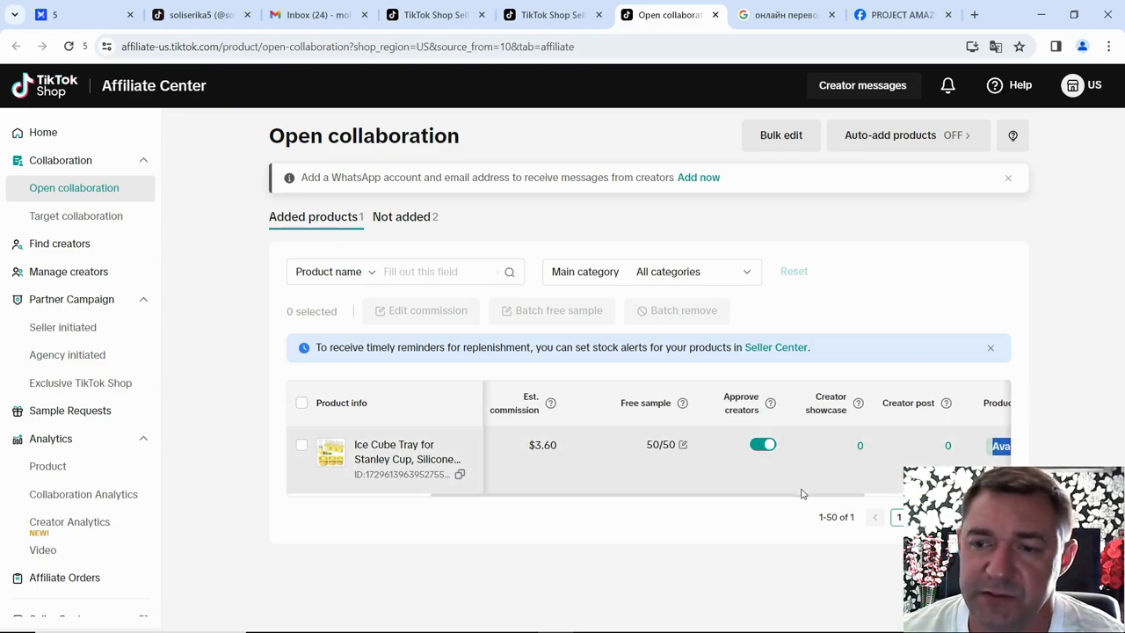
pyautogui.moveTo(803, 497); pyautogui.dragTo(620, 485)
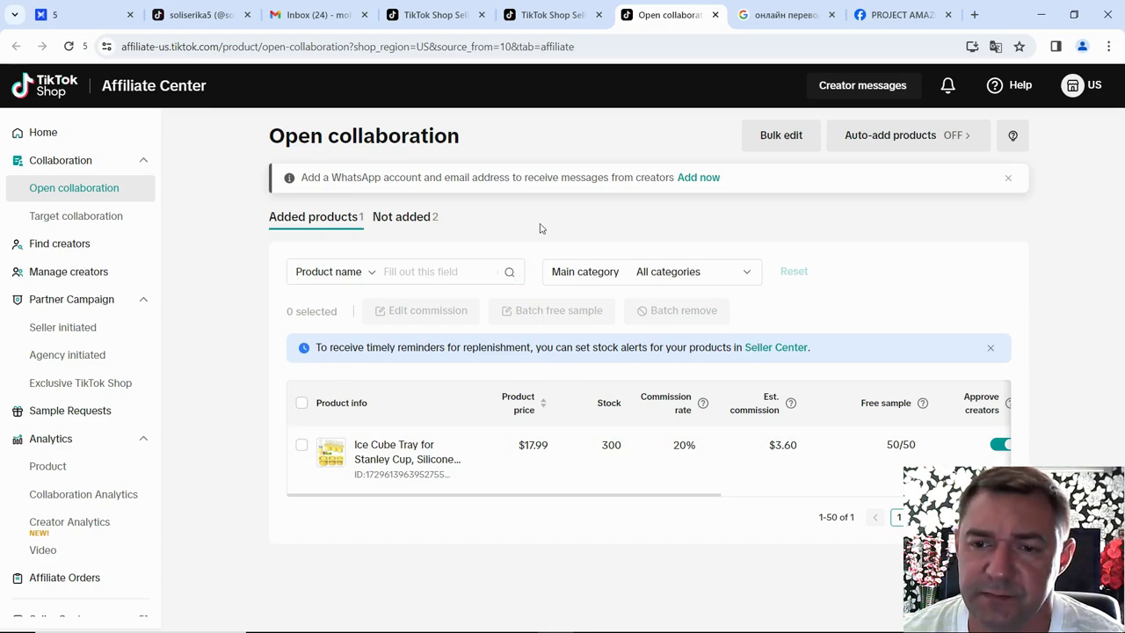
pyautogui.click(396, 226)
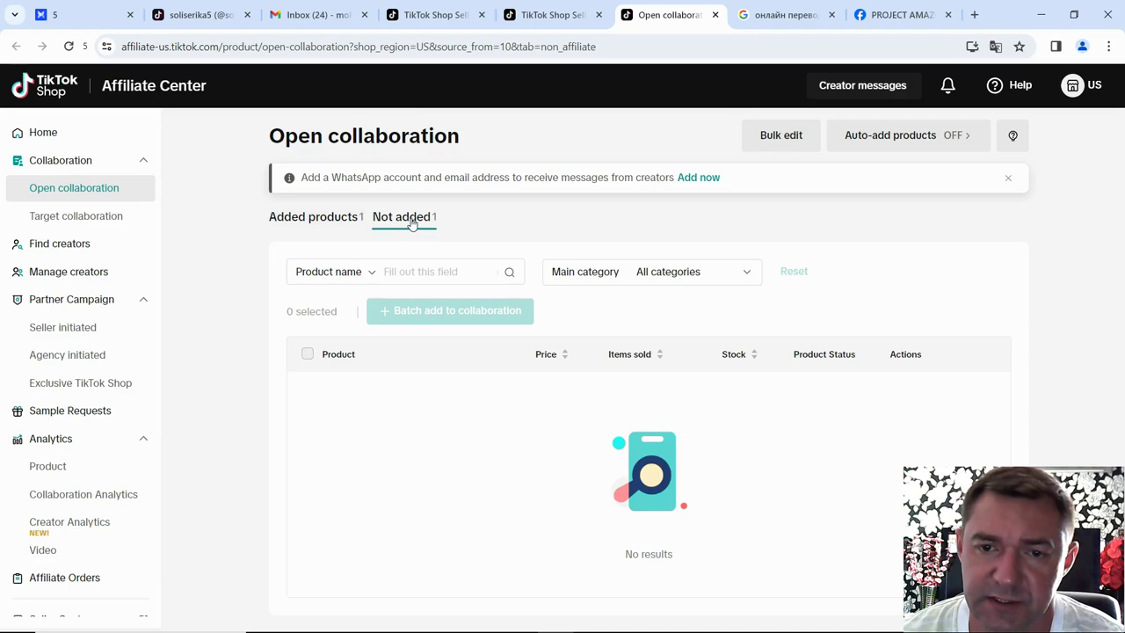
pyautogui.click(307, 225)
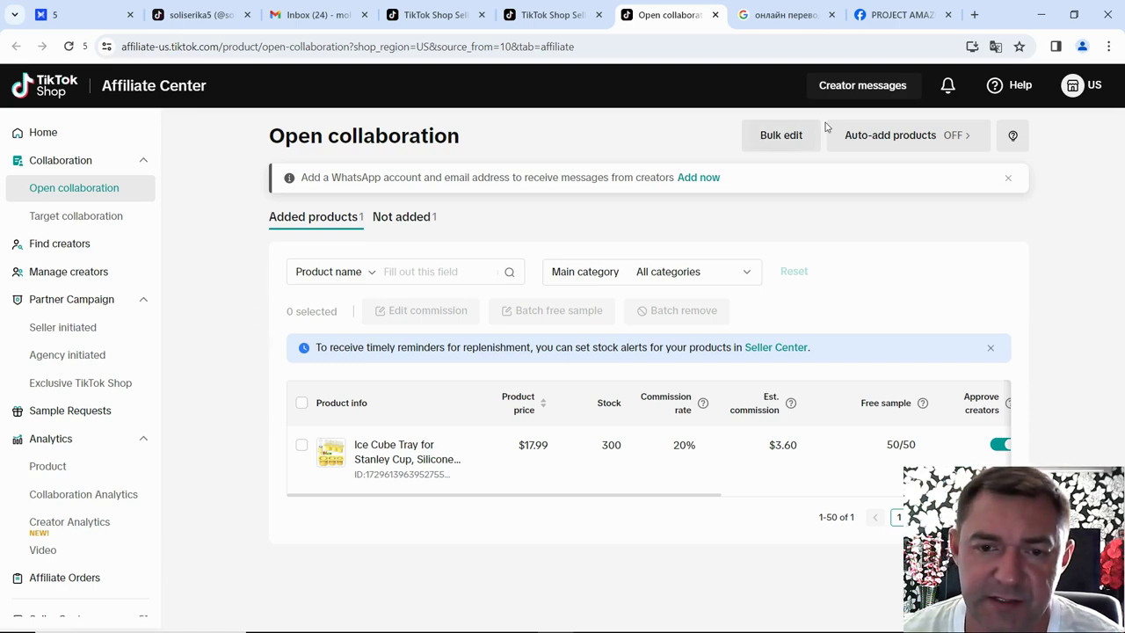
# - View the creator messages inbox, go through its introductory tour and close the inbox
pyautogui.click(868, 90)
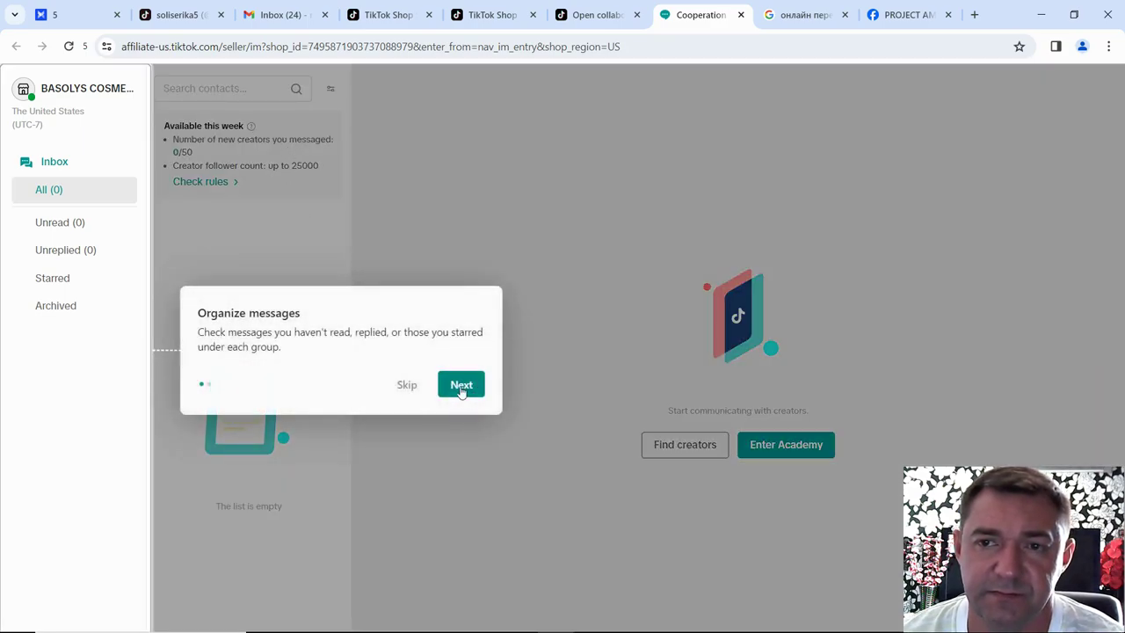
pyautogui.click(462, 385)
pyautogui.click(436, 244)
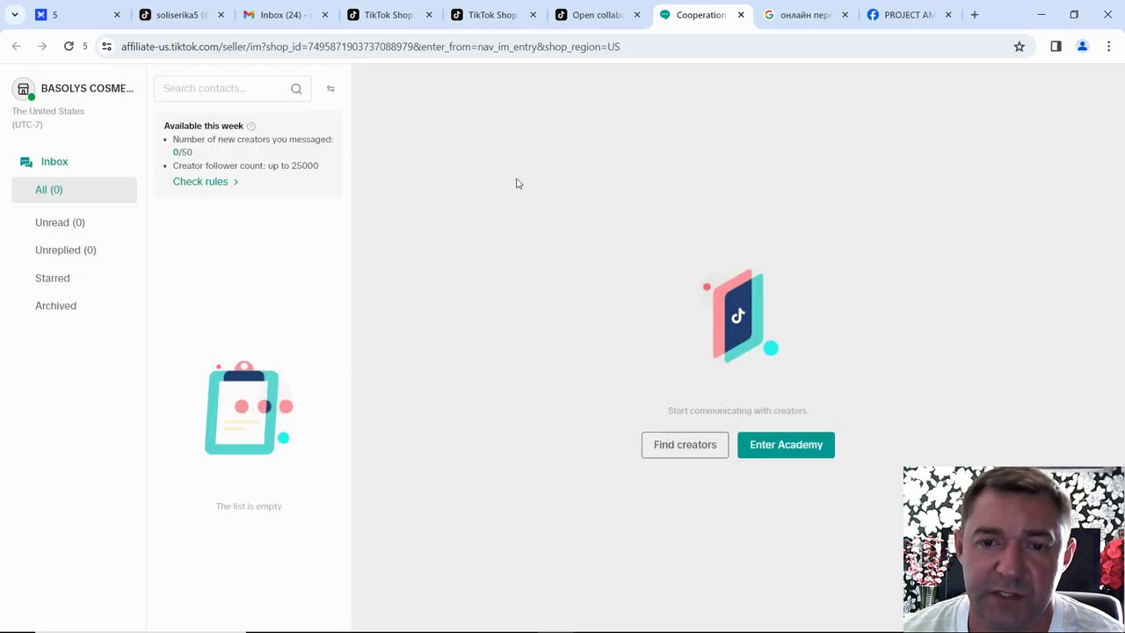
pyautogui.click(741, 15)
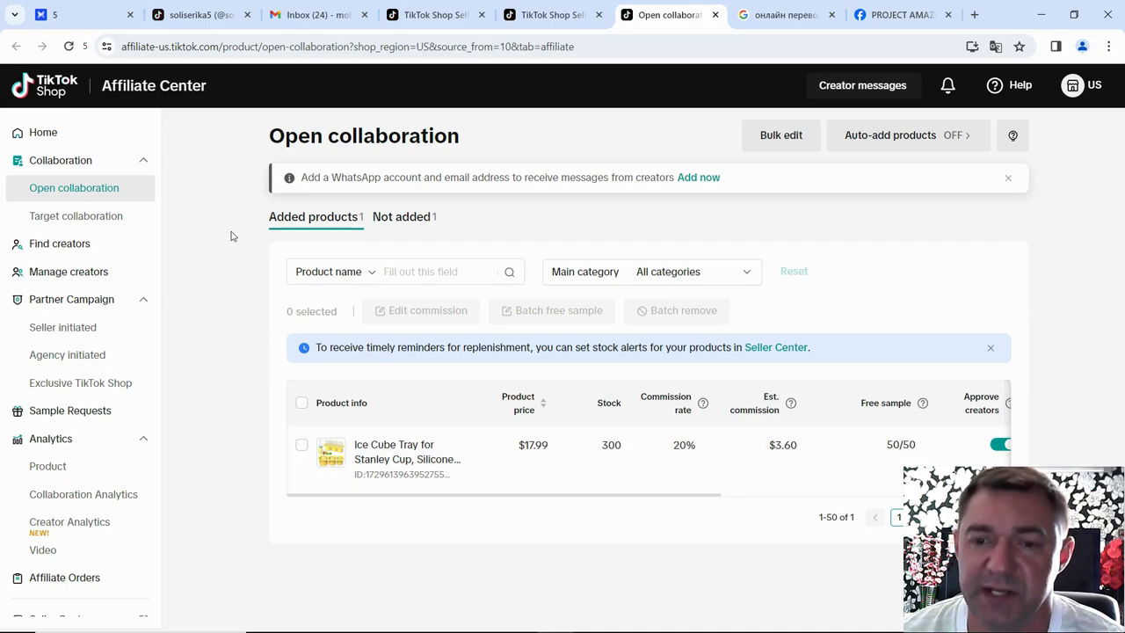
# - Open the creator search page and look through the creators listed by relevancy
pyautogui.click(86, 249)
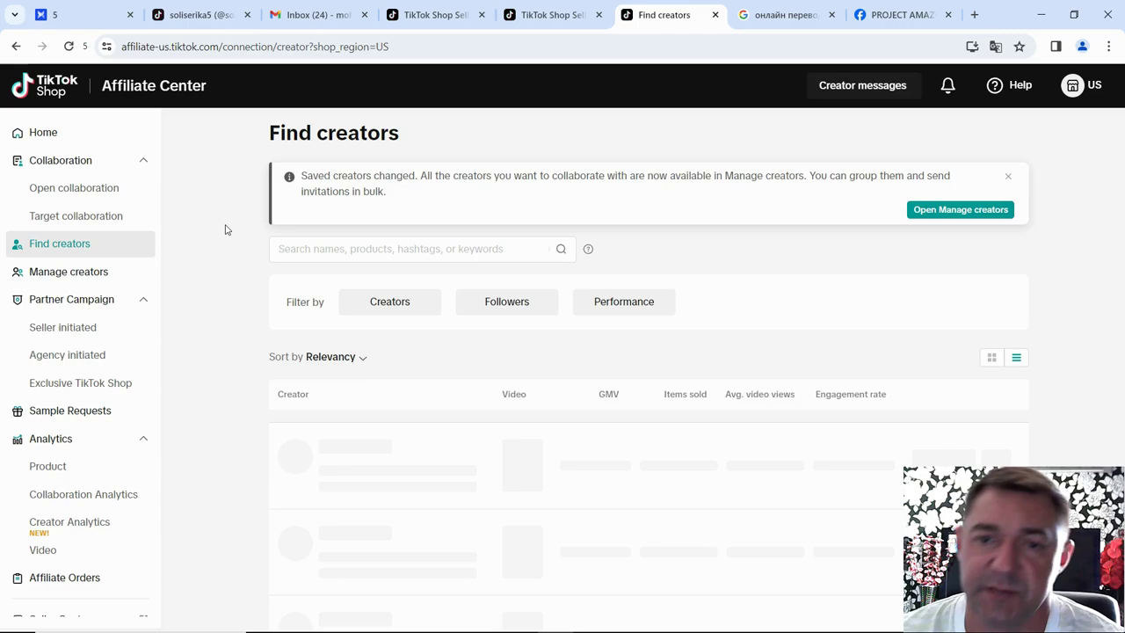
pyautogui.scroll(-1, 226, 229)
pyautogui.scroll(1, 223, 229)
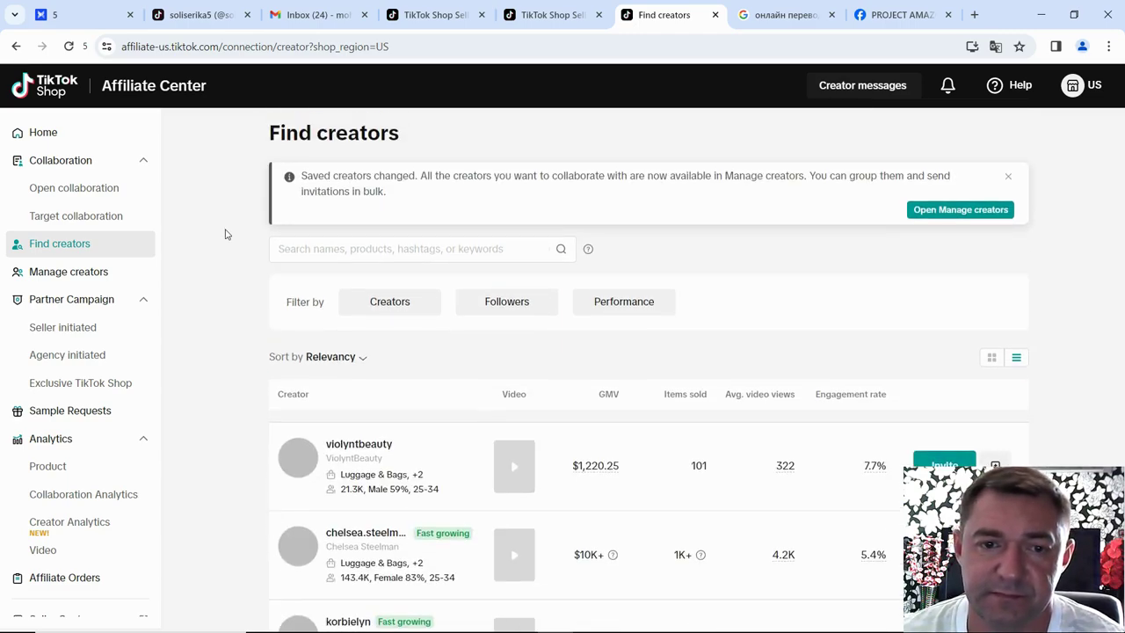
pyautogui.scroll(-2, 223, 253)
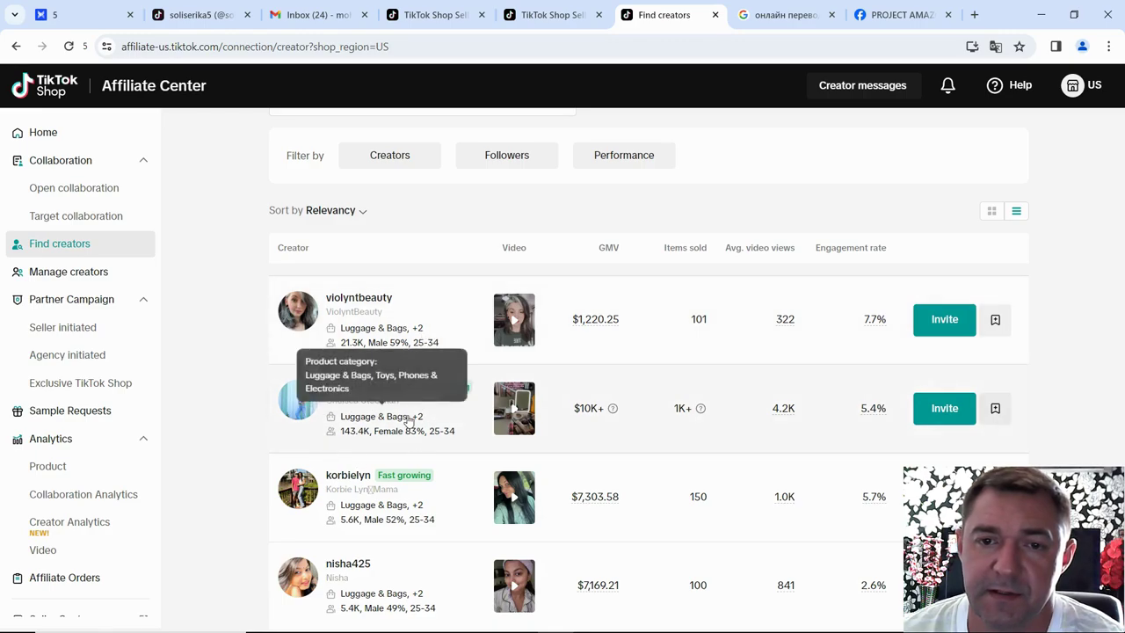
pyautogui.scroll(2, 415, 395)
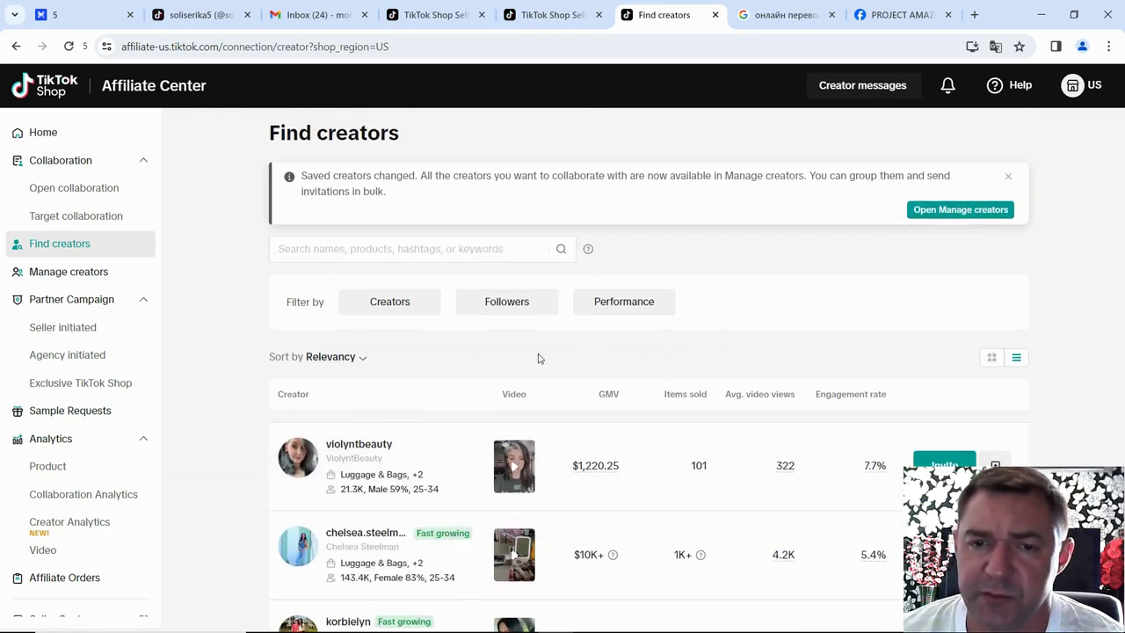
# - Try to show the creator product category filter in Russian, restoring the page's original language and reloading it
pyautogui.click(409, 305)
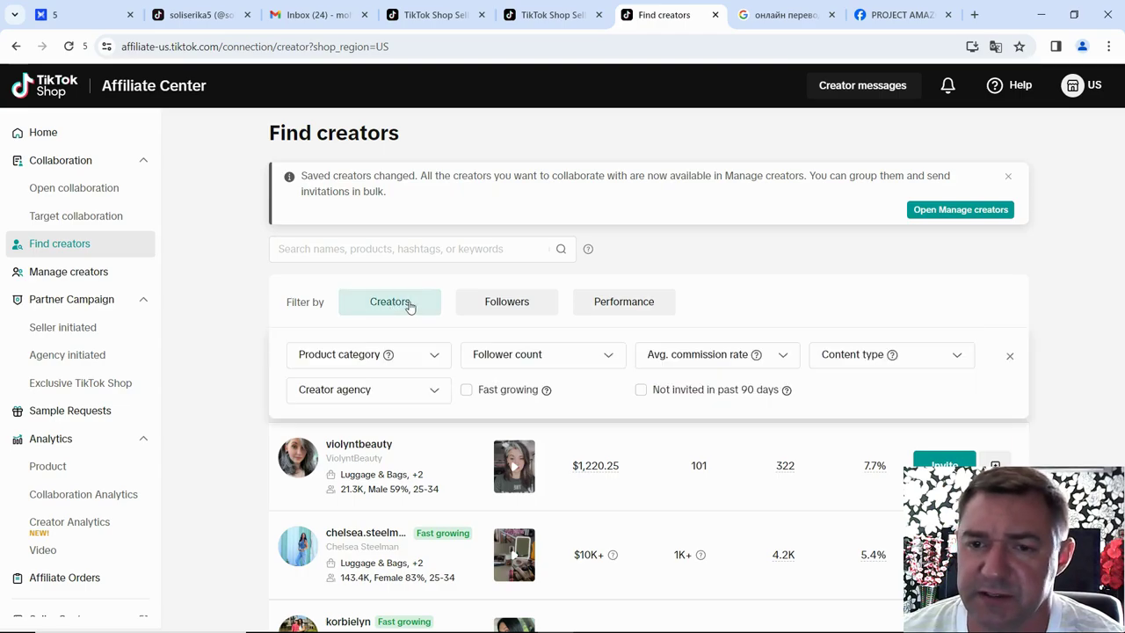
pyautogui.click(436, 358)
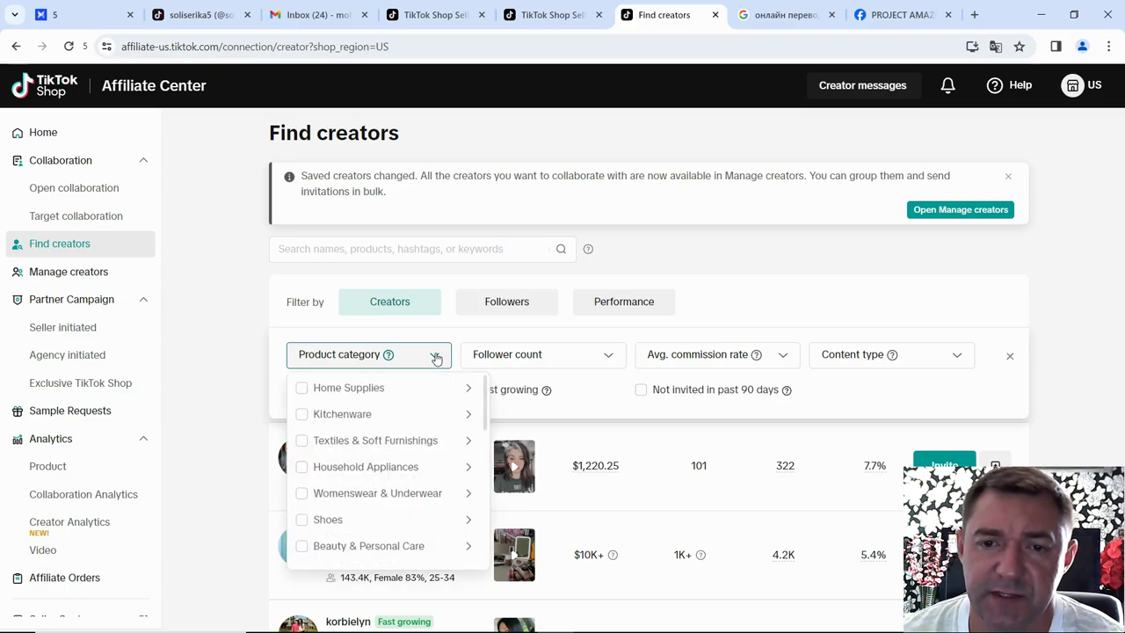
pyautogui.scroll(-1, 436, 358)
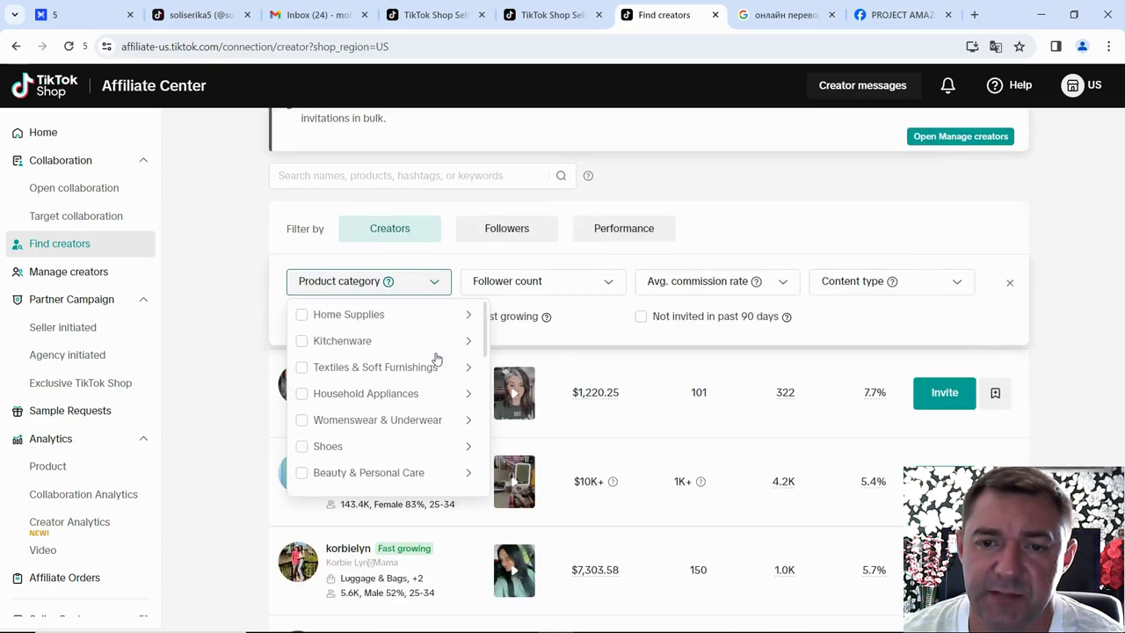
pyautogui.rightClick(247, 248)
pyautogui.click(350, 443)
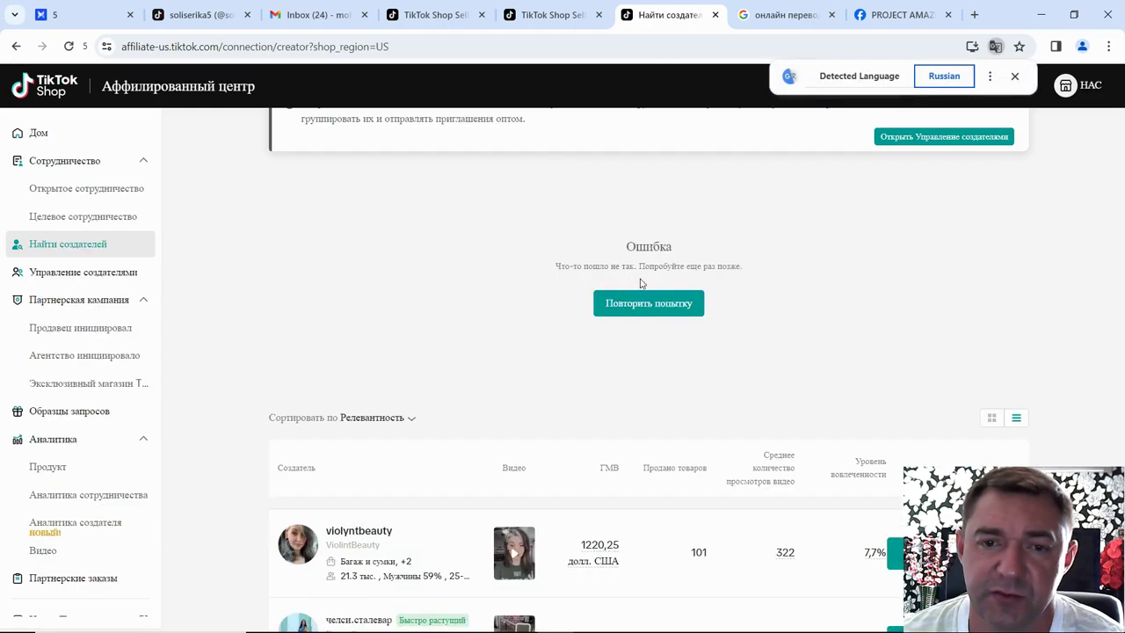
pyautogui.click(861, 77)
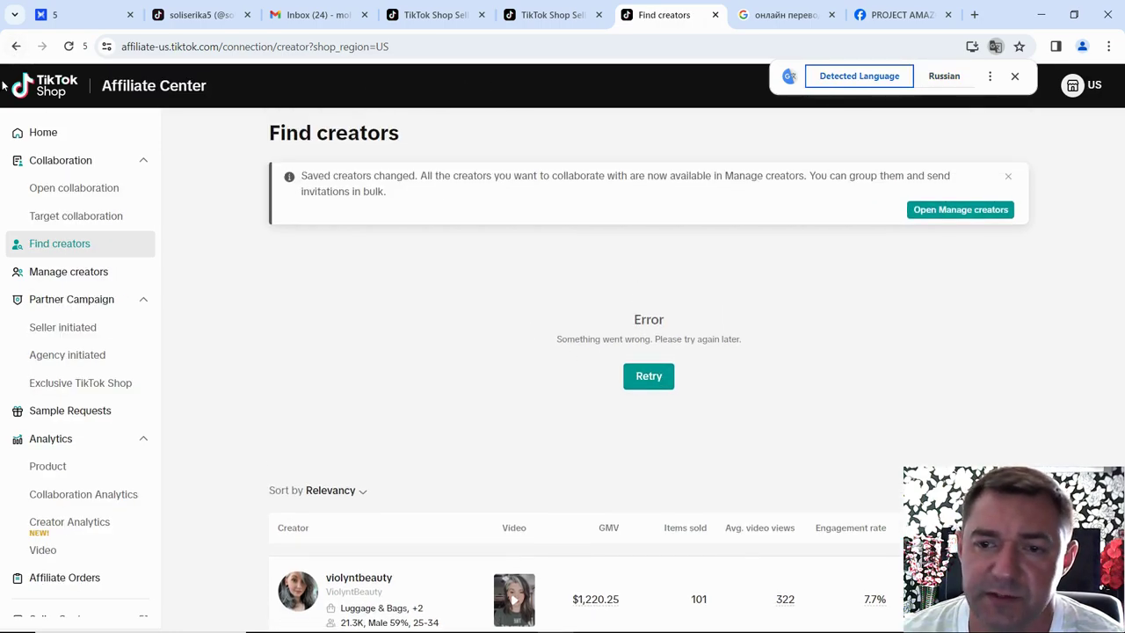
pyautogui.click(69, 47)
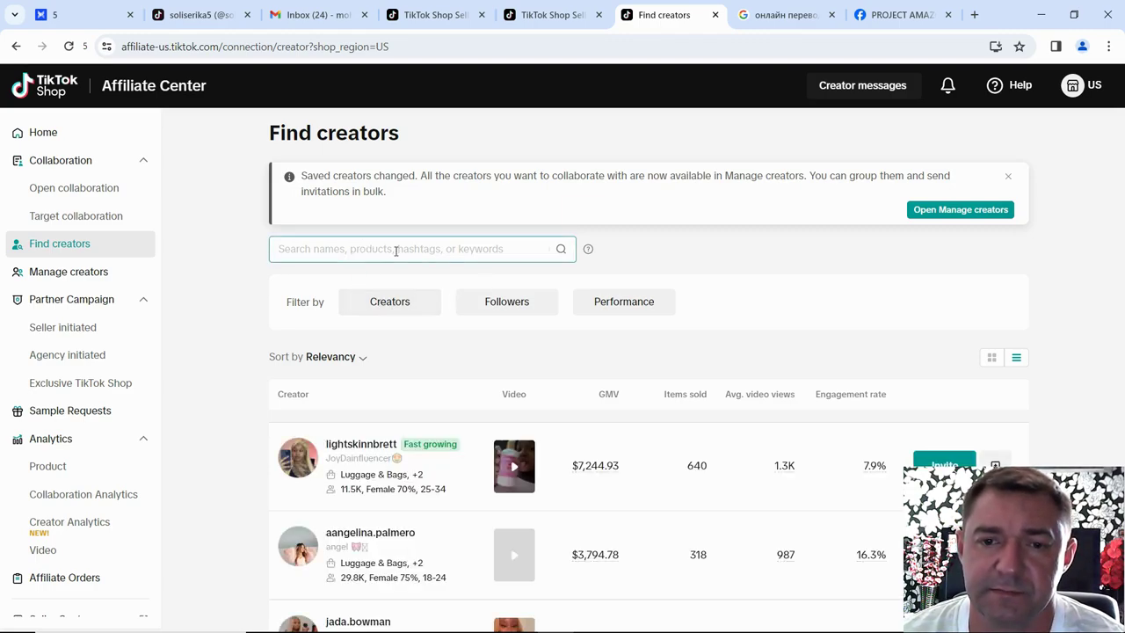
# - Filter the creators by the Kitchenware product category and look through its subcategories
pyautogui.click(390, 303)
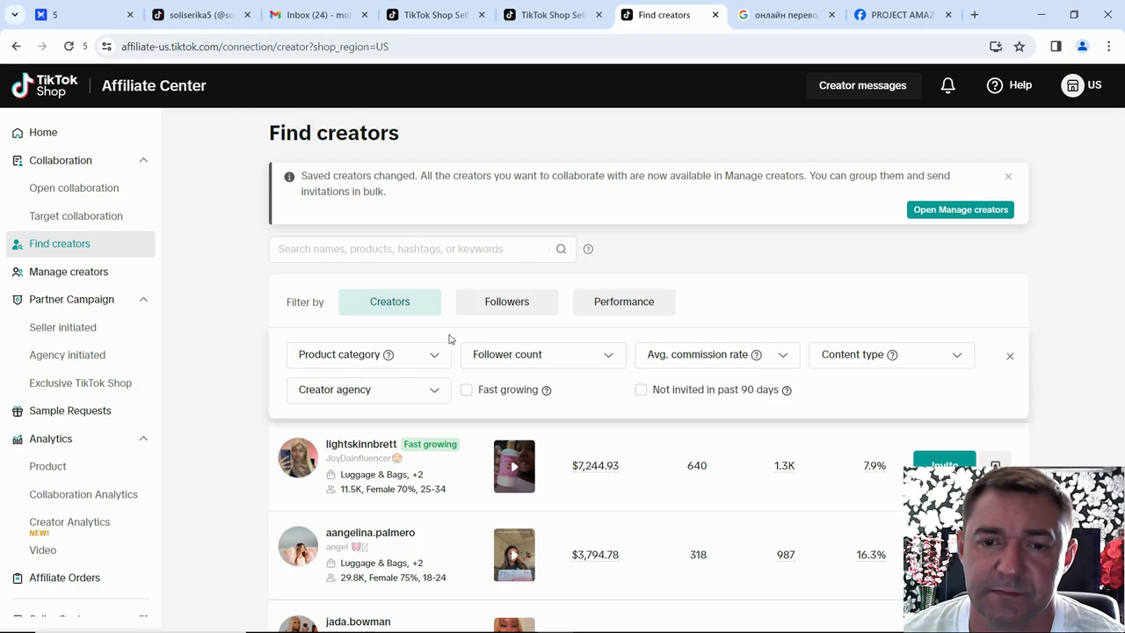
pyautogui.click(435, 357)
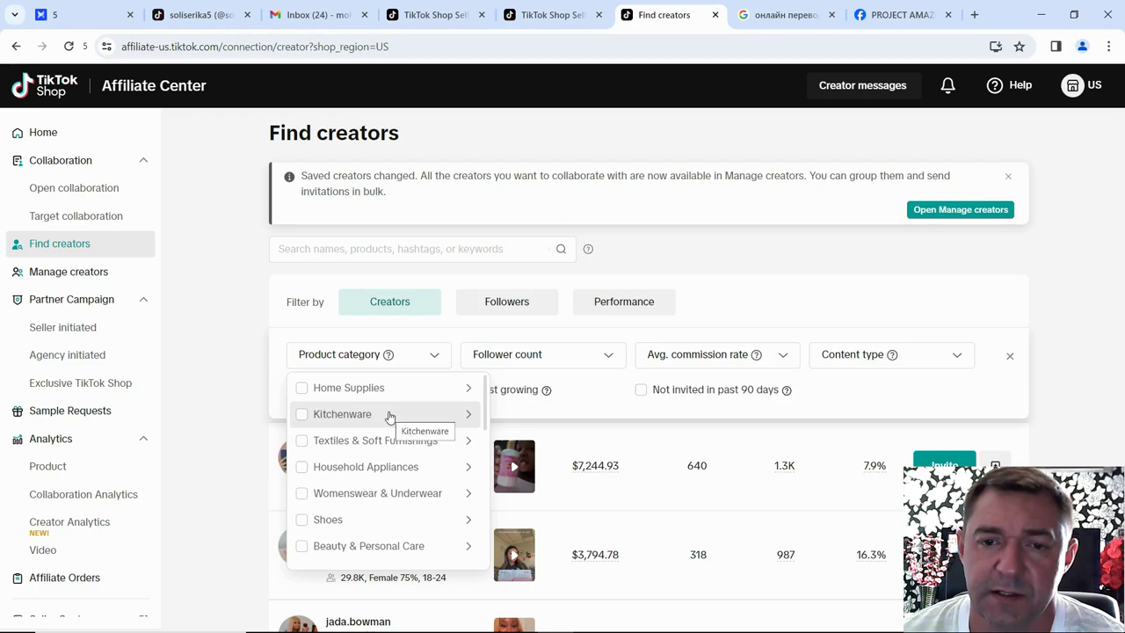
pyautogui.click(301, 418)
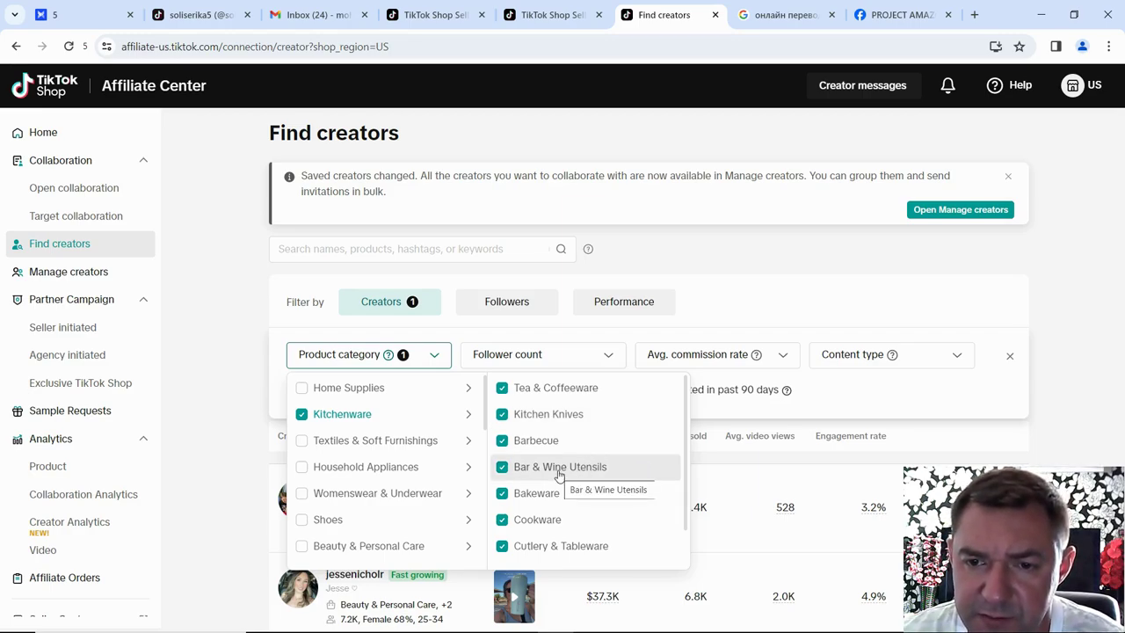
pyautogui.scroll(-1, 558, 475)
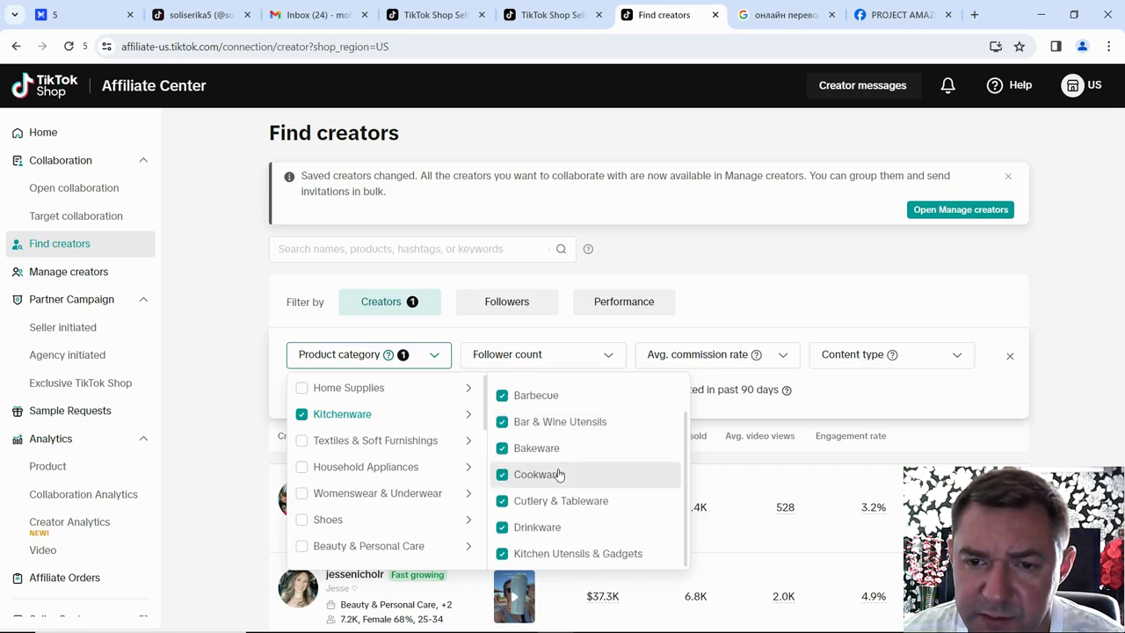
pyautogui.scroll(1, 594, 527)
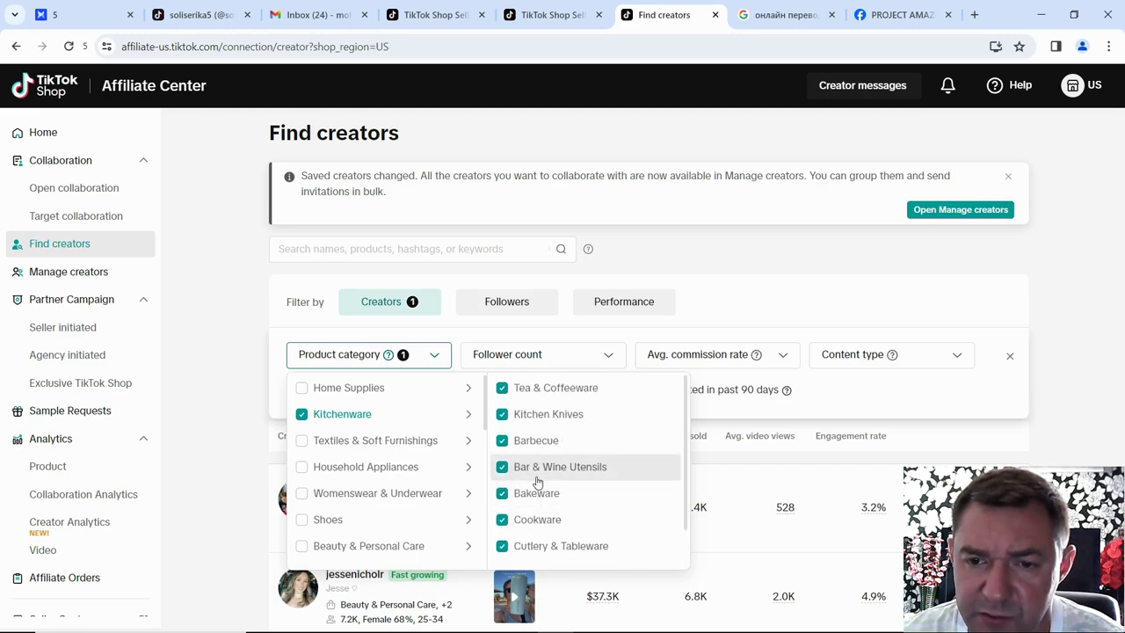
# - Try to translate the filtered creators page into Russian, go back a page and restore the original language
pyautogui.rightClick(628, 422)
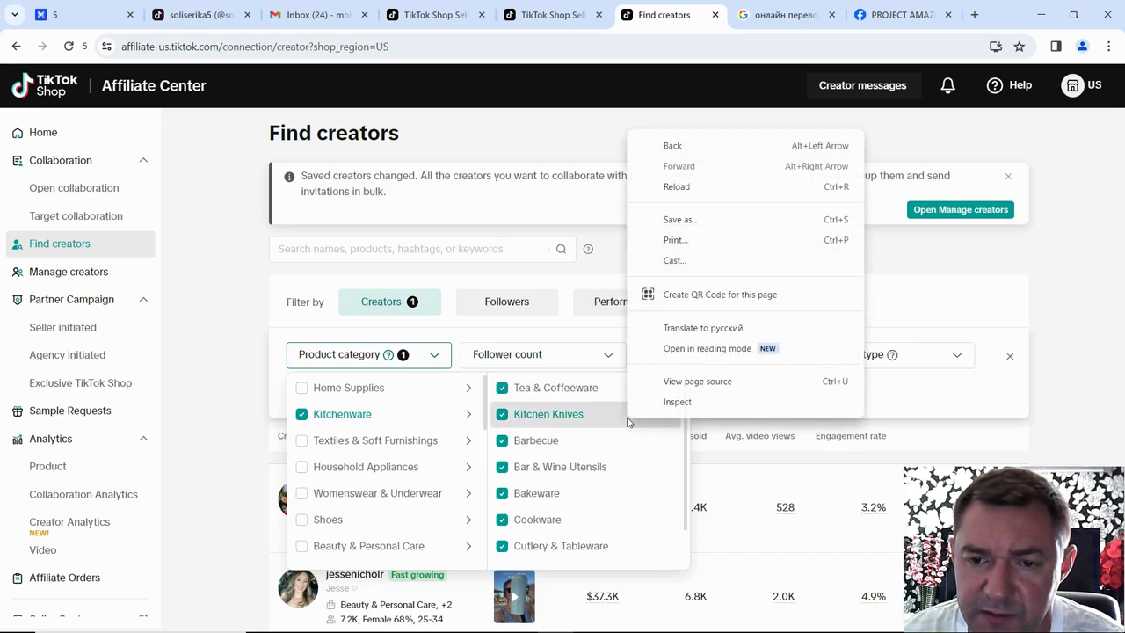
pyautogui.click(717, 327)
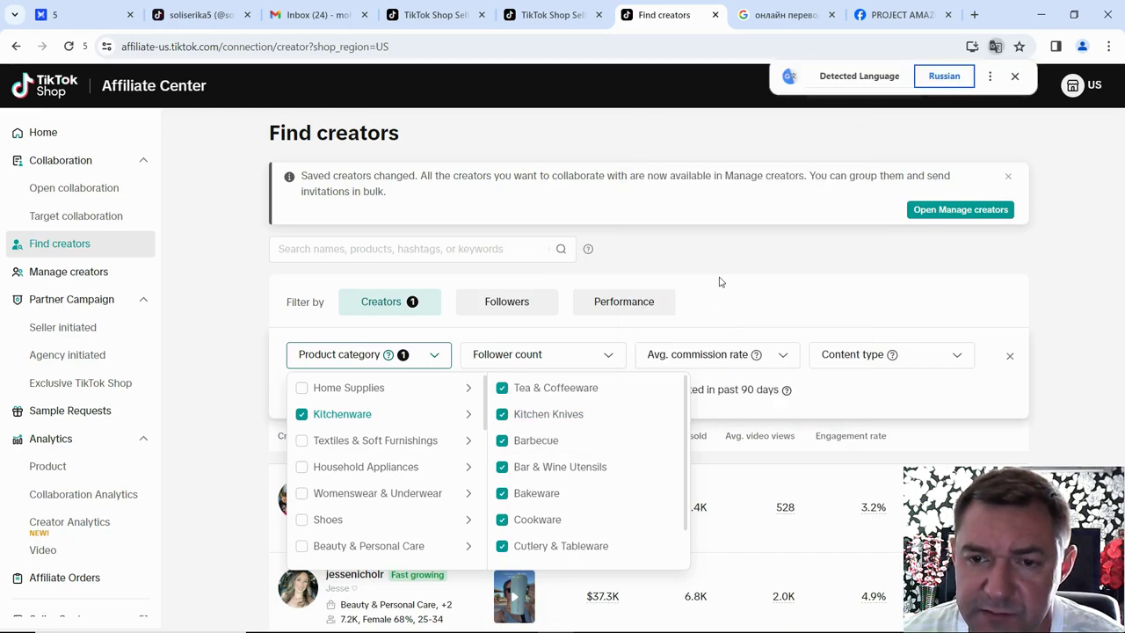
pyautogui.click(15, 46)
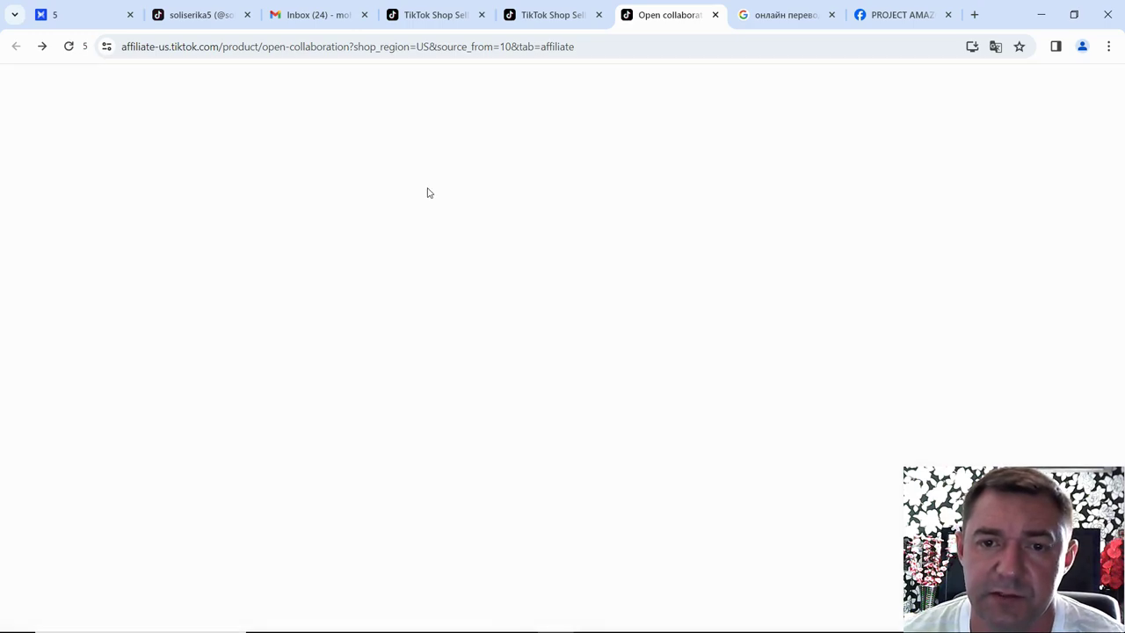
pyautogui.rightClick(576, 146)
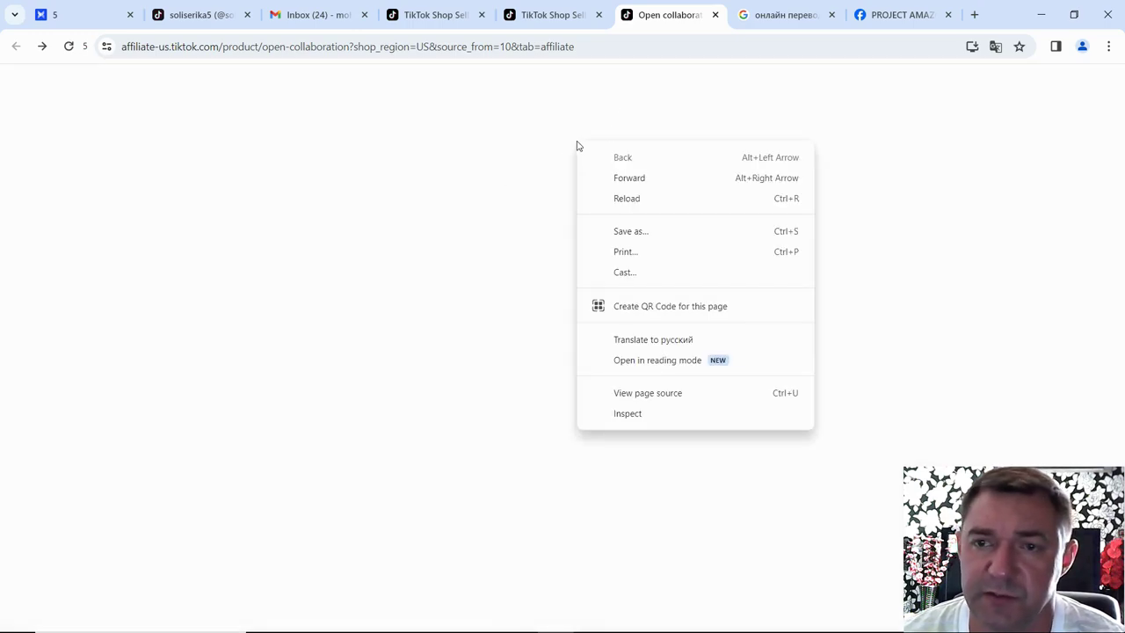
pyautogui.click(681, 339)
pyautogui.click(847, 80)
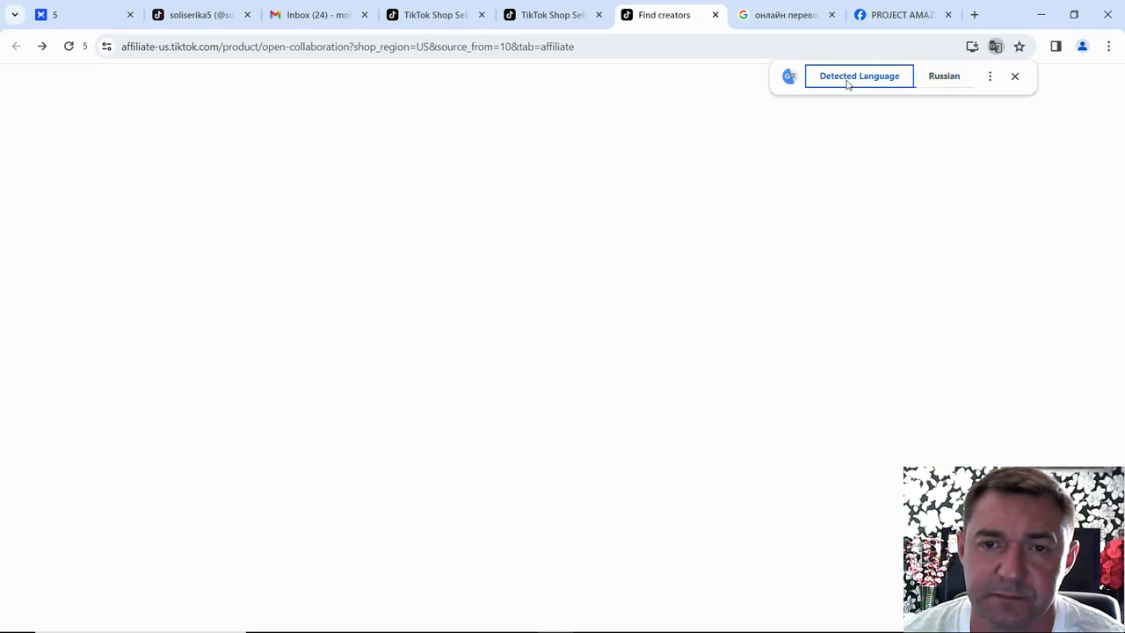
pyautogui.click(1014, 77)
# - Close the broken Affiliate Center page, reopen it by creating the first open collaboration in Seller Center, and open Find creators
pyautogui.click(565, 17)
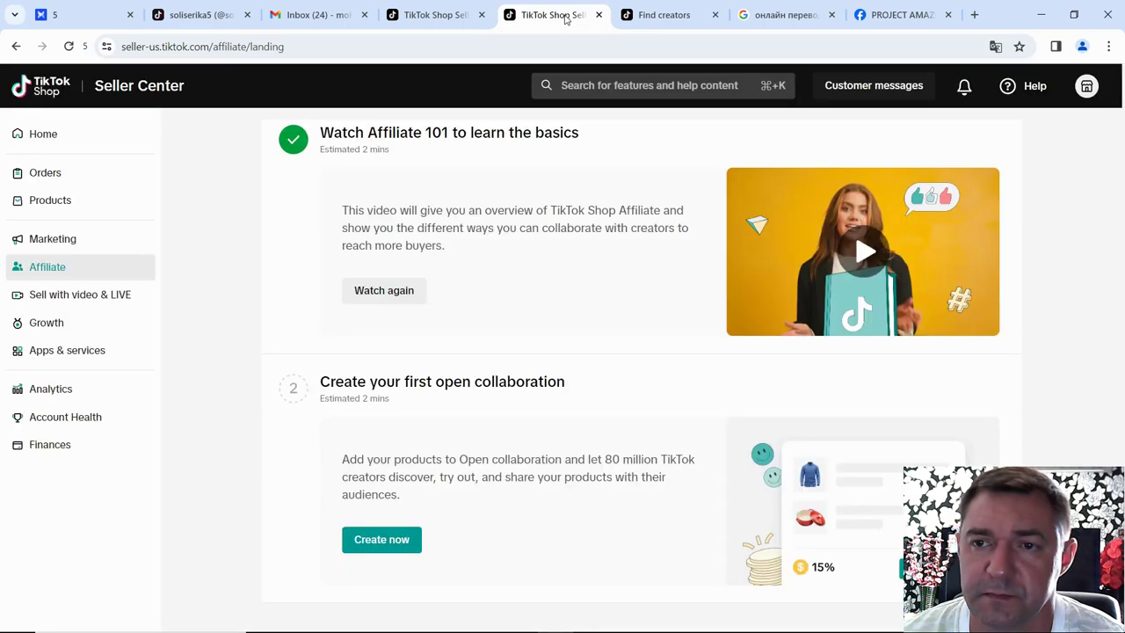
pyautogui.click(715, 15)
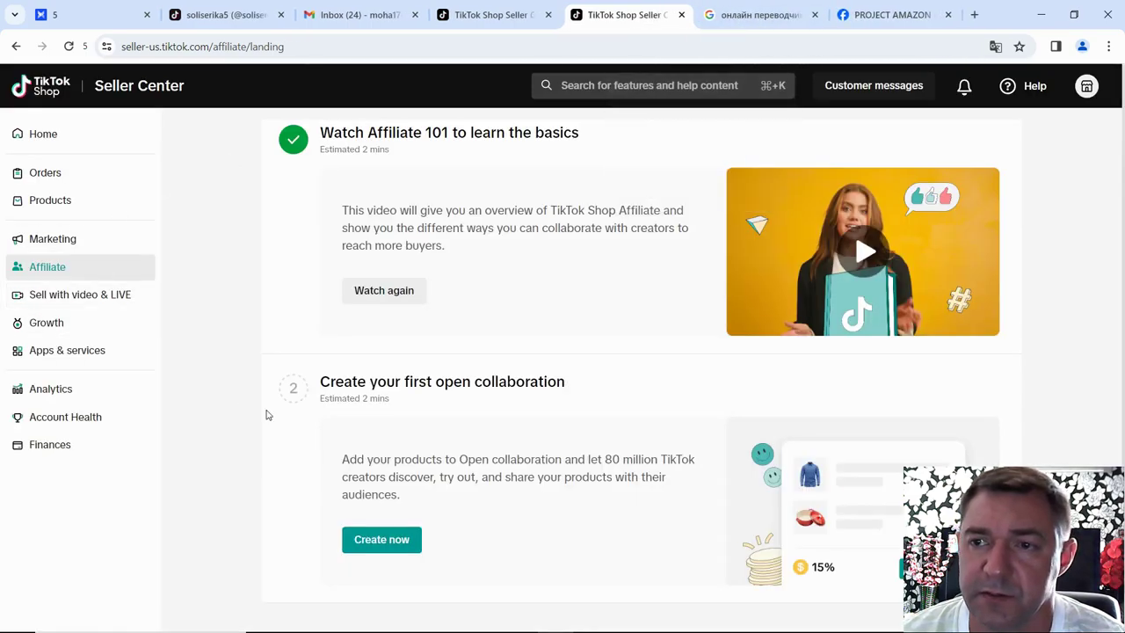
pyautogui.click(399, 539)
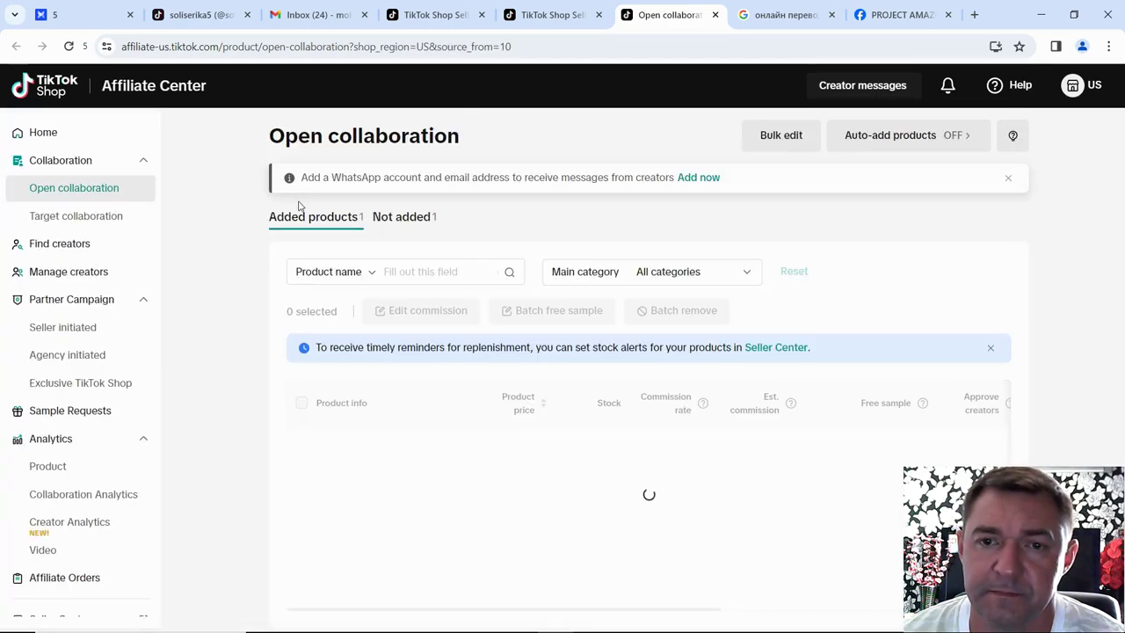
pyautogui.click(68, 243)
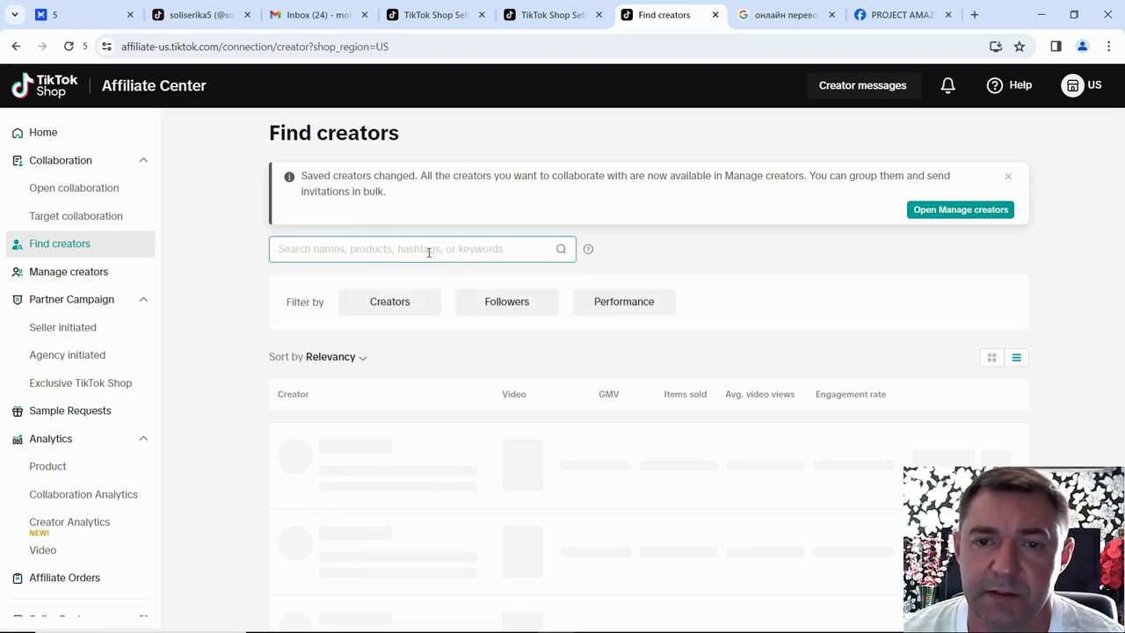
# - Filter the creators by all Kitchenware product subcategories except Kitchen Knives
pyautogui.click(389, 304)
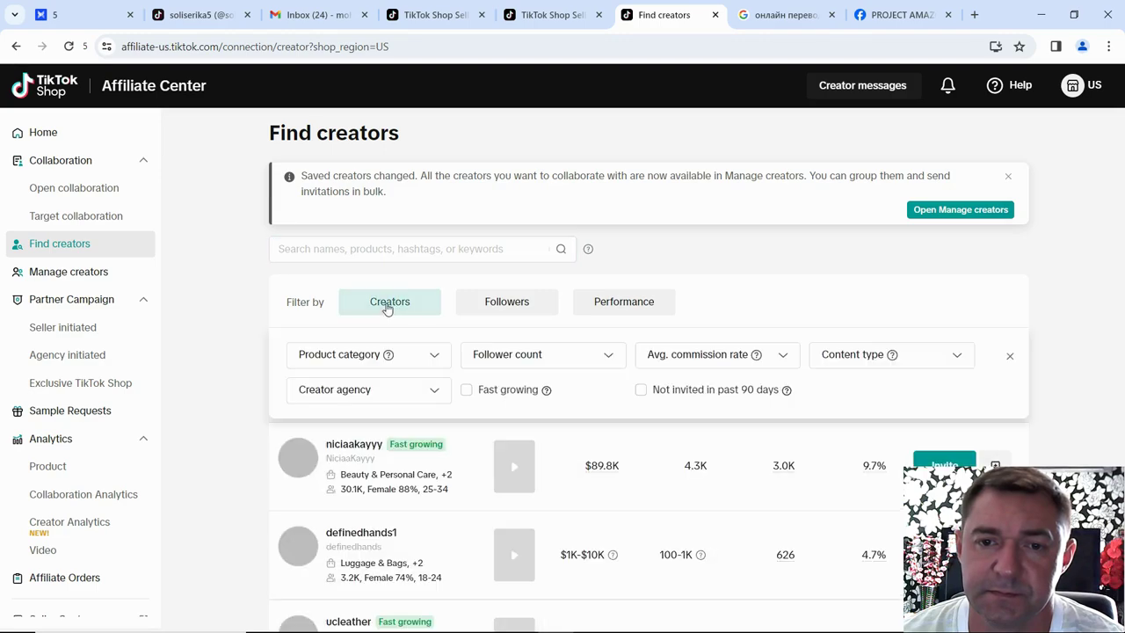
pyautogui.click(431, 356)
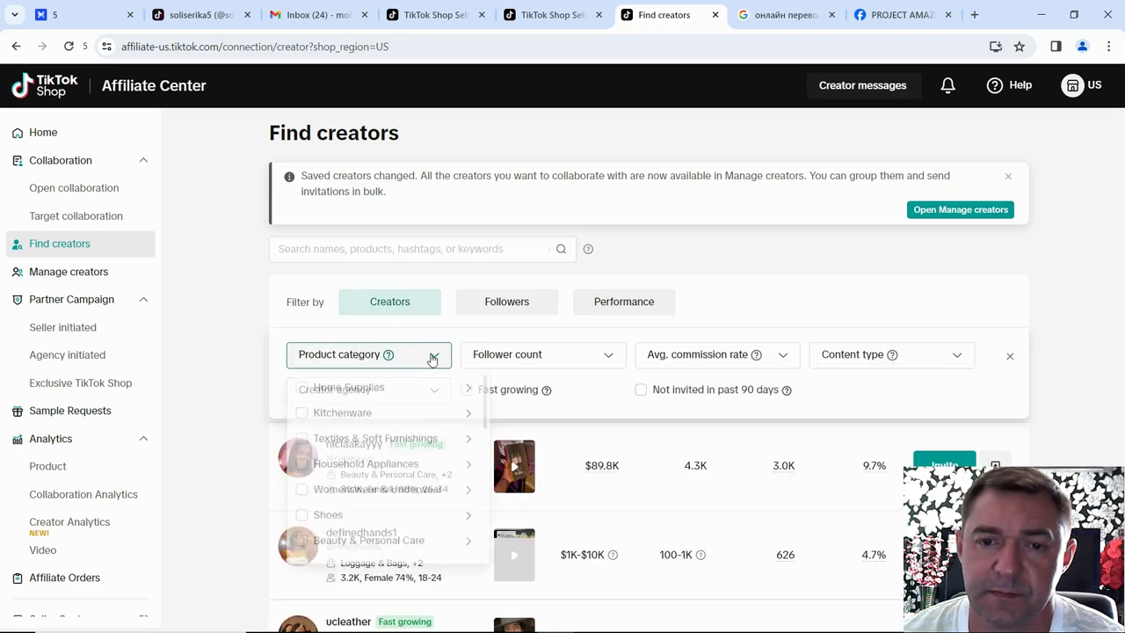
pyautogui.click(303, 415)
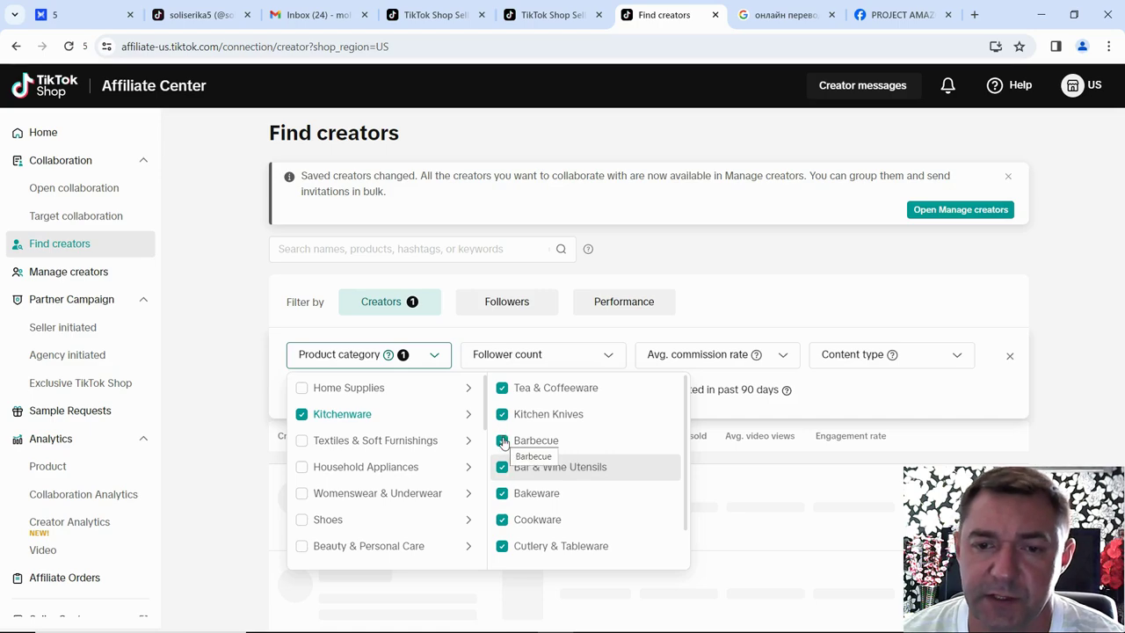
pyautogui.click(502, 441)
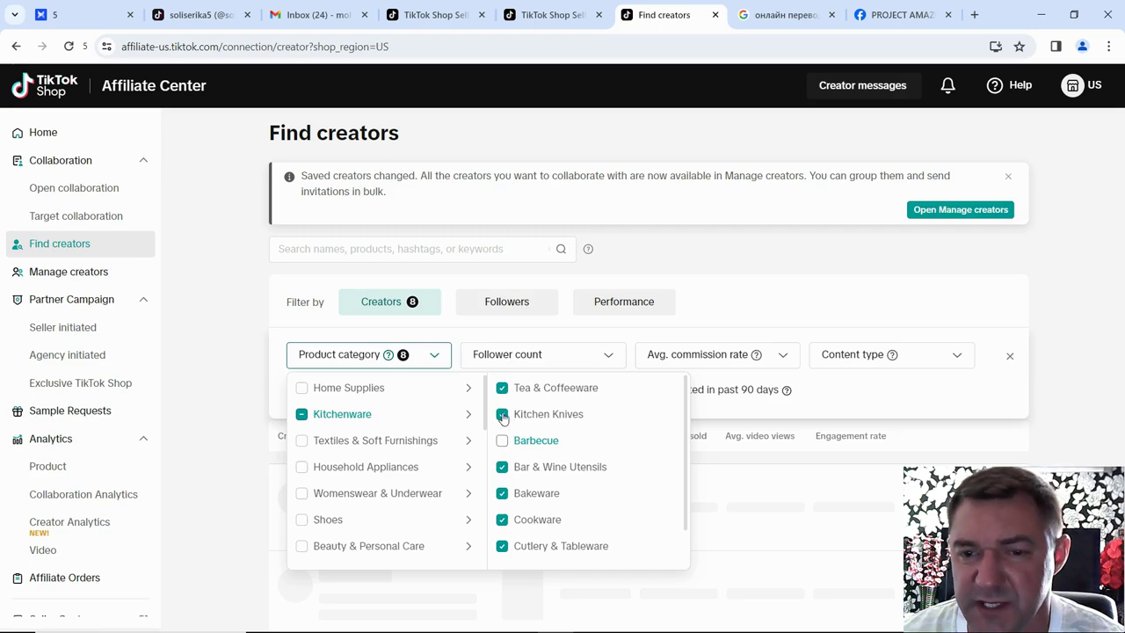
pyautogui.click(503, 415)
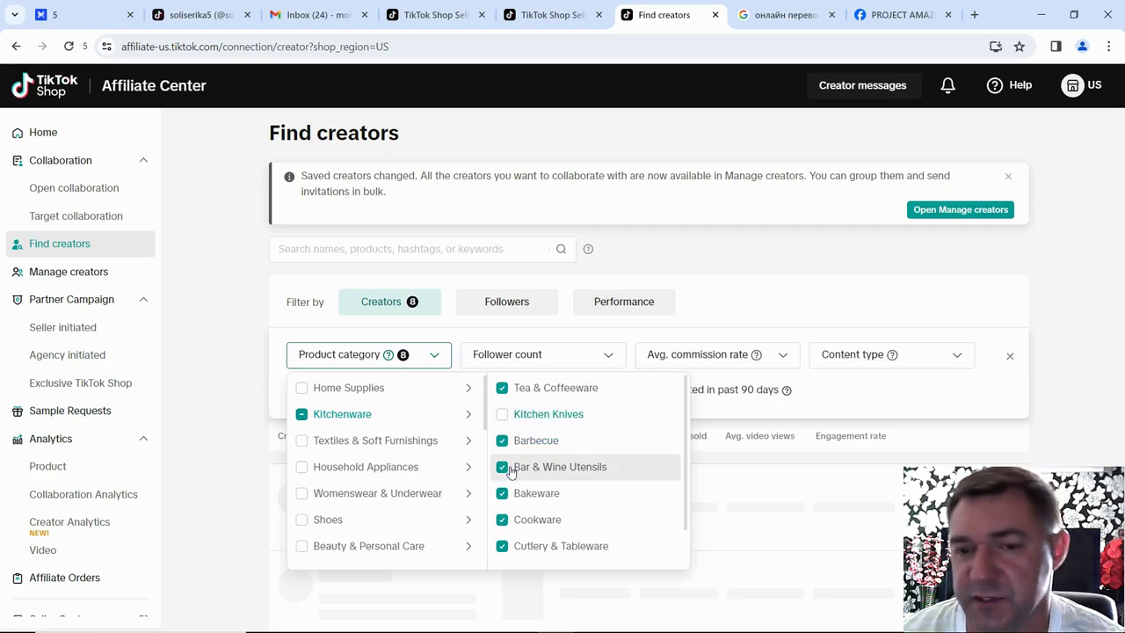
pyautogui.scroll(-2, 589, 464)
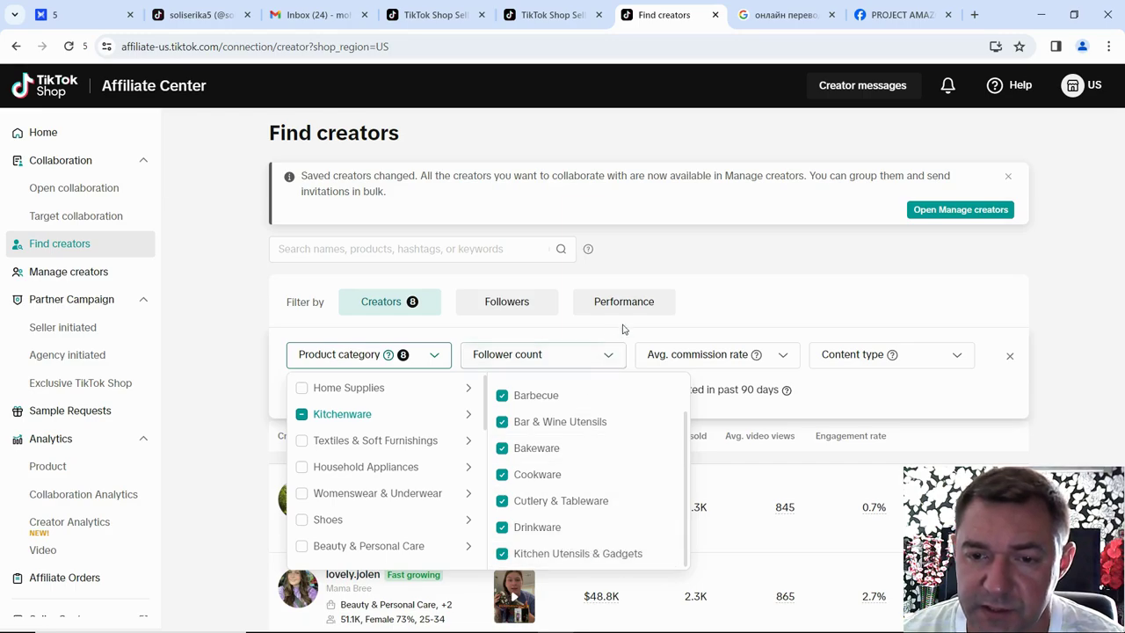
pyautogui.click(641, 252)
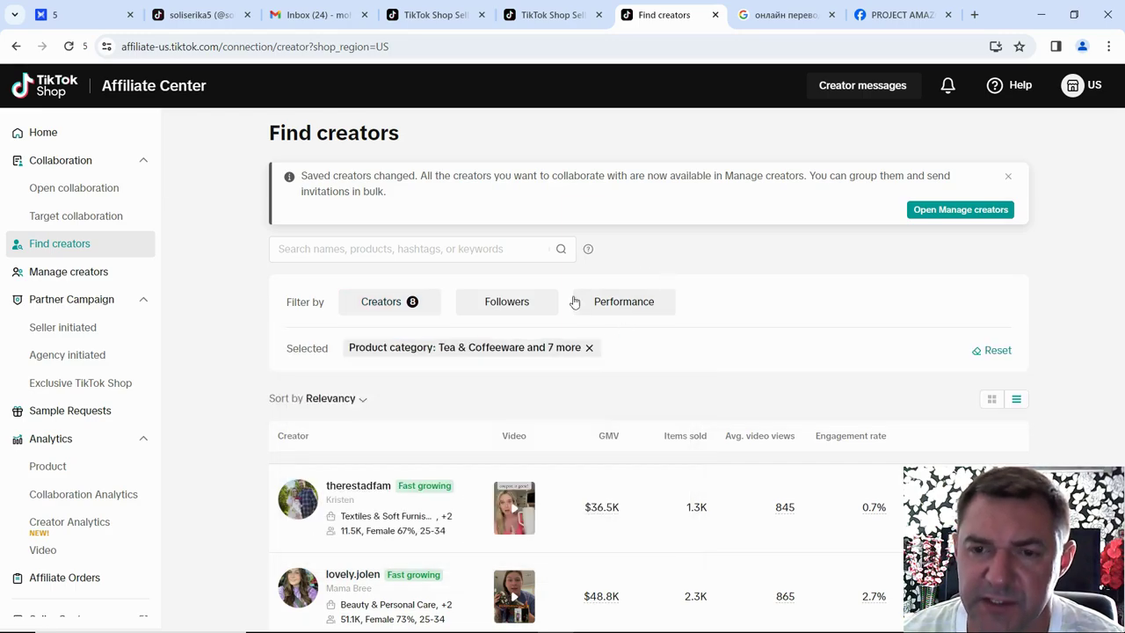
# - Set the minimum follower count in the creator filters to 10,000, leaving the maximum at 10,000,000+
pyautogui.click(389, 303)
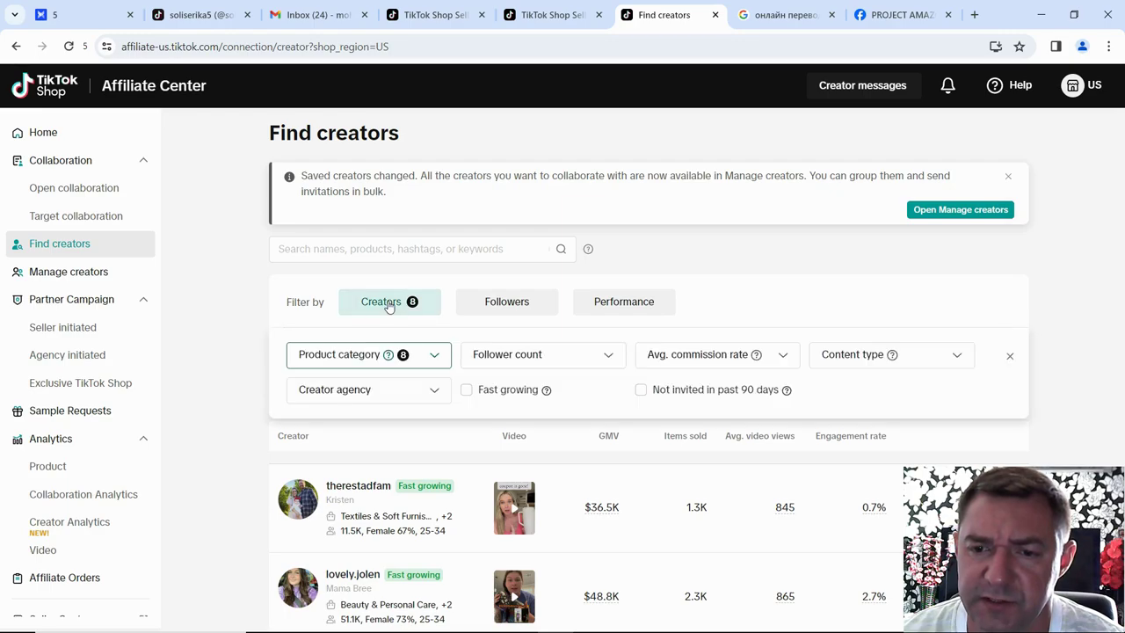
pyautogui.click(606, 356)
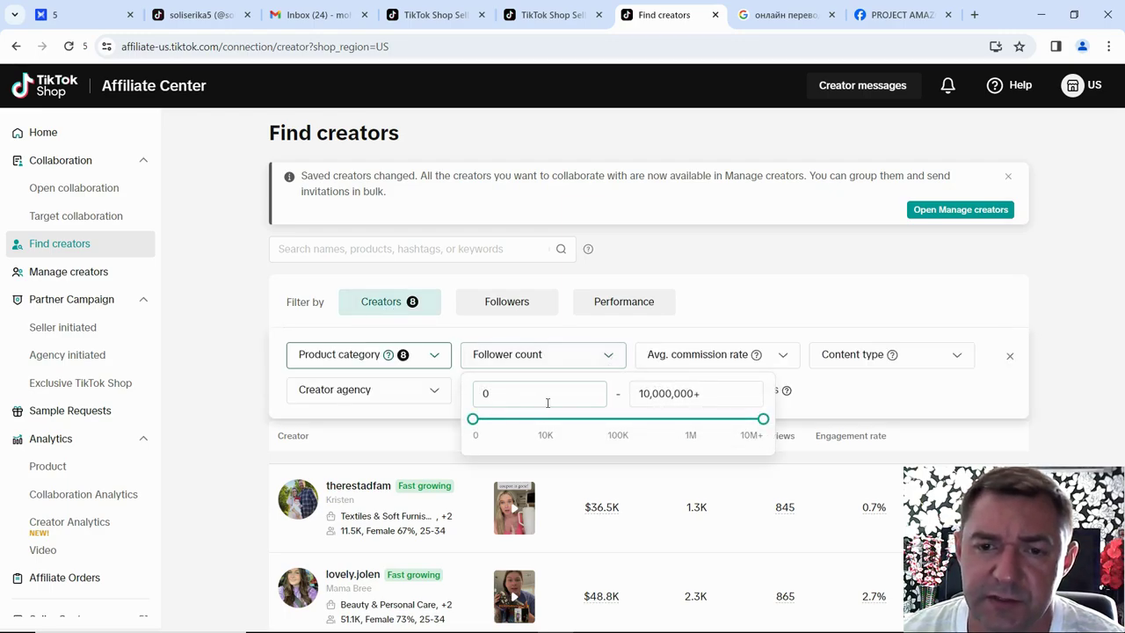
pyautogui.moveTo(474, 421)
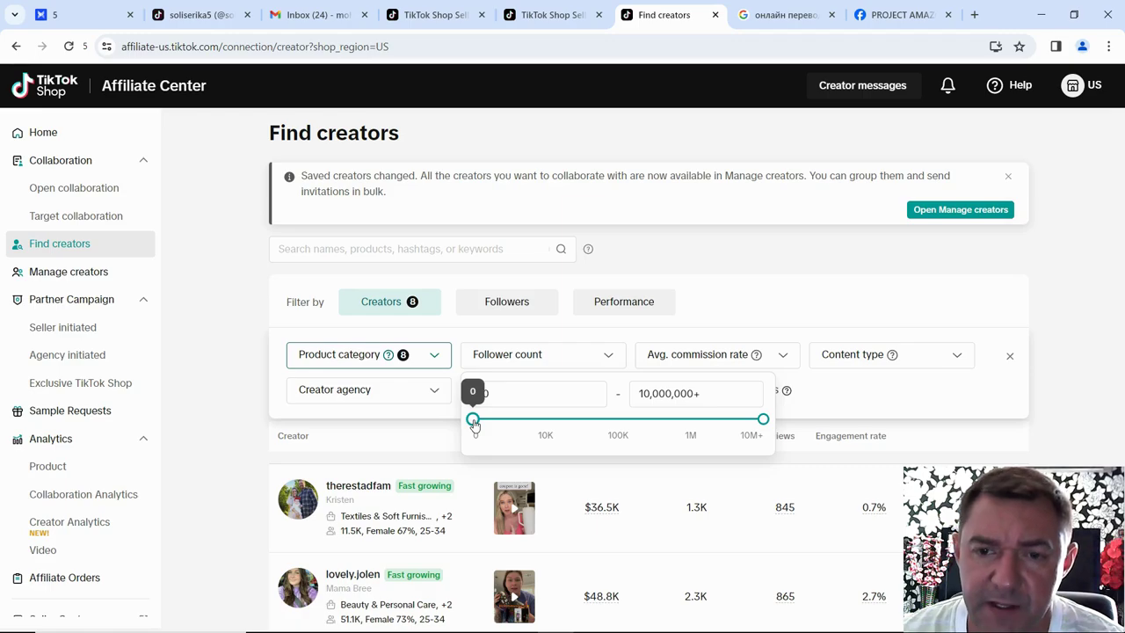
pyautogui.moveTo(473, 424); pyautogui.dragTo(546, 425)
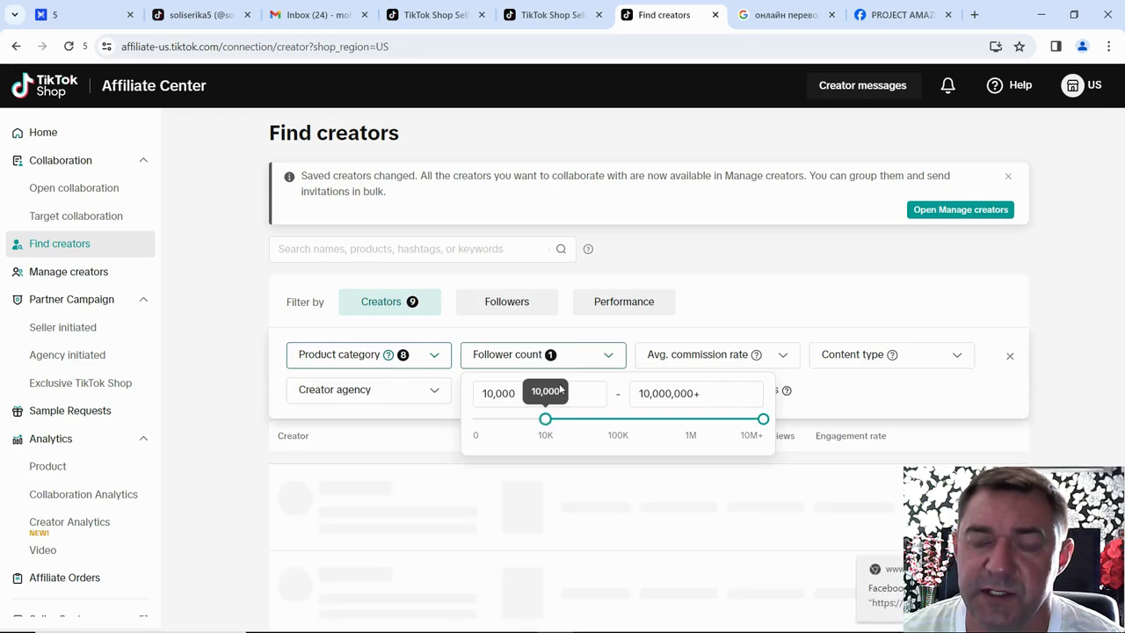
pyautogui.click(629, 247)
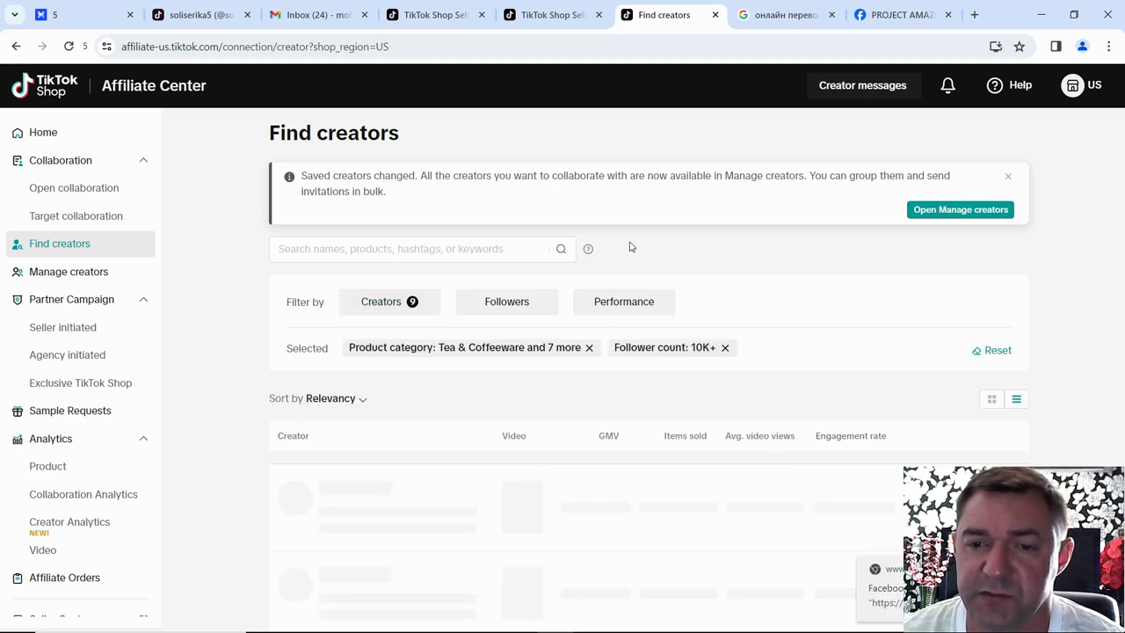
# - Set the average commission rate in the creator filters to All
pyautogui.click(381, 304)
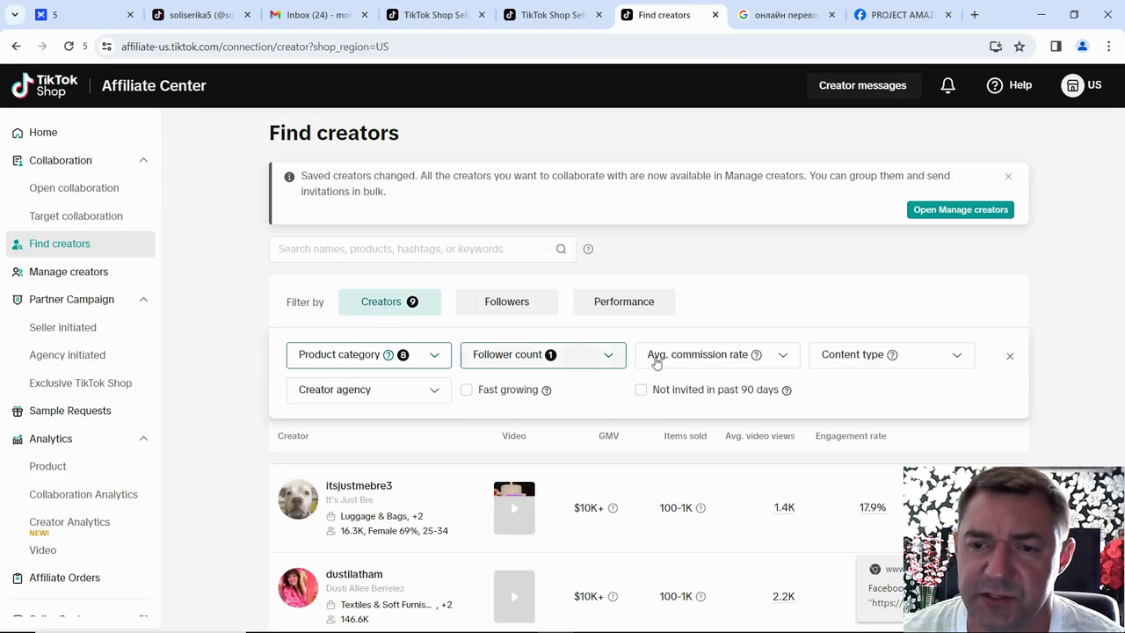
pyautogui.click(783, 357)
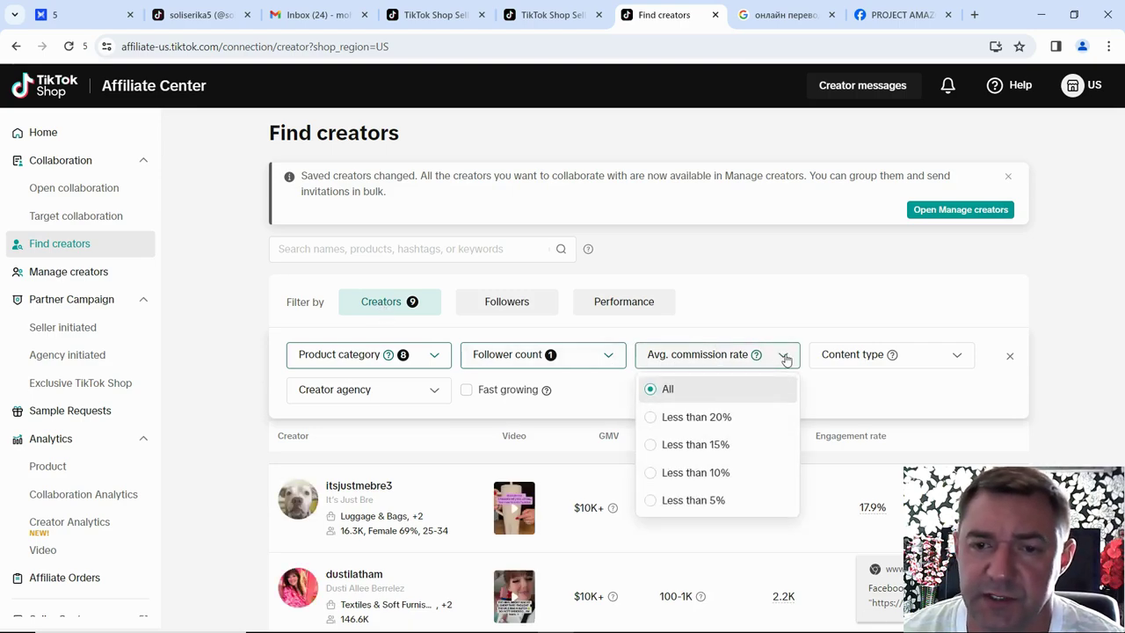
pyautogui.click(651, 390)
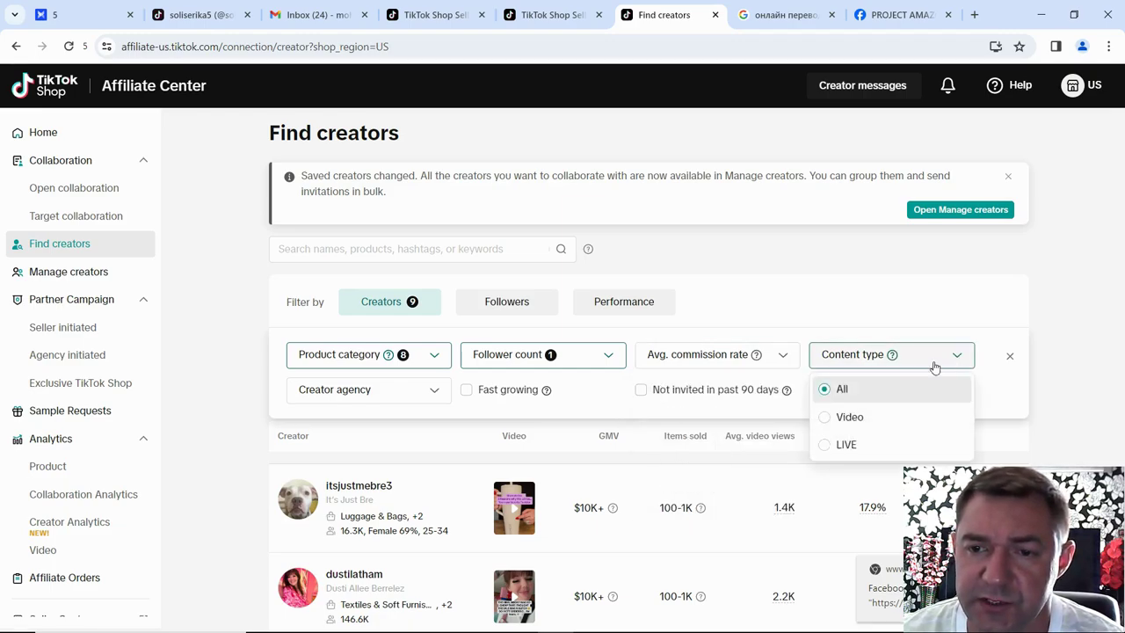
# - Set both the content type and the creator agency in the creator filters to All
pyautogui.click(826, 389)
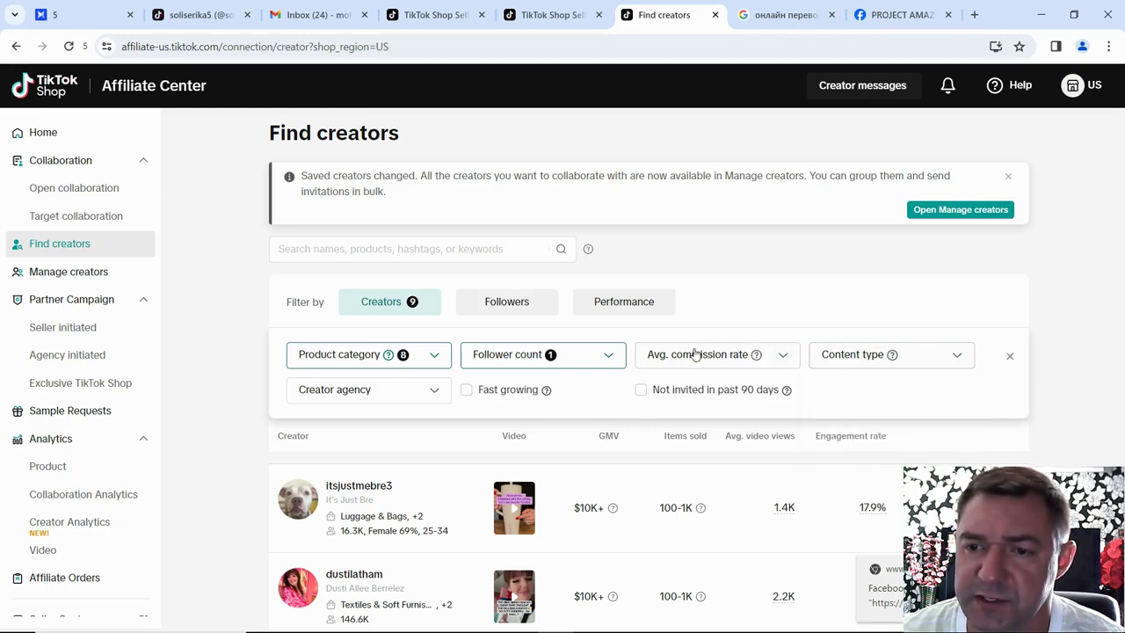
pyautogui.click(426, 395)
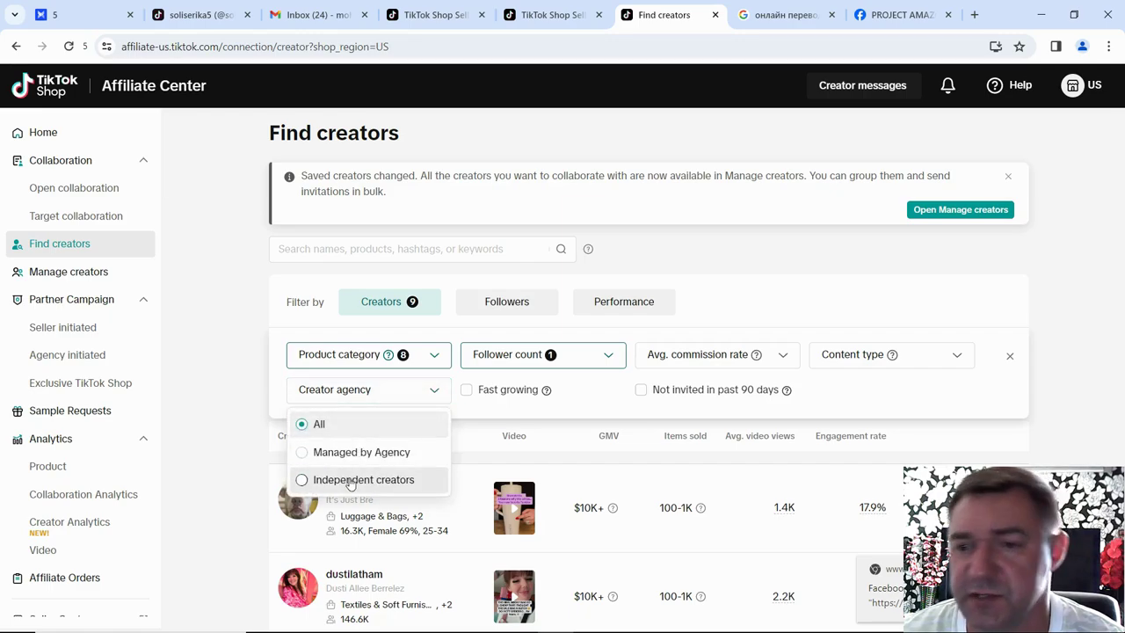
pyautogui.click(298, 425)
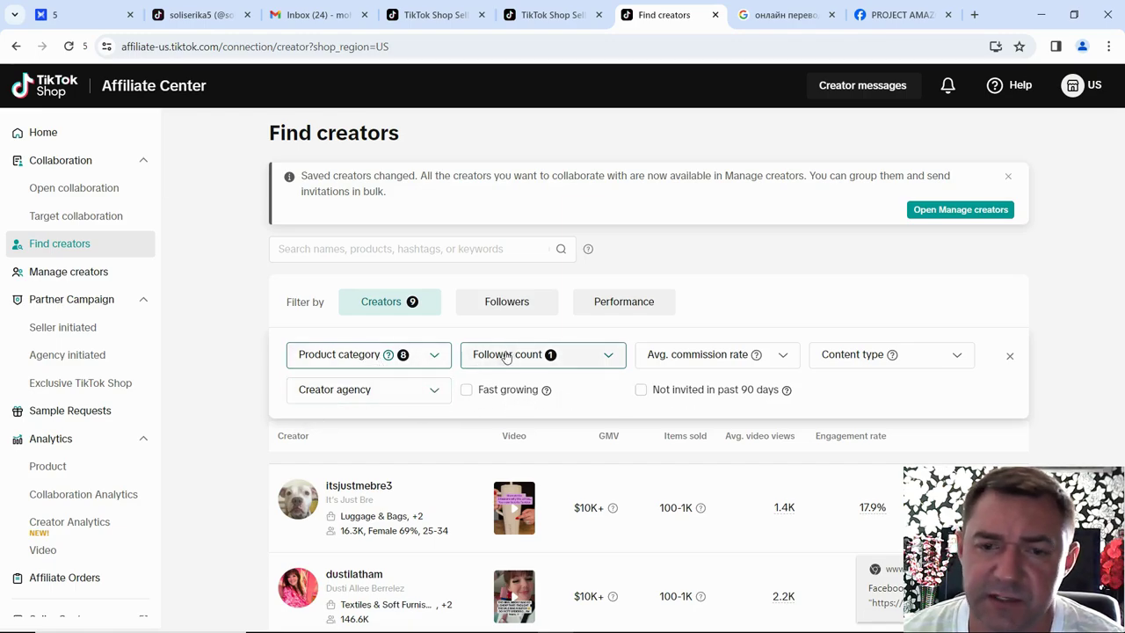
# - Filter the creators by all follower age ranges: 18 - 24, 25 - 34, 35 - 44, 45 - 54 and 55+
pyautogui.click(504, 304)
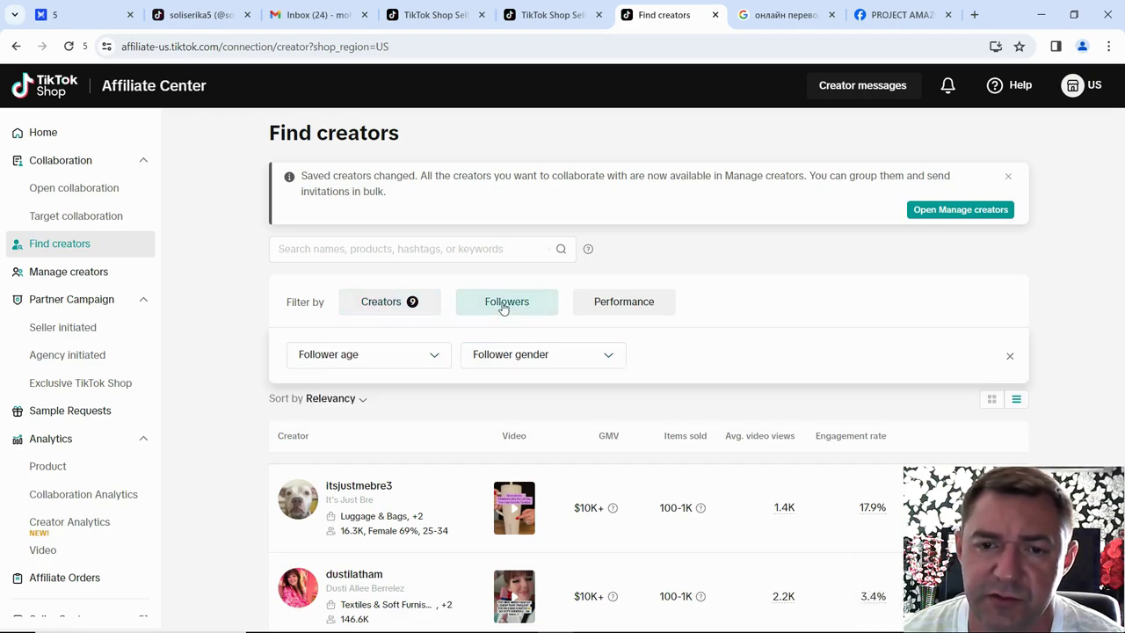
pyautogui.click(437, 357)
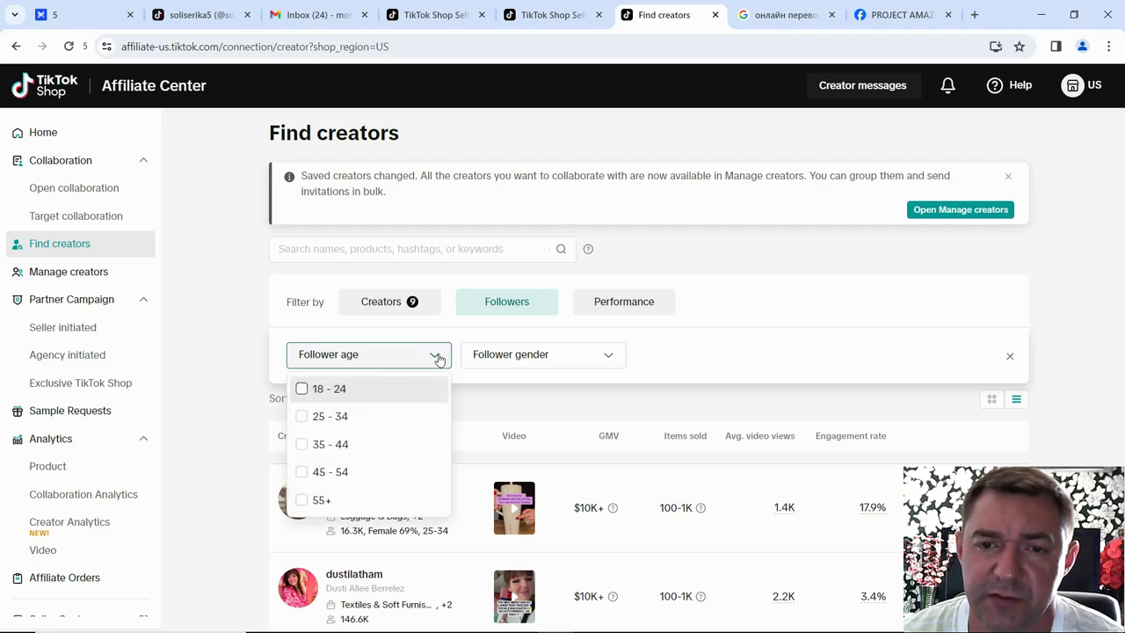
pyautogui.click(303, 388)
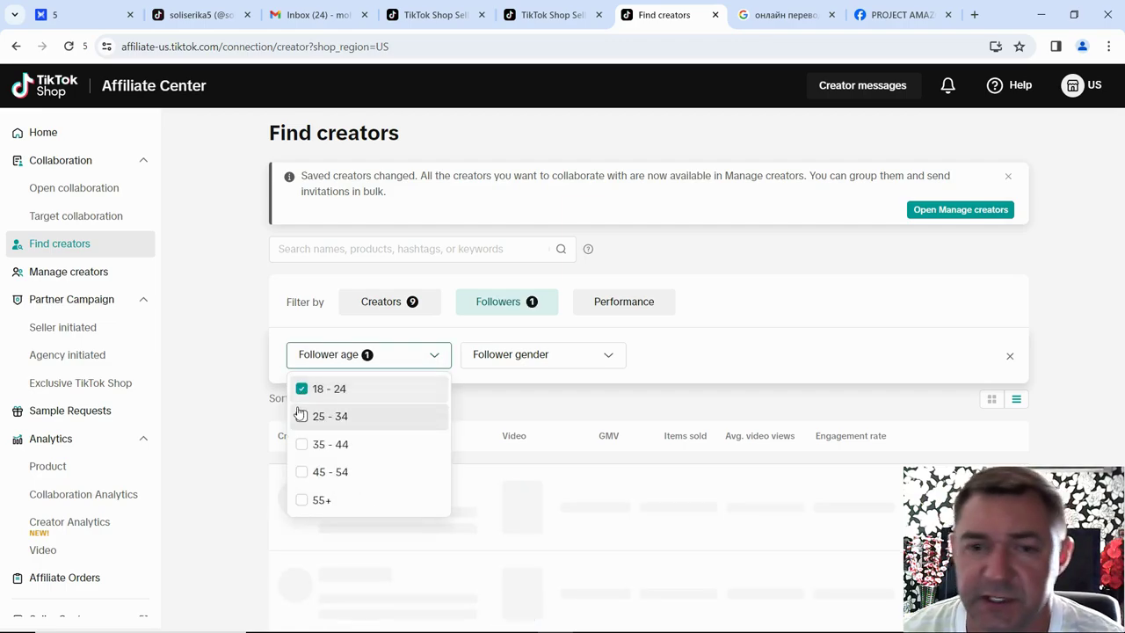
pyautogui.click(301, 417)
pyautogui.click(303, 444)
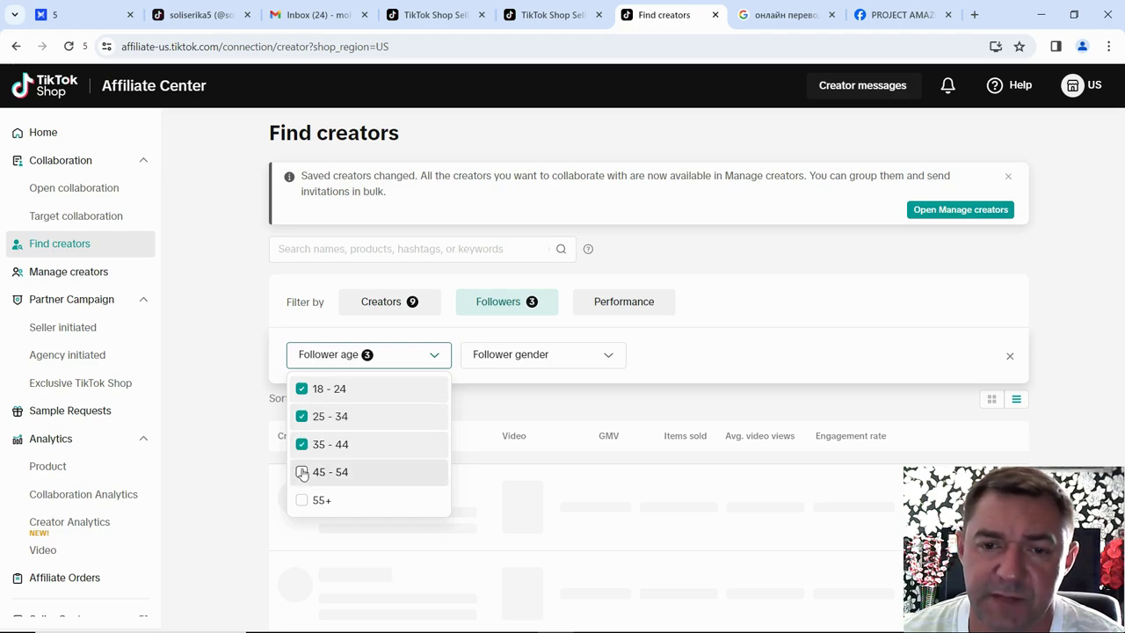
pyautogui.click(301, 472)
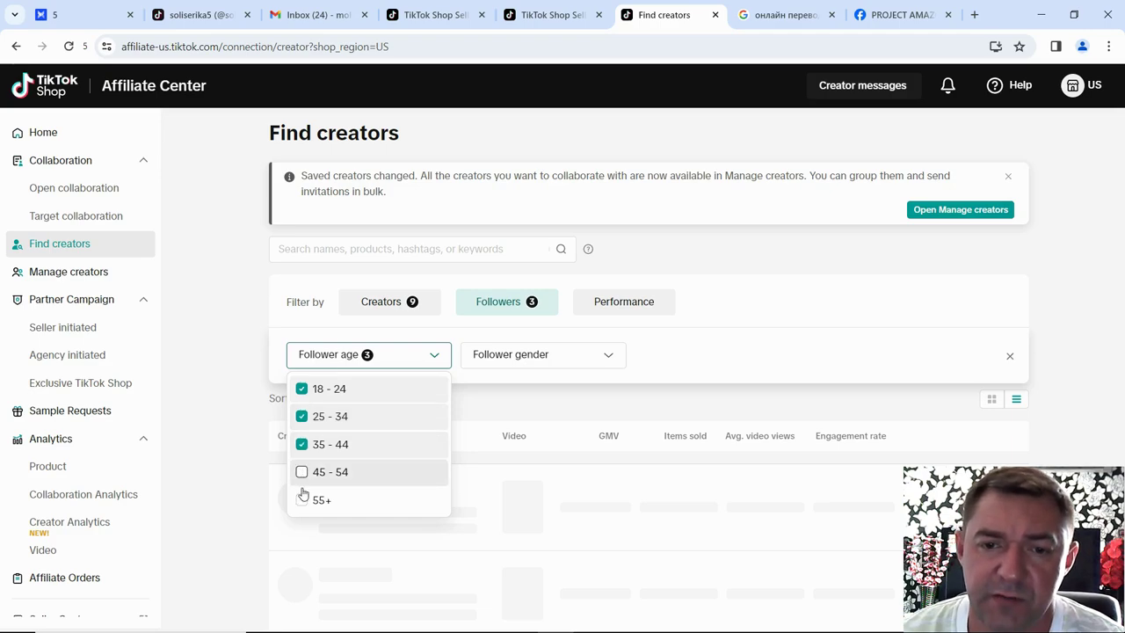
# - Set the follower gender in the follower filters to All
pyautogui.click(607, 358)
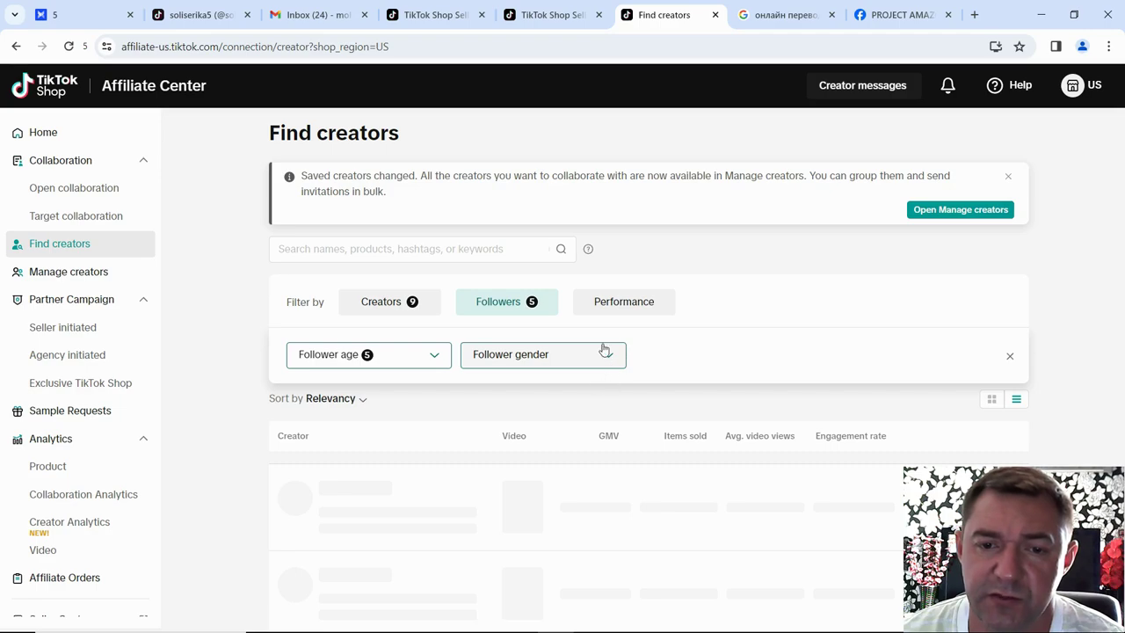
pyautogui.click(607, 356)
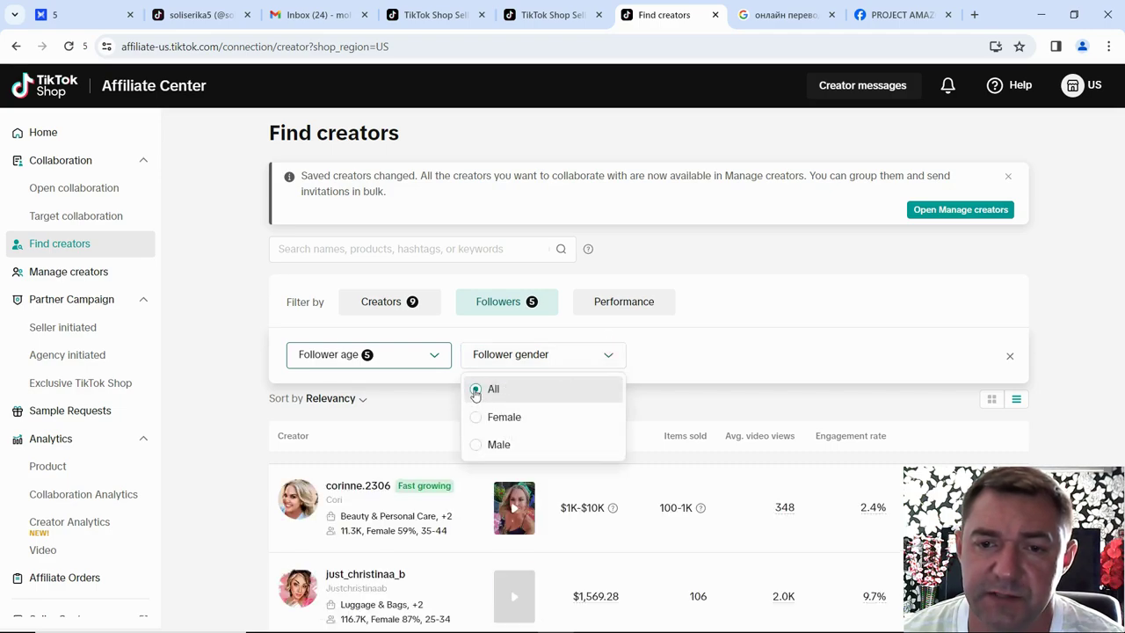
pyautogui.click(717, 325)
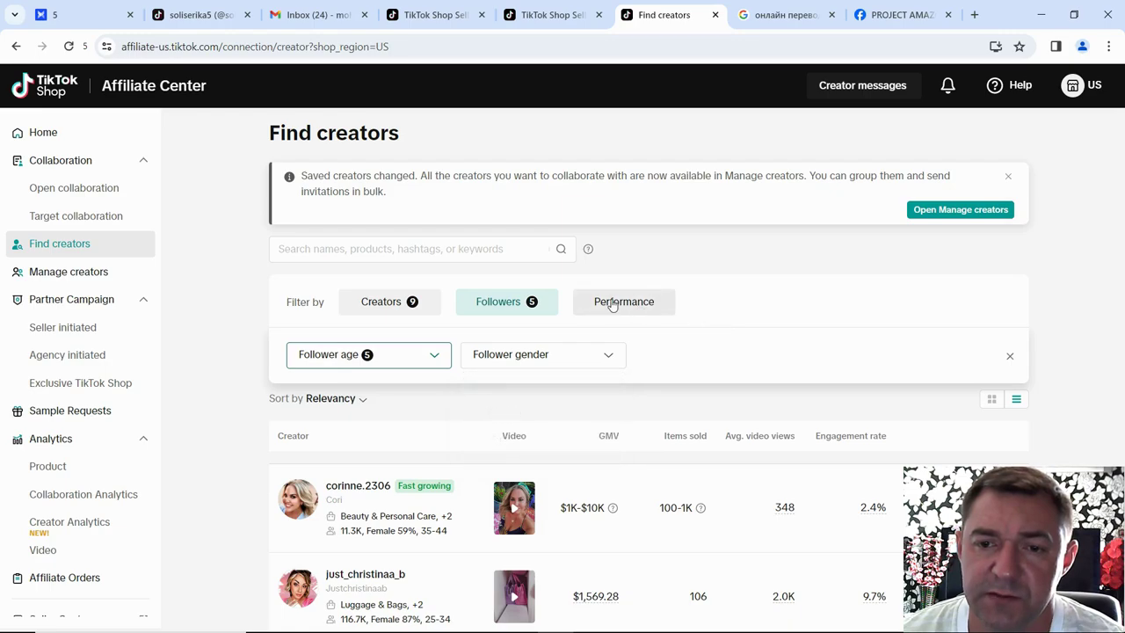
pyautogui.click(605, 354)
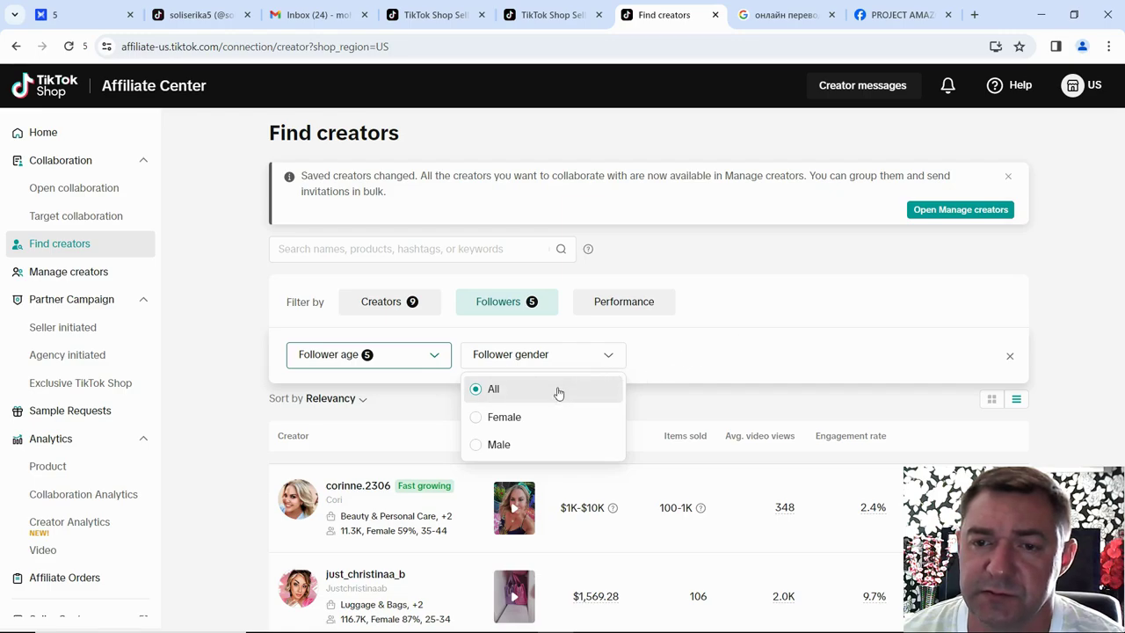
pyautogui.click(695, 353)
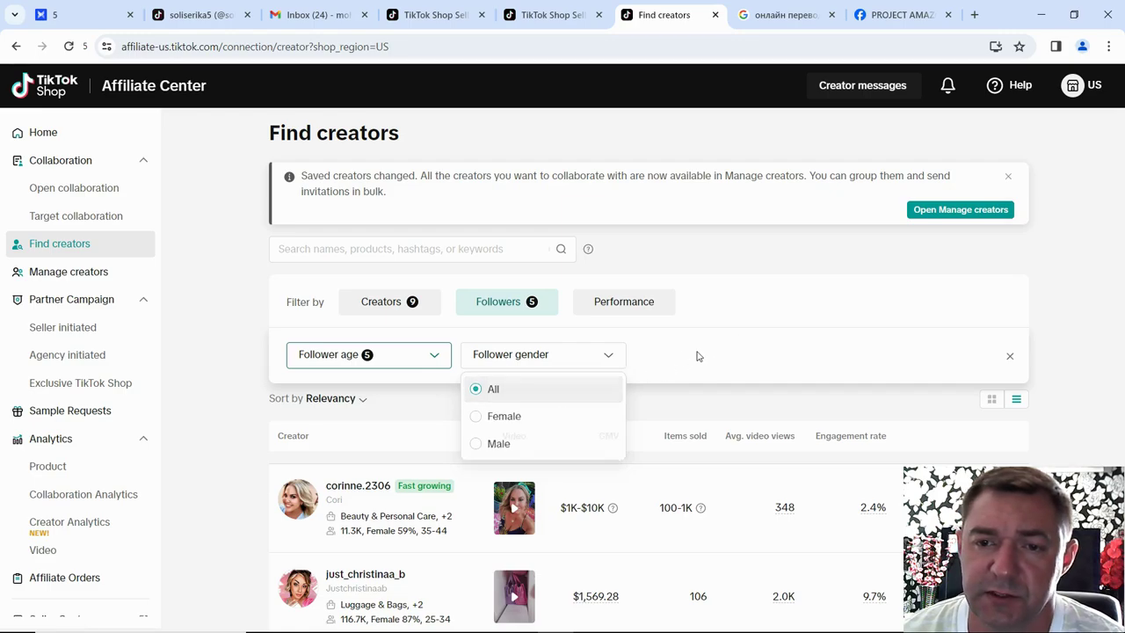
# - Filter the creators' performance by a GMV of $10K+
pyautogui.click(625, 305)
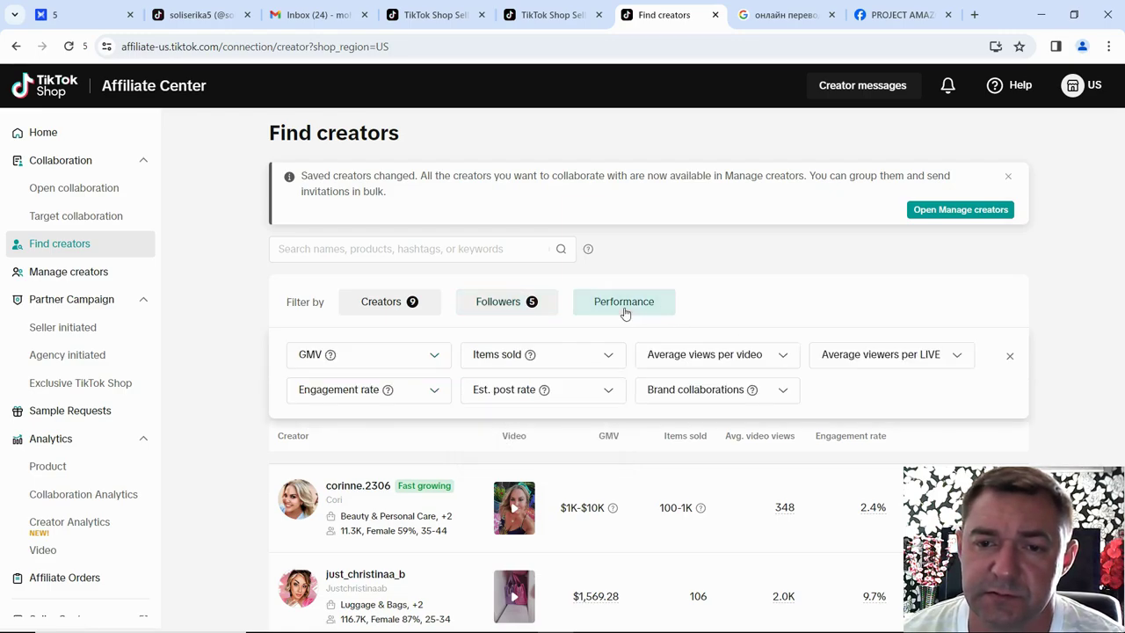
pyautogui.click(433, 357)
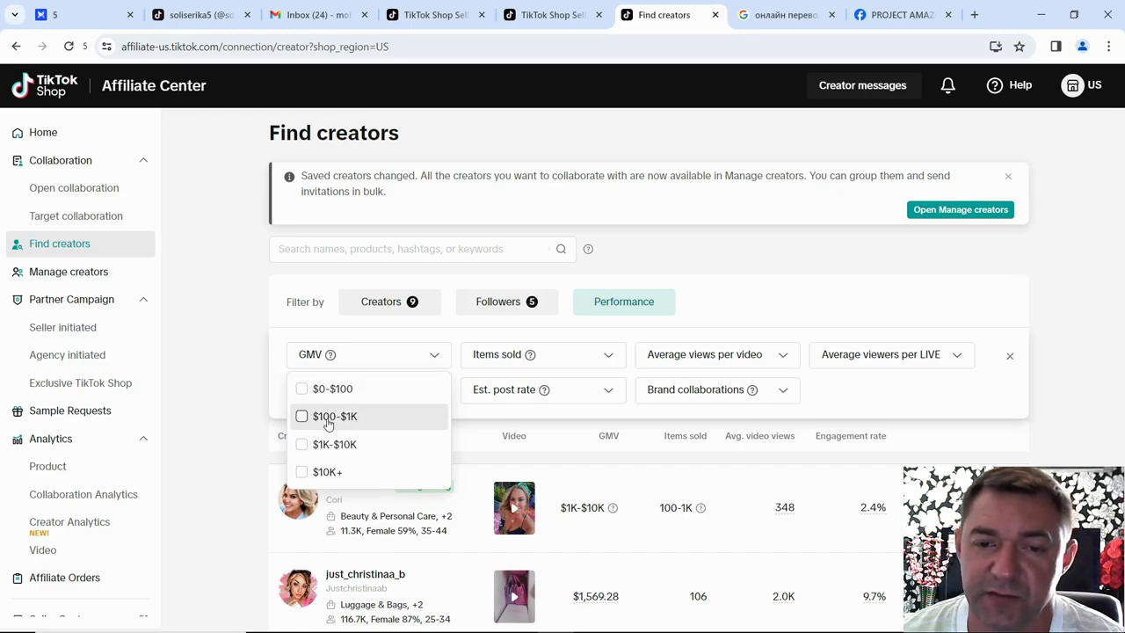
pyautogui.click(301, 474)
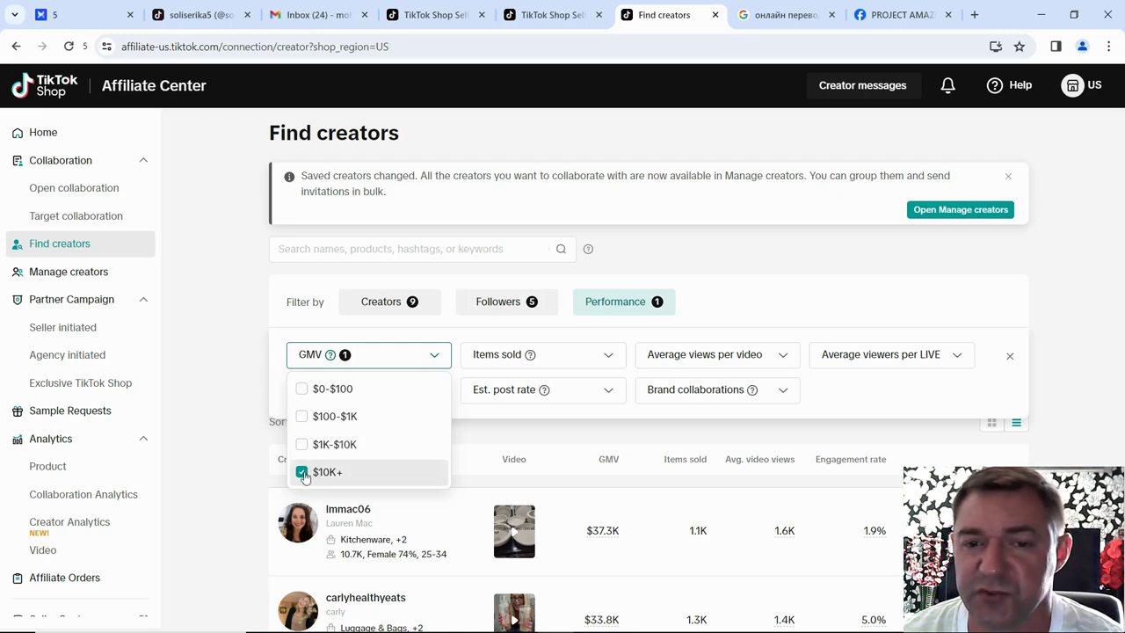
pyautogui.click(181, 356)
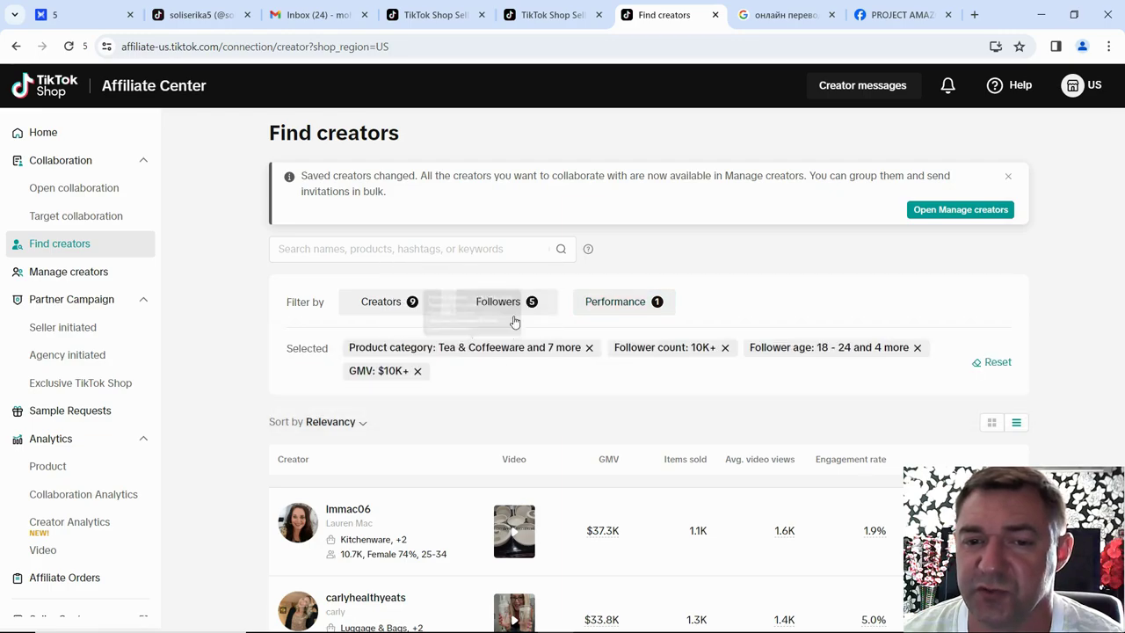
# - Filter the creators' performance by 1K+ items sold
pyautogui.click(615, 303)
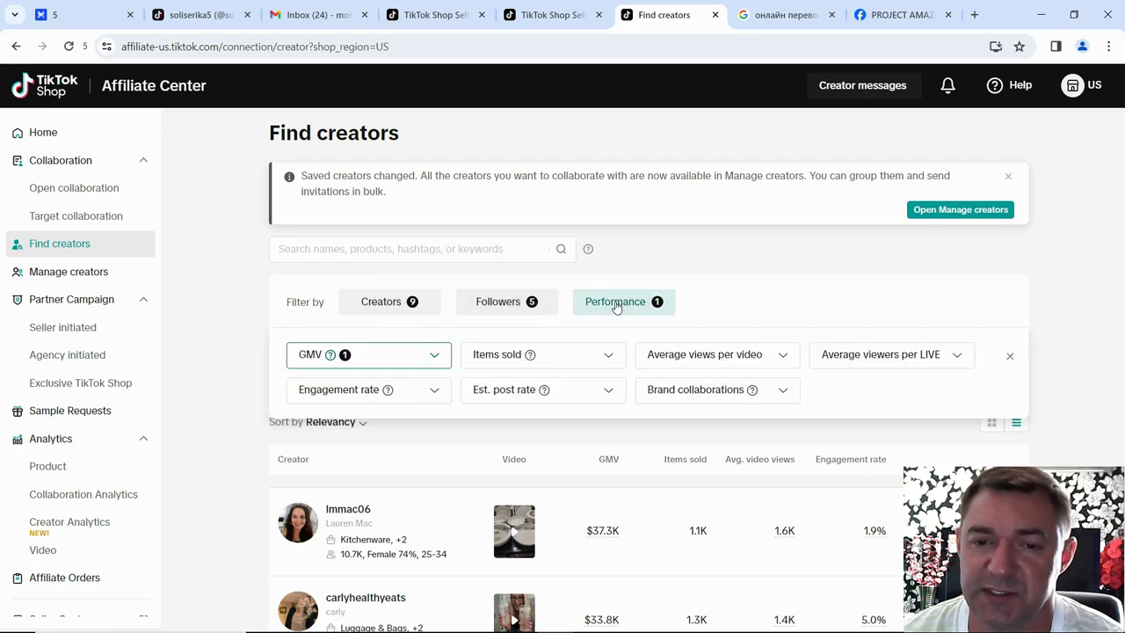
pyautogui.click(614, 356)
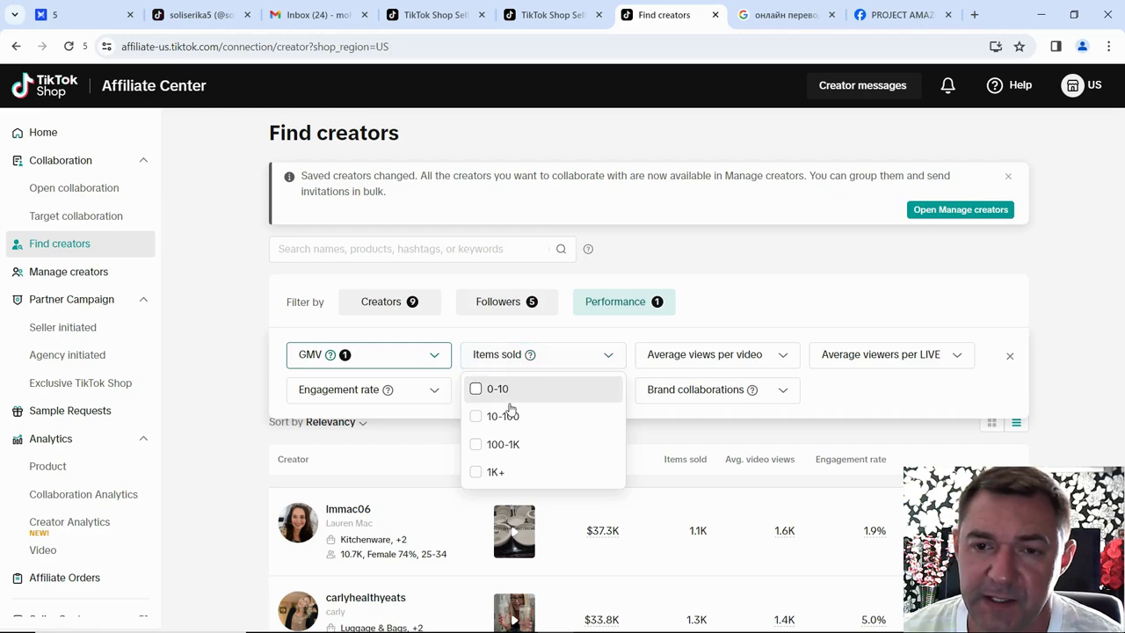
pyautogui.click(475, 475)
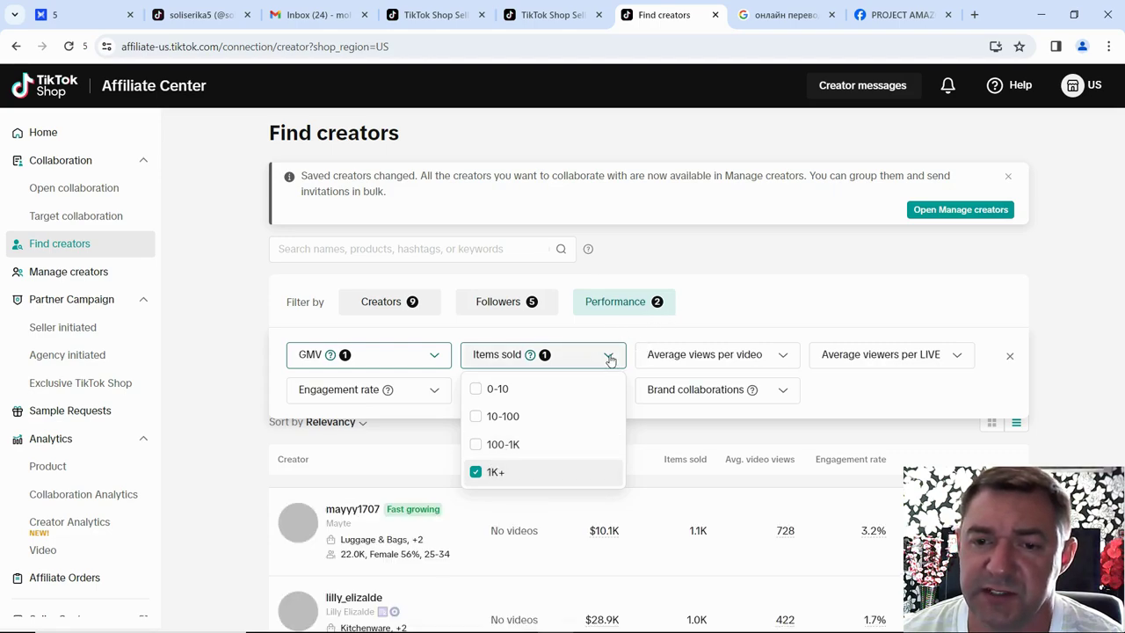
# - Review the performance filter options for average views per video, engagement rate and estimated post rate, leaving them unset
pyautogui.click(777, 357)
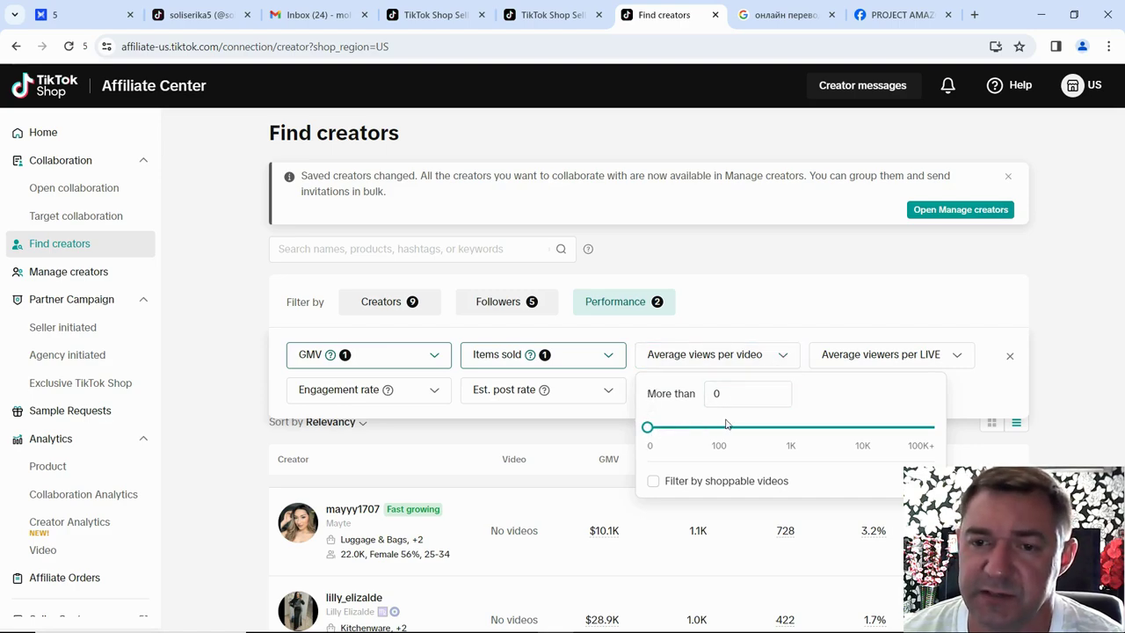
pyautogui.click(798, 291)
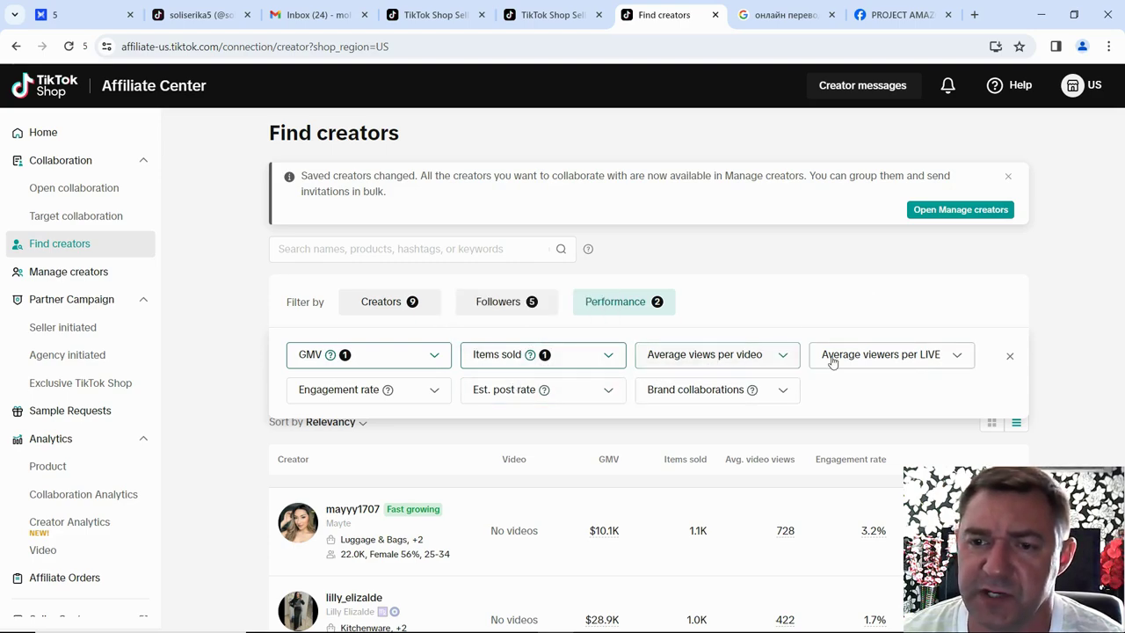
pyautogui.click(439, 390)
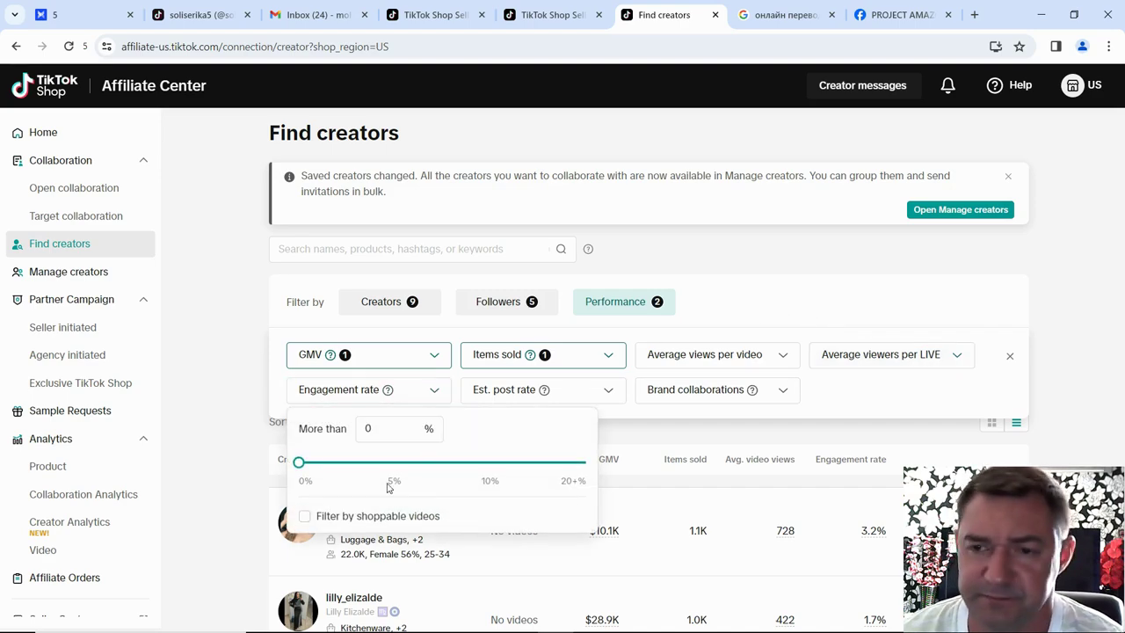
pyautogui.click(667, 423)
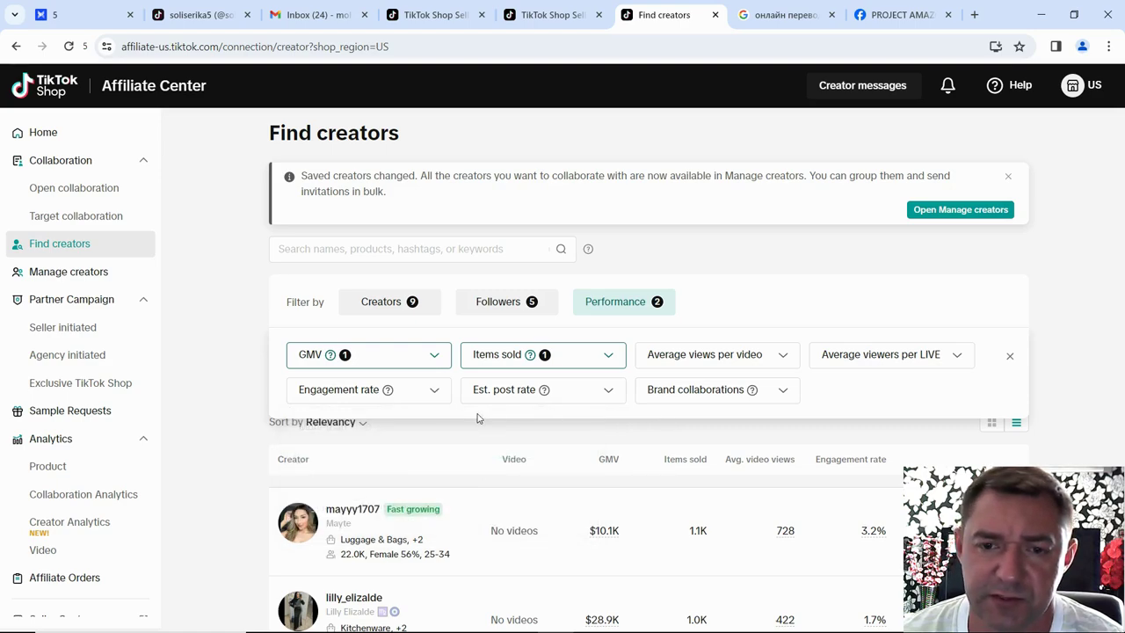
pyautogui.click(606, 395)
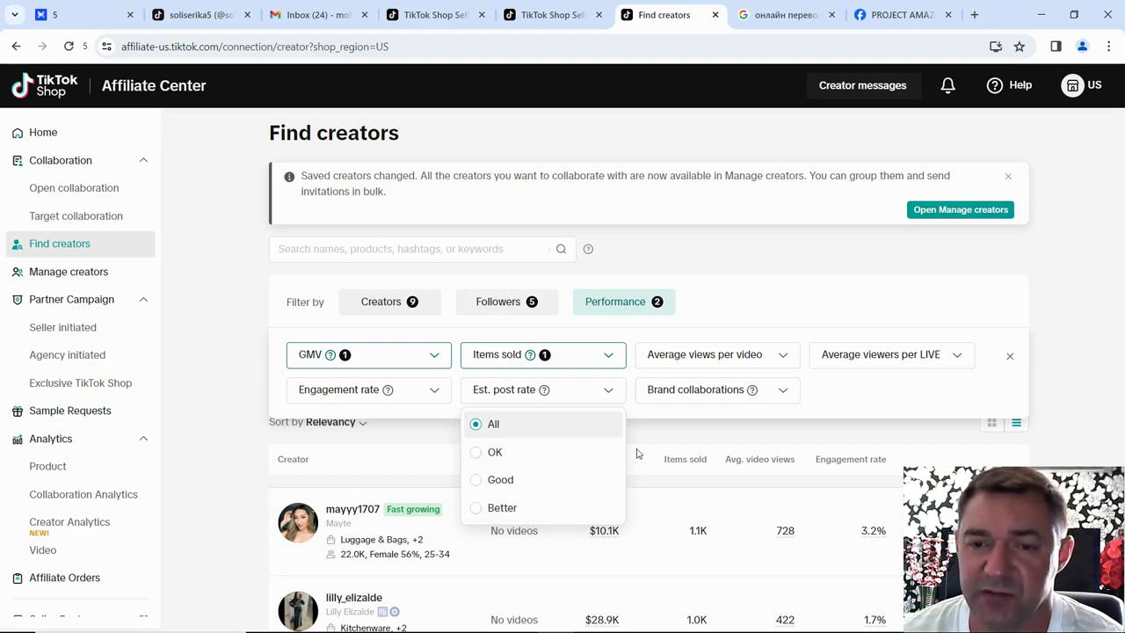
pyautogui.click(665, 426)
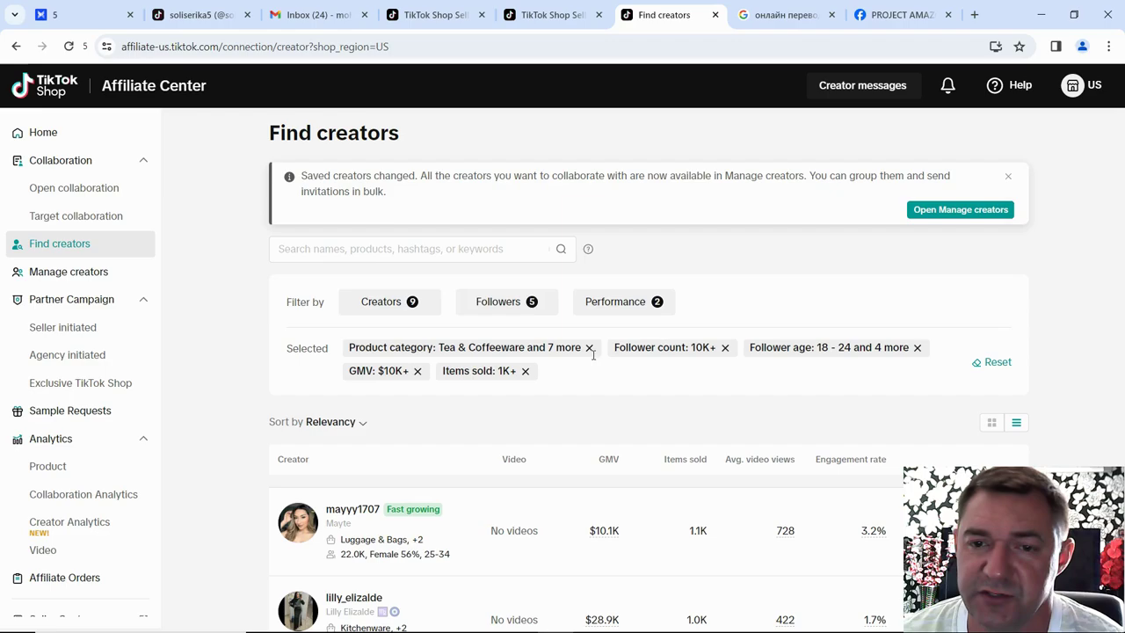
# - Browse the filtered creator list, examining the creators' videos, GMV, items sold, average video views and engagement rate
pyautogui.scroll(-1, 422, 377)
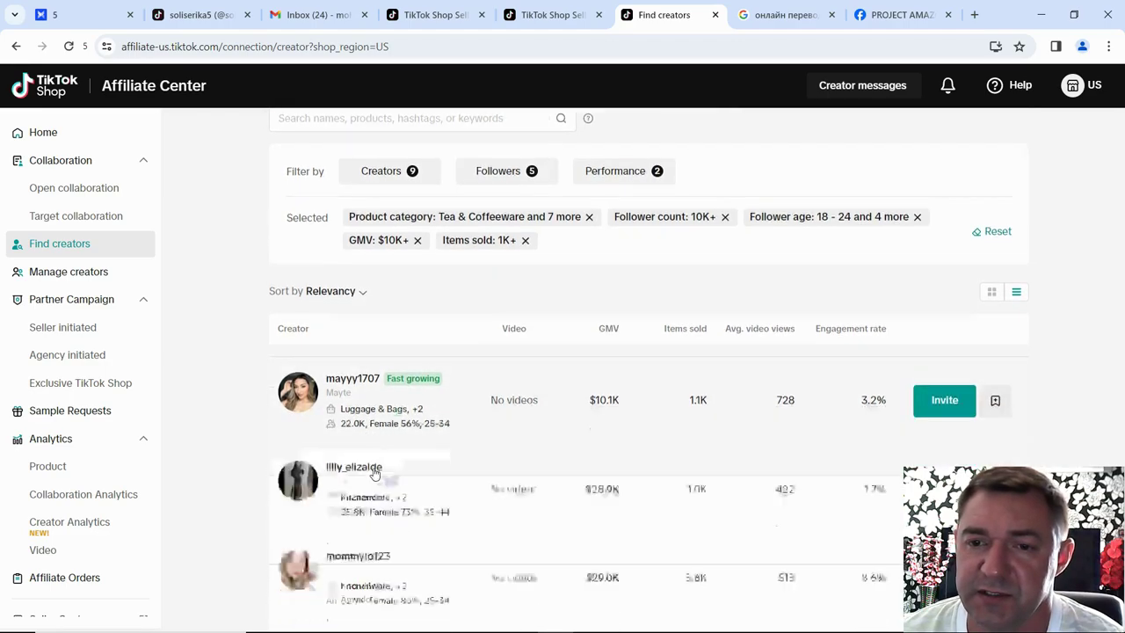
pyautogui.scroll(-1, 448, 411)
pyautogui.scroll(-1, 448, 410)
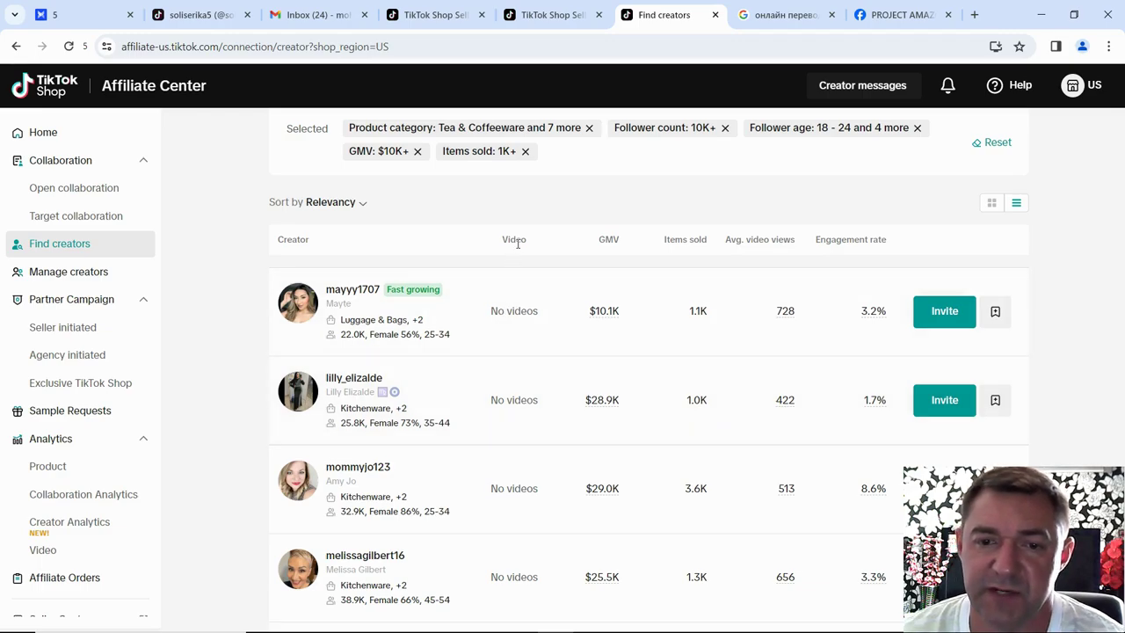
pyautogui.scroll(1, 507, 304)
pyautogui.scroll(-5, 524, 366)
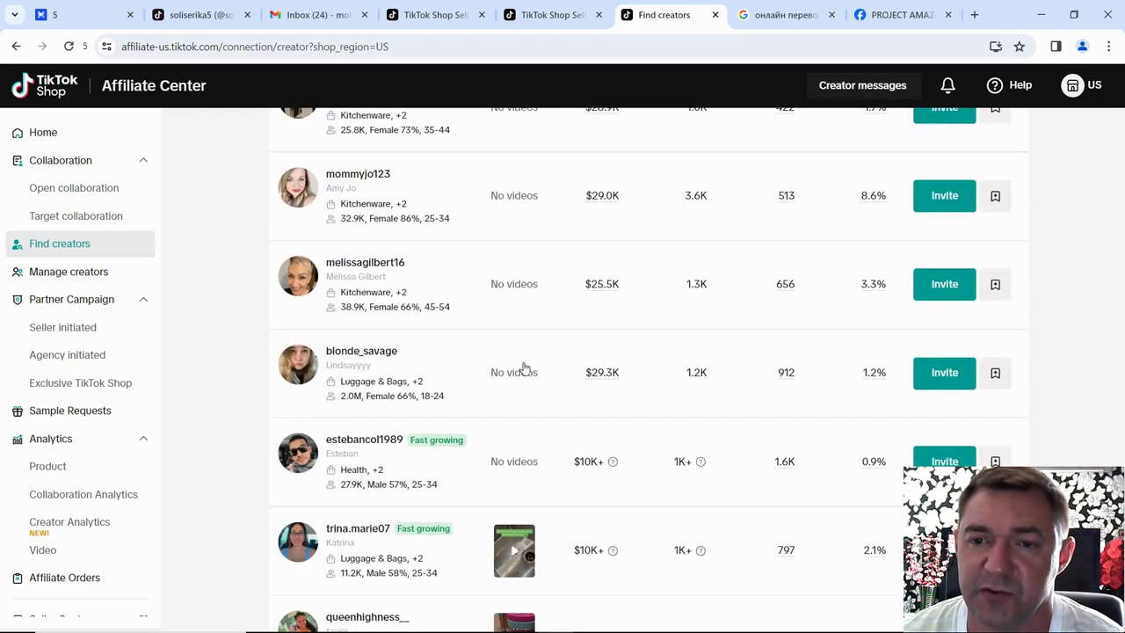
pyautogui.scroll(-3, 523, 373)
pyautogui.scroll(8, 522, 372)
pyautogui.scroll(-1, 616, 373)
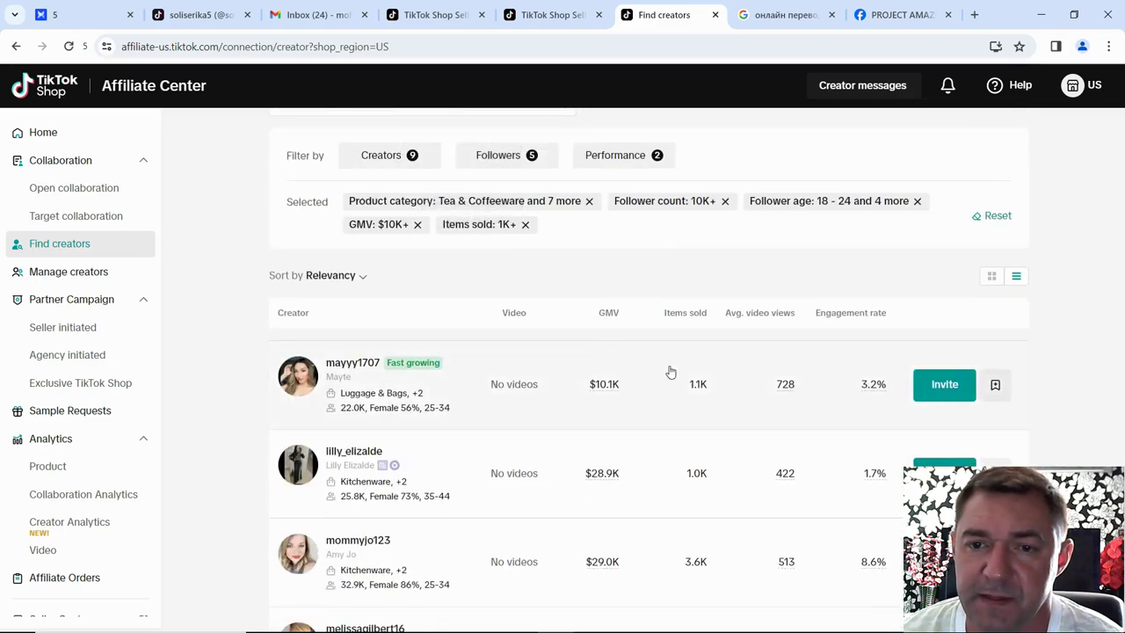
pyautogui.moveTo(616, 314)
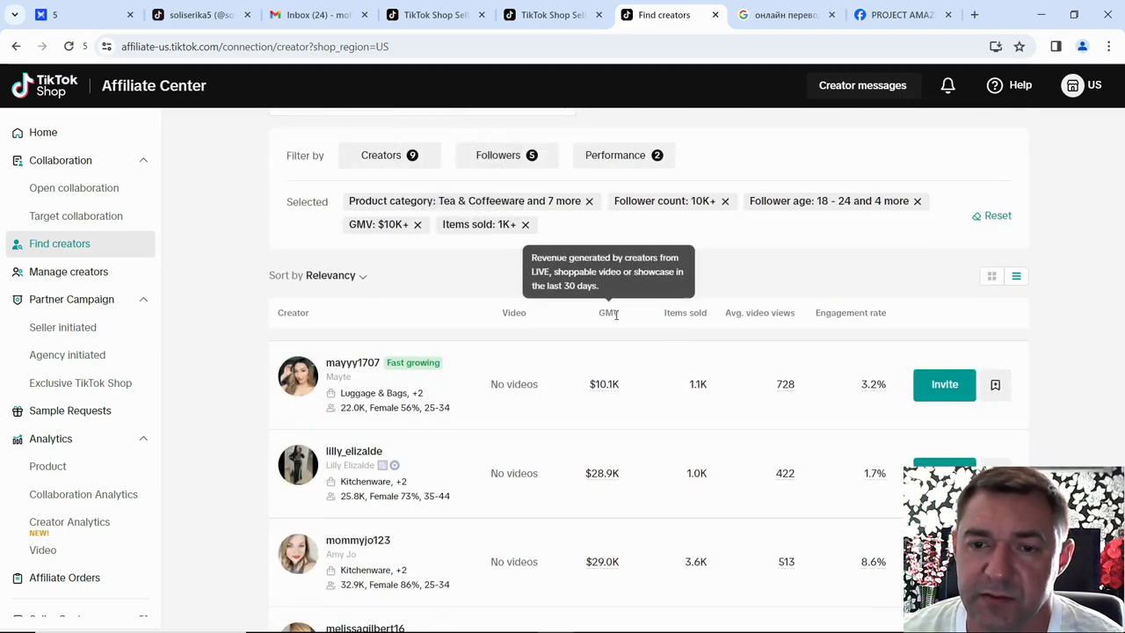
# - Sort the filtered creators by GMV and review the creators at the start of the list
pyautogui.click(362, 276)
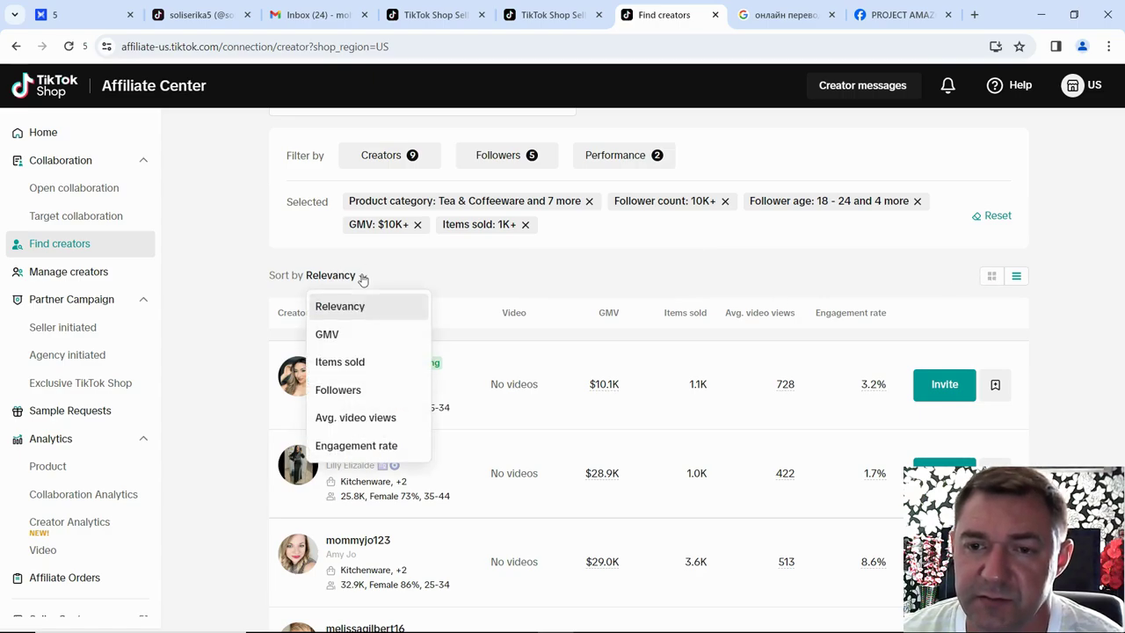
pyautogui.click(337, 341)
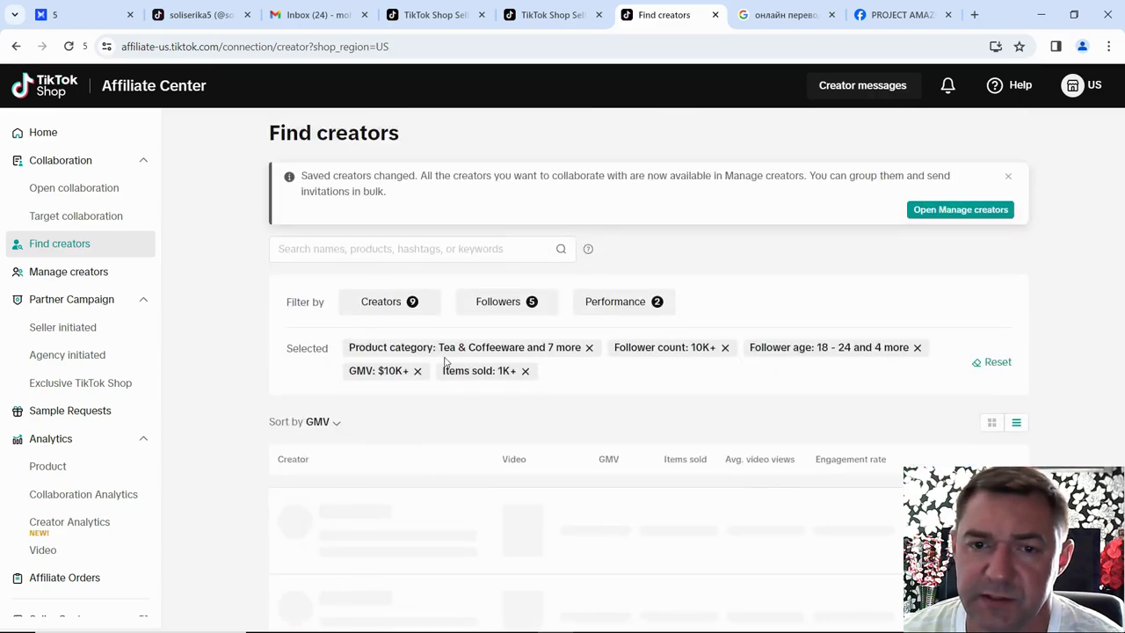
pyautogui.scroll(-2, 606, 384)
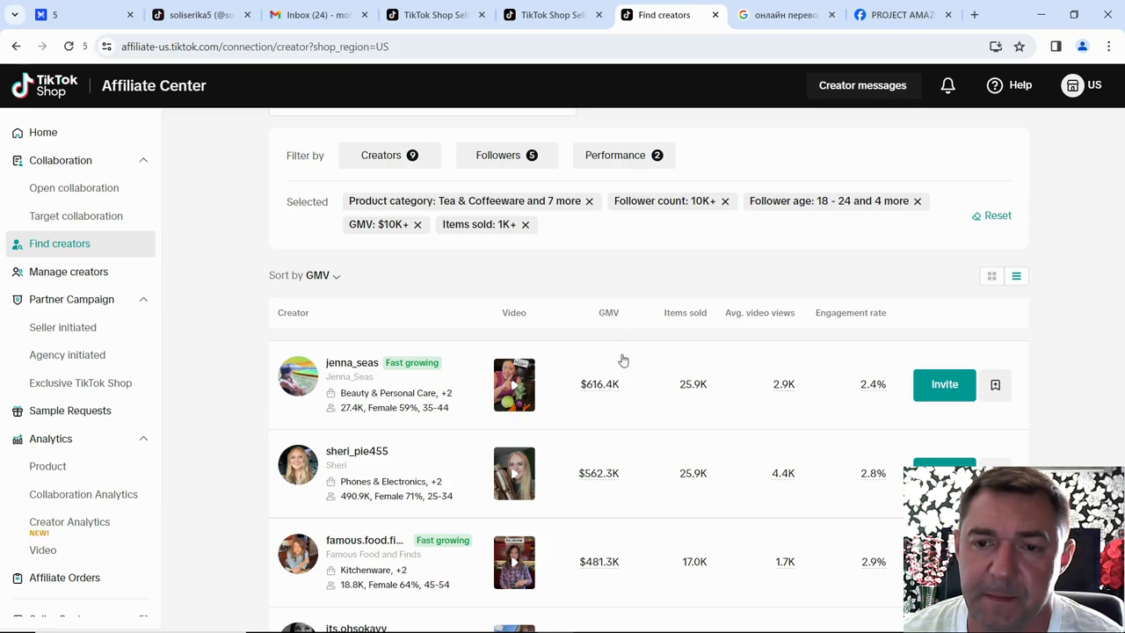
pyautogui.moveTo(605, 396)
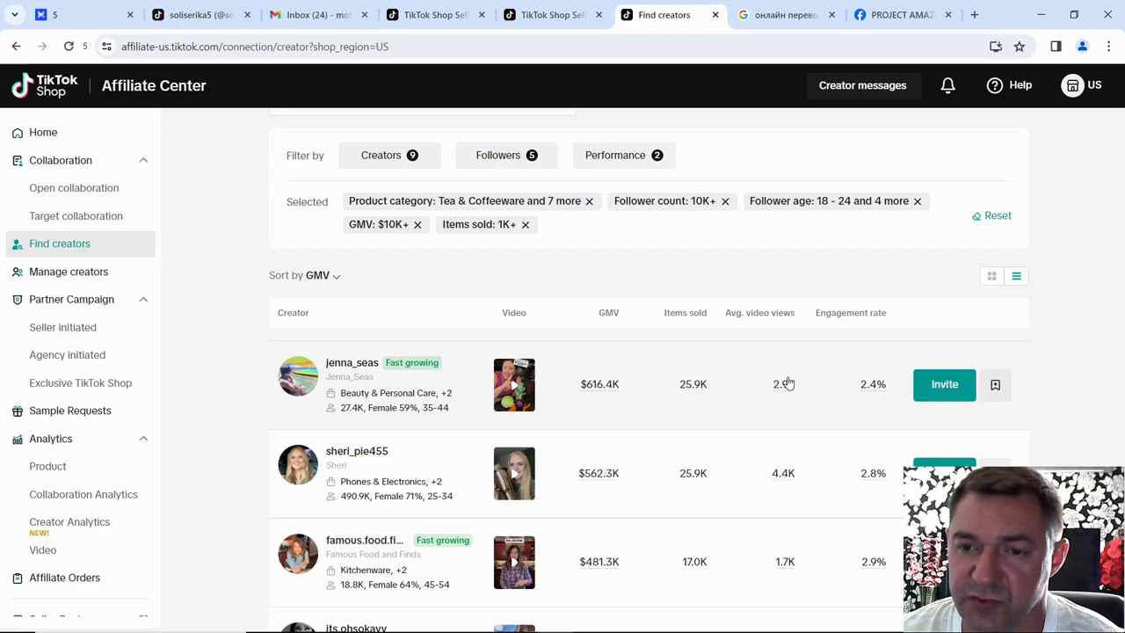
# - Check the first listed creator's average video views and engagement rate, and open that creator's detail page
pyautogui.moveTo(782, 317)
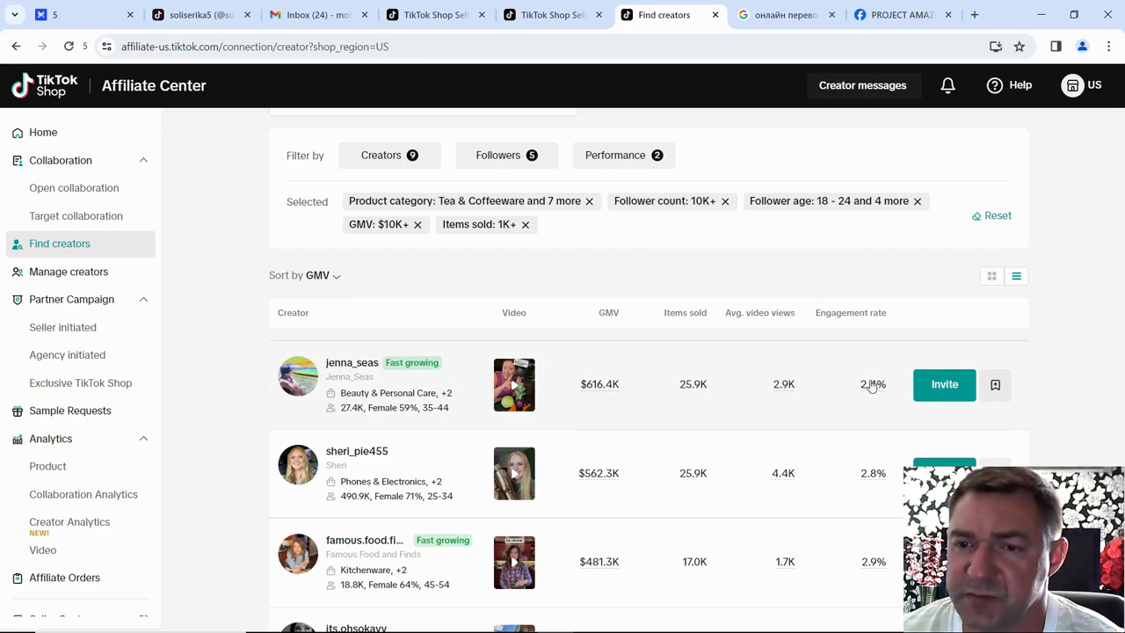
pyautogui.moveTo(872, 385)
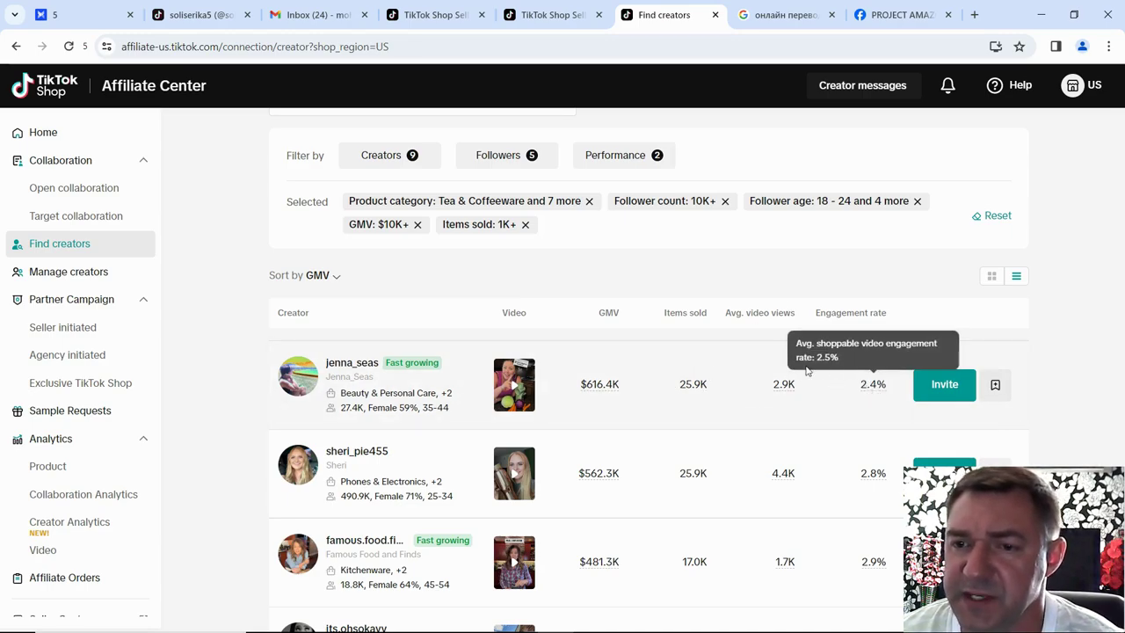
pyautogui.click(312, 384)
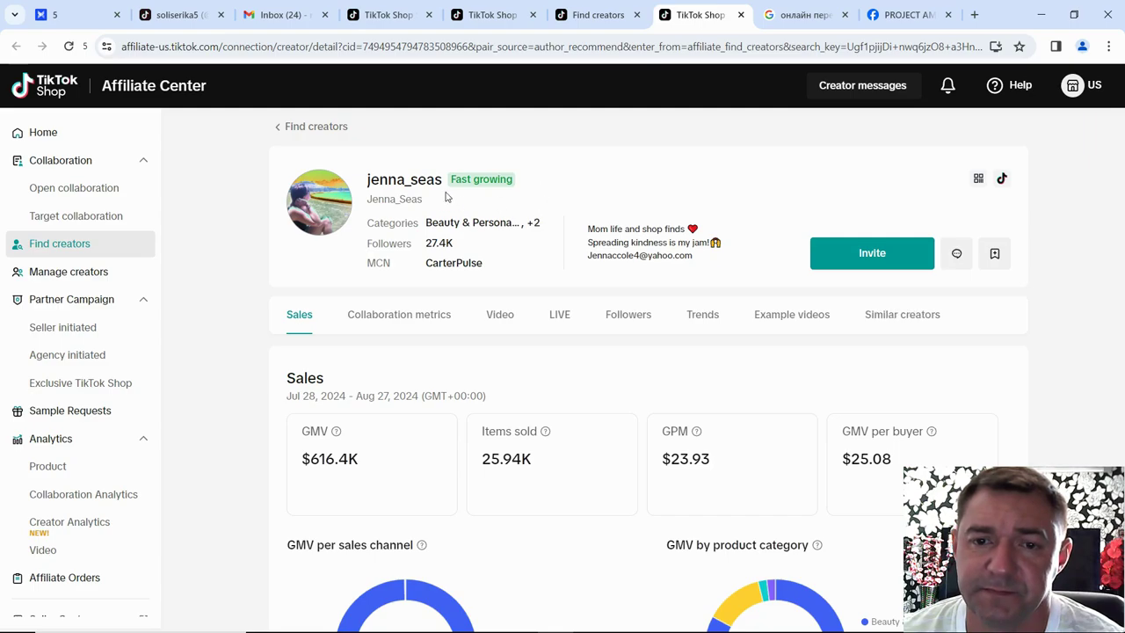
# - Read the creator's profile bio in a Russian translation of the page and restore the original language
pyautogui.moveTo(499, 184)
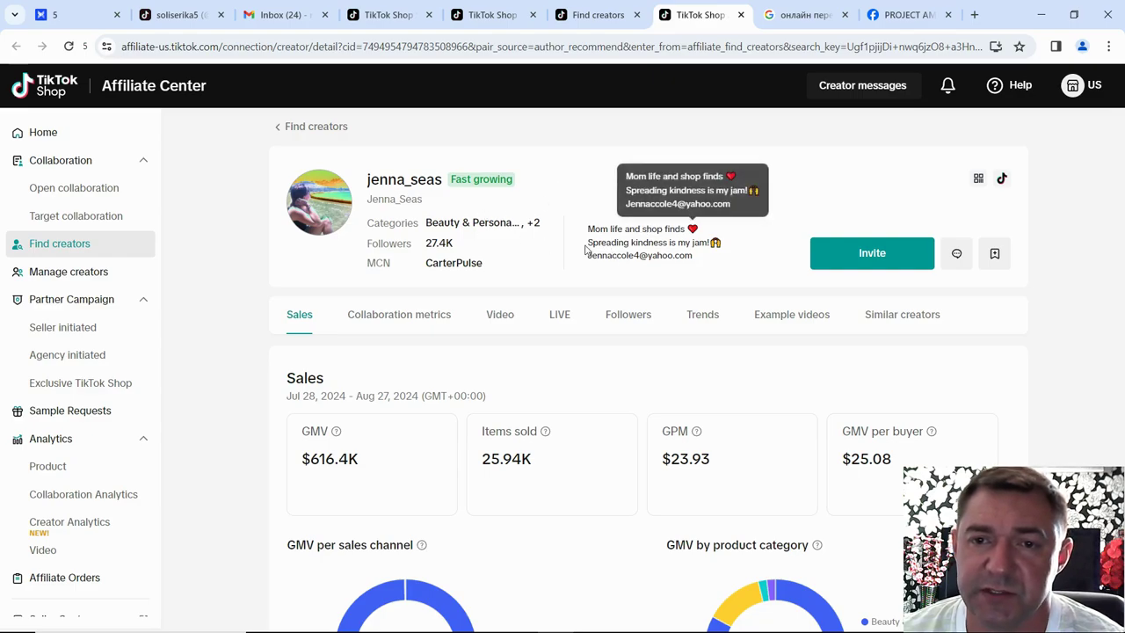
pyautogui.rightClick(582, 156)
pyautogui.click(638, 351)
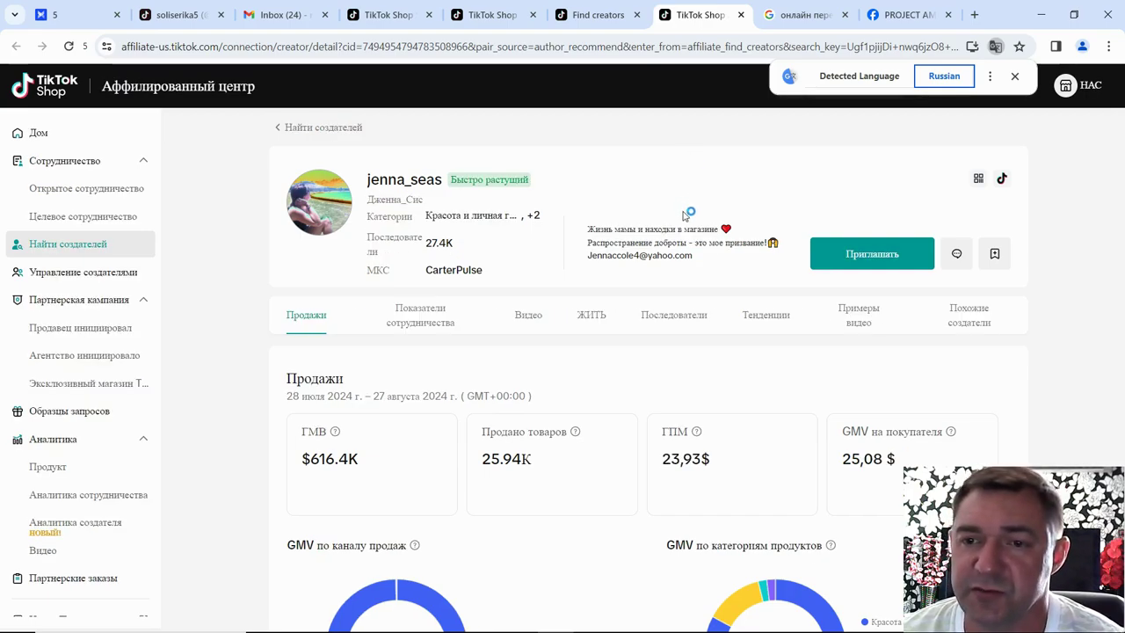
pyautogui.moveTo(715, 228)
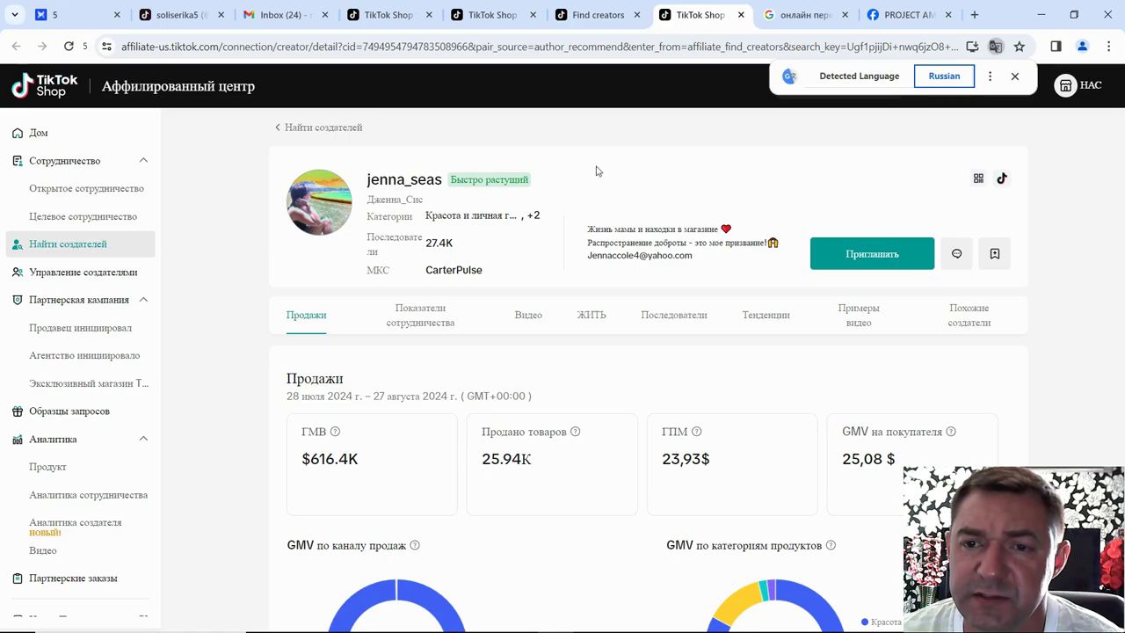
pyautogui.click(853, 77)
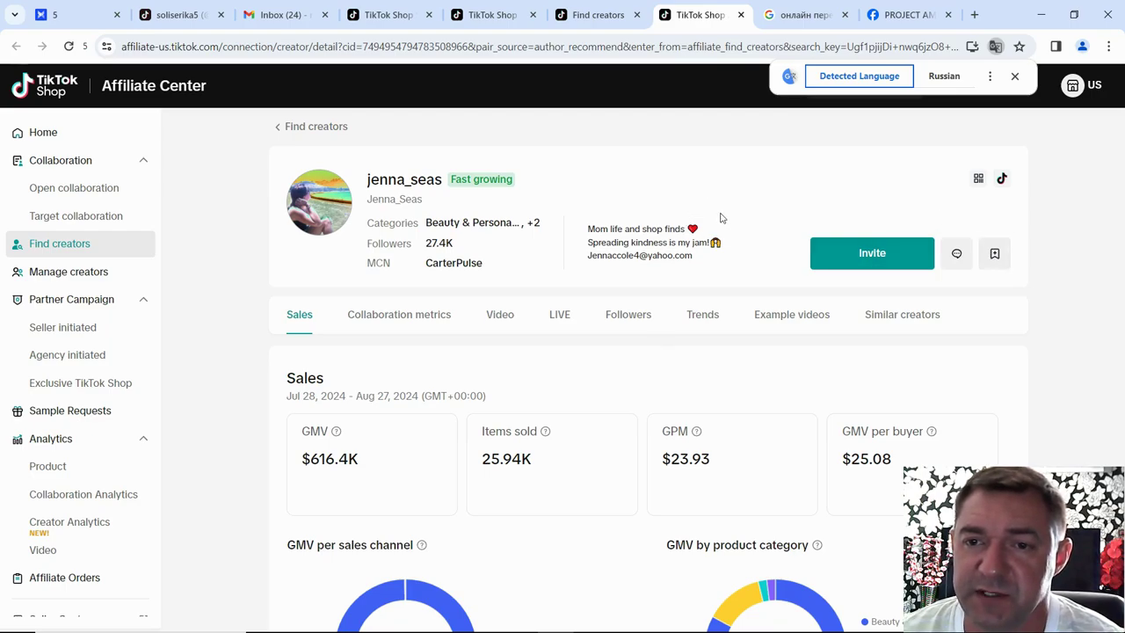
# - Examine the creator's sales figures: GMV, items sold, GPM, GMV per buyer, and the GMV charts by sales channel and product category
pyautogui.scroll(-1, 741, 199)
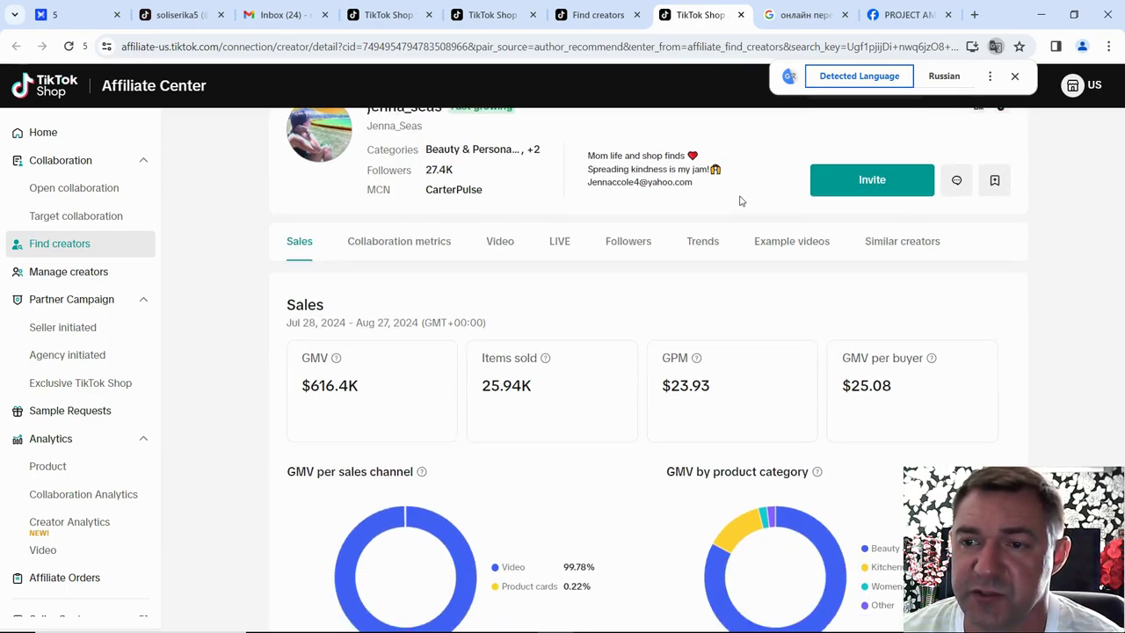
pyautogui.scroll(1, 741, 199)
pyautogui.scroll(-1, 614, 211)
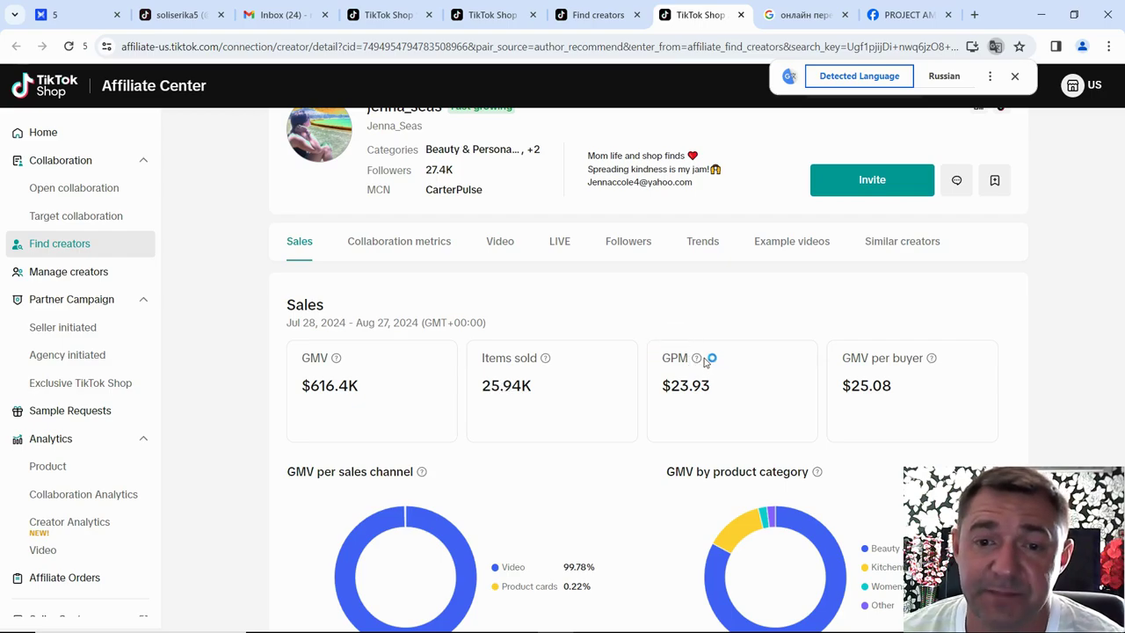
pyautogui.moveTo(697, 363)
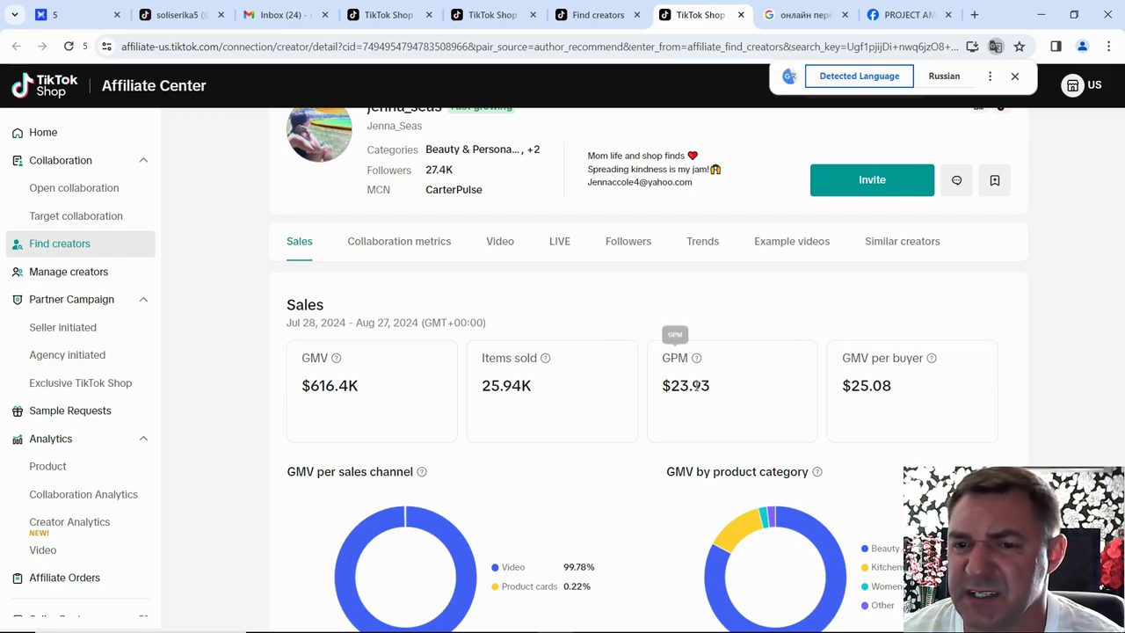
pyautogui.scroll(-2, 737, 380)
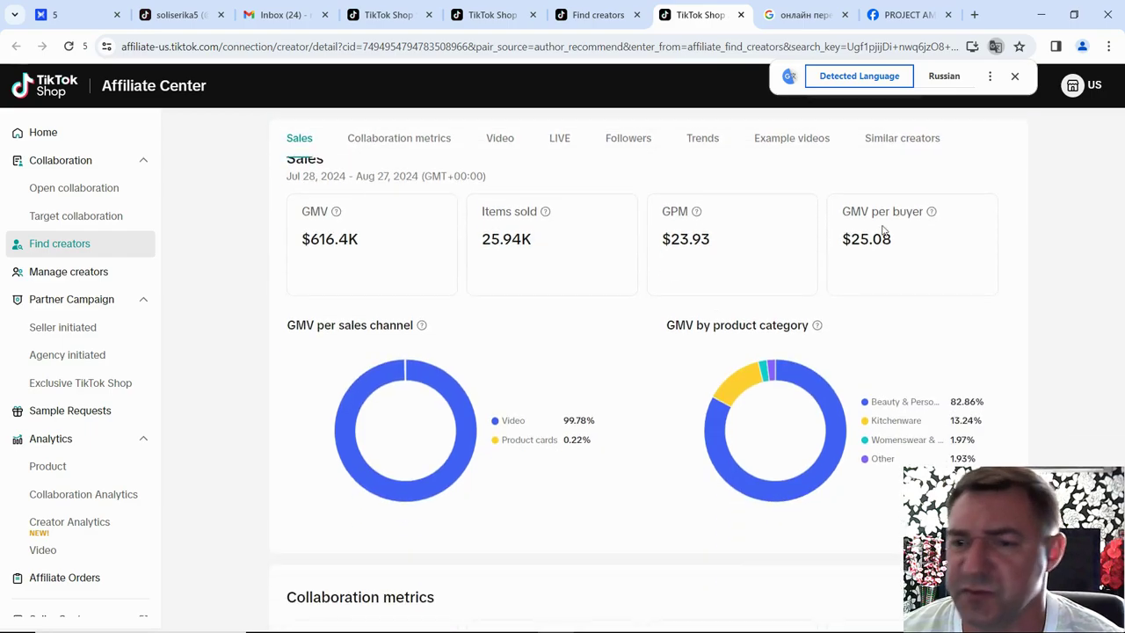
pyautogui.scroll(-1, 445, 261)
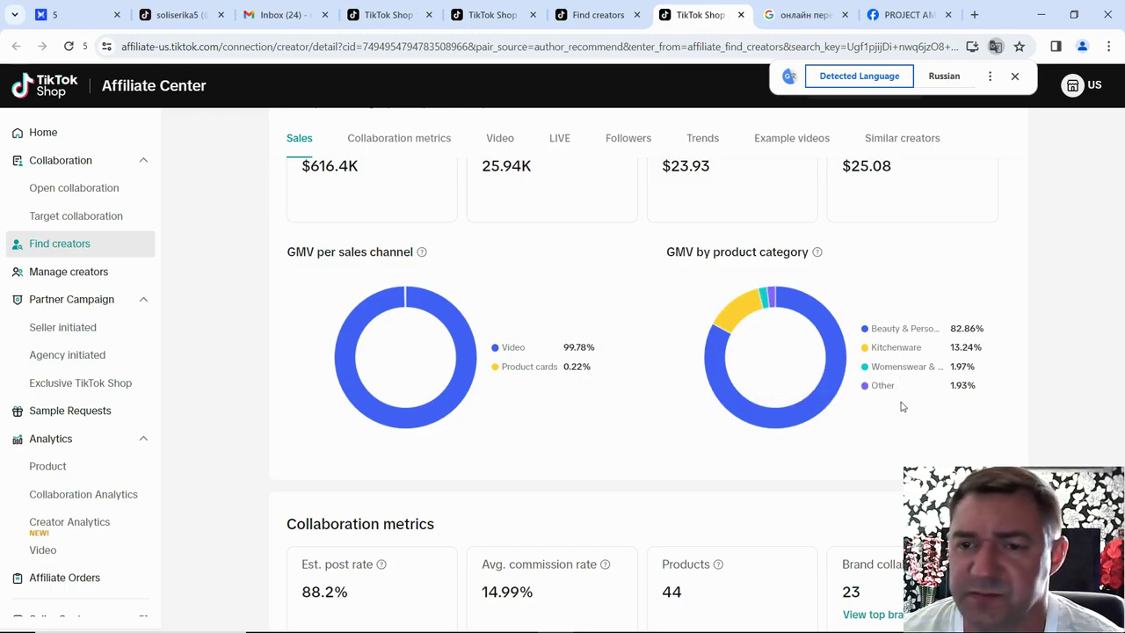
pyautogui.scroll(-1, 698, 334)
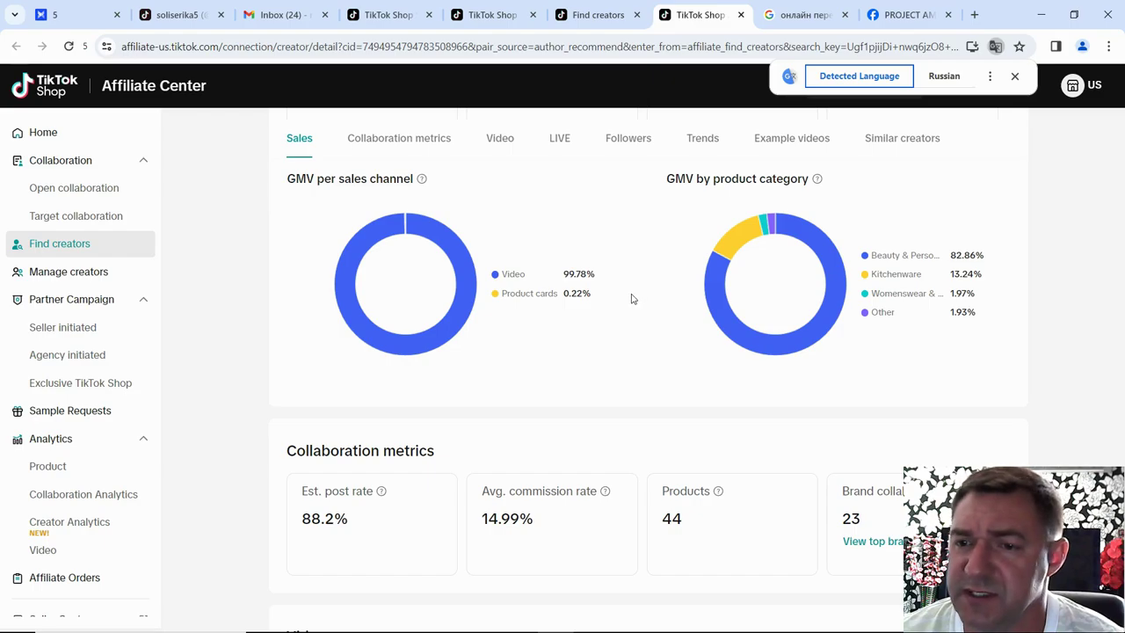
pyautogui.scroll(-2, 631, 299)
pyautogui.scroll(2, 626, 307)
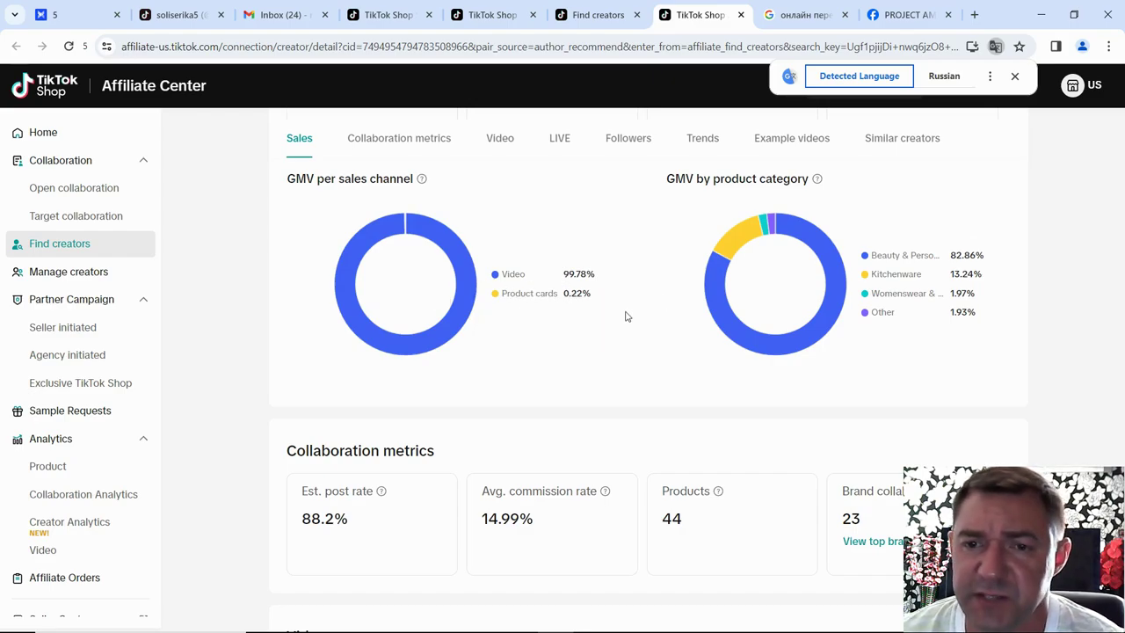
pyautogui.scroll(-2, 625, 316)
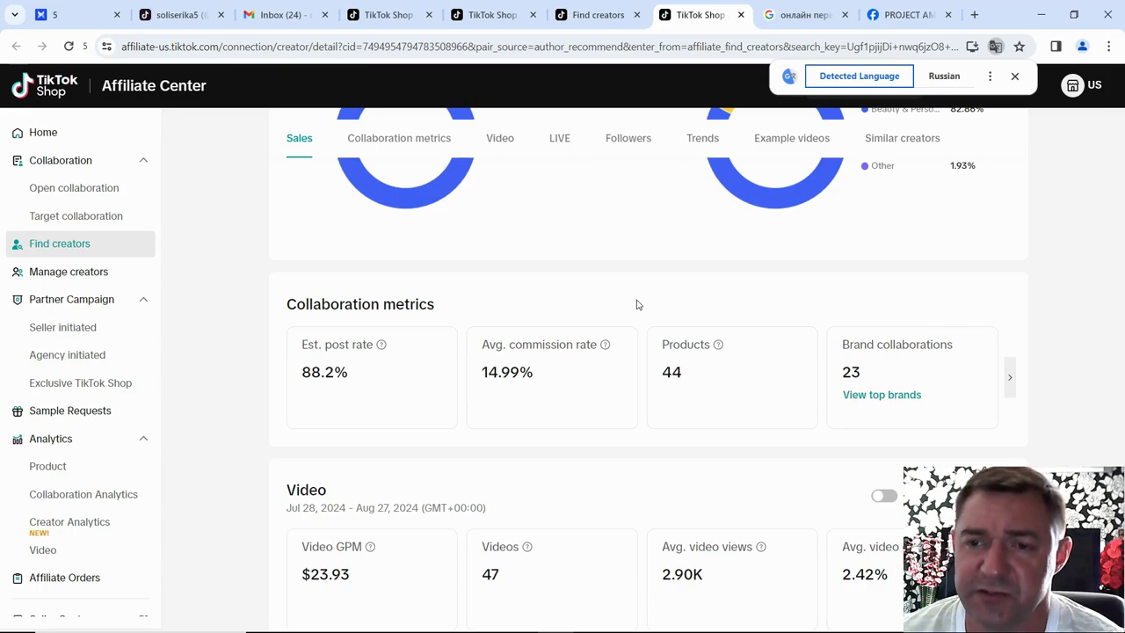
pyautogui.scroll(1, 638, 304)
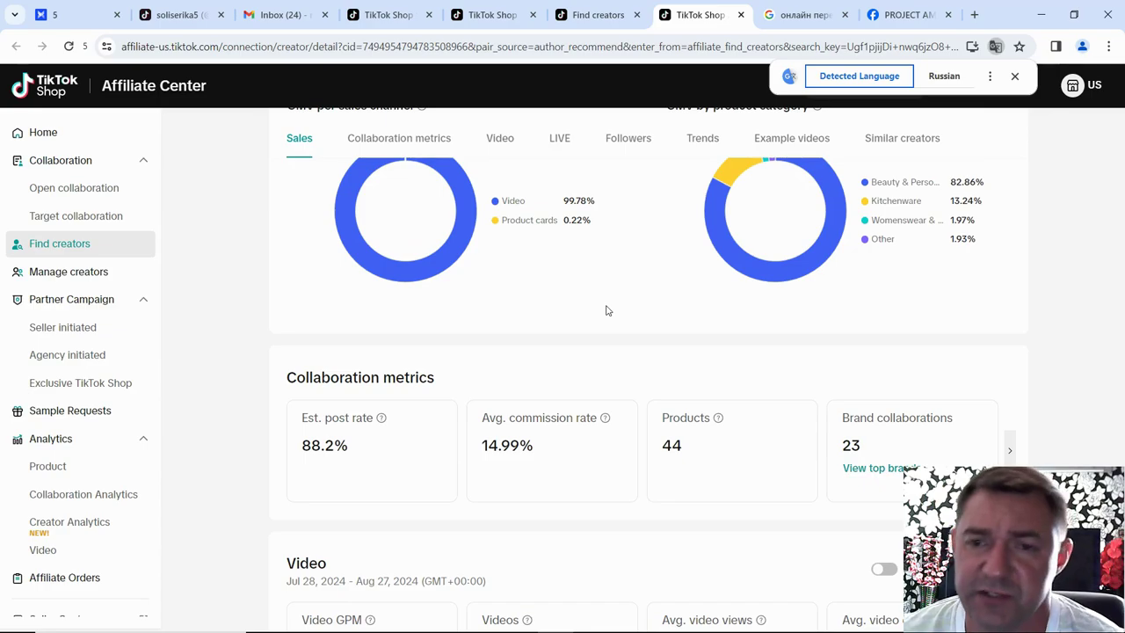
# - Translate the page into Russian and examine the collaboration metrics, including average commission rate, products, brand collaborations and product price
pyautogui.scroll(-1, 605, 310)
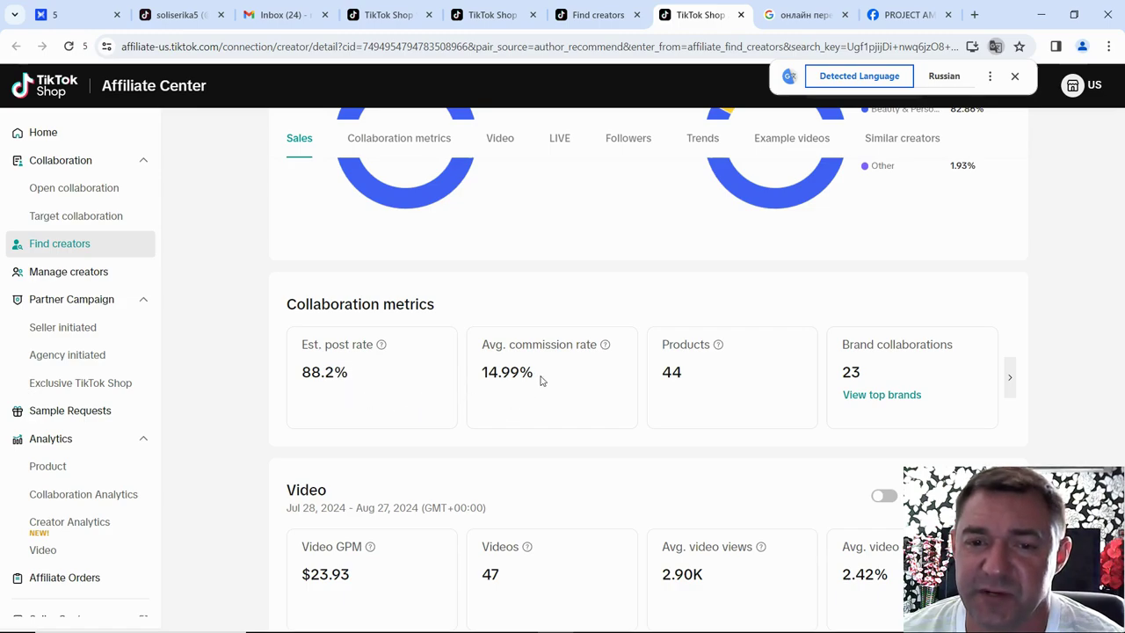
pyautogui.moveTo(605, 347)
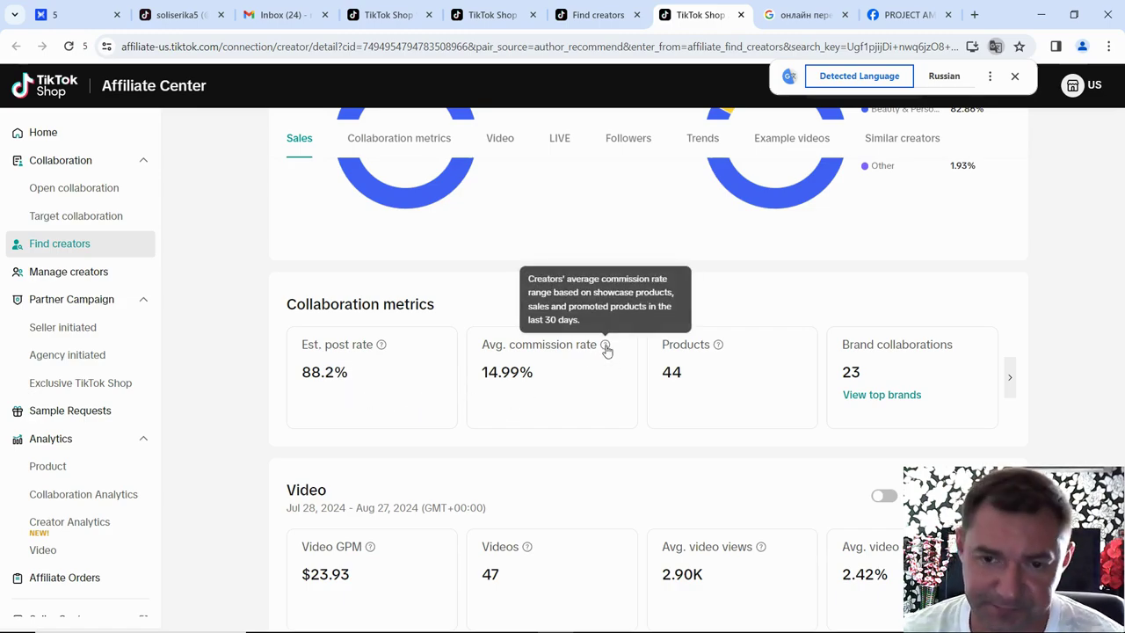
pyautogui.rightClick(550, 245)
pyautogui.click(632, 442)
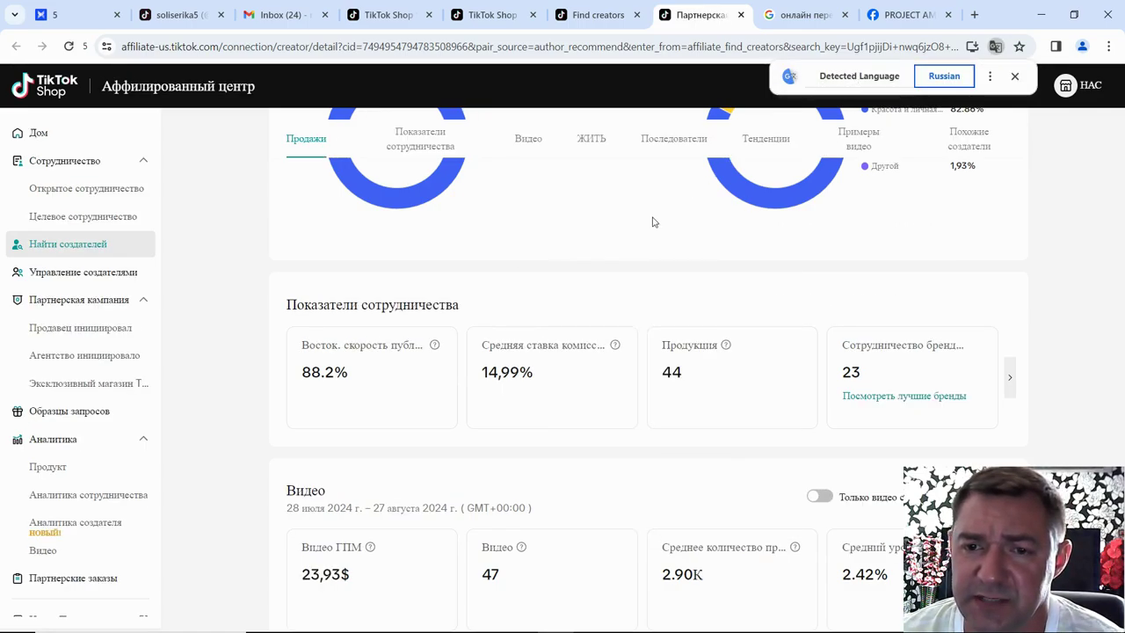
pyautogui.moveTo(615, 345)
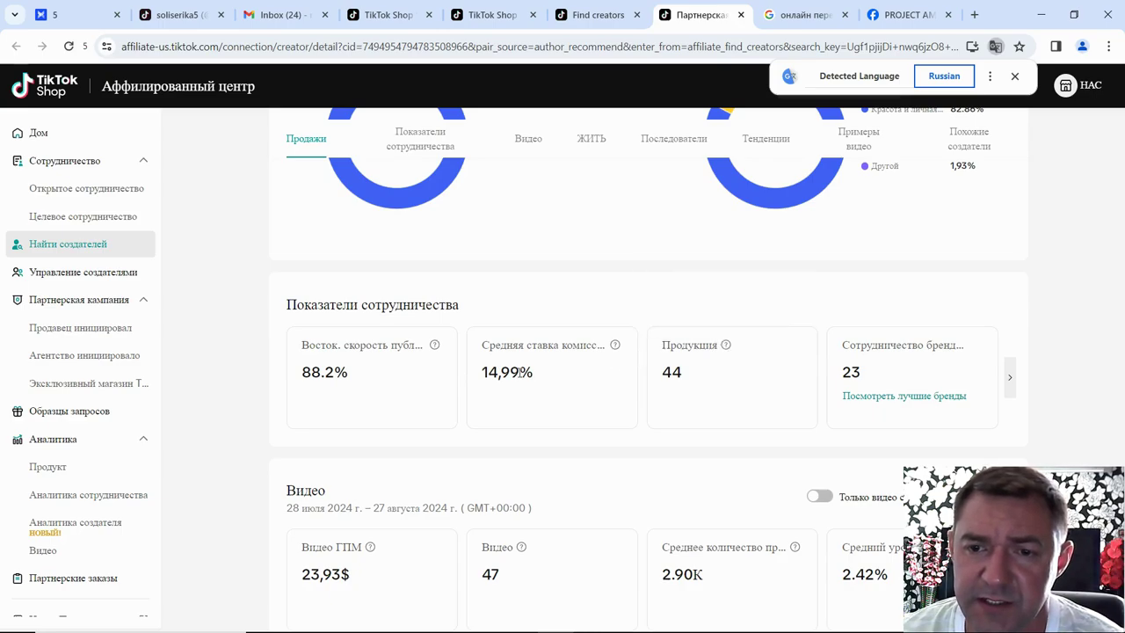
pyautogui.moveTo(726, 347)
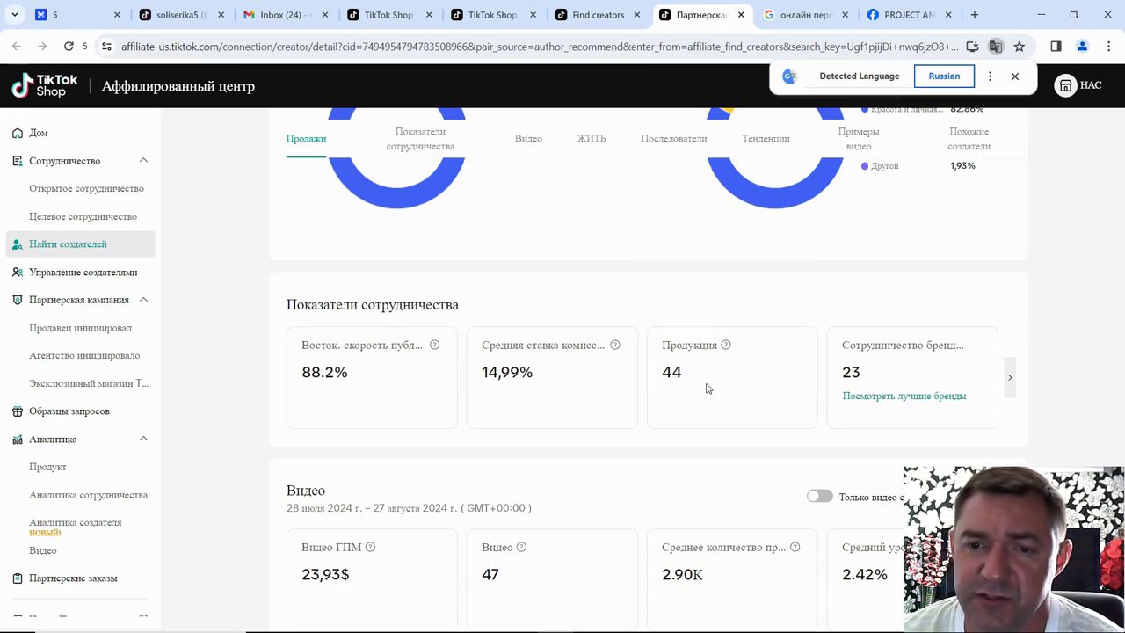
pyautogui.scroll(-1, 787, 311)
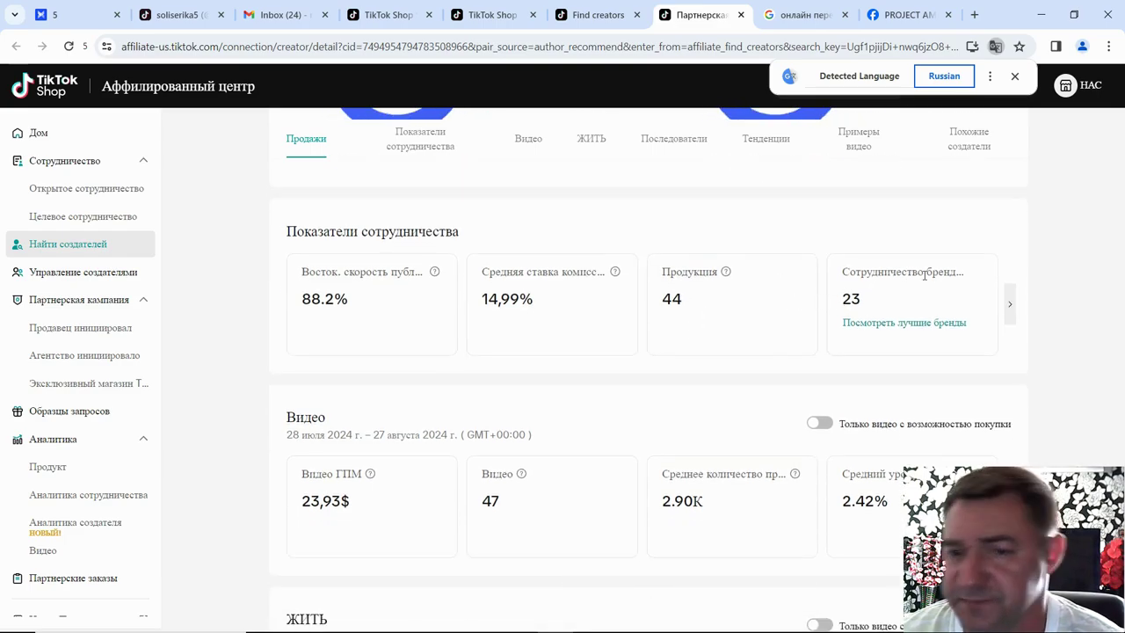
pyautogui.click(1010, 307)
pyautogui.click(771, 323)
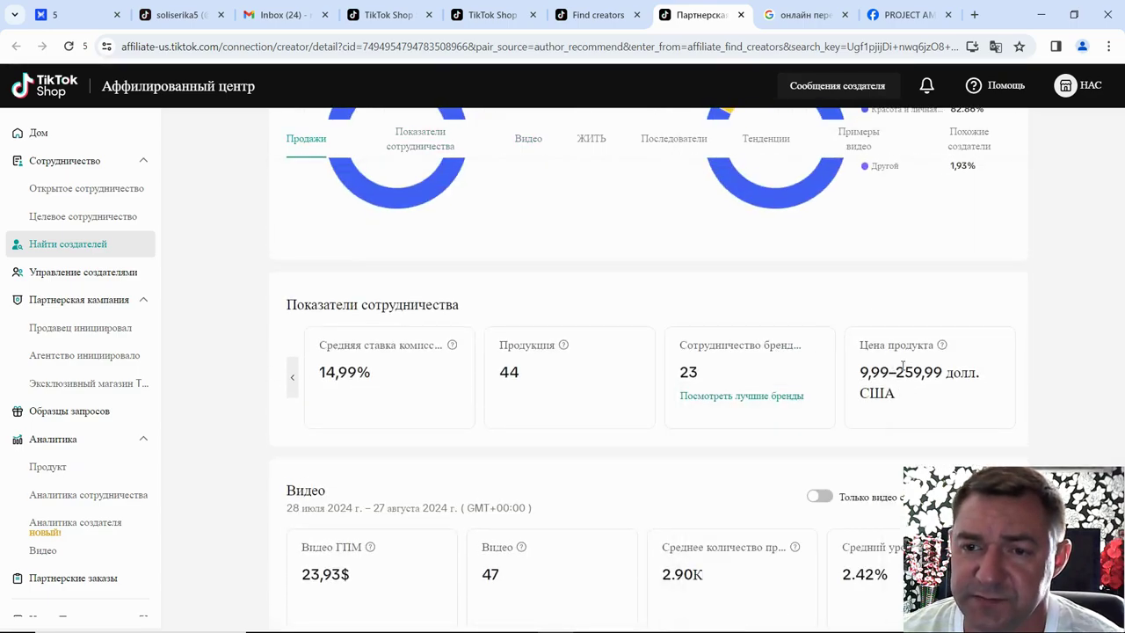
pyautogui.moveTo(943, 346)
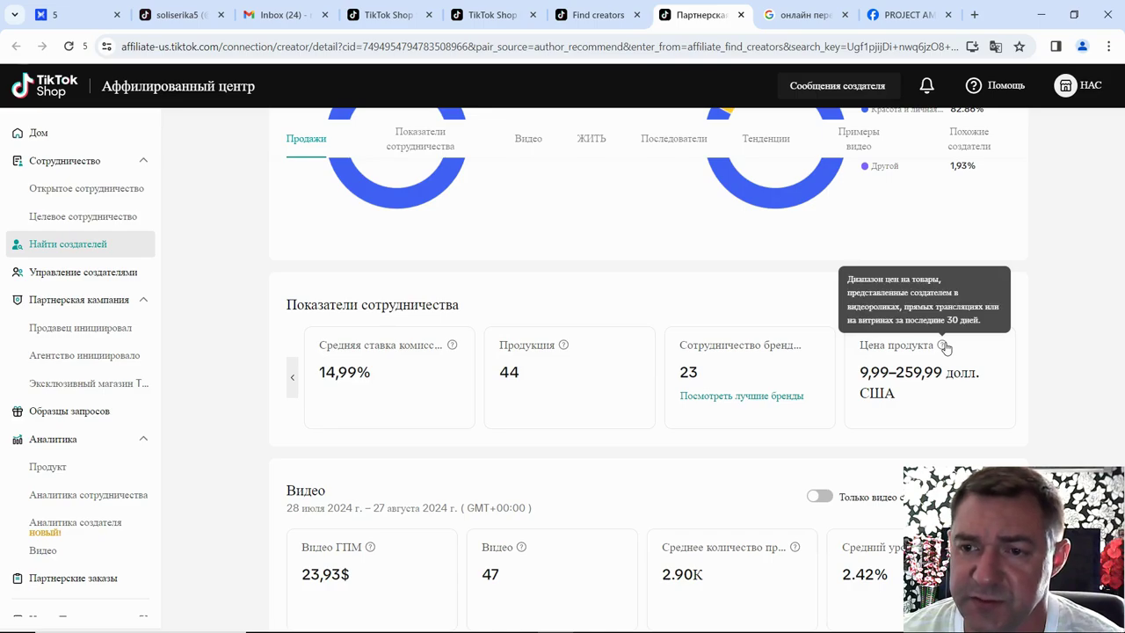
# - Examine the creator's video and LIVE metrics and the followers' gender, age and top five locations
pyautogui.scroll(-2, 515, 322)
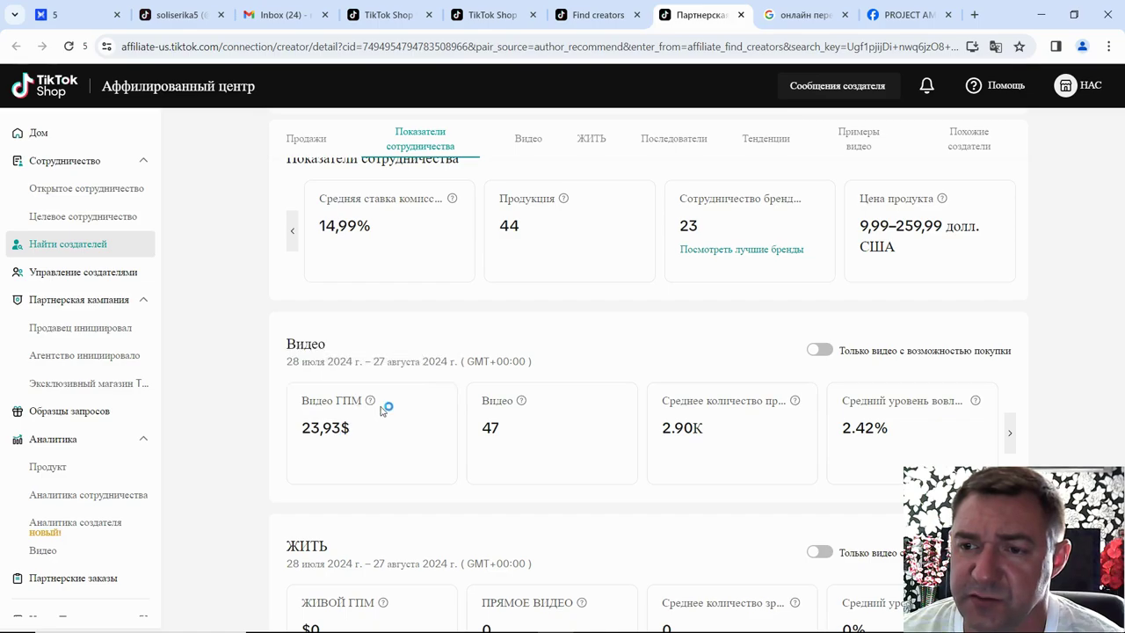
pyautogui.scroll(-1, 379, 397)
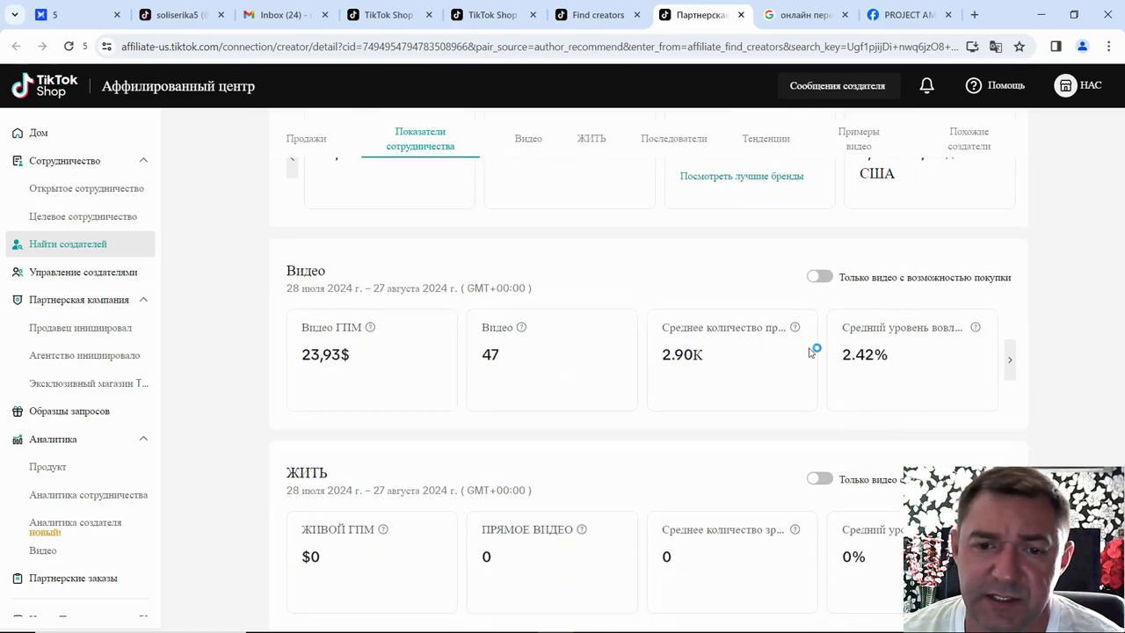
pyautogui.scroll(-1, 889, 347)
pyautogui.scroll(-1, 889, 347)
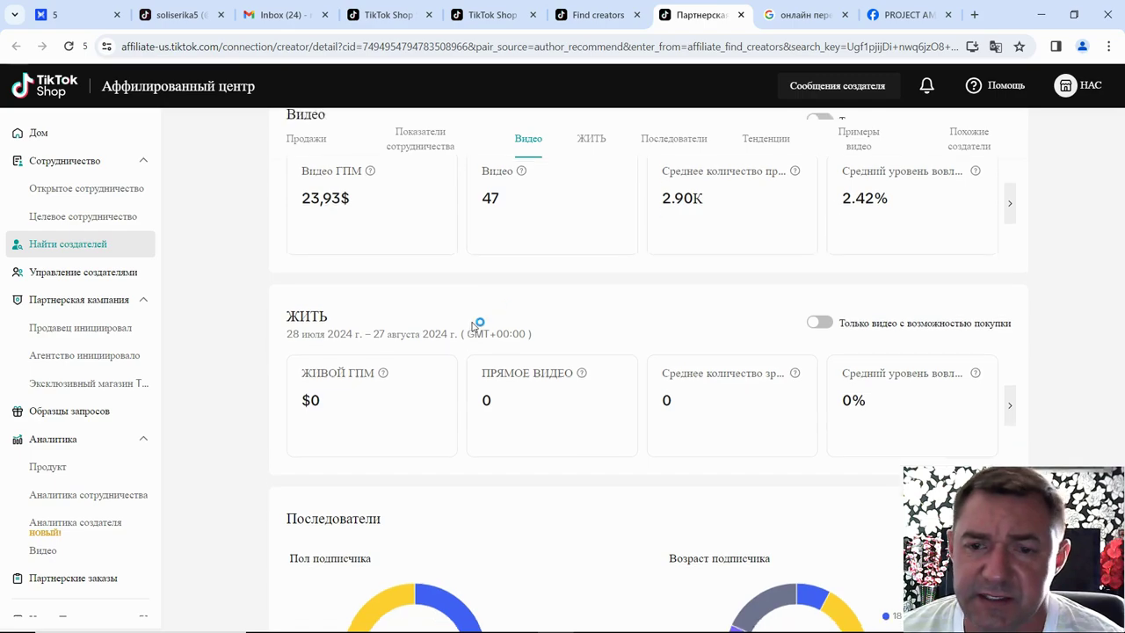
pyautogui.scroll(-1, 477, 326)
pyautogui.scroll(-3, 627, 343)
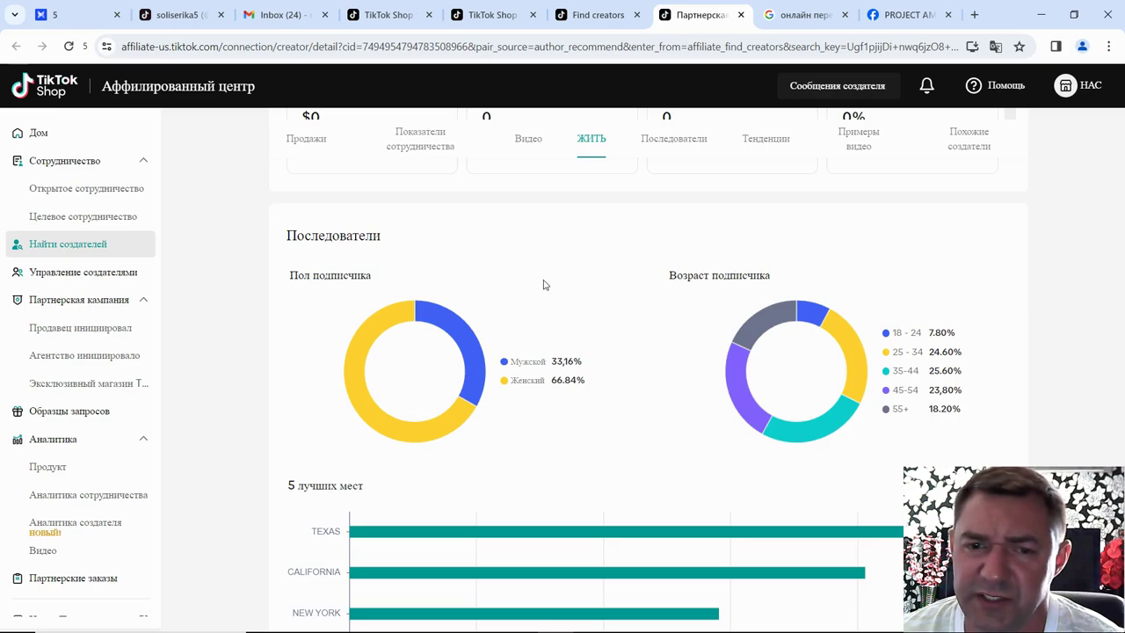
pyautogui.scroll(-1, 630, 317)
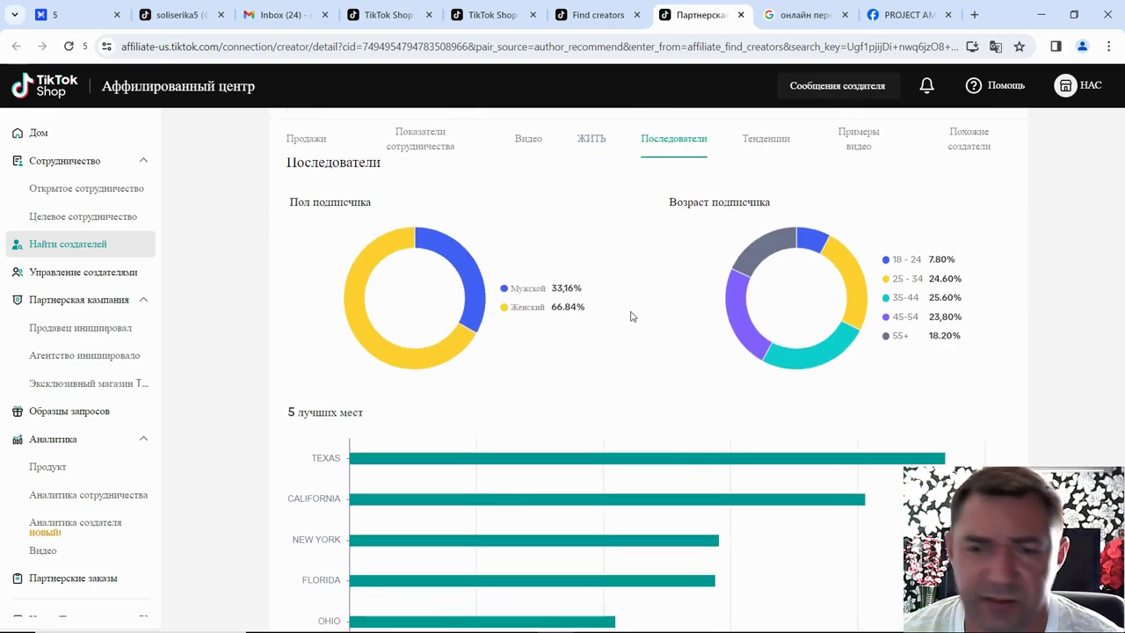
pyautogui.scroll(-2, 642, 320)
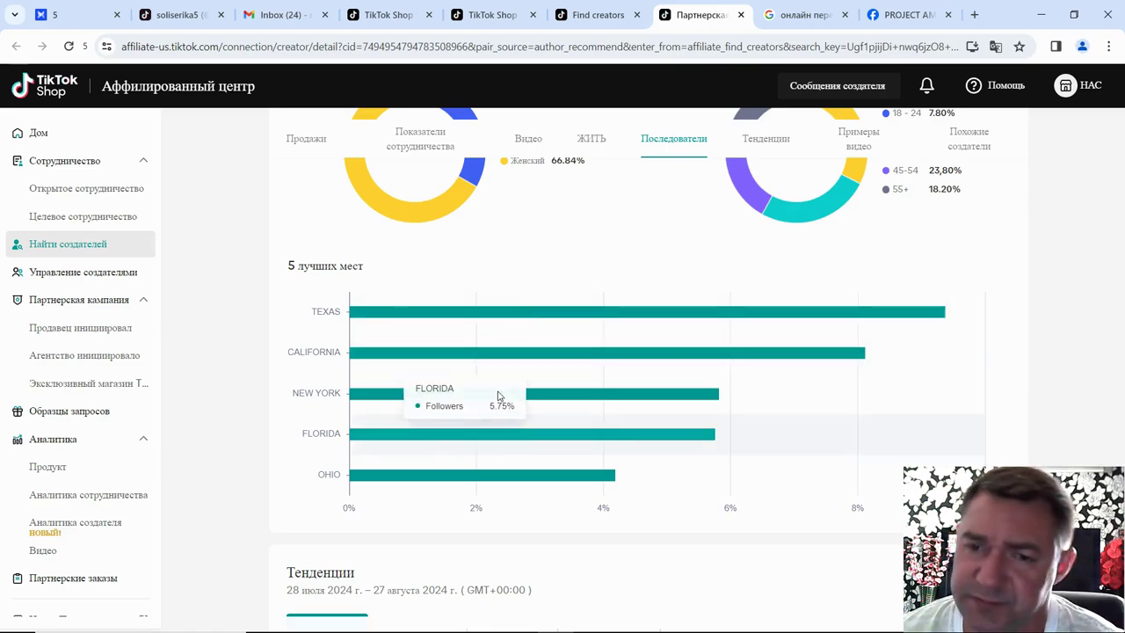
# - Compare the creator's trend charts for GMV, items sold, followers, video views and engagement rate
pyautogui.scroll(-5, 502, 329)
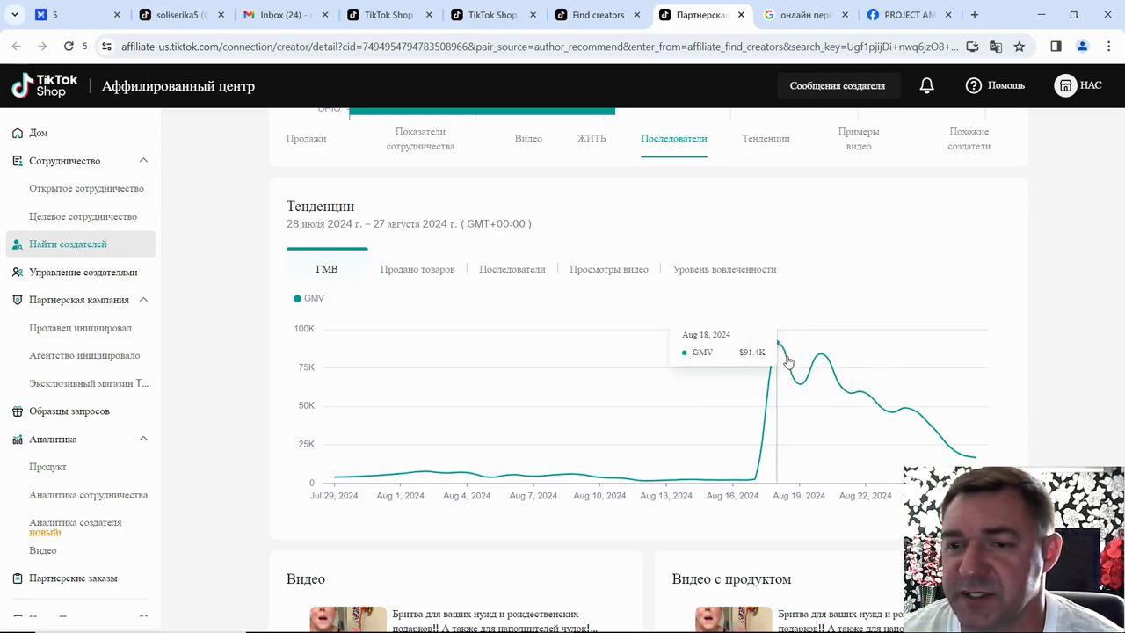
pyautogui.click(394, 277)
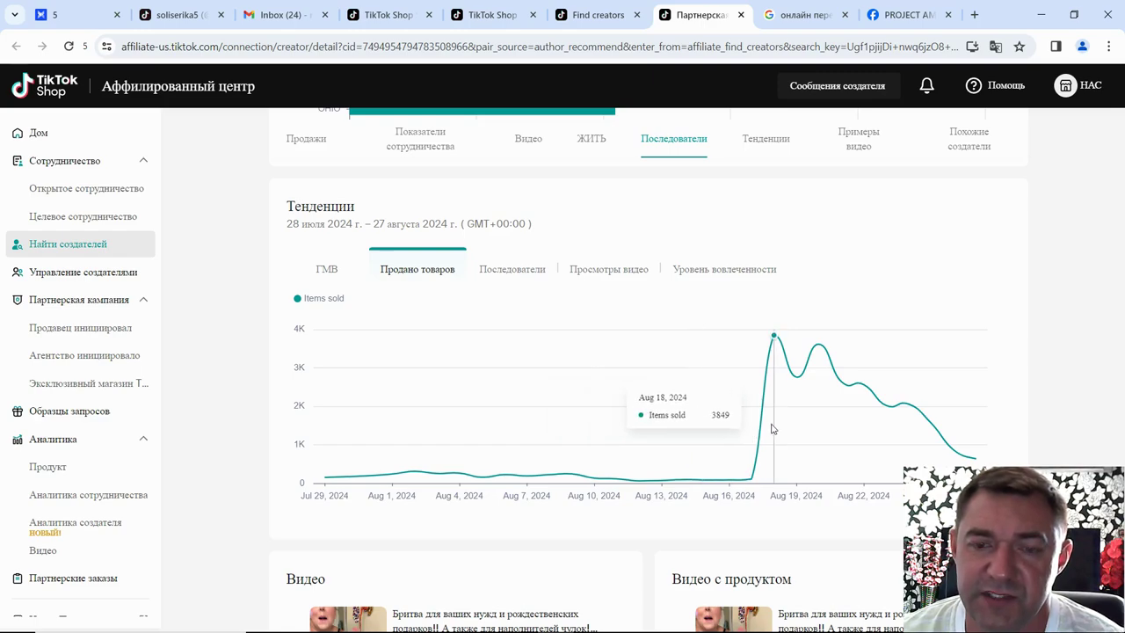
pyautogui.click(519, 270)
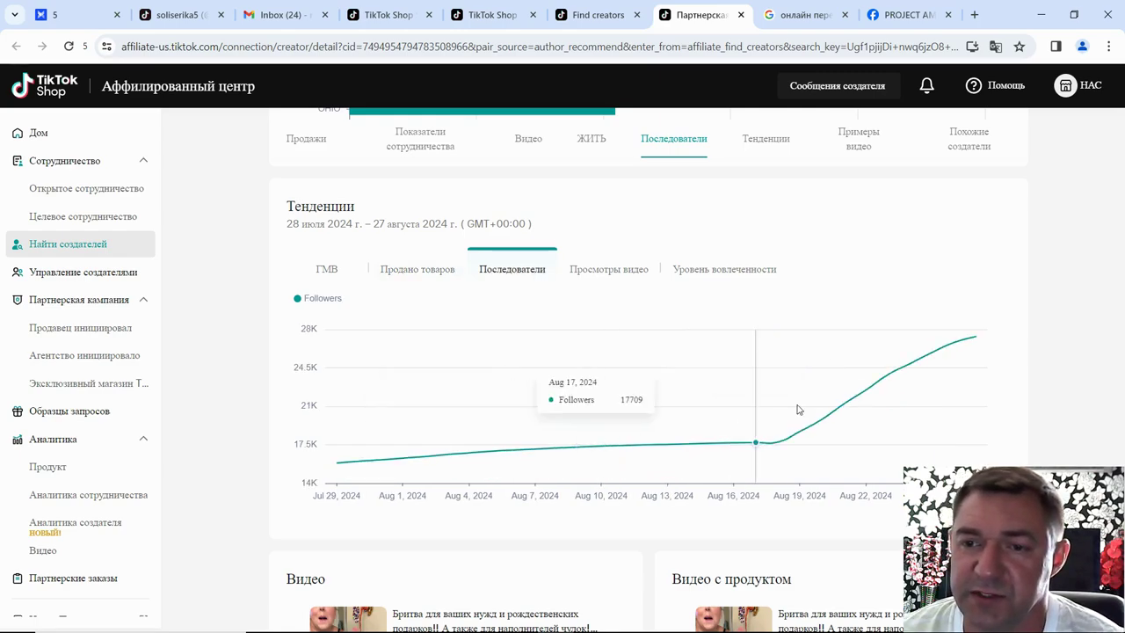
pyautogui.click(601, 275)
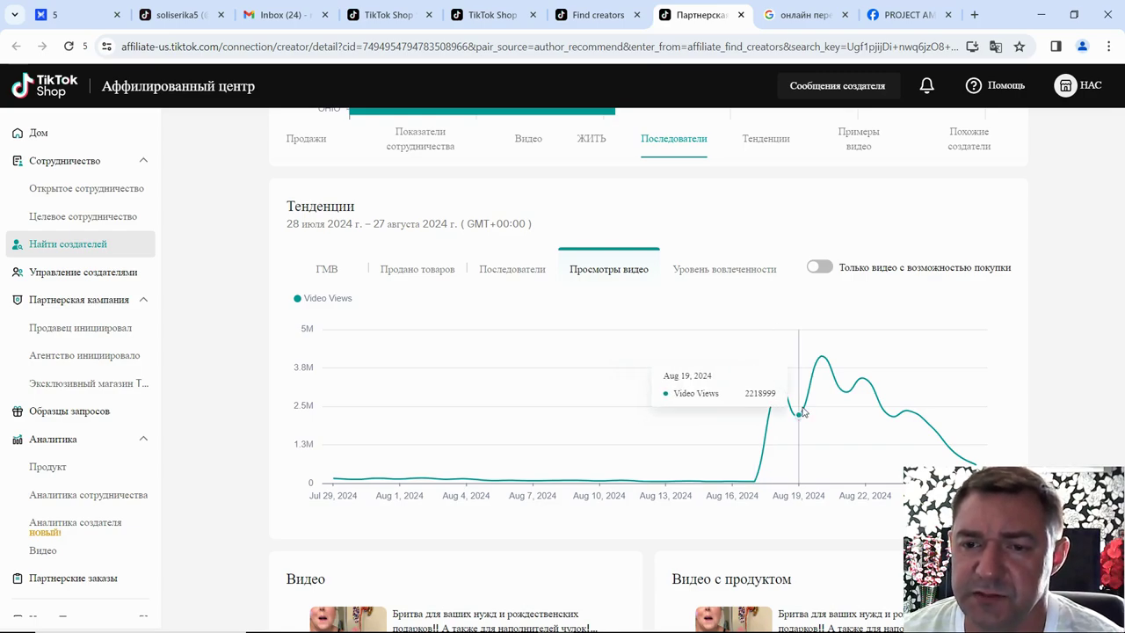
pyautogui.click(713, 272)
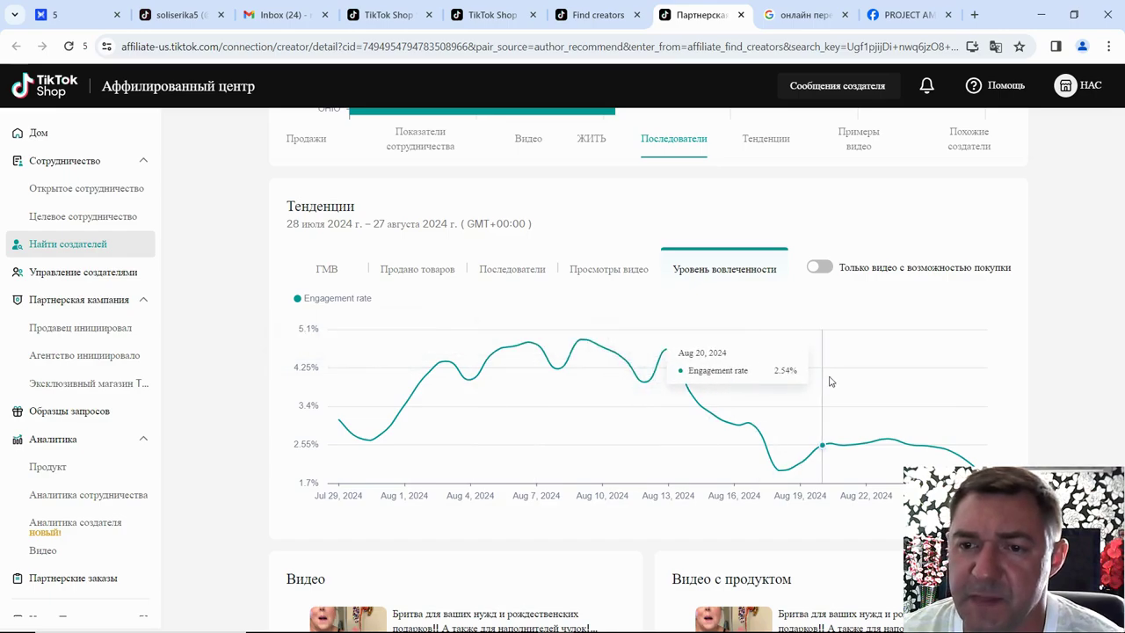
# - Compare the creator's GMV and items sold trend charts with the release dates and views of the example videos
pyautogui.click(328, 270)
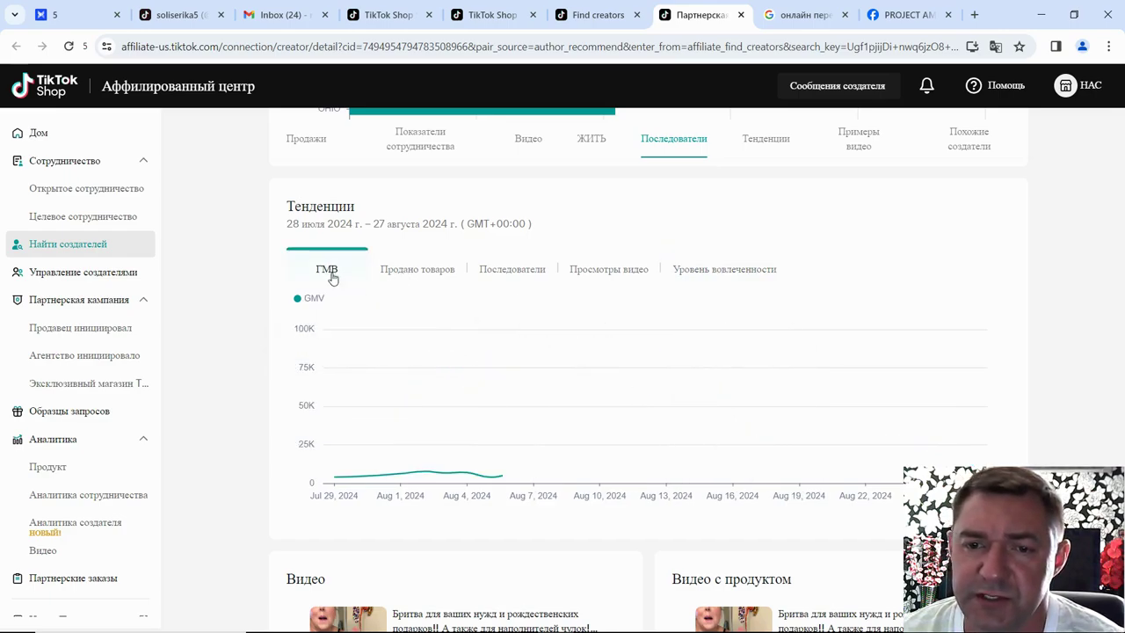
pyautogui.click(406, 271)
pyautogui.scroll(-2, 574, 323)
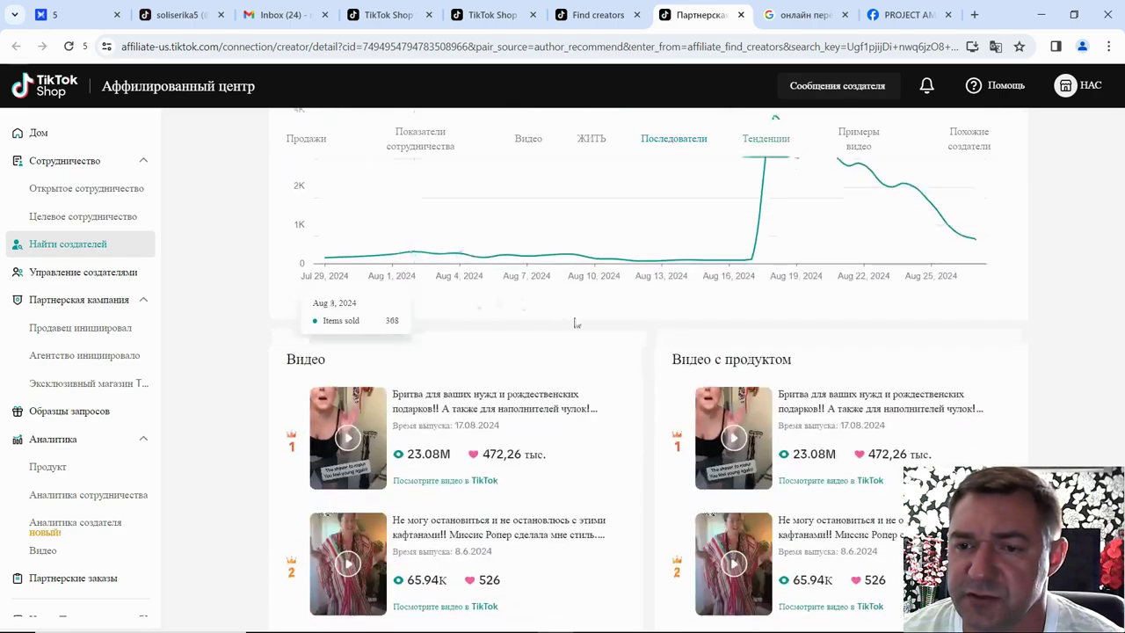
pyautogui.scroll(-2, 594, 348)
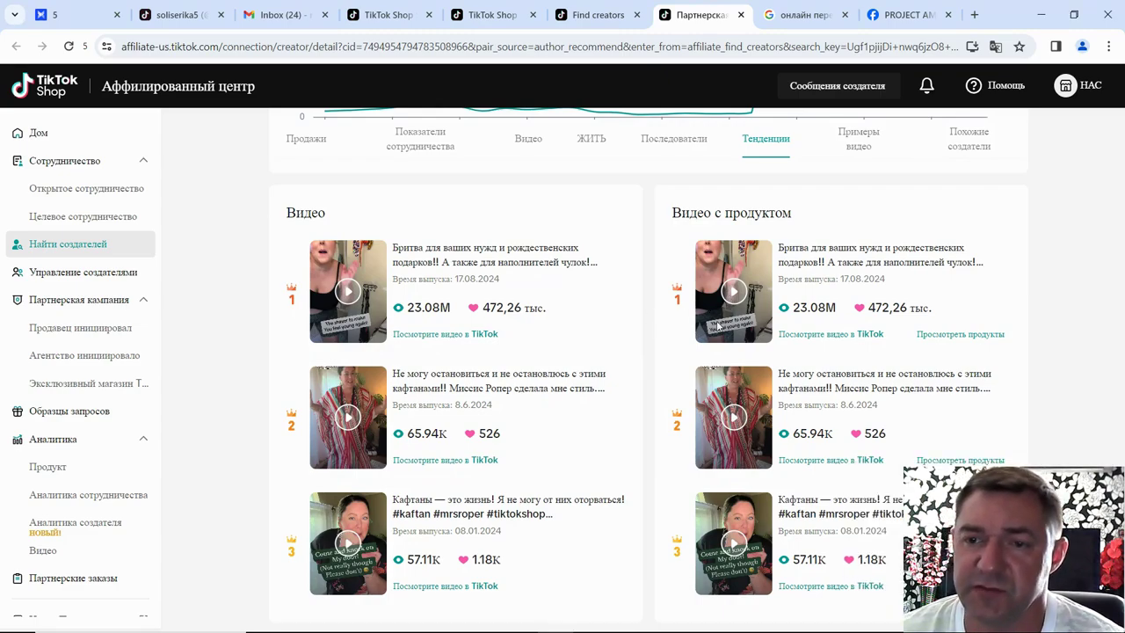
pyautogui.scroll(-1, 728, 431)
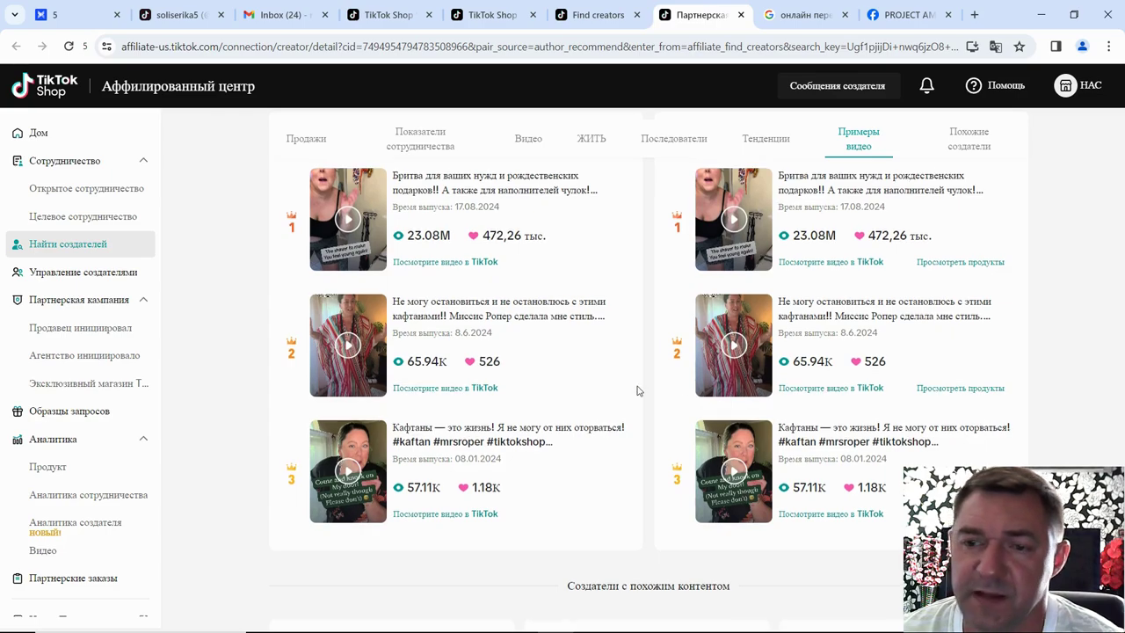
pyautogui.scroll(6, 637, 392)
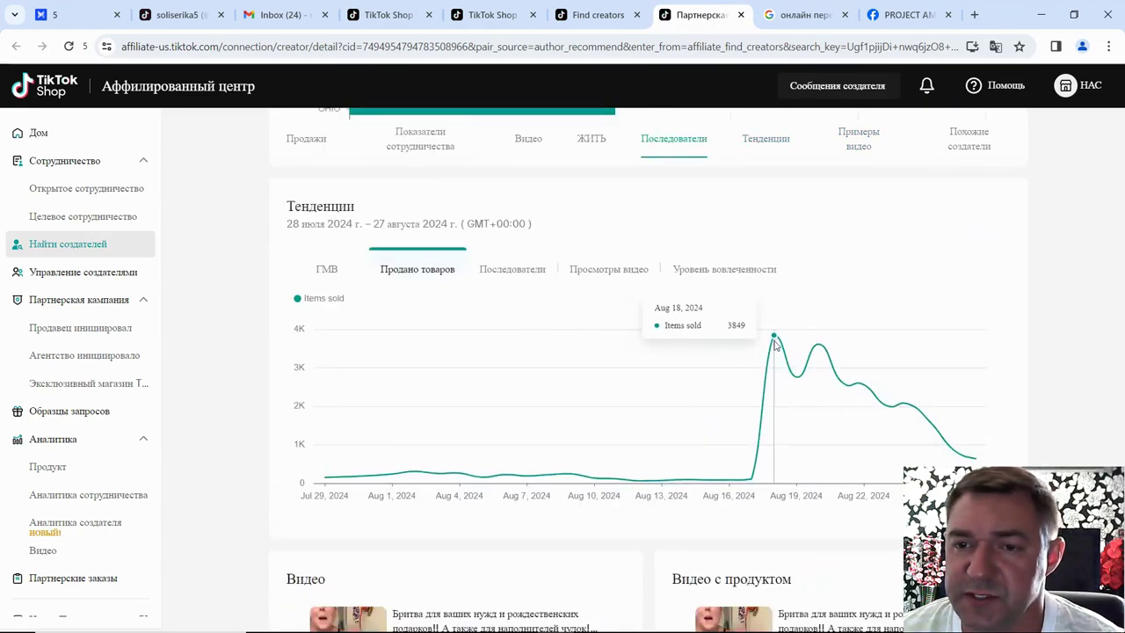
# - Watch the top-ranked product video about the shaver, skip ahead through it, and close the player
pyautogui.scroll(-3, 703, 360)
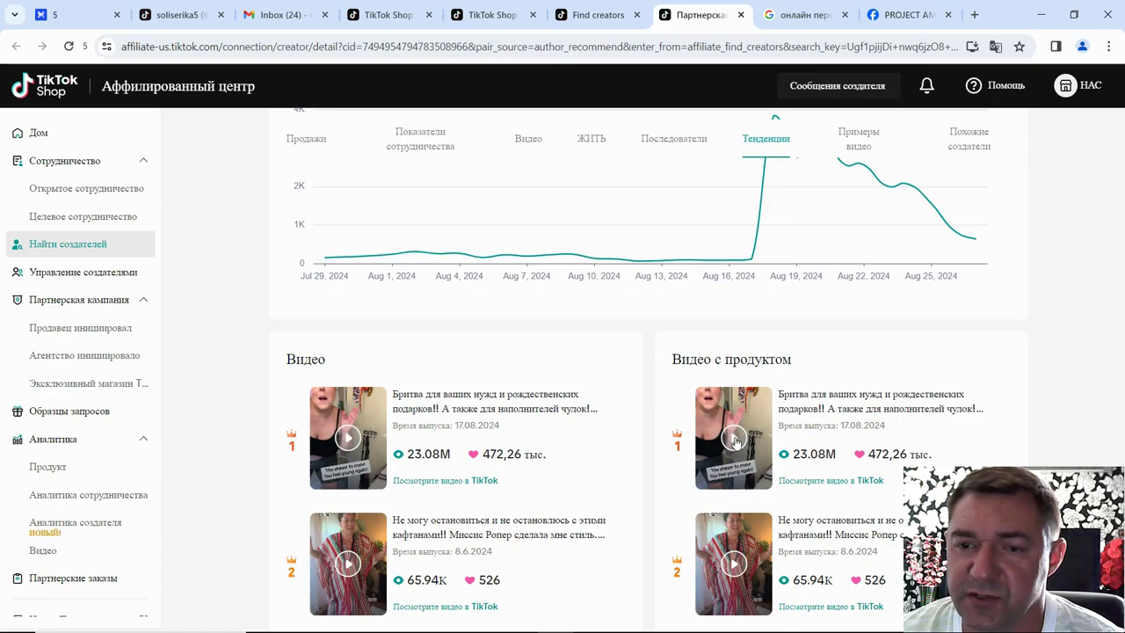
pyautogui.click(734, 438)
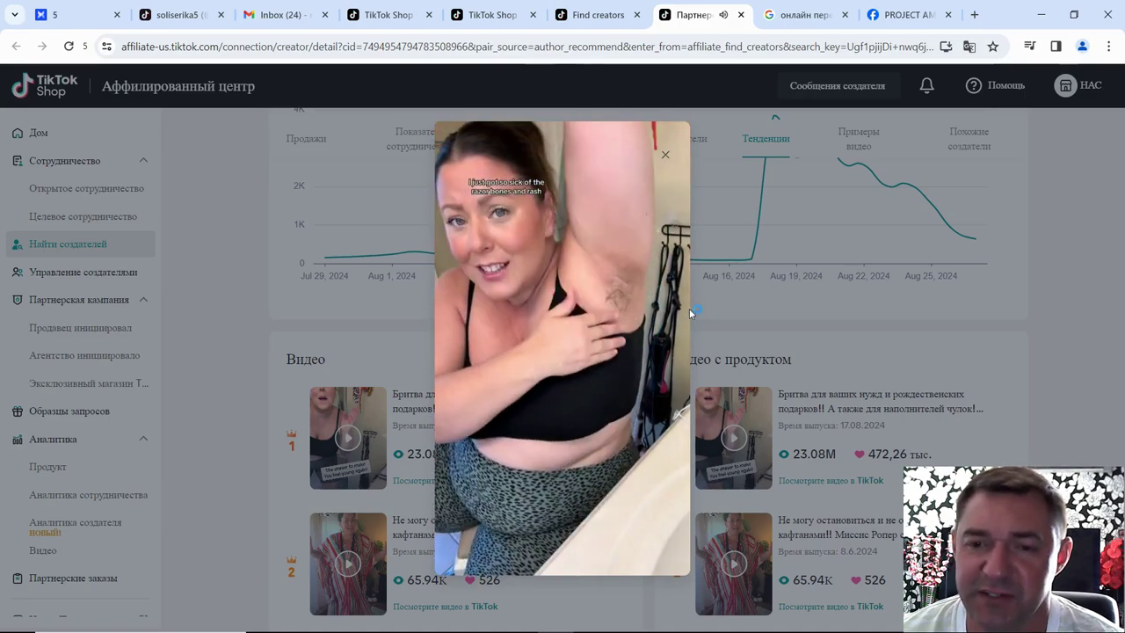
pyautogui.moveTo(689, 308)
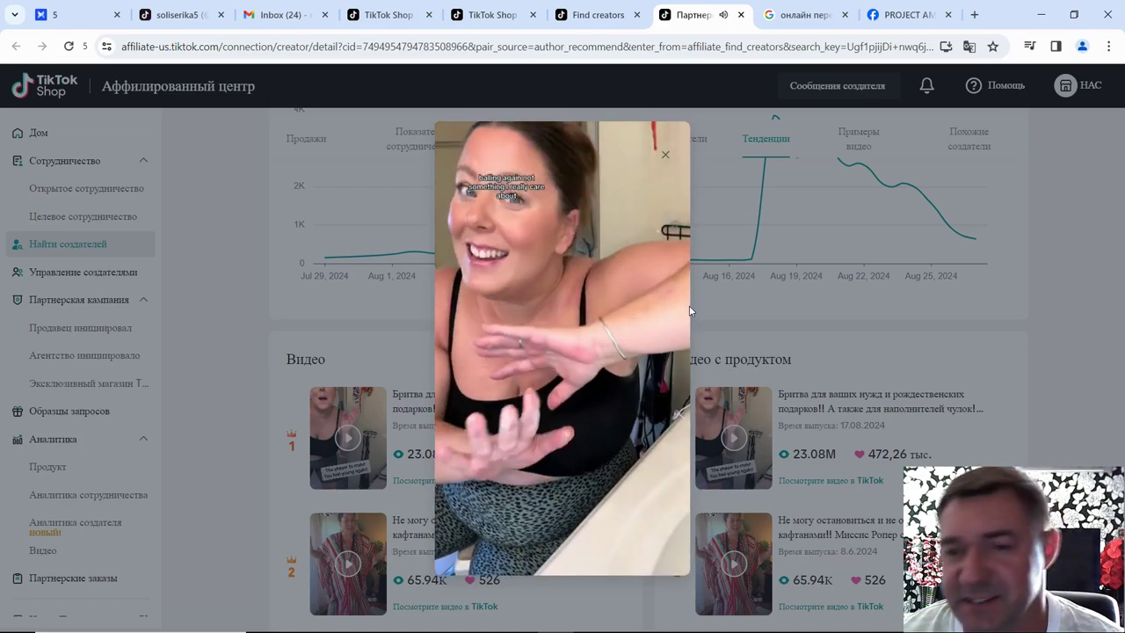
pyautogui.click(580, 538)
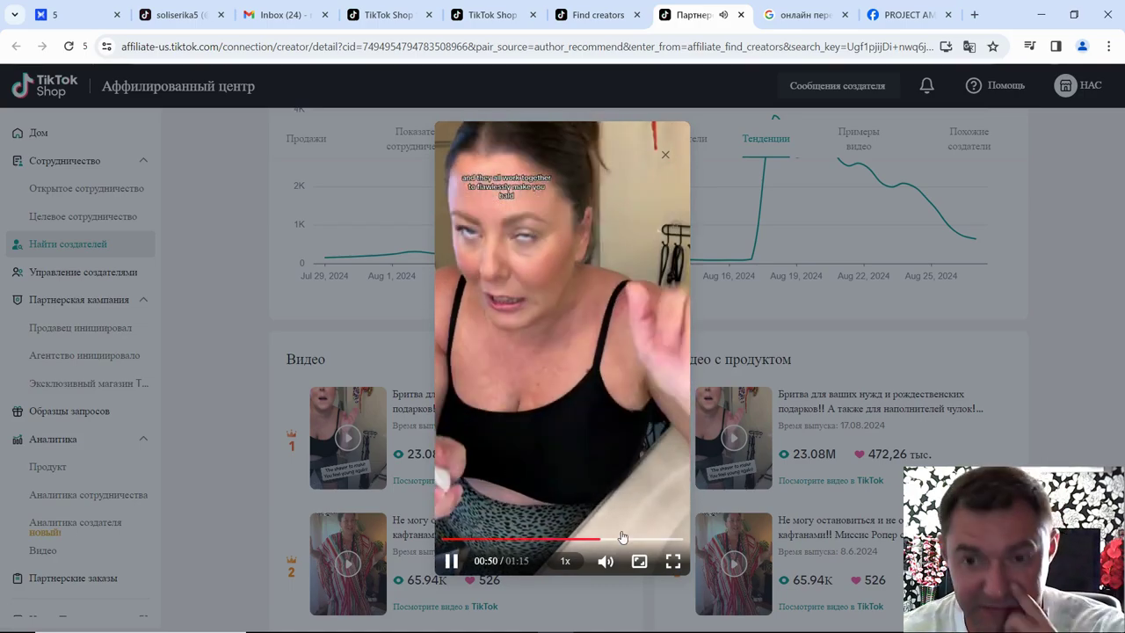
pyautogui.click(664, 157)
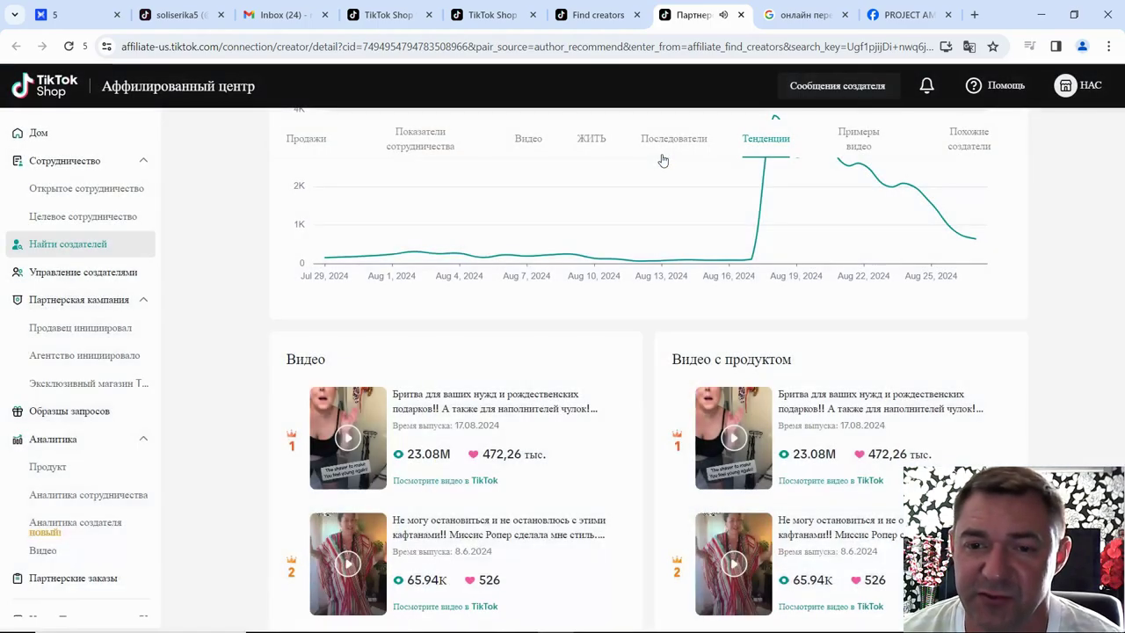
# - Watch the second-ranked product video about kaftans, skip ahead through it, and close the player
pyautogui.scroll(-2, 726, 401)
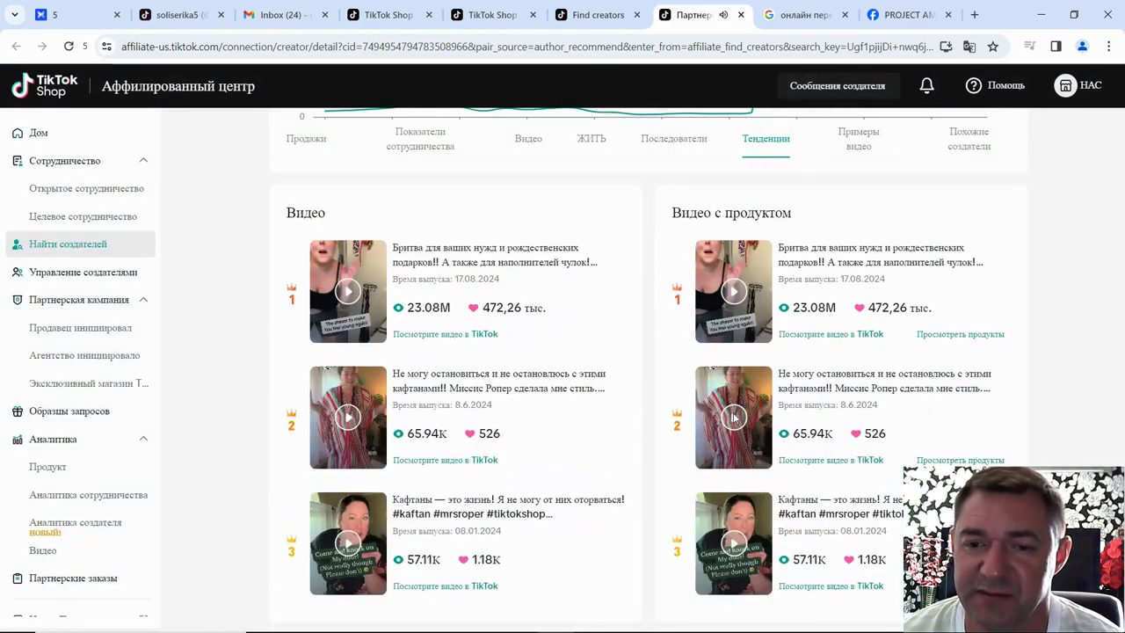
pyautogui.click(734, 418)
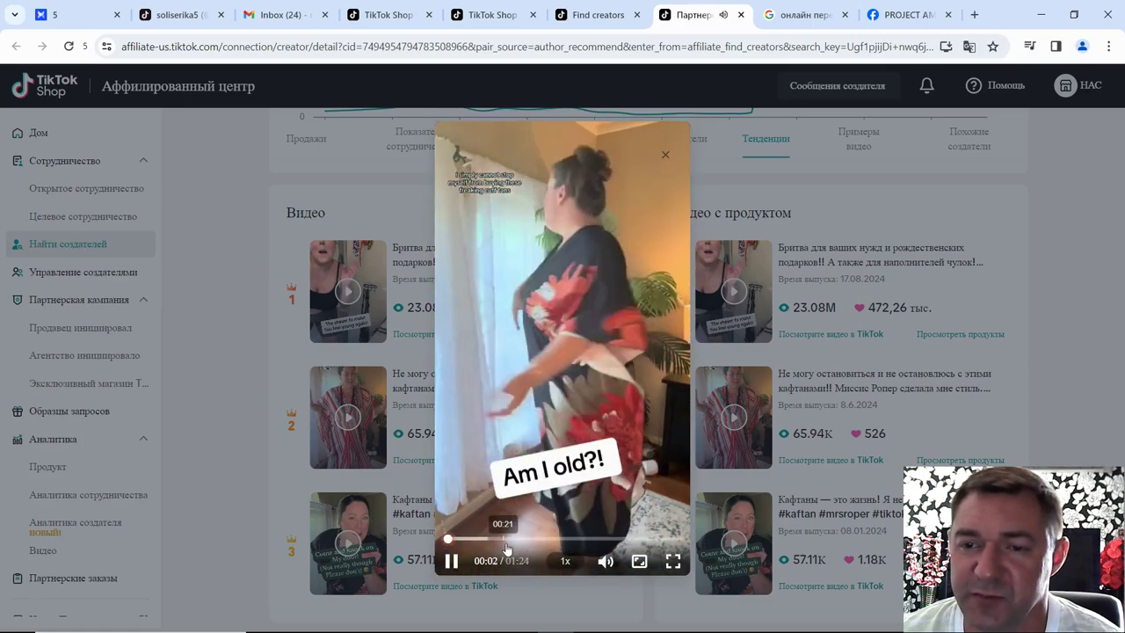
pyautogui.click(506, 538)
pyautogui.click(596, 538)
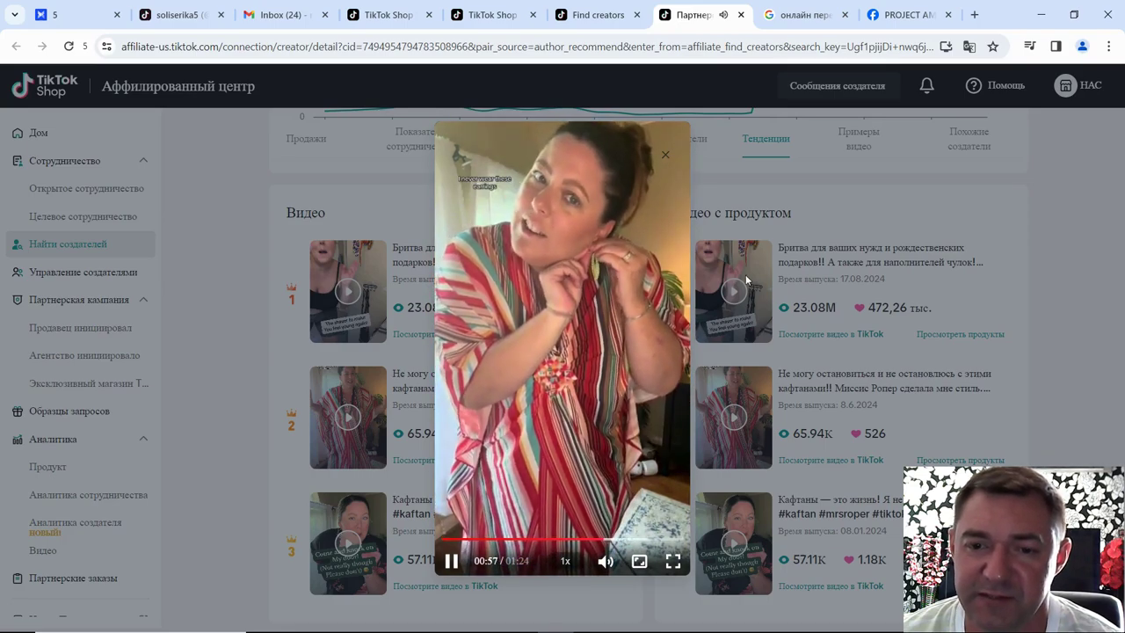
pyautogui.click(664, 156)
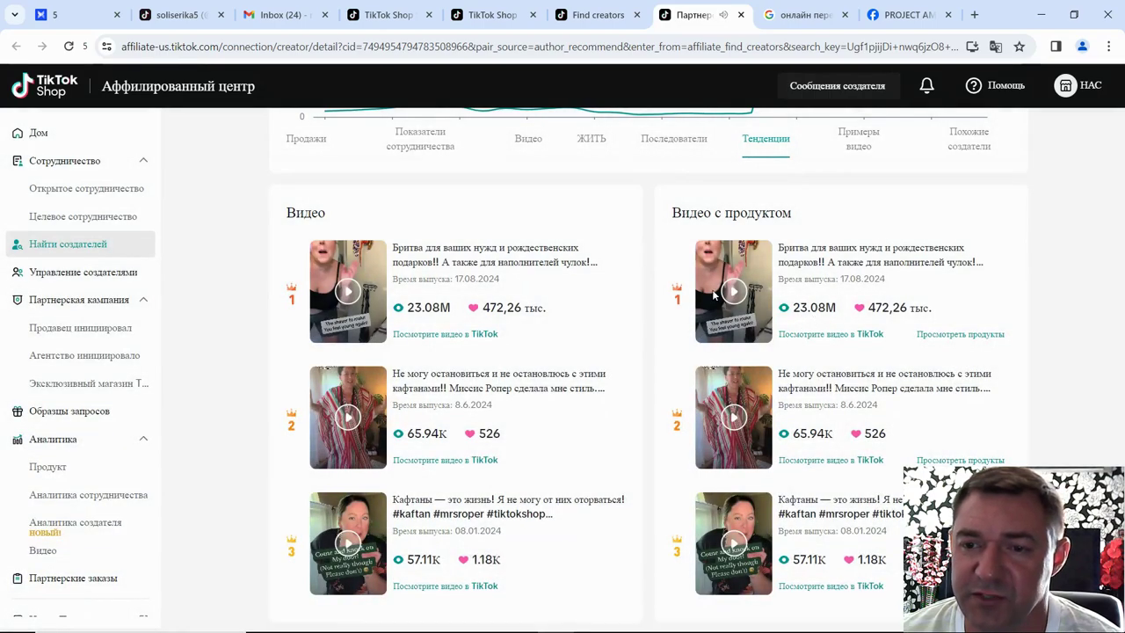
# - Open the third-ranked product video for playback and close it again
pyautogui.scroll(-2, 760, 375)
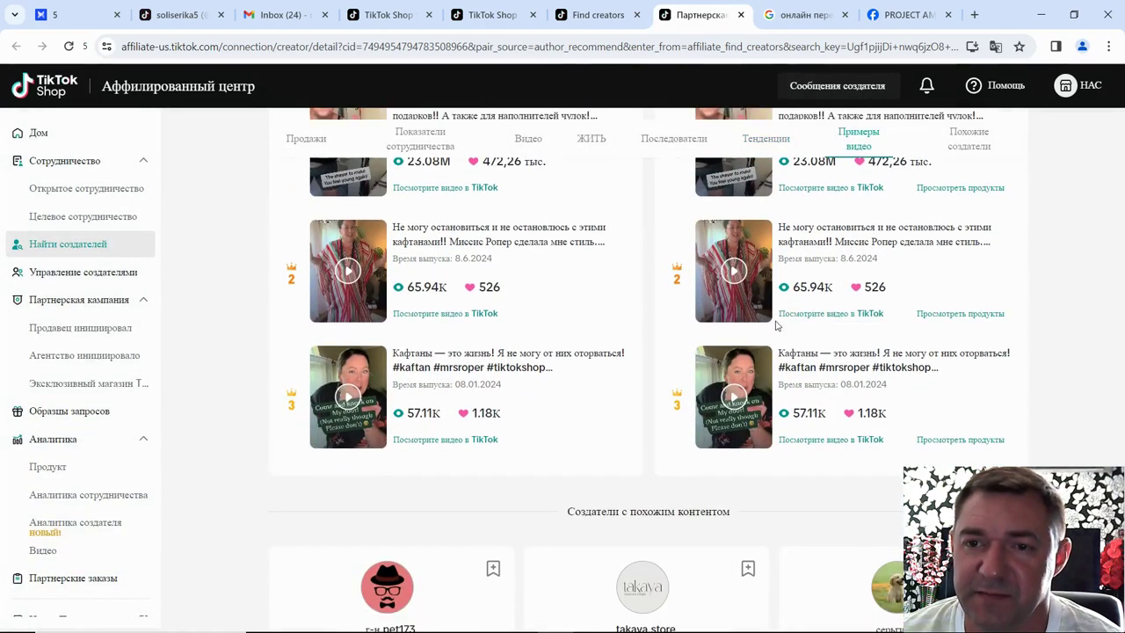
pyautogui.click(734, 397)
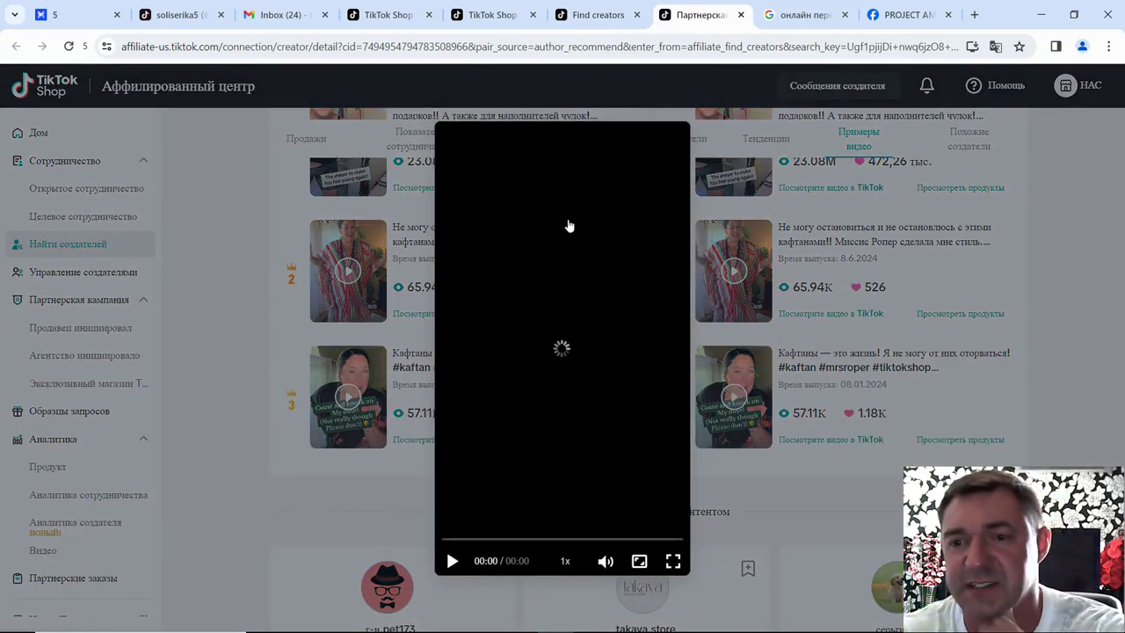
pyautogui.click(748, 267)
# - Switch the creator's page from the Russian translation back to its original language
pyautogui.scroll(10, 627, 276)
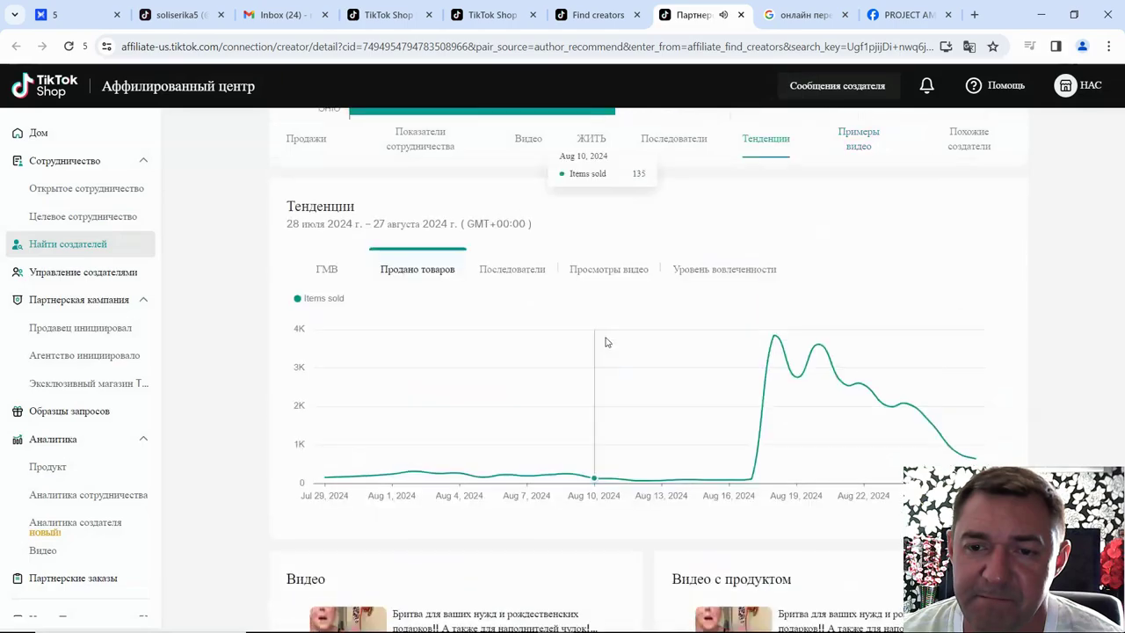
pyautogui.scroll(10, 598, 299)
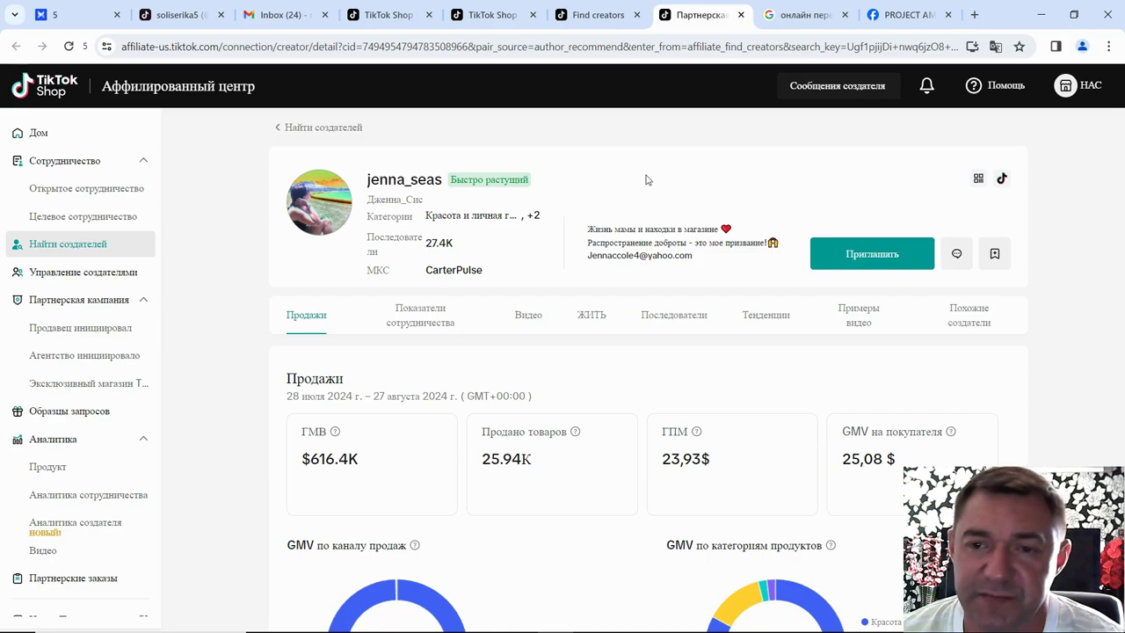
pyautogui.rightClick(647, 179)
pyautogui.click(719, 376)
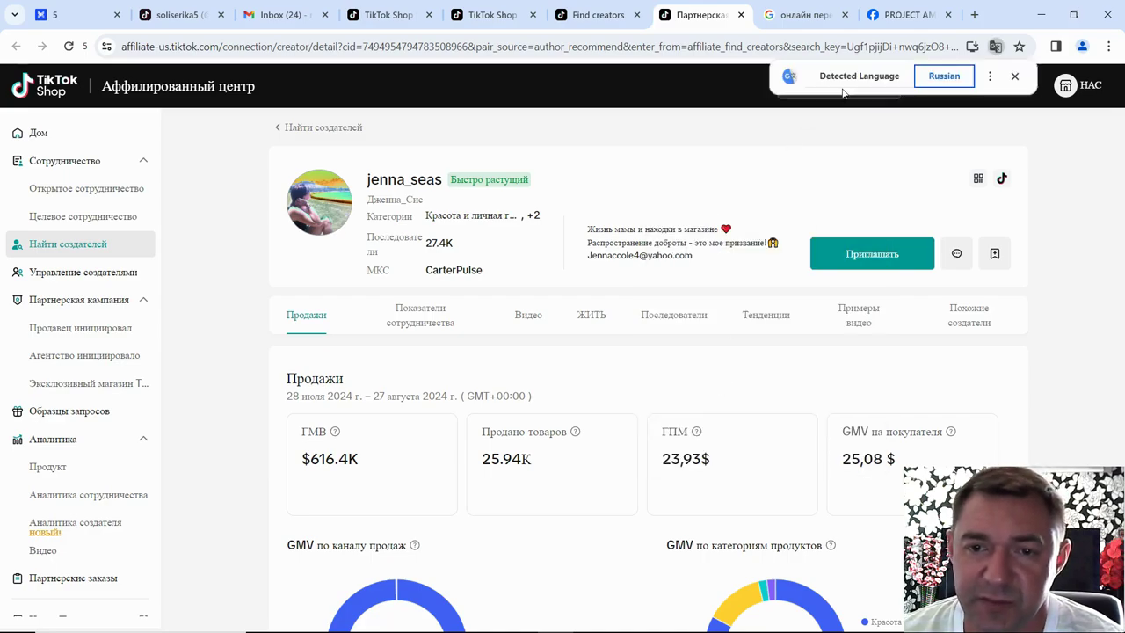
pyautogui.click(851, 77)
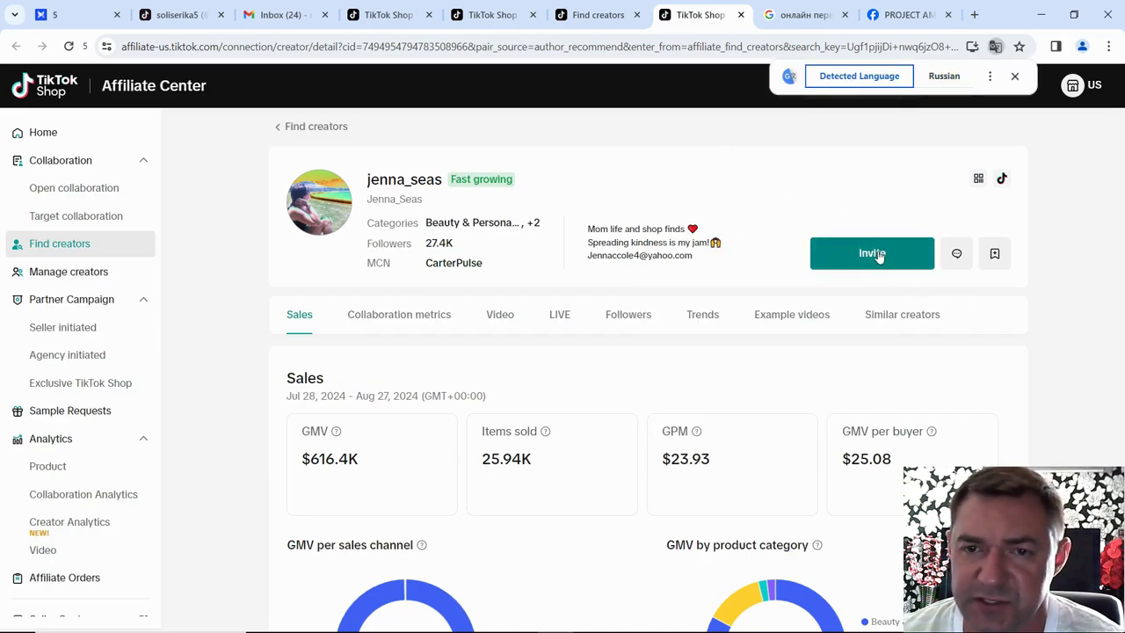
# - Go back to the Find creators results and review the applied filters and the creators listed by GMV
pyautogui.click(597, 15)
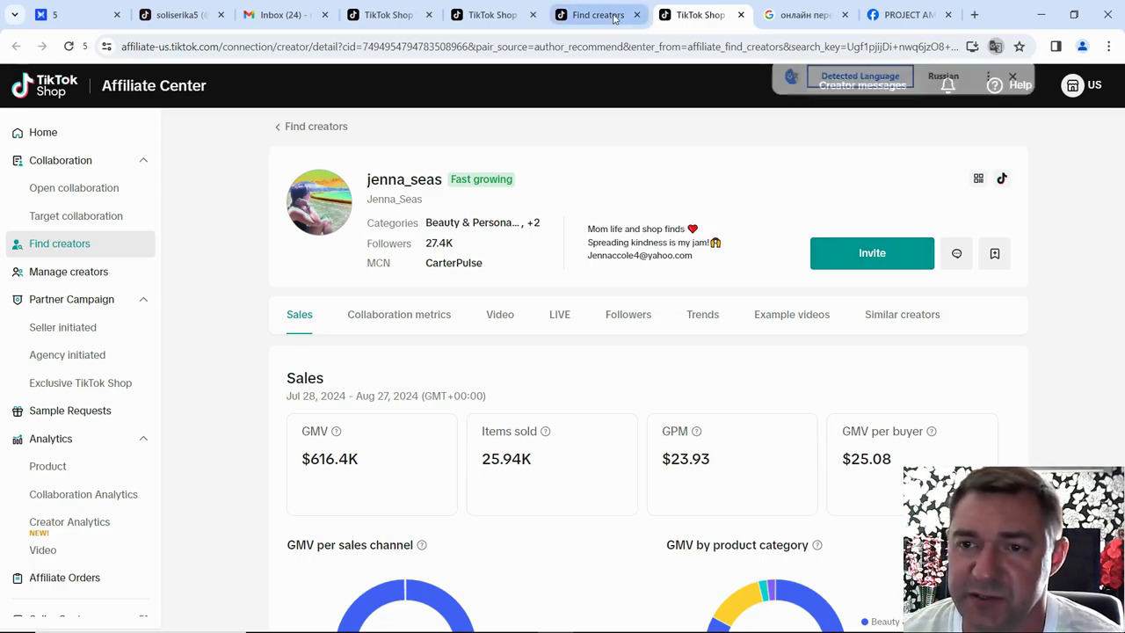
pyautogui.scroll(-1, 498, 386)
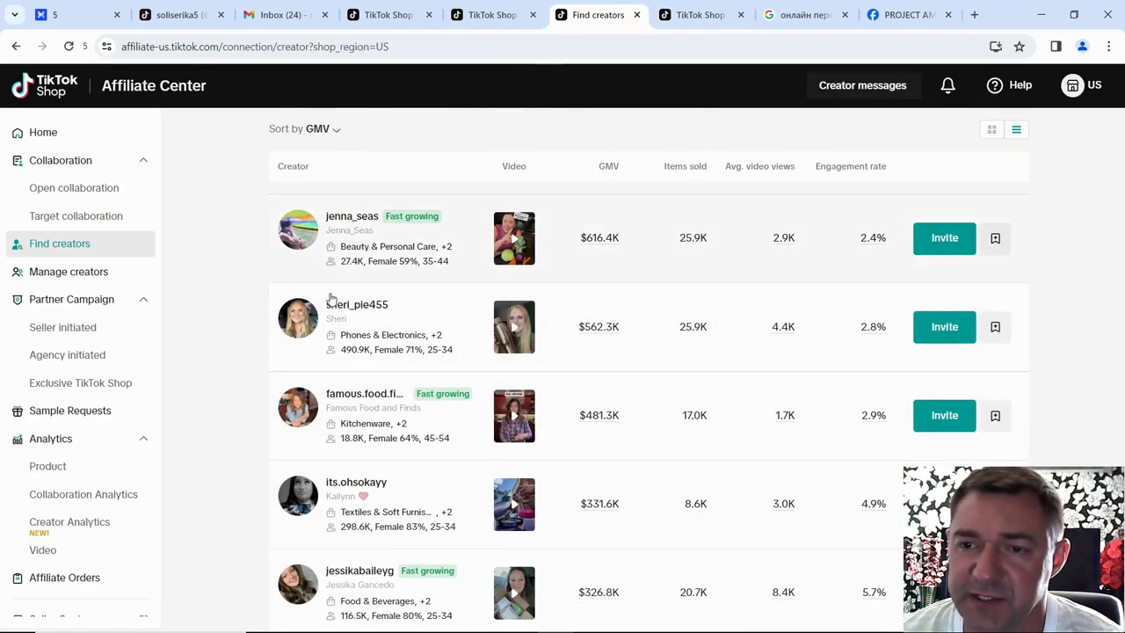
pyautogui.scroll(-4, 391, 426)
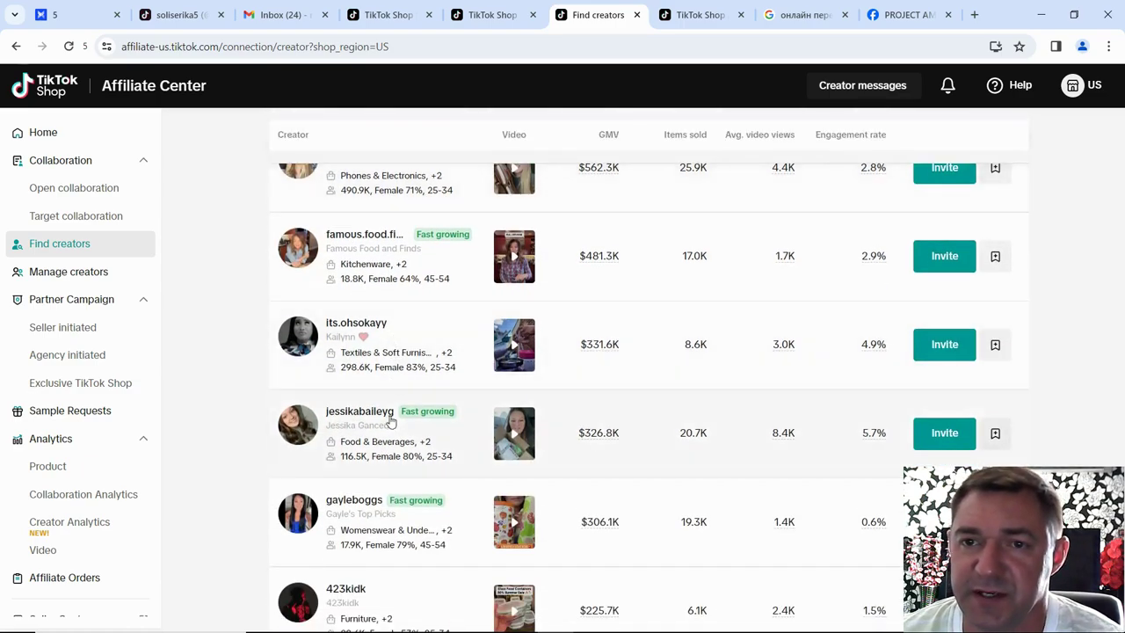
pyautogui.scroll(5, 391, 426)
pyautogui.scroll(2, 391, 428)
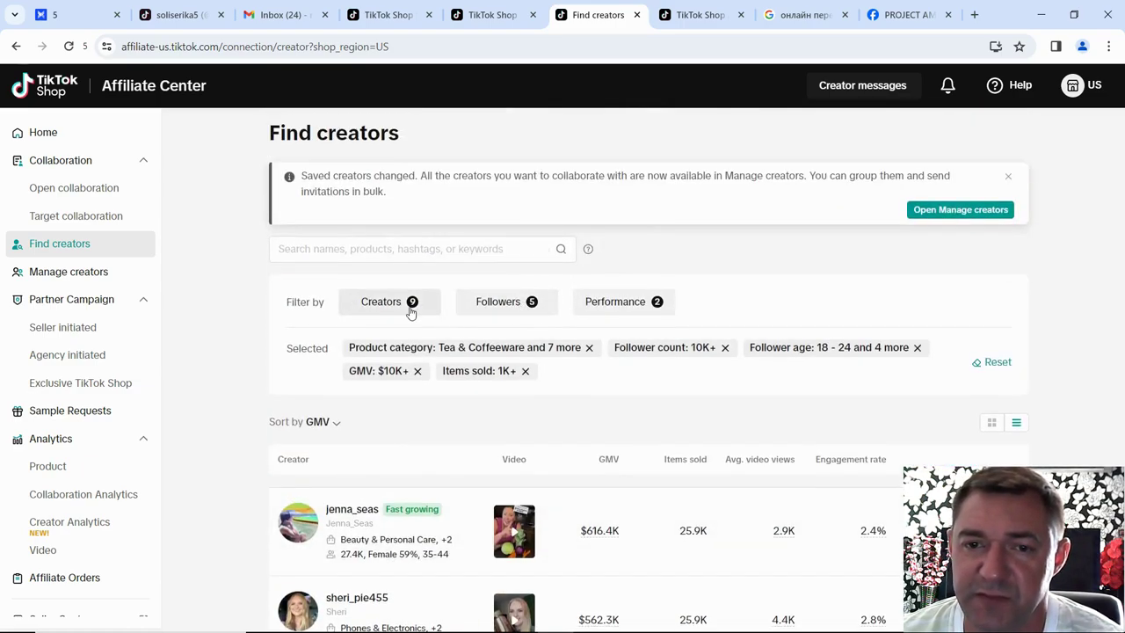
pyautogui.scroll(-2, 429, 318)
pyautogui.scroll(-7, 417, 386)
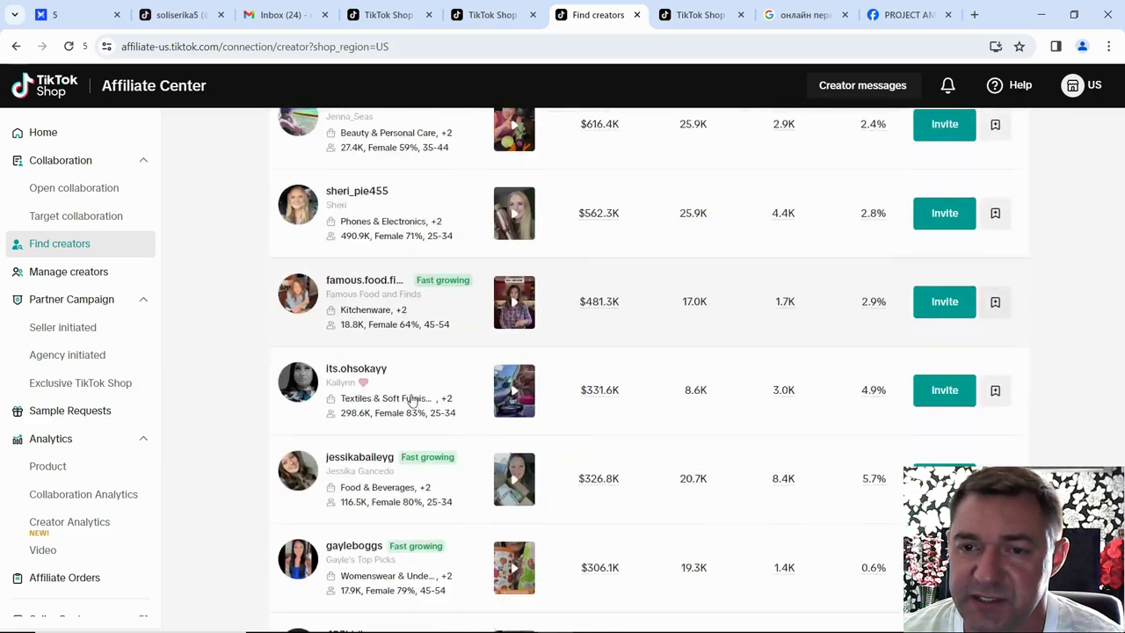
pyautogui.scroll(8, 412, 421)
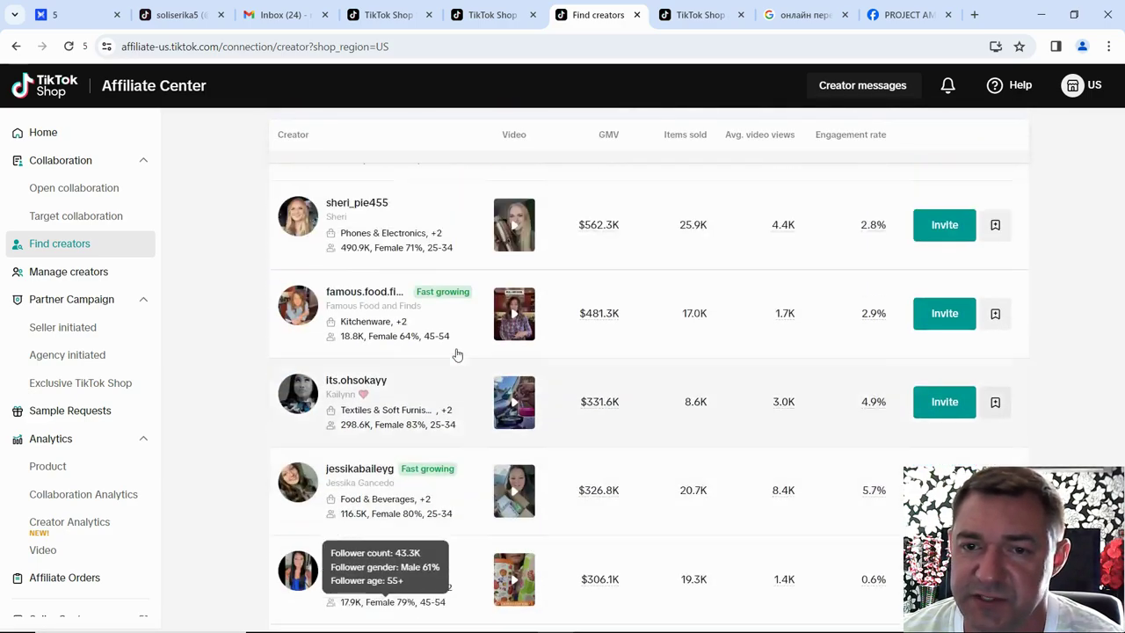
pyautogui.scroll(-2, 510, 299)
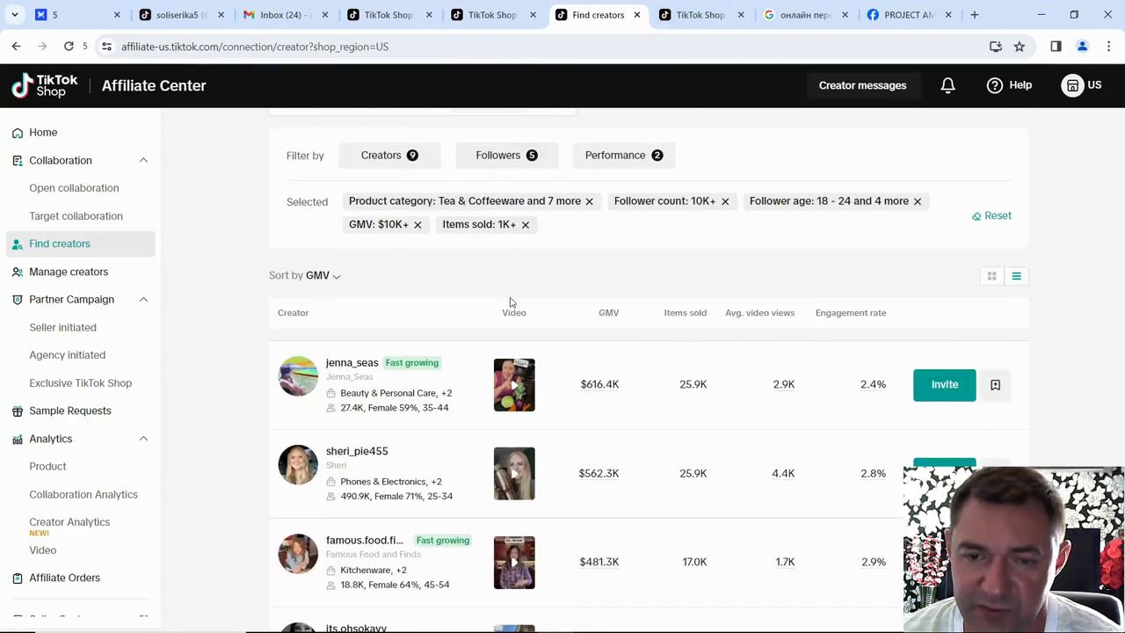
pyautogui.scroll(2, 510, 299)
# - Return to the top creator's profile and recheck the collaboration metrics, follower demographics, video views trend and example videos
pyautogui.click(698, 16)
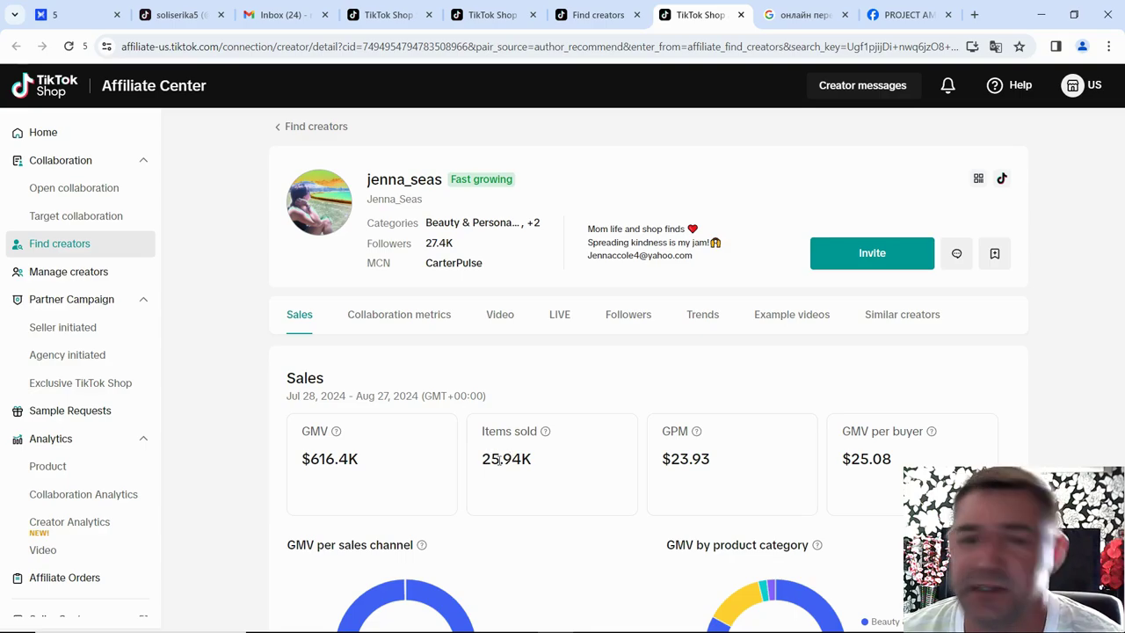
pyautogui.scroll(-3, 494, 452)
pyautogui.scroll(-3, 522, 407)
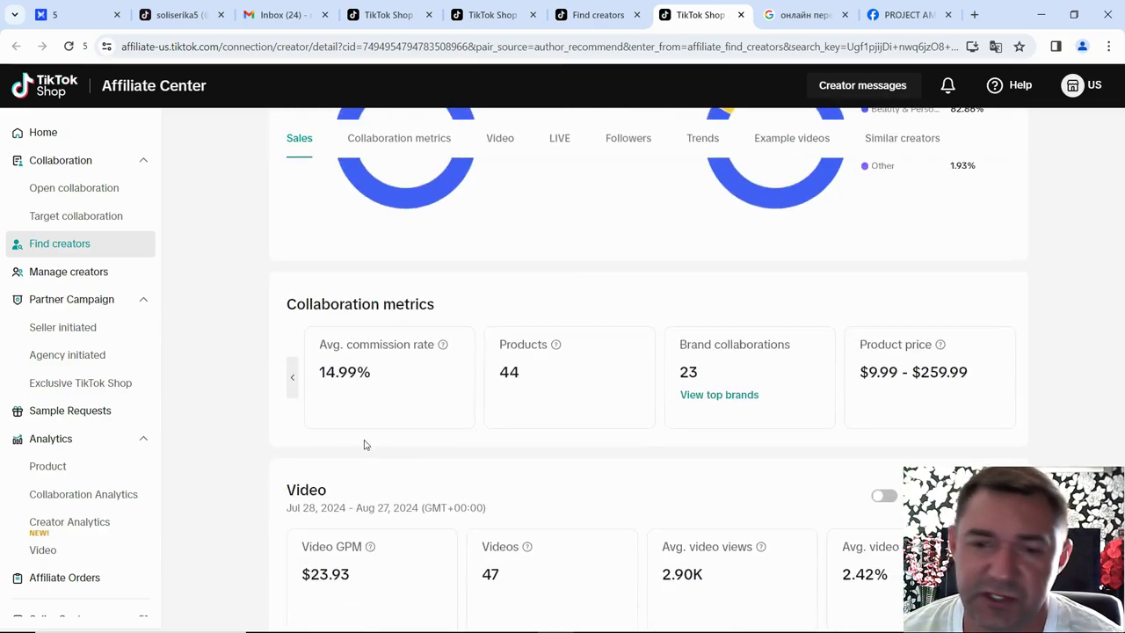
pyautogui.scroll(-7, 488, 471)
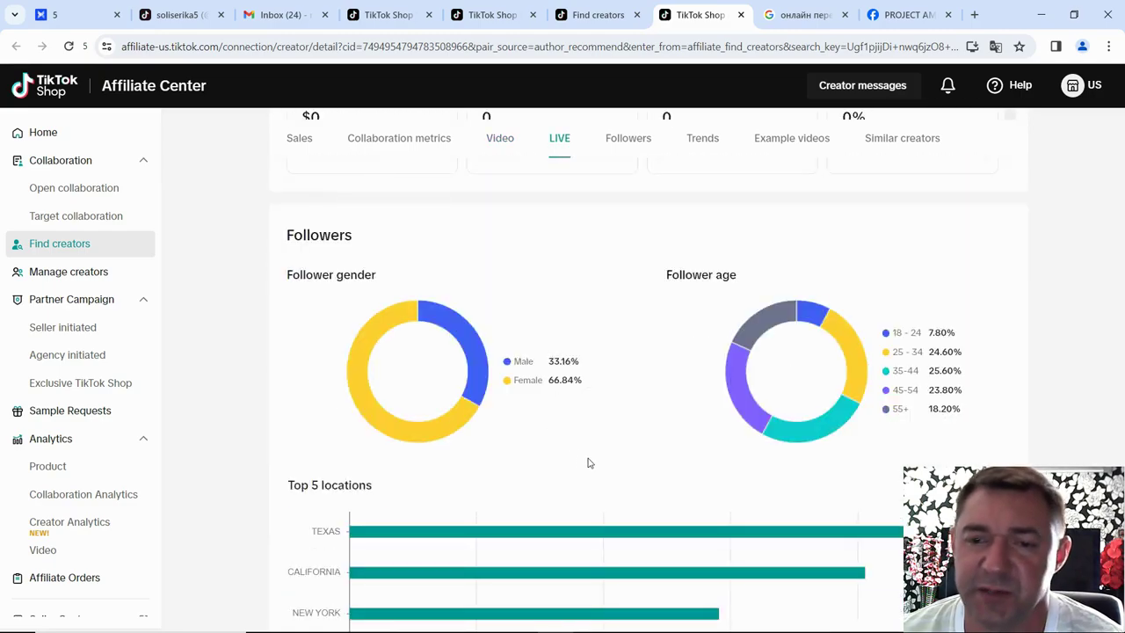
pyautogui.scroll(-7, 589, 464)
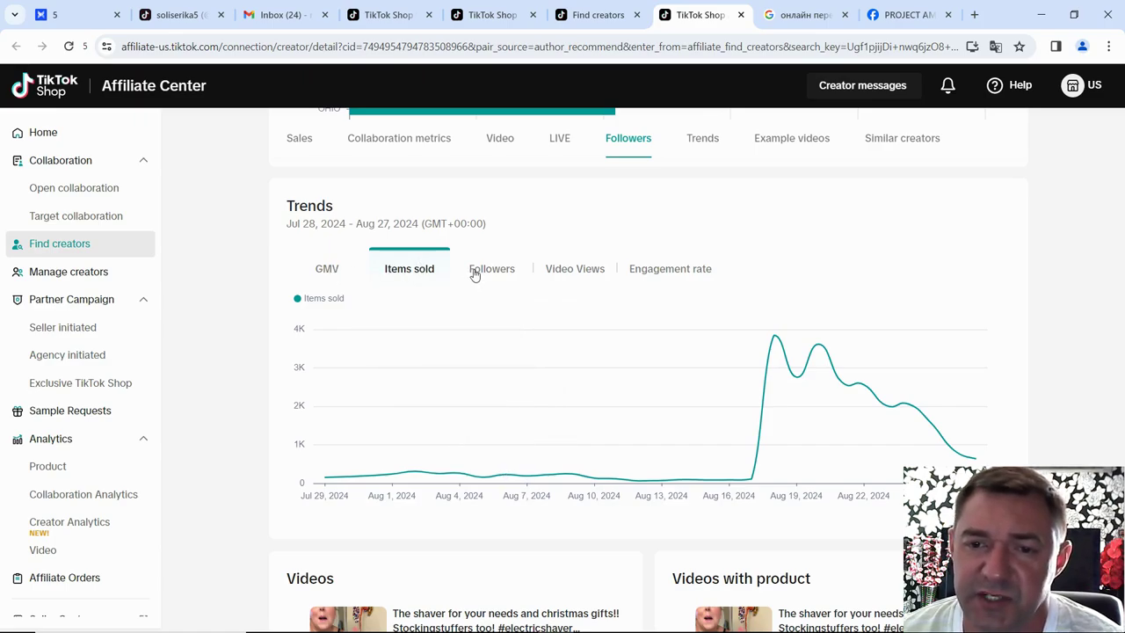
pyautogui.click(575, 269)
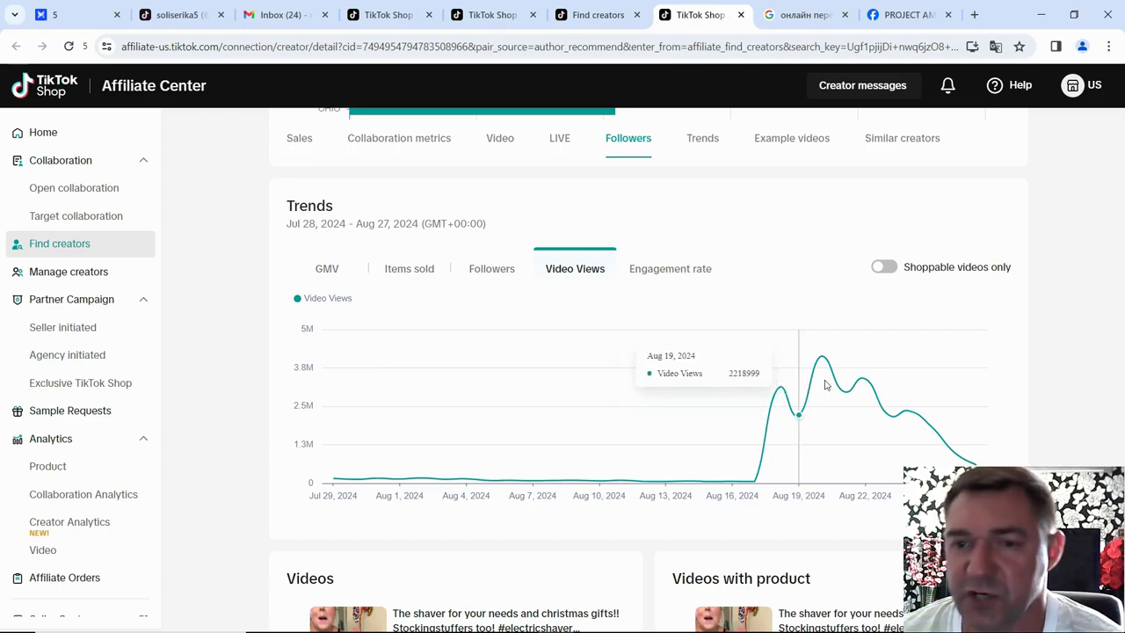
pyautogui.scroll(-3, 703, 387)
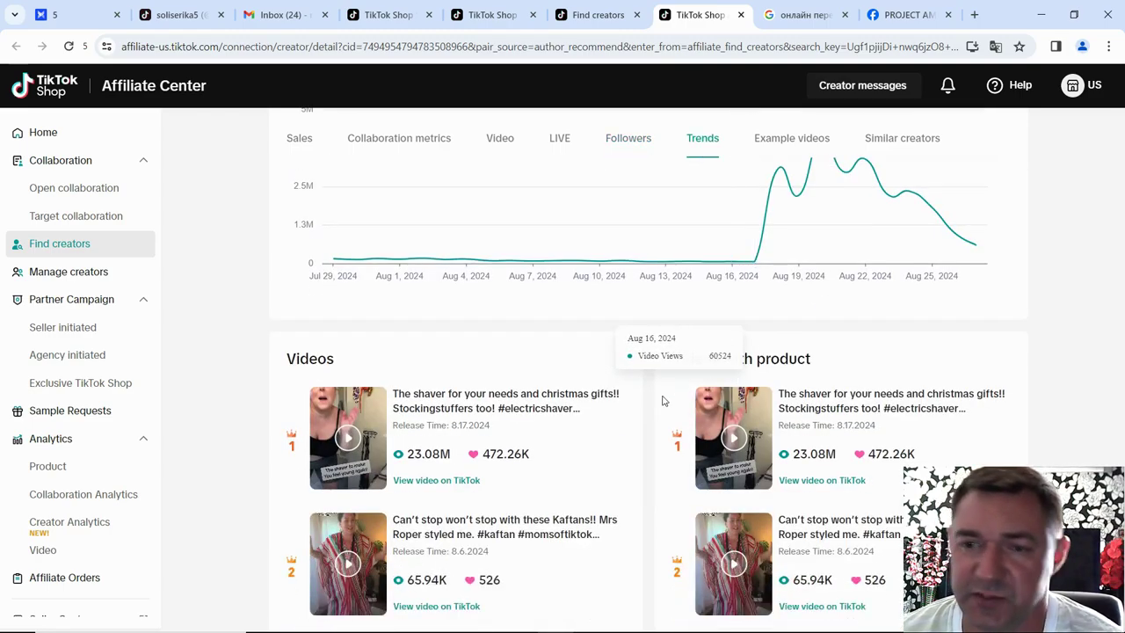
# - Start a new collaboration invitation from the top creator's profile instead of using an existing invitation
pyautogui.scroll(10, 663, 400)
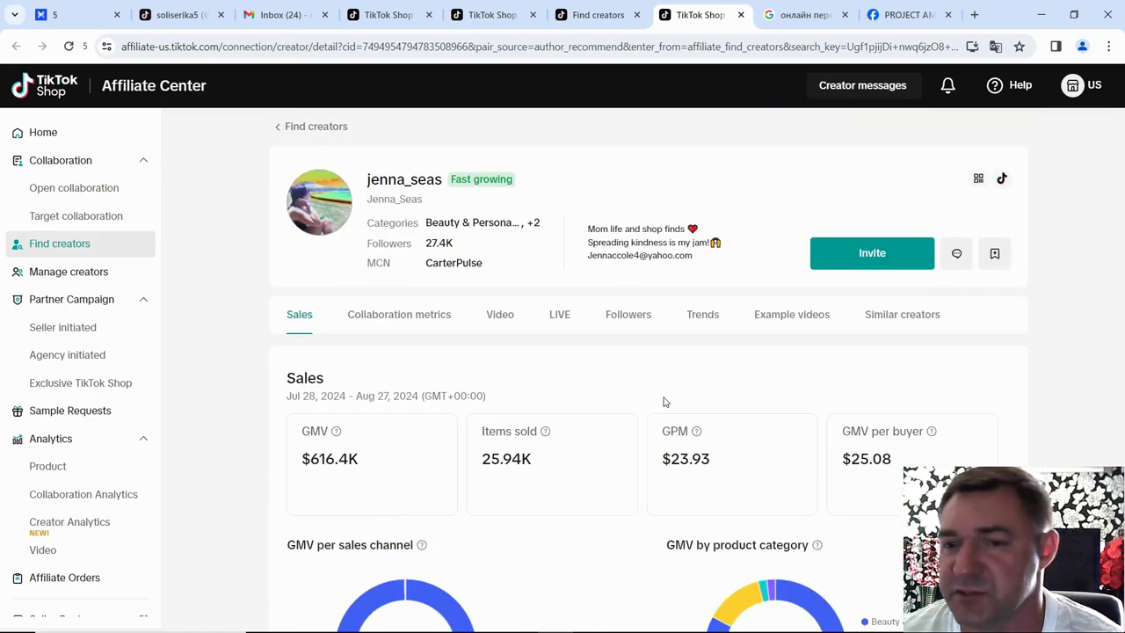
pyautogui.click(872, 255)
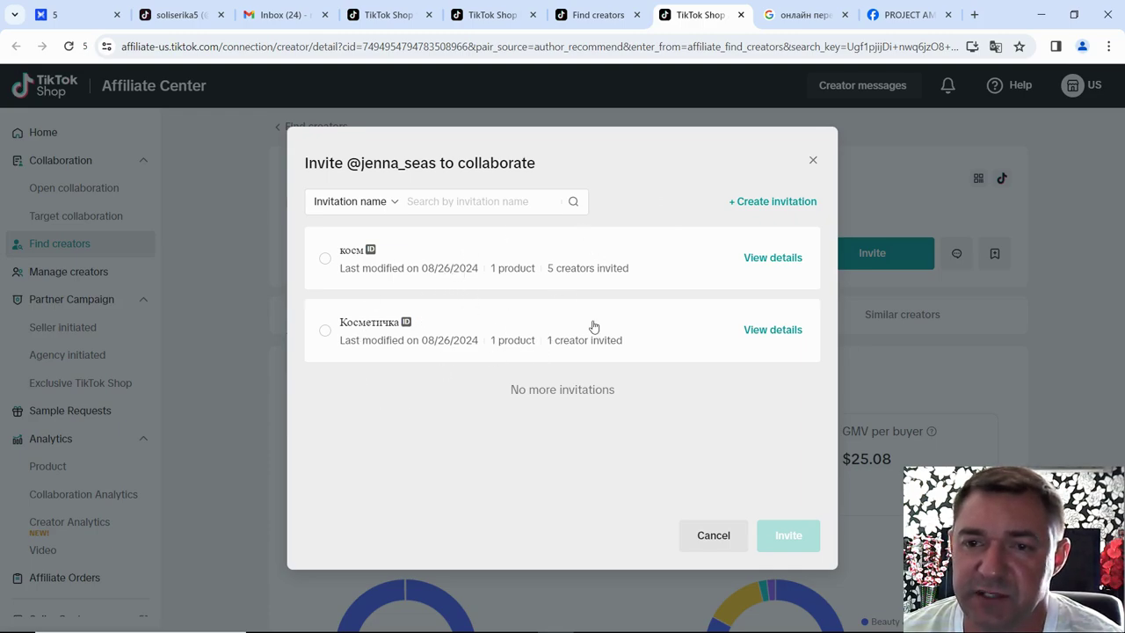
pyautogui.click(770, 207)
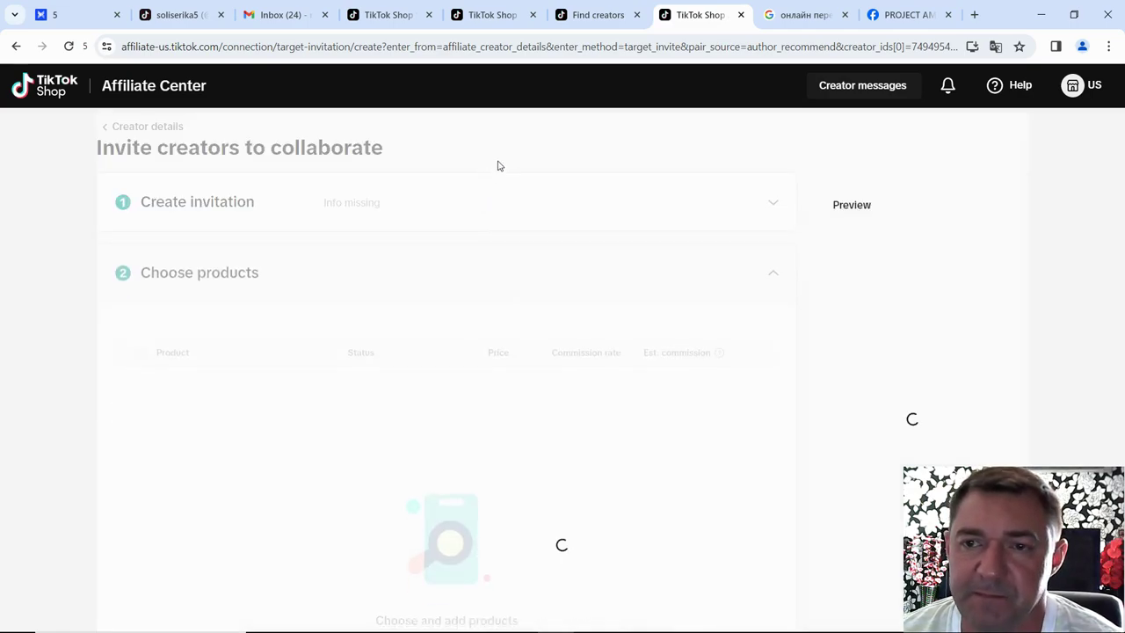
# - Expand the Create invitation section and name the invitation "резинки"
pyautogui.click(771, 205)
pyautogui.scroll(-1, 449, 228)
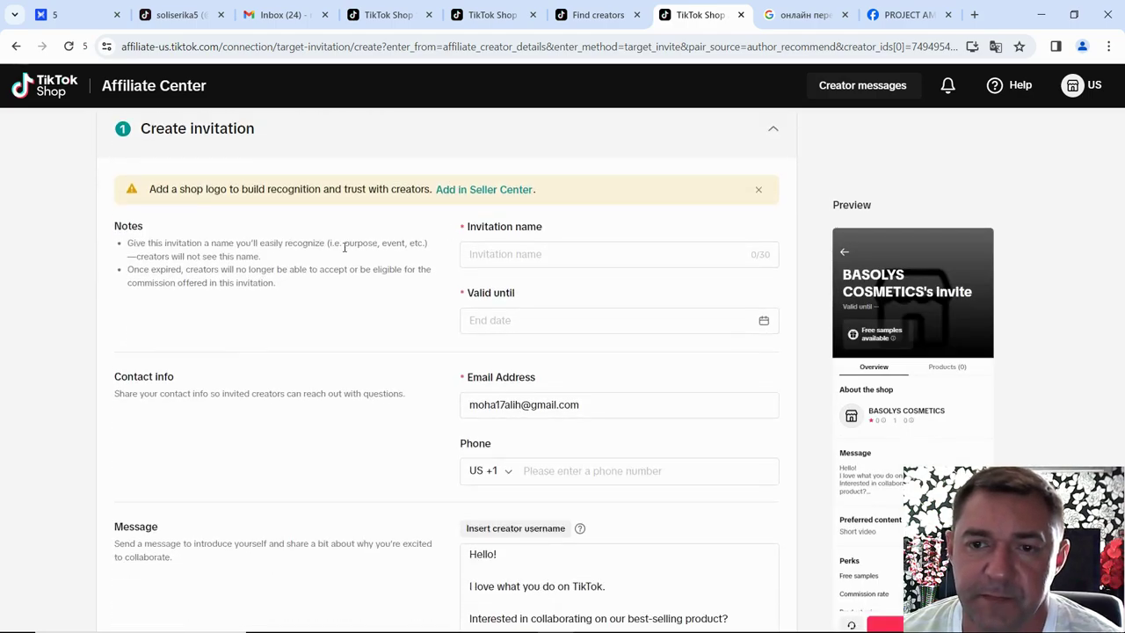
pyautogui.click(546, 253)
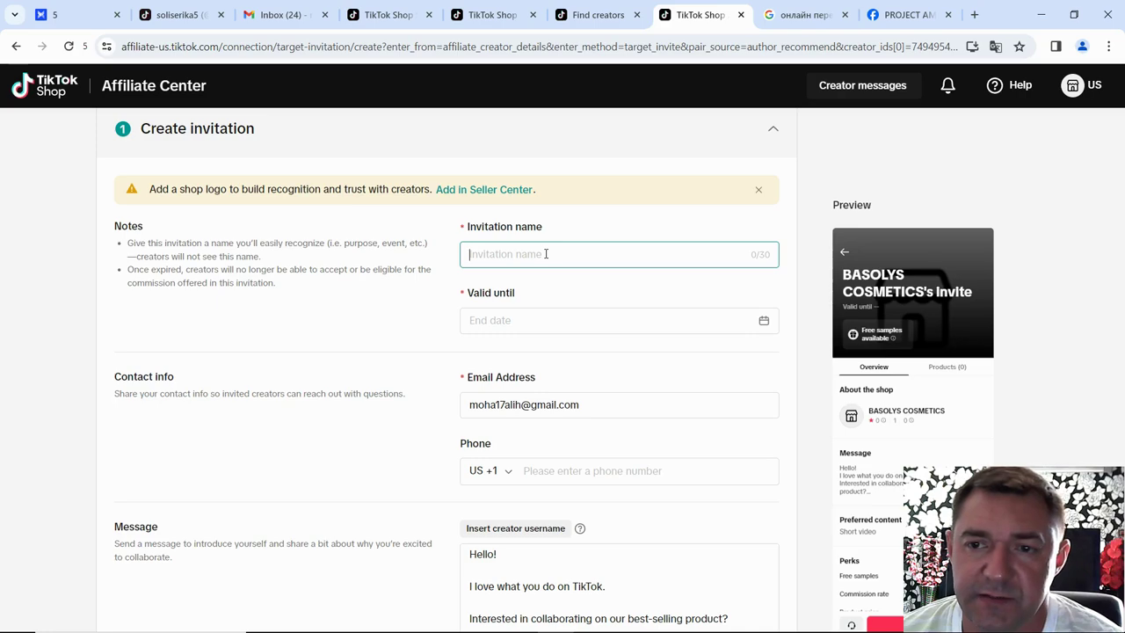
pyautogui.write('p')
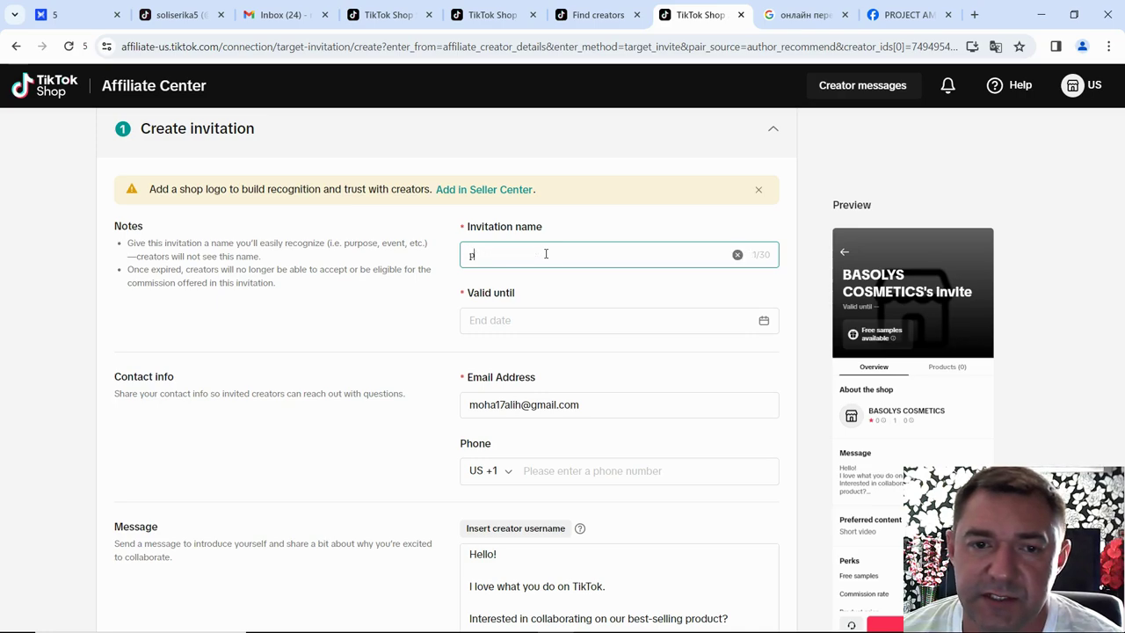
pyautogui.write('es')
pyautogui.write('ин')
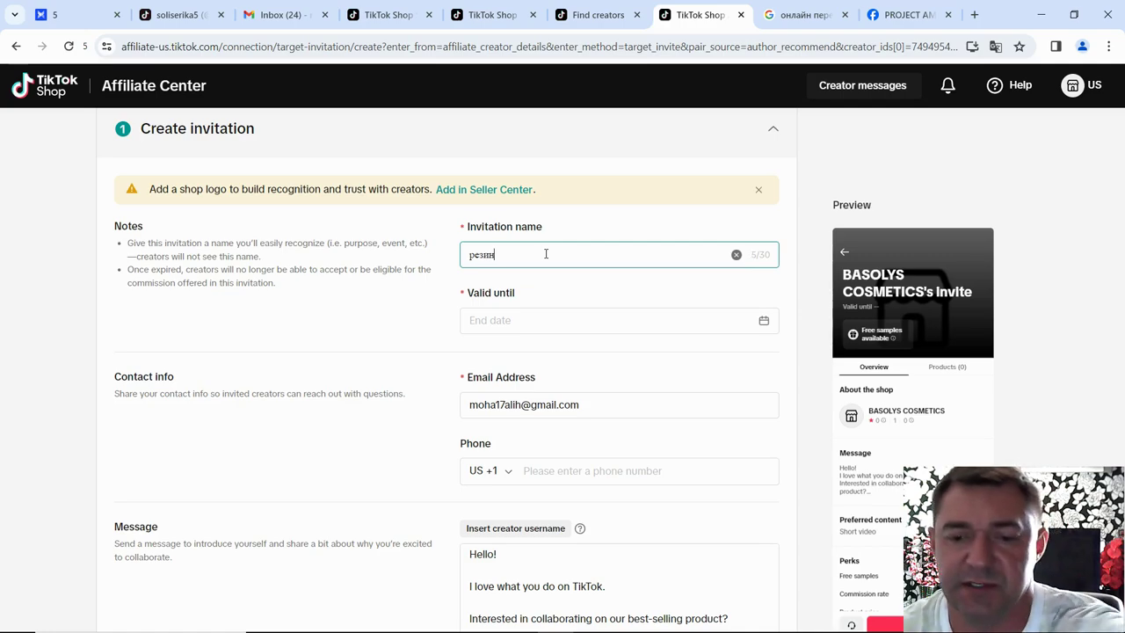
pyautogui.write('ки')
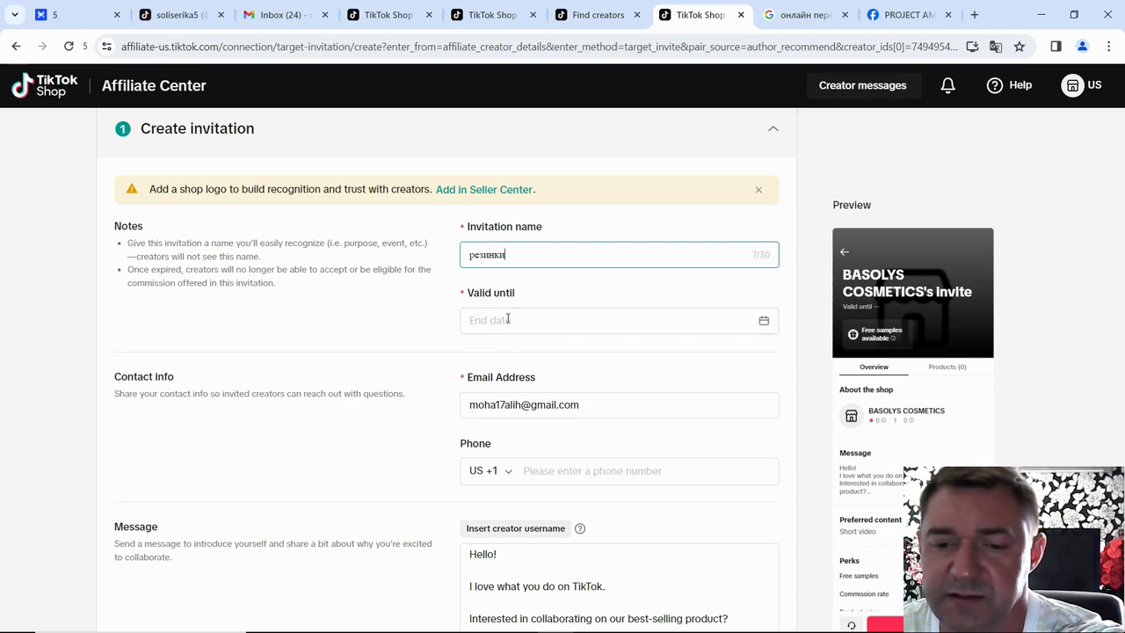
# - Set the invitation to be valid until 09/03/2024
pyautogui.click(764, 321)
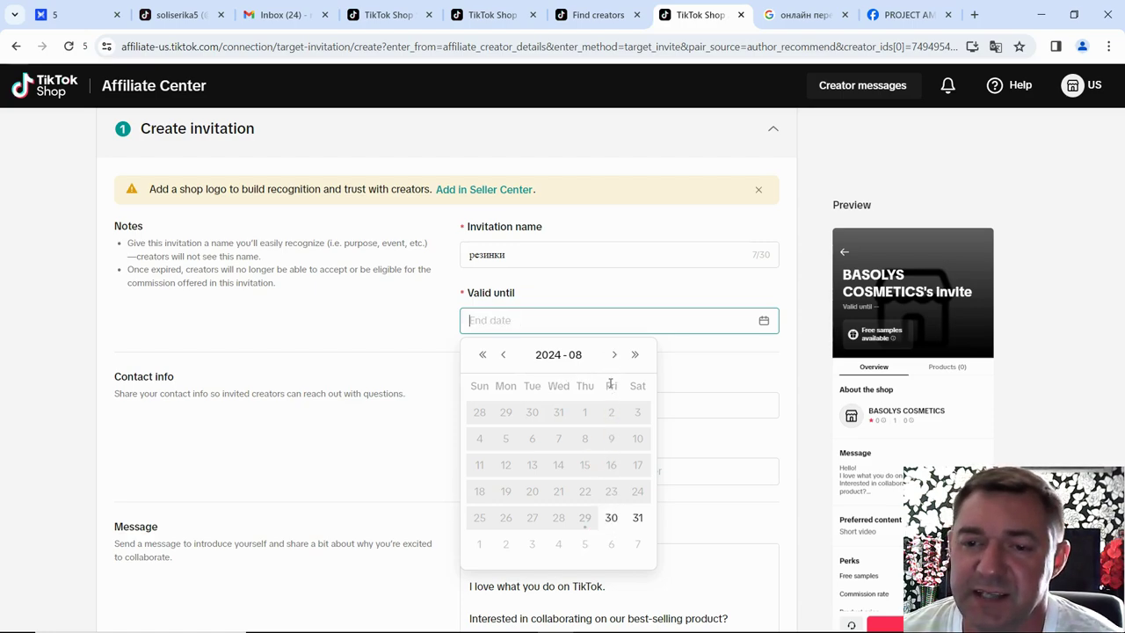
pyautogui.click(613, 355)
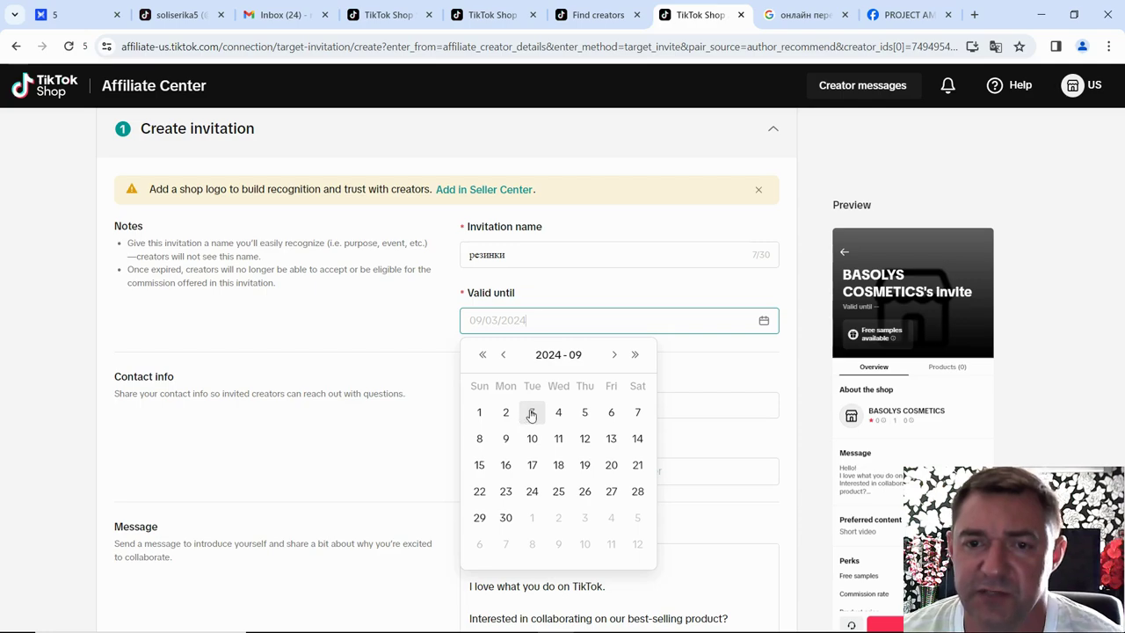
pyautogui.click(504, 358)
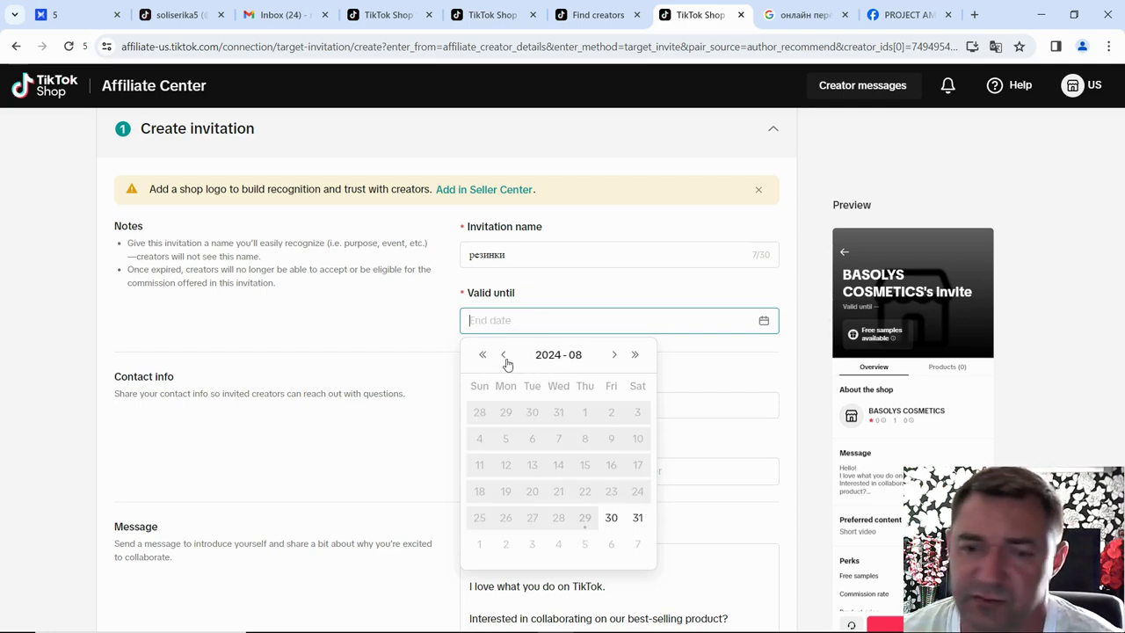
pyautogui.click(613, 356)
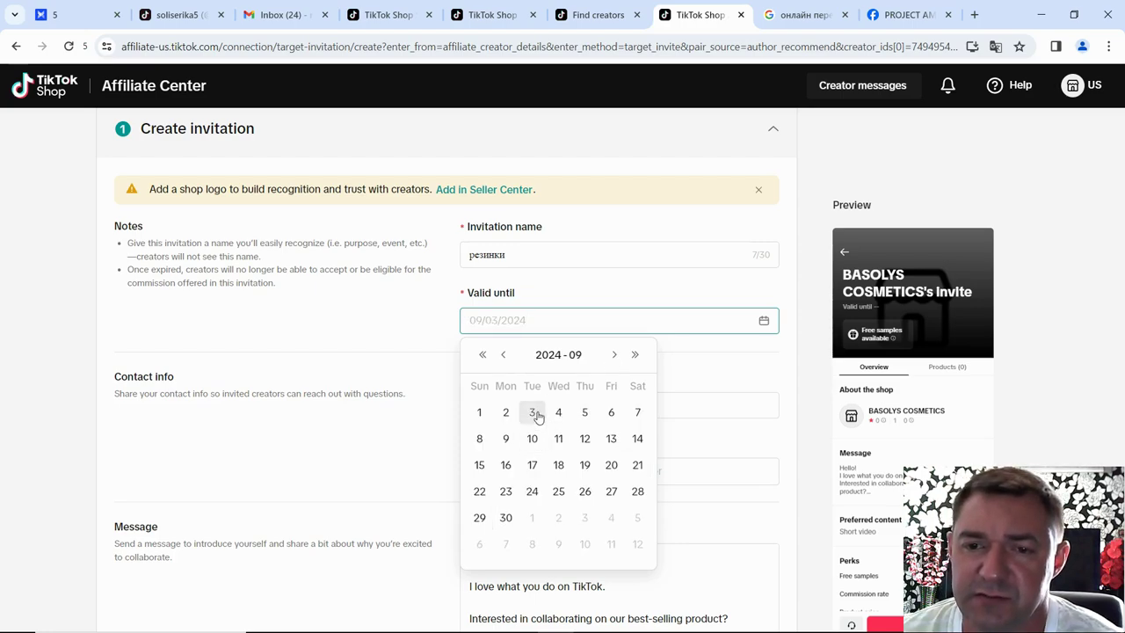
pyautogui.click(533, 413)
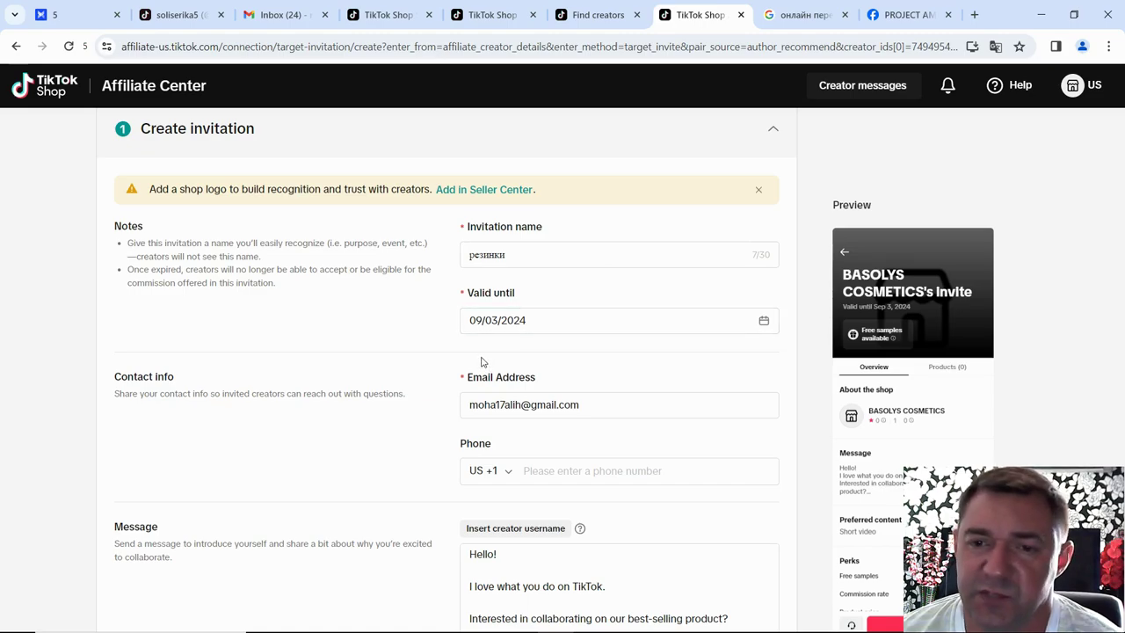
# - Review the contact info and message, and set the preferred content type to No preference
pyautogui.scroll(-1, 481, 361)
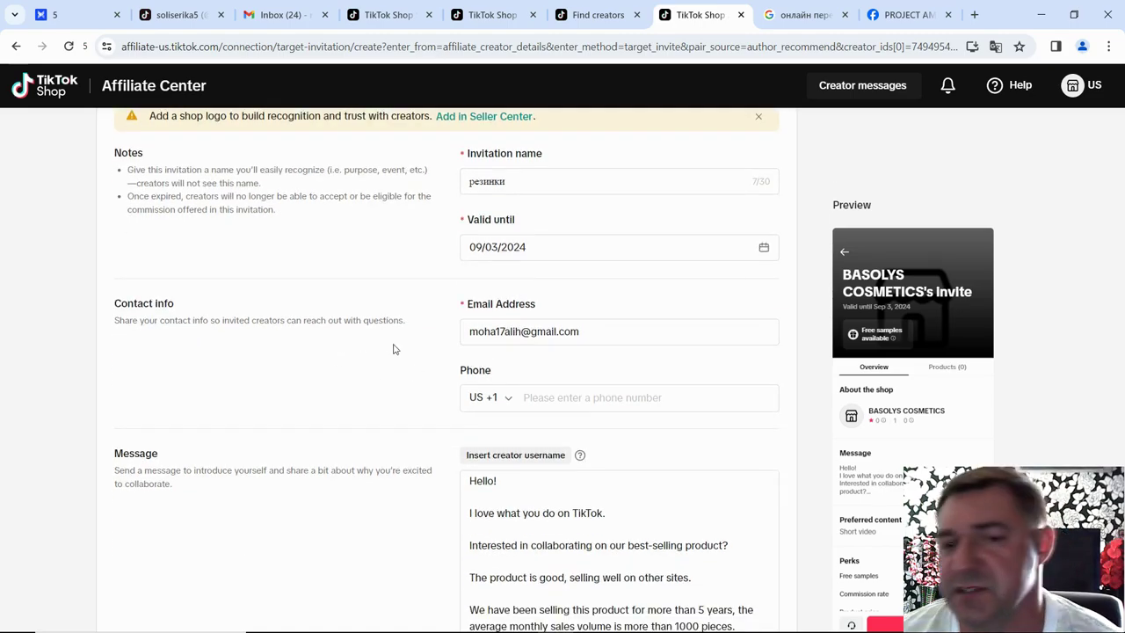
pyautogui.click(583, 329)
pyautogui.scroll(-2, 448, 341)
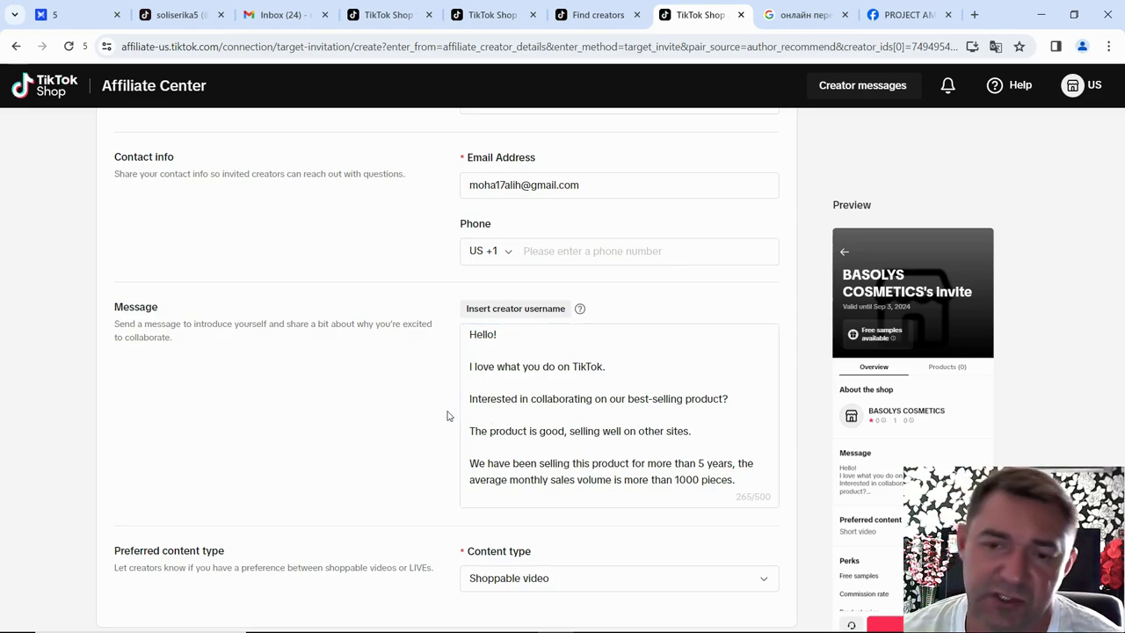
pyautogui.scroll(-2, 448, 416)
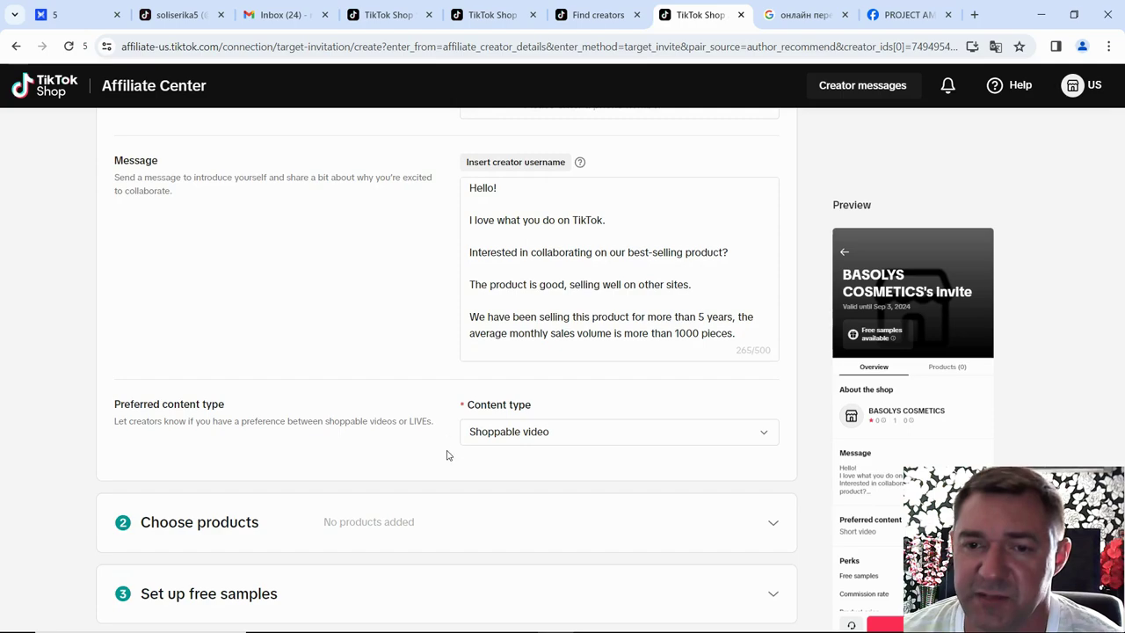
pyautogui.click(763, 434)
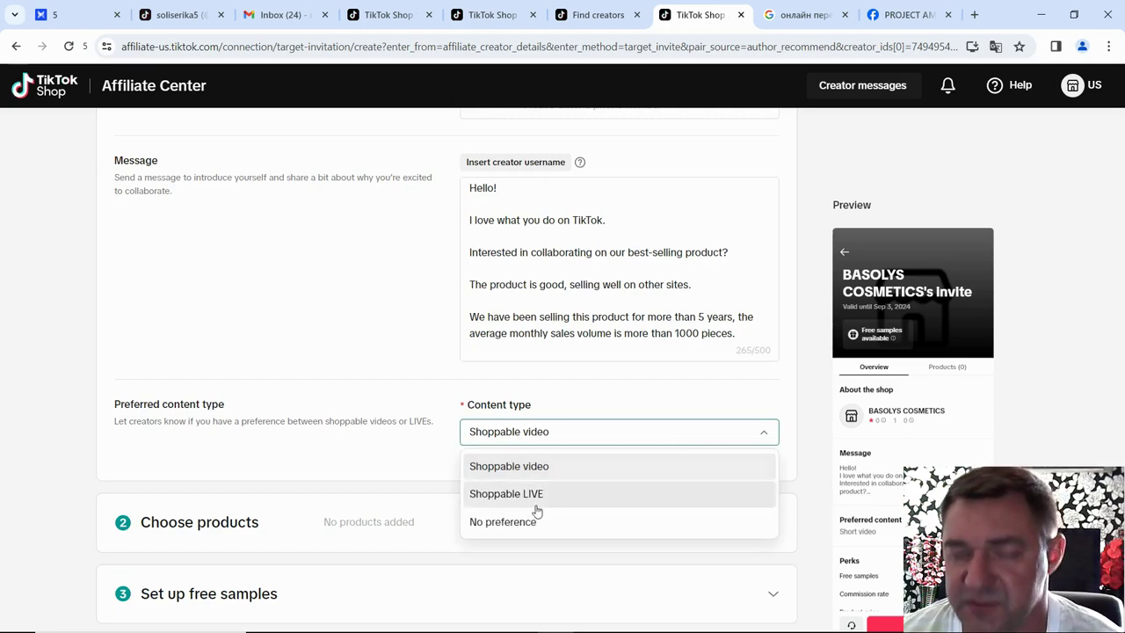
pyautogui.click(535, 520)
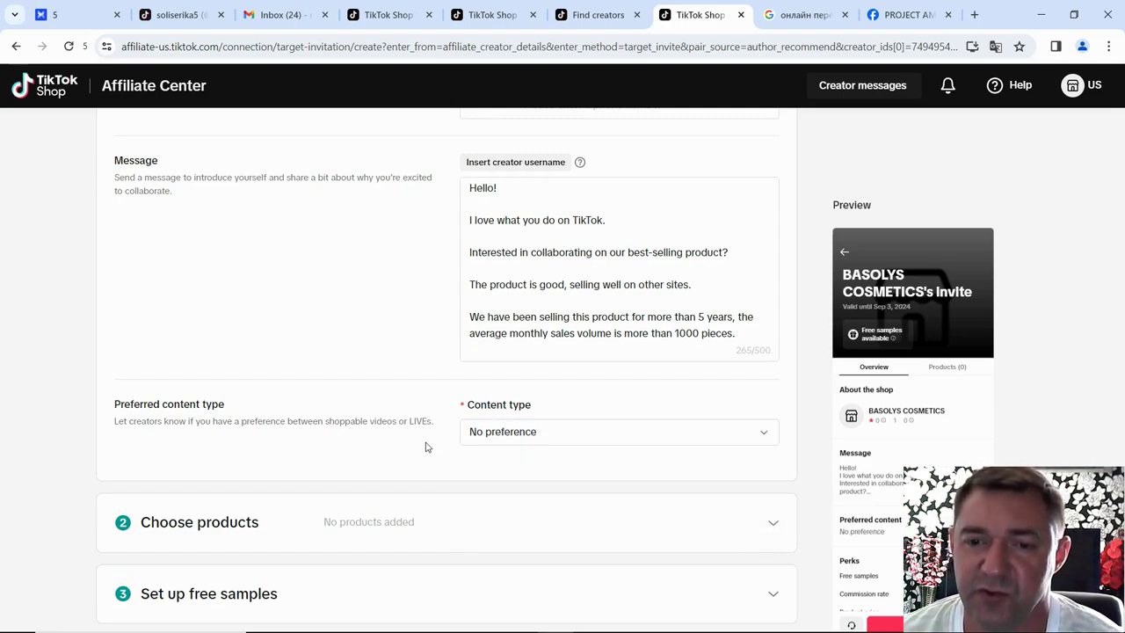
# - Add the Ice Cube Tray for Stanley Cup from the shop to the invitation's products
pyautogui.scroll(-2, 425, 445)
pyautogui.click(774, 411)
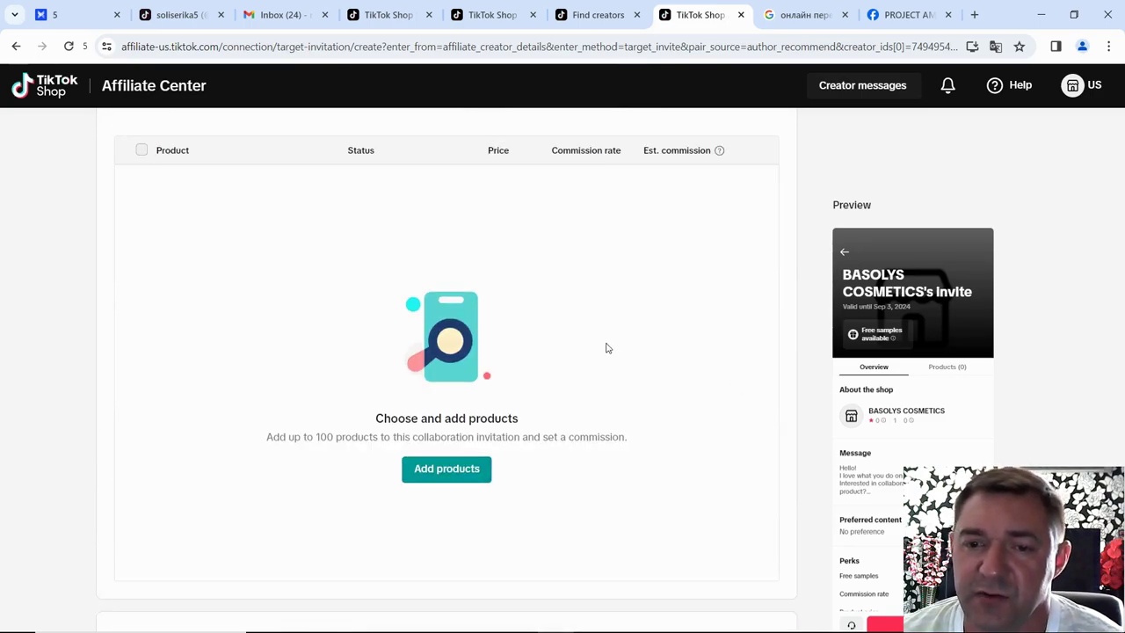
pyautogui.click(460, 473)
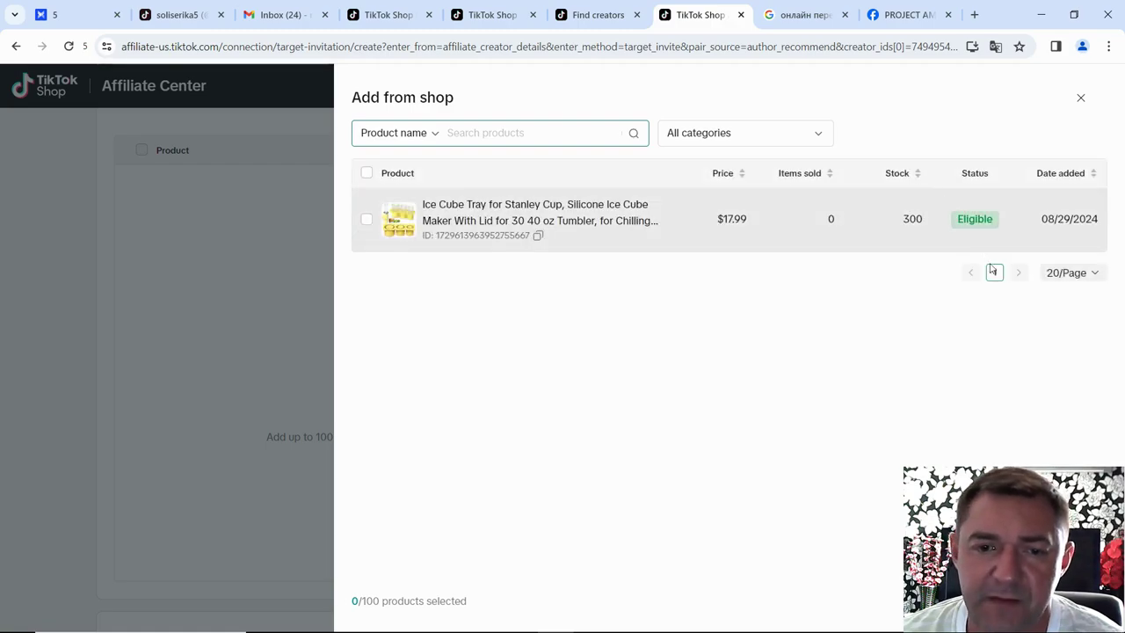
pyautogui.click(368, 220)
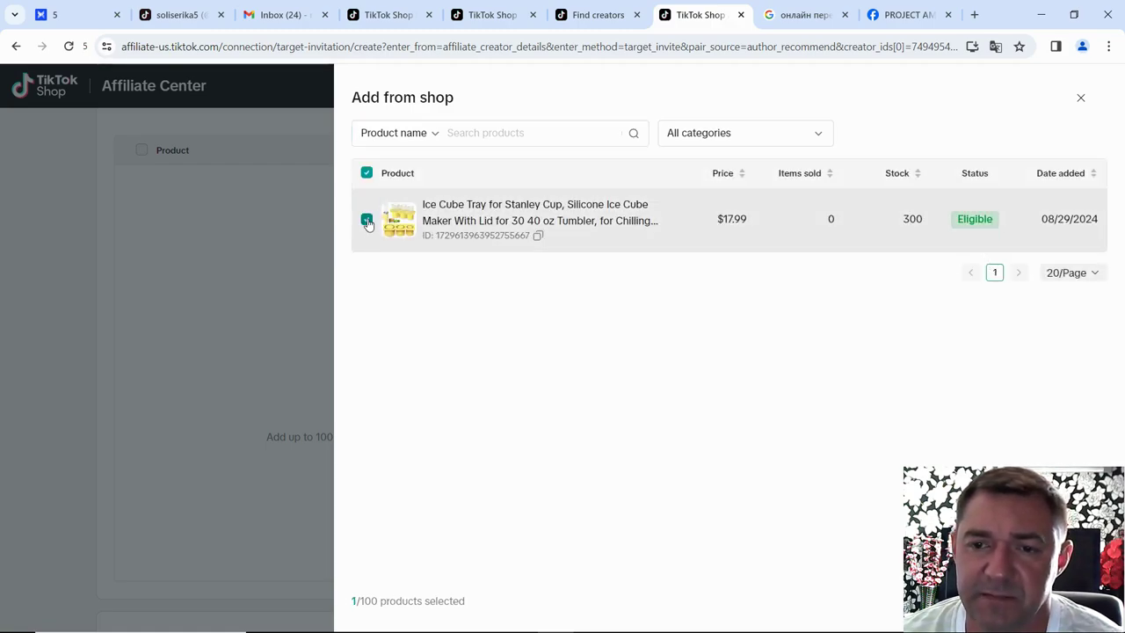
pyautogui.click(1083, 600)
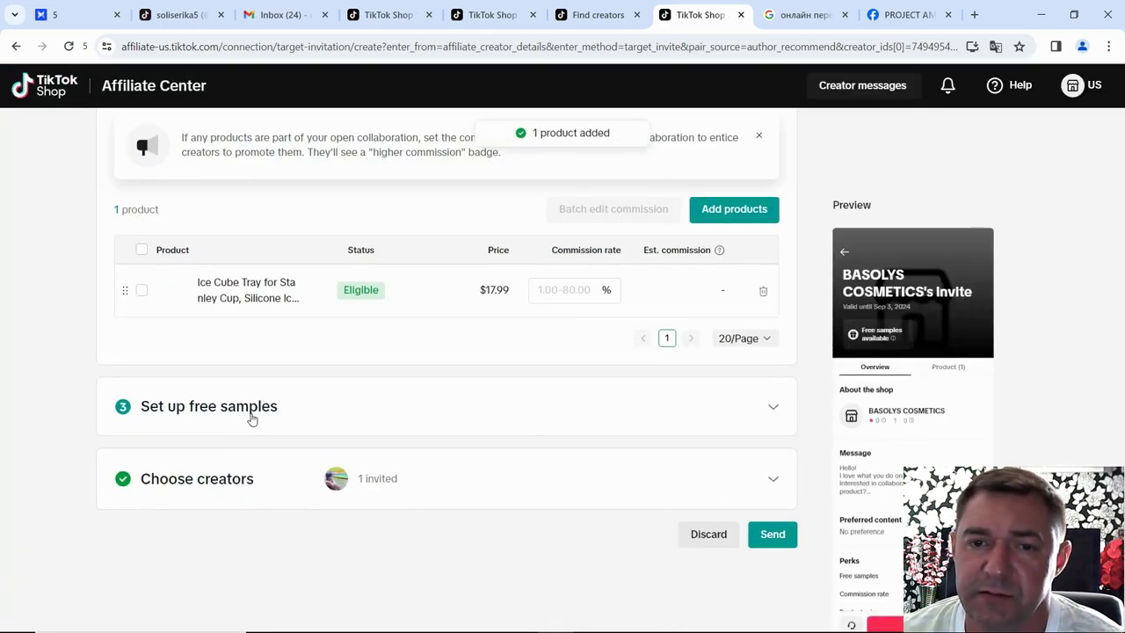
# - Check the free sample settings, keeping manual review of requests, and try to send the invitation
pyautogui.click(773, 406)
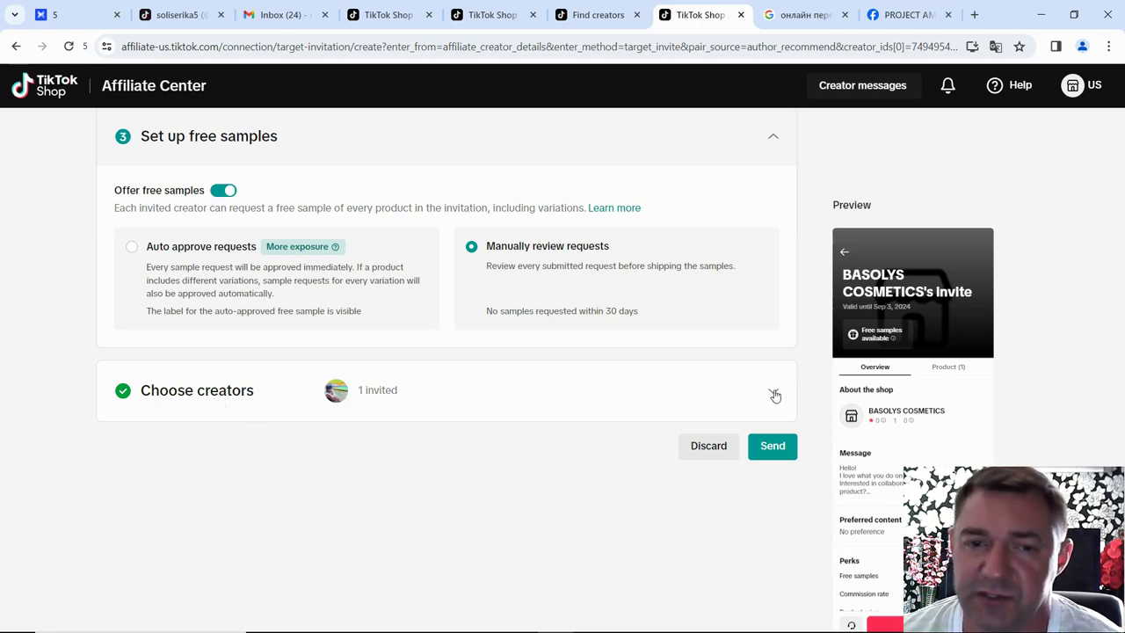
pyautogui.click(781, 448)
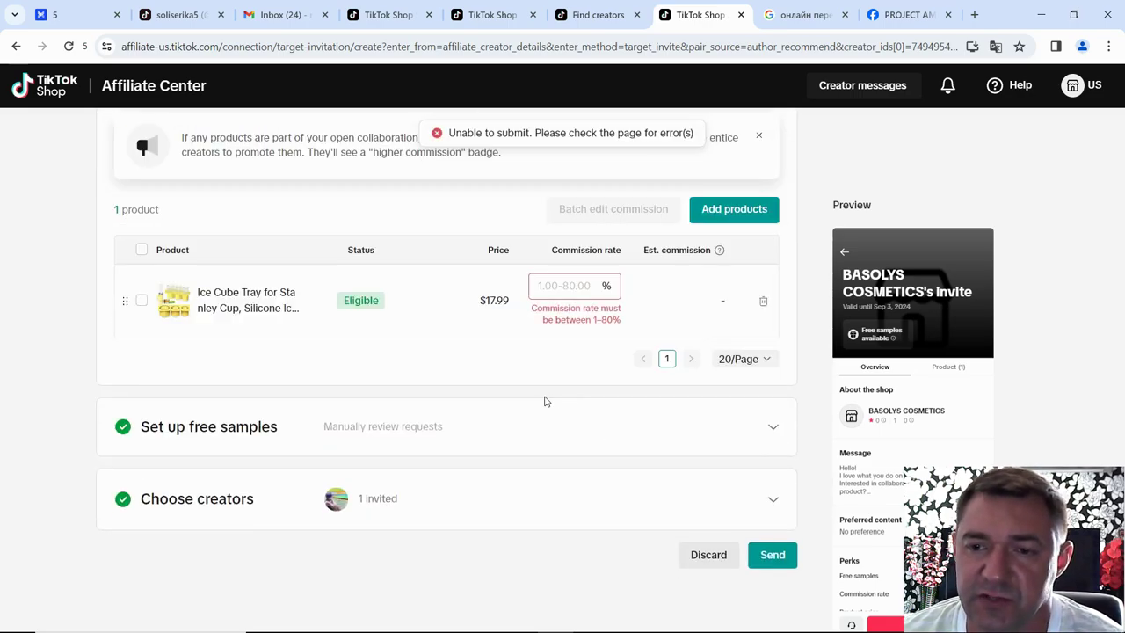
# - Set the ice cube tray's commission rate to 20% and send the invitation to the creator
pyautogui.click(552, 283)
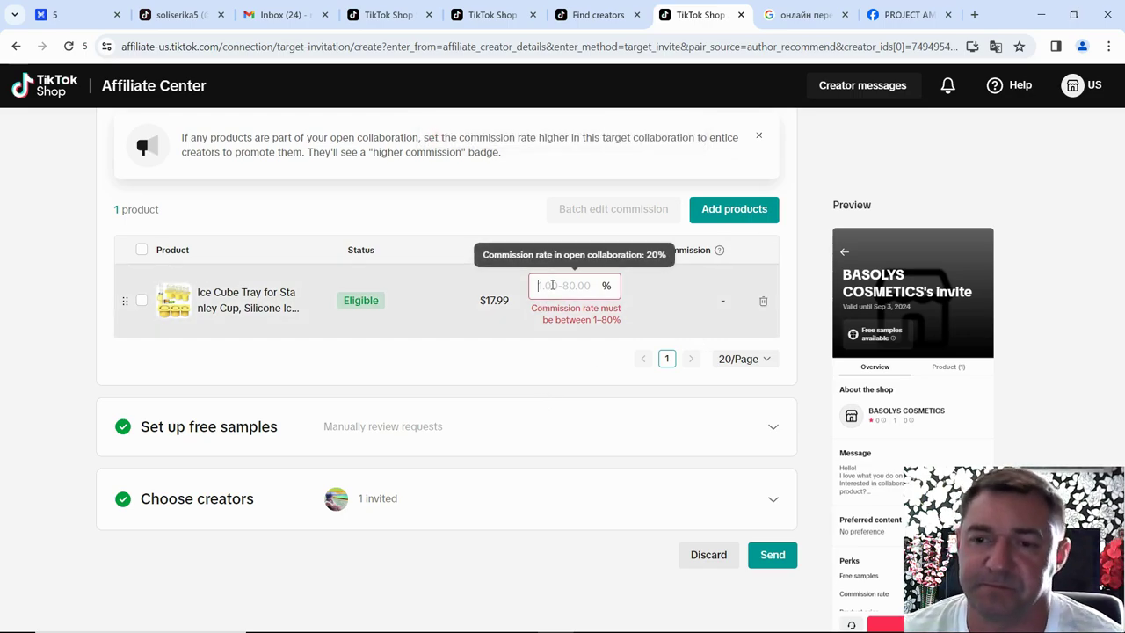
pyautogui.write('2')
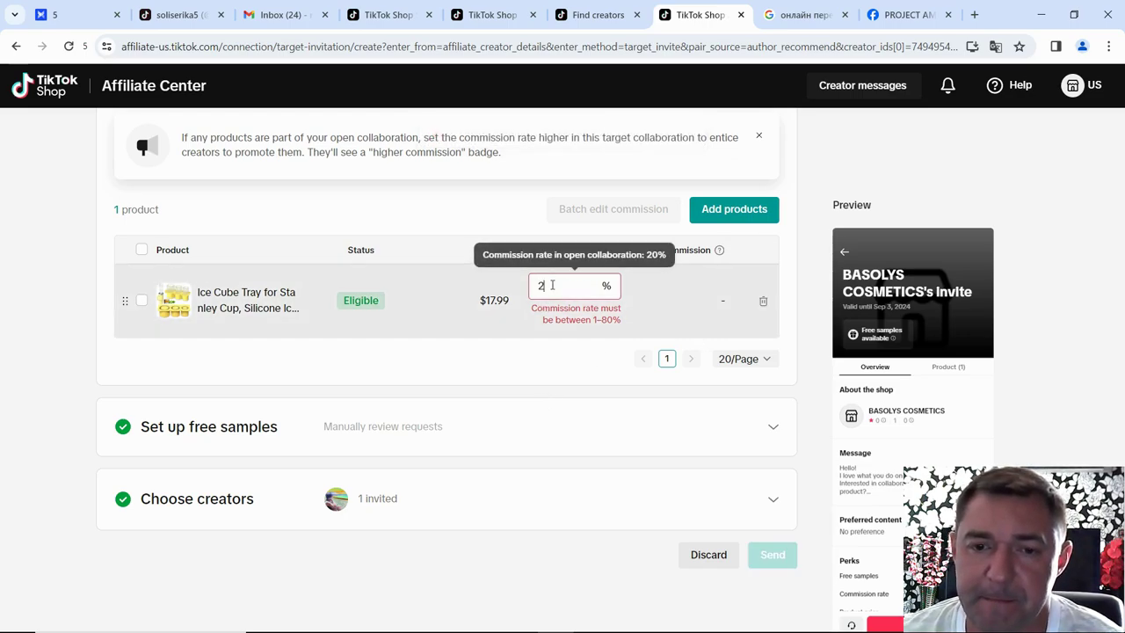
pyautogui.write('0')
pyautogui.click(547, 391)
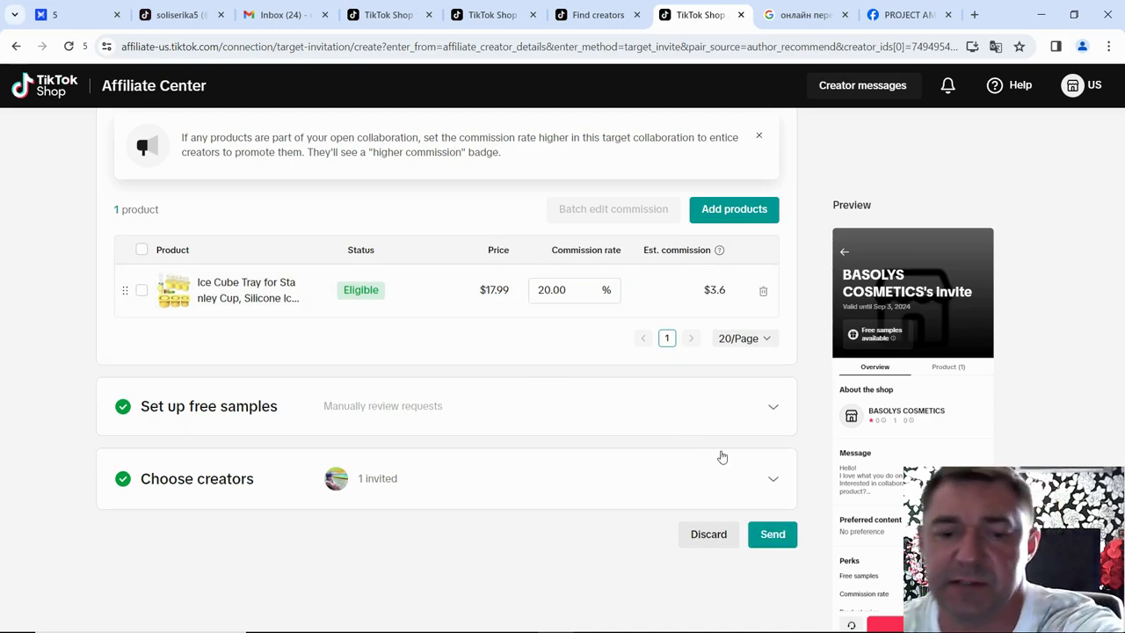
pyautogui.click(772, 536)
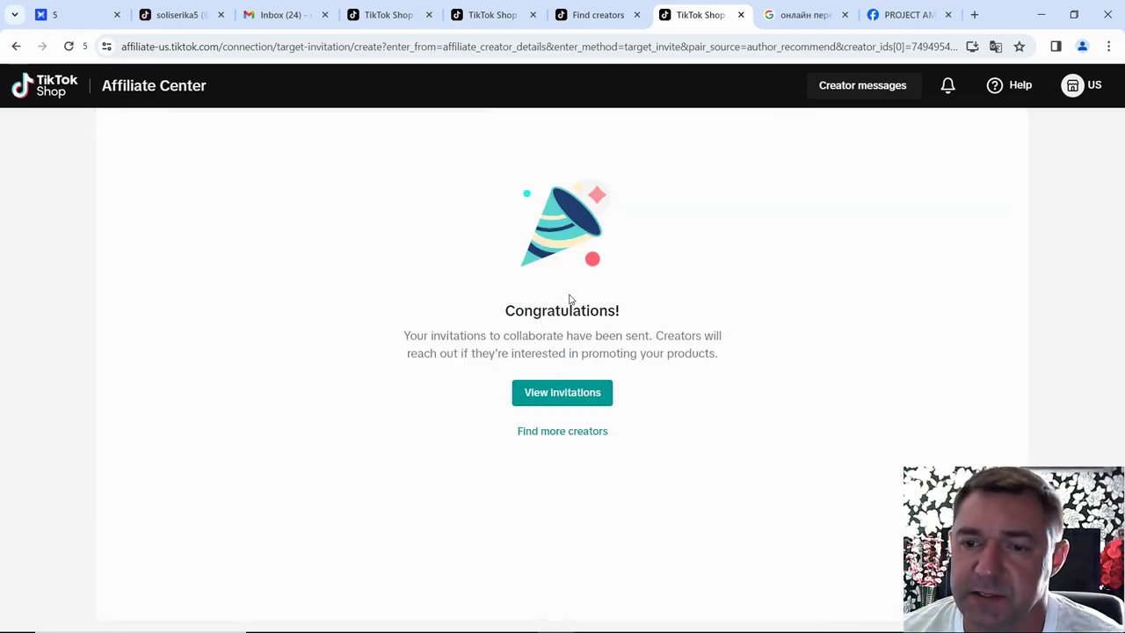
# - Return to Find creators, then open Sample Requests and check the completed, canceled and to-review requests
pyautogui.click(557, 432)
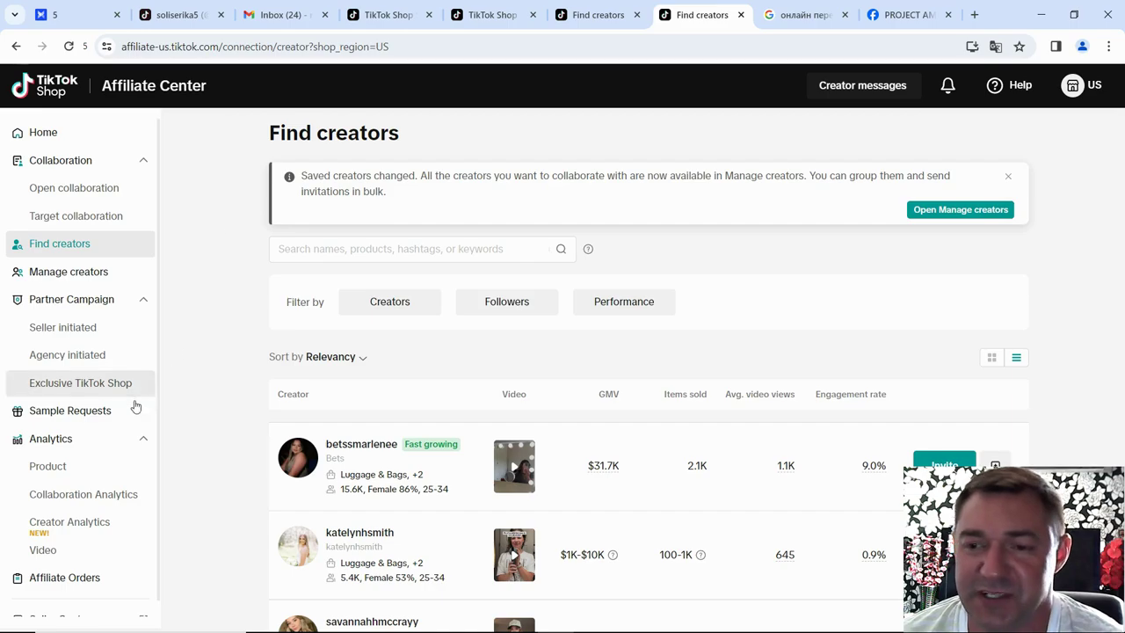
pyautogui.click(92, 413)
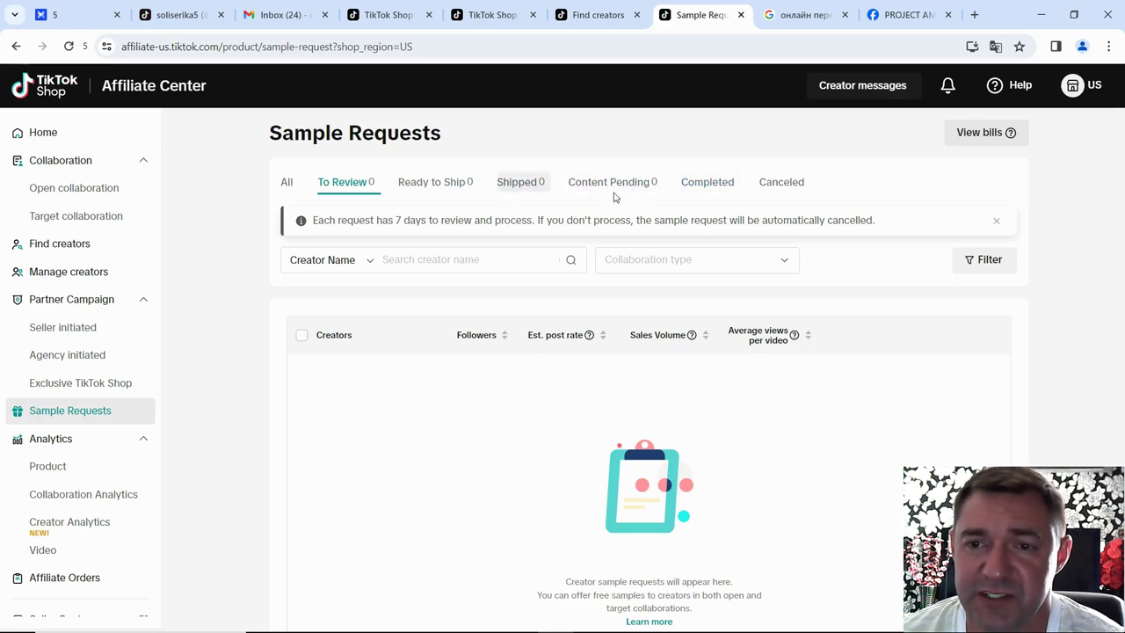
pyautogui.click(716, 183)
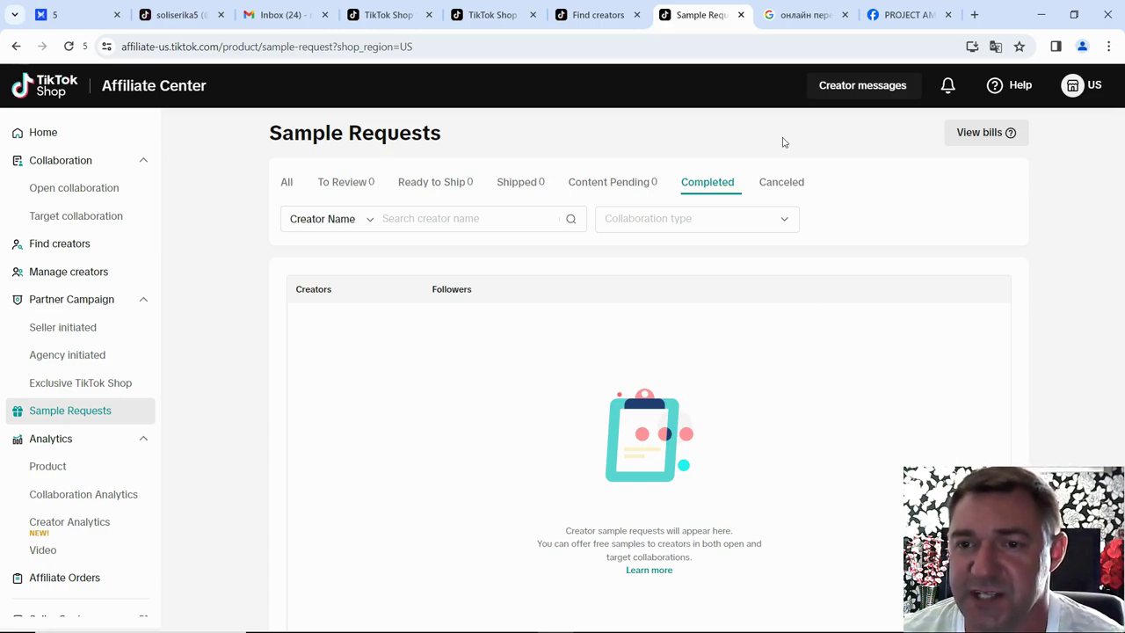
pyautogui.click(780, 193)
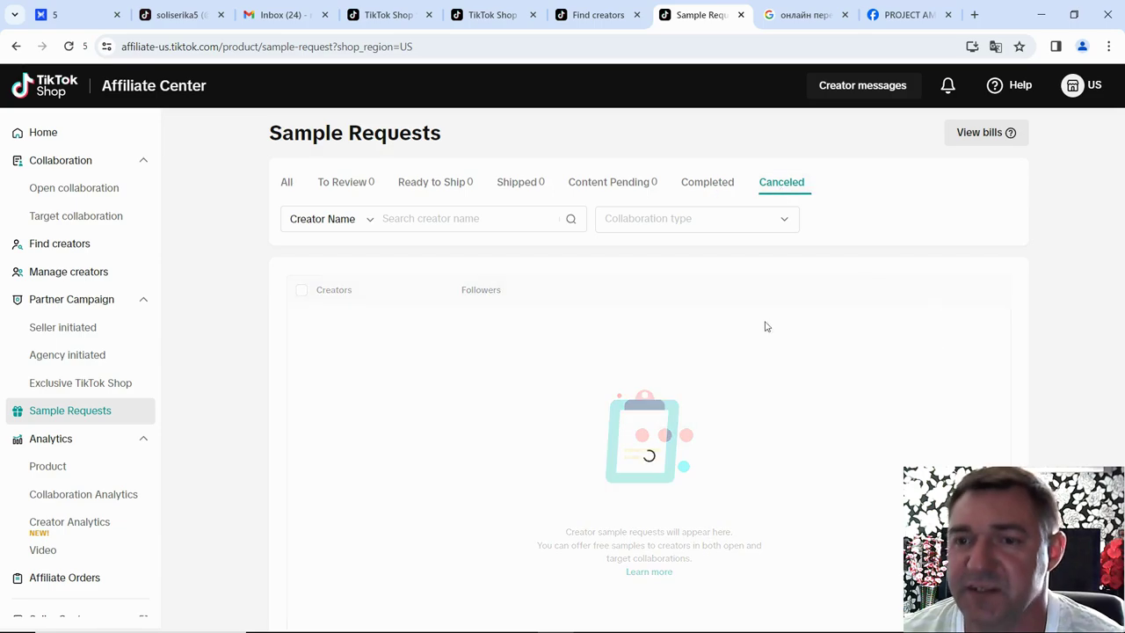
pyautogui.click(349, 193)
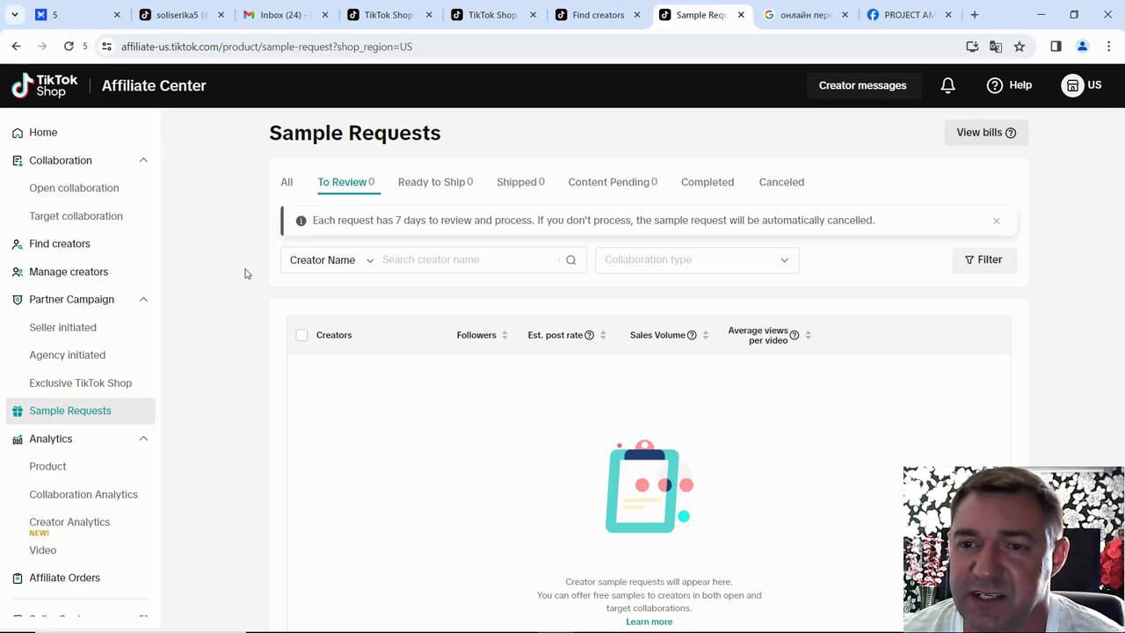
pyautogui.scroll(-1, 78, 301)
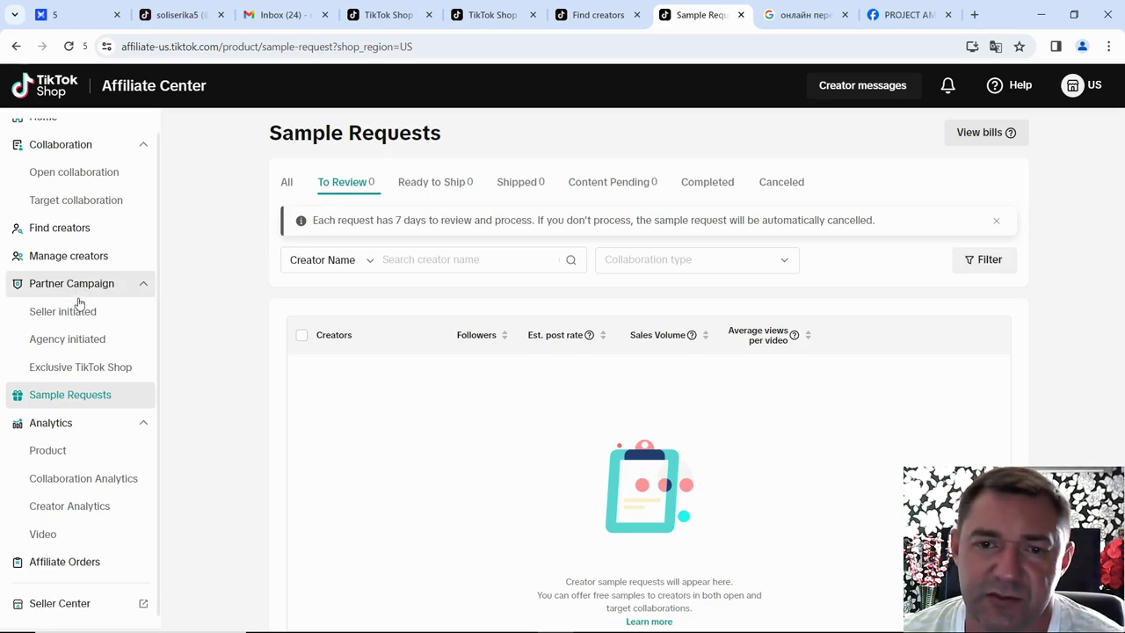
pyautogui.scroll(1, 83, 326)
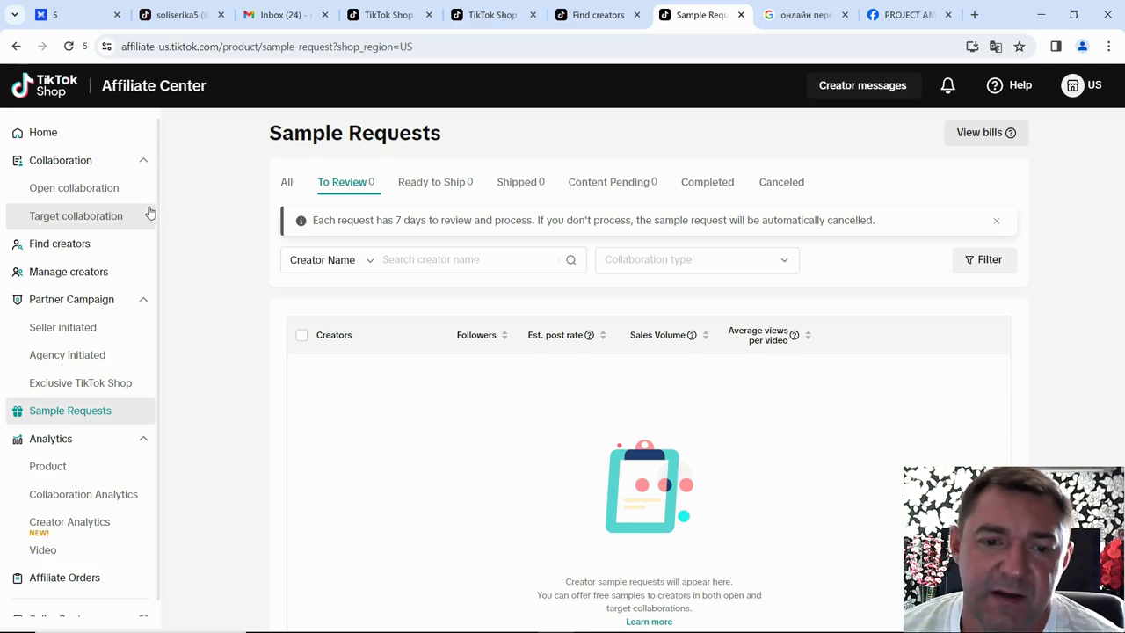
# - Return to Find creators and filter the creators by the Kitchenware product category
pyautogui.click(79, 248)
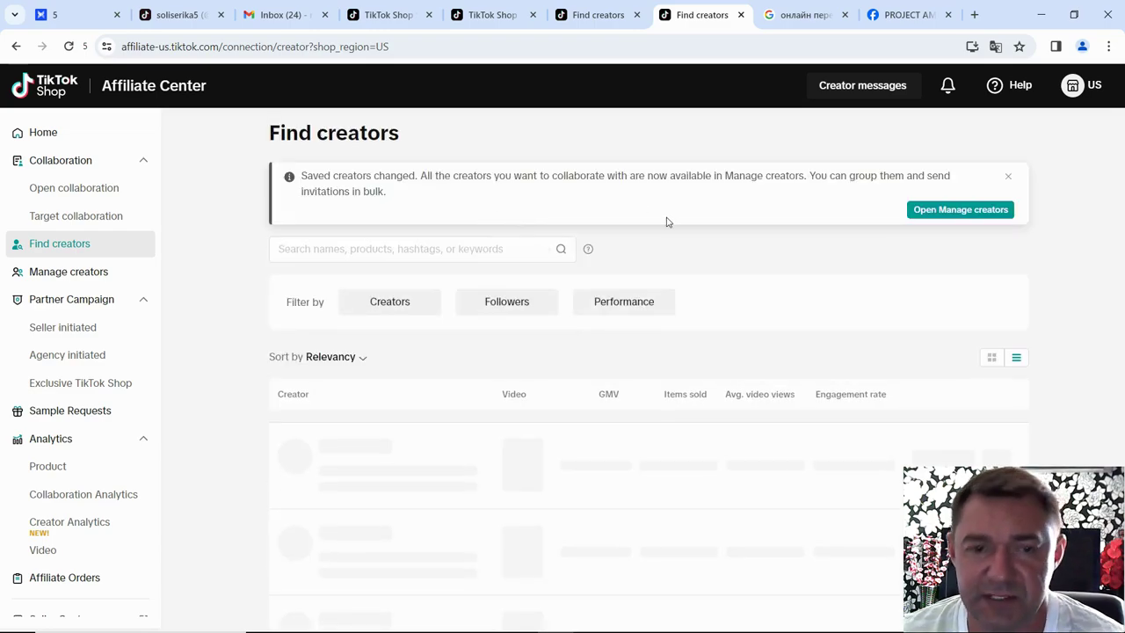
pyautogui.scroll(-1, 666, 221)
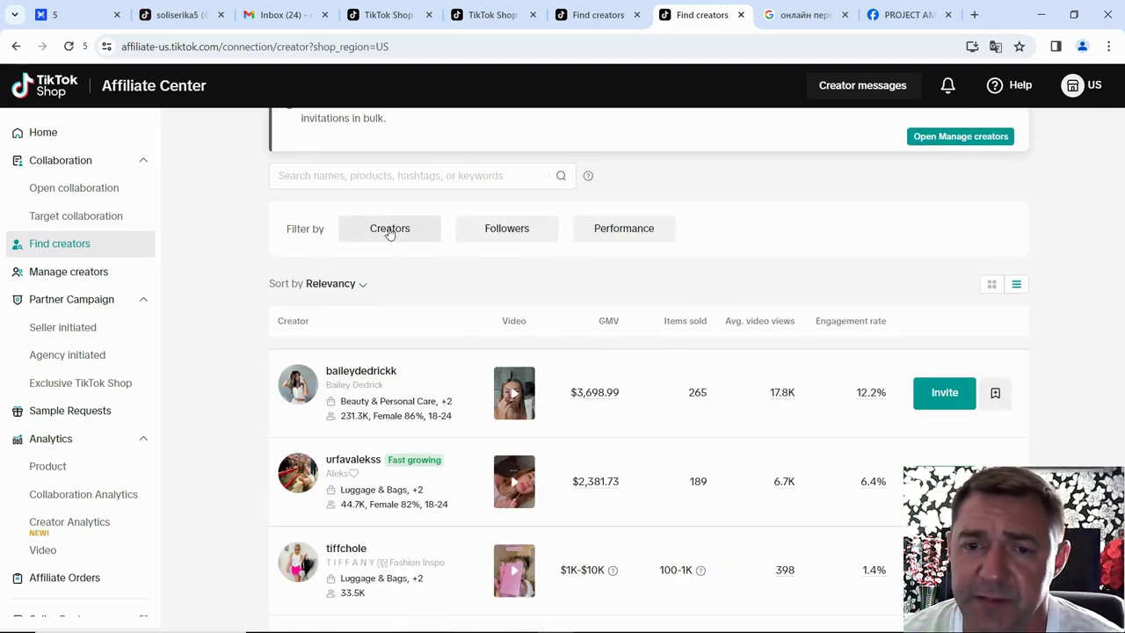
pyautogui.scroll(1, 640, 350)
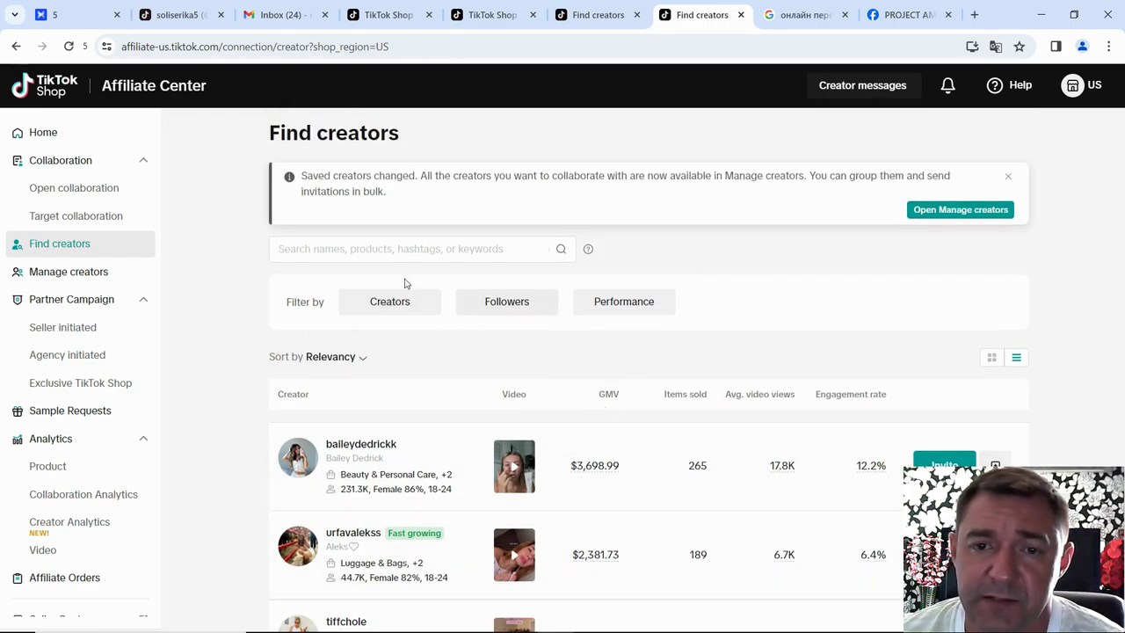
pyautogui.click(384, 309)
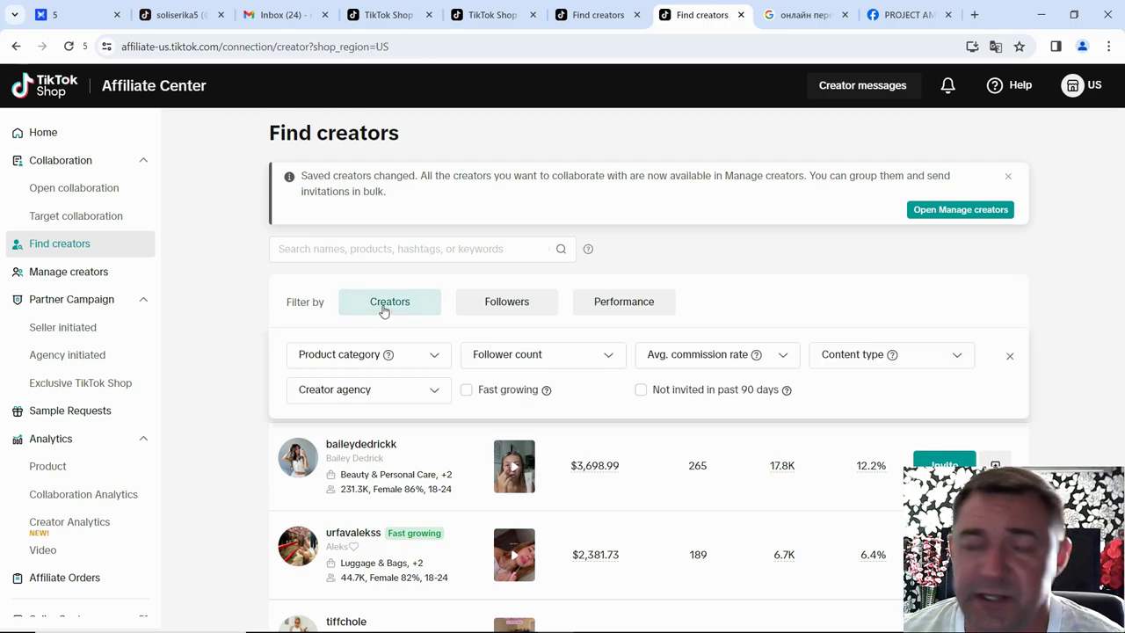
pyautogui.click(437, 363)
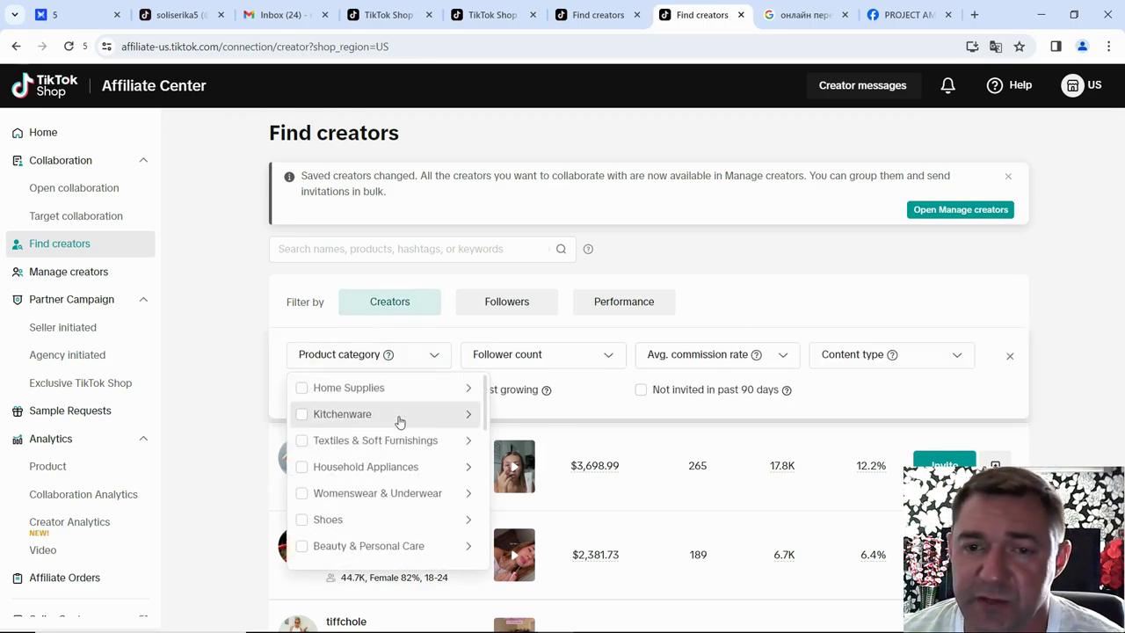
pyautogui.click(302, 415)
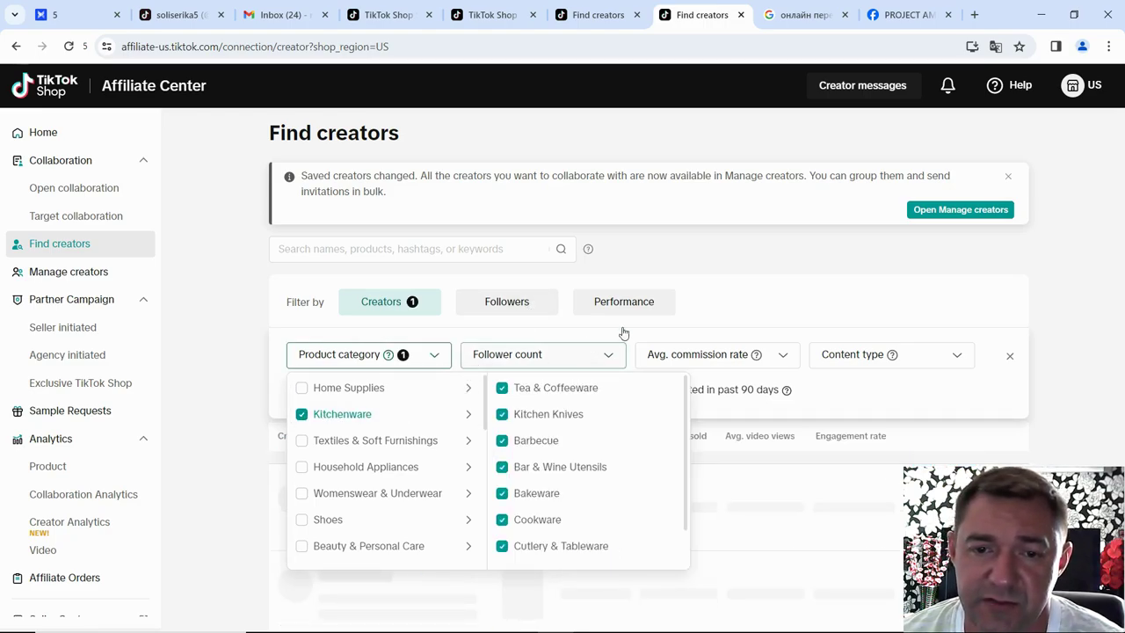
# - Set the minimum follower count filter to 10,000 and check the creator agency options
pyautogui.click(612, 356)
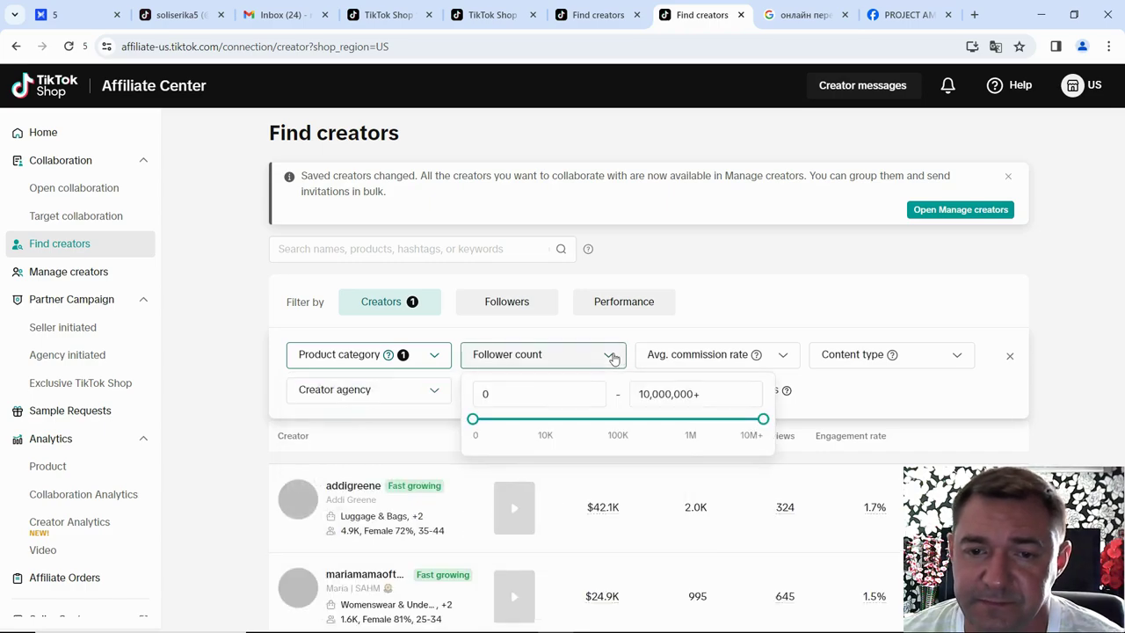
pyautogui.moveTo(473, 420); pyautogui.dragTo(545, 420)
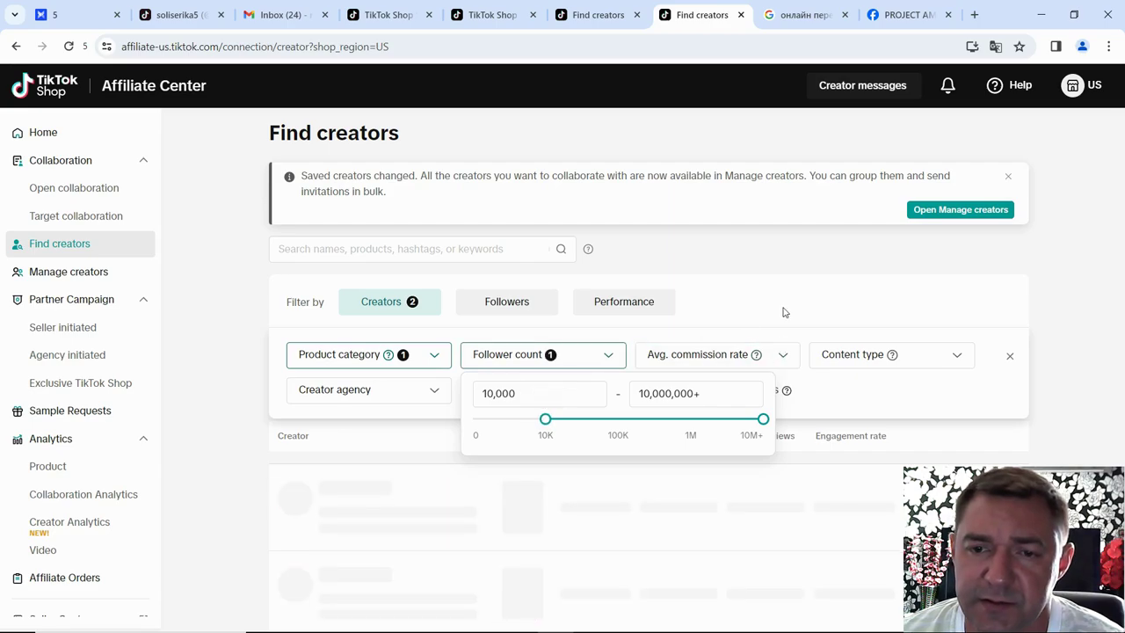
pyautogui.click(804, 388)
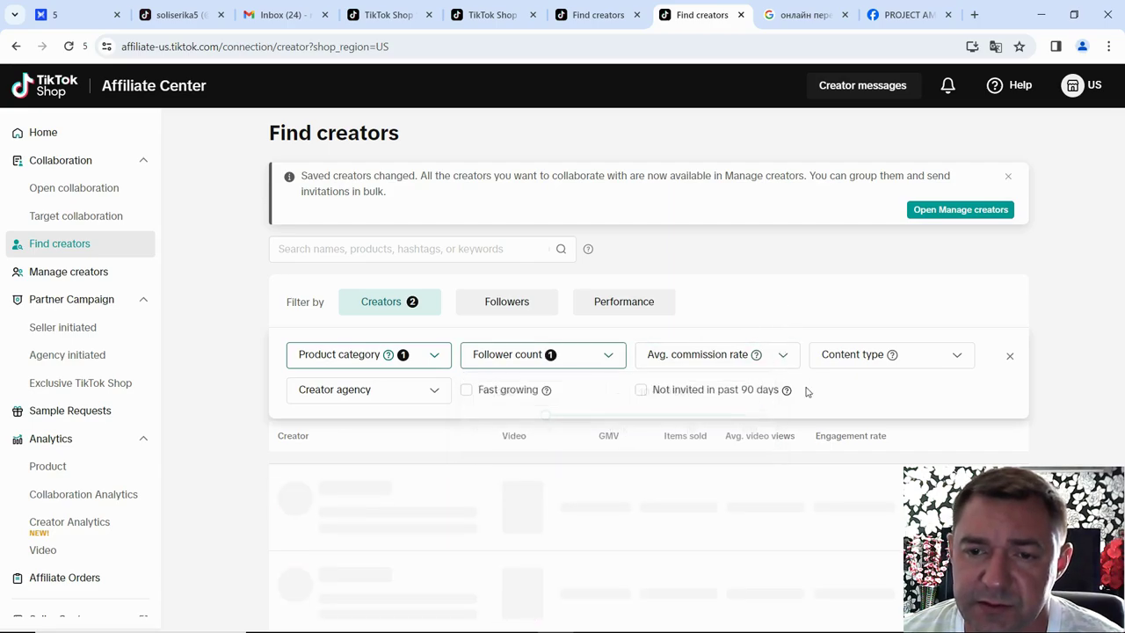
pyautogui.click(430, 396)
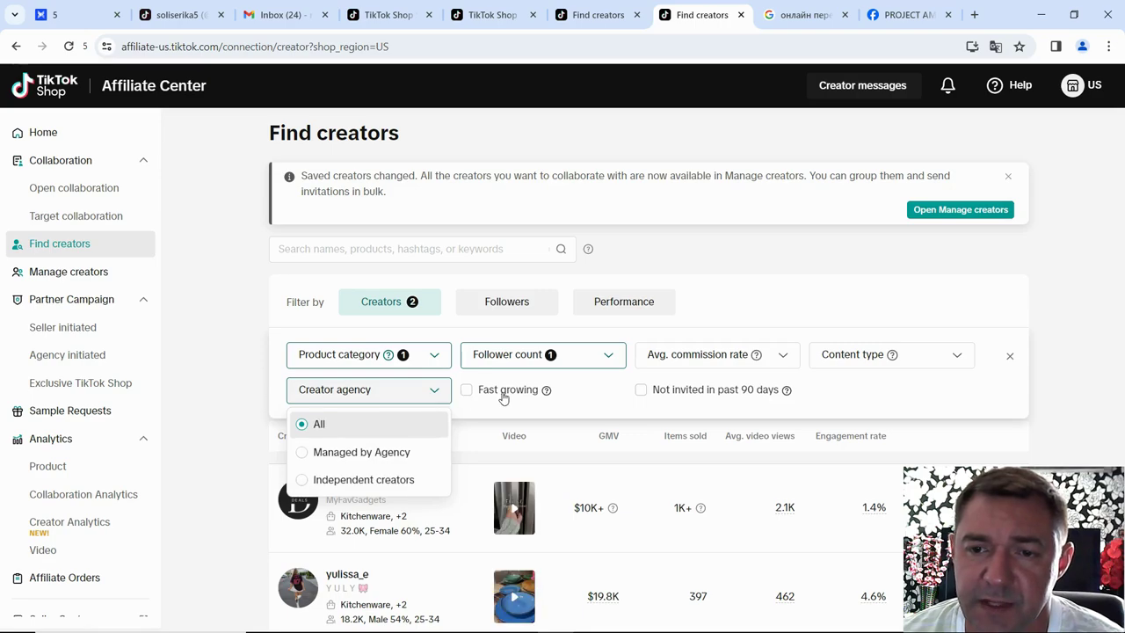
# - Include all follower age groups from 18 - 24 to 55+ in the filter, keeping follower gender at All
pyautogui.click(514, 300)
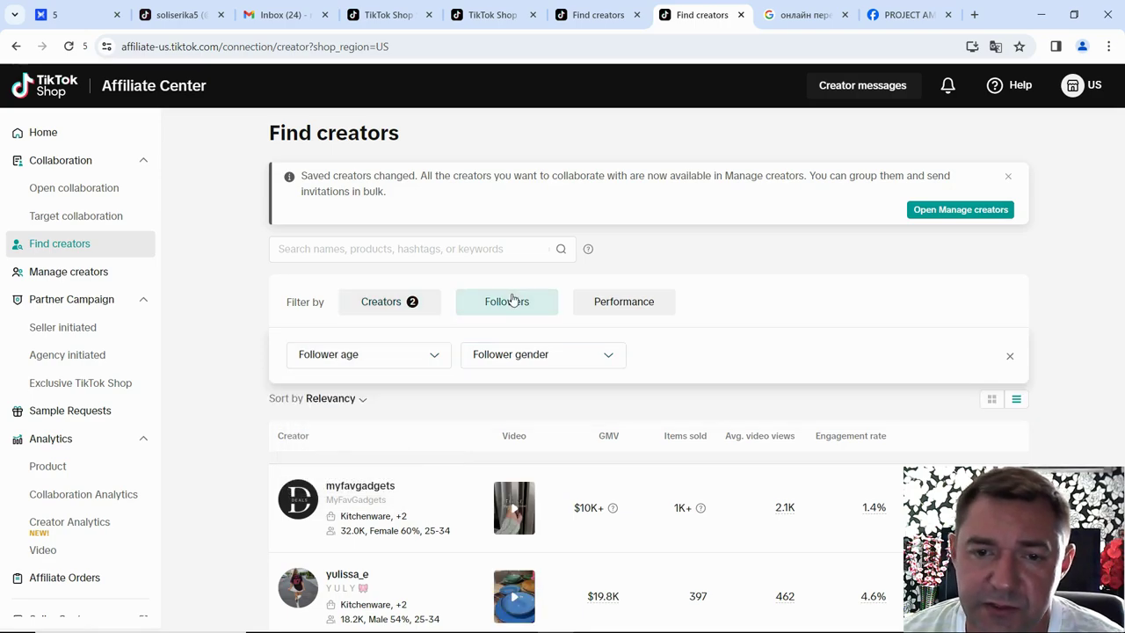
pyautogui.click(432, 355)
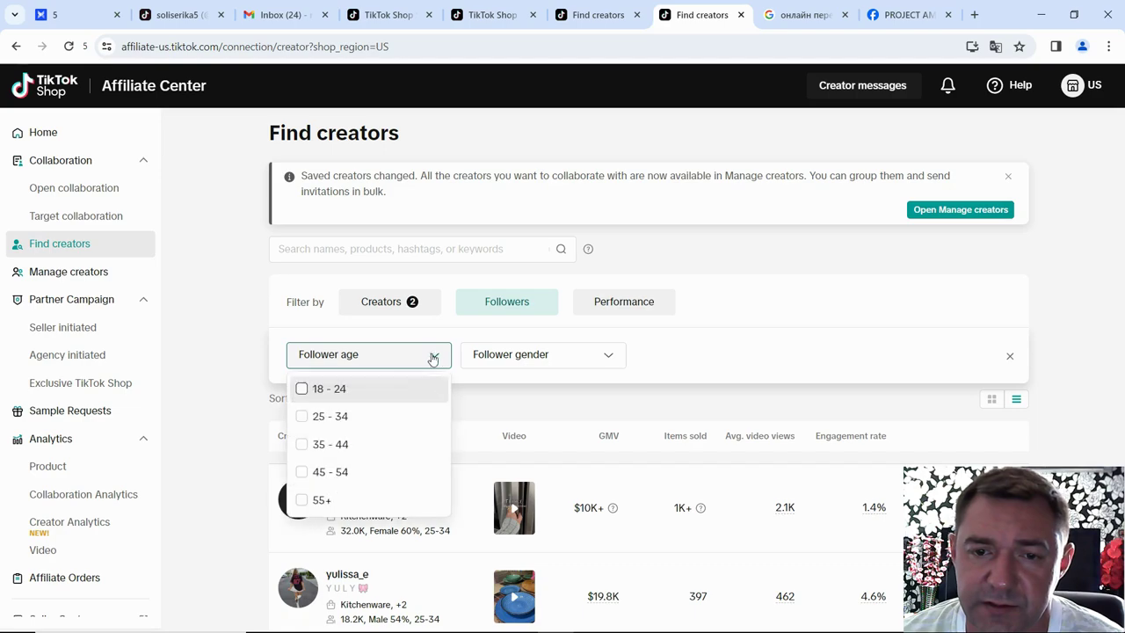
pyautogui.click(300, 390)
pyautogui.click(304, 416)
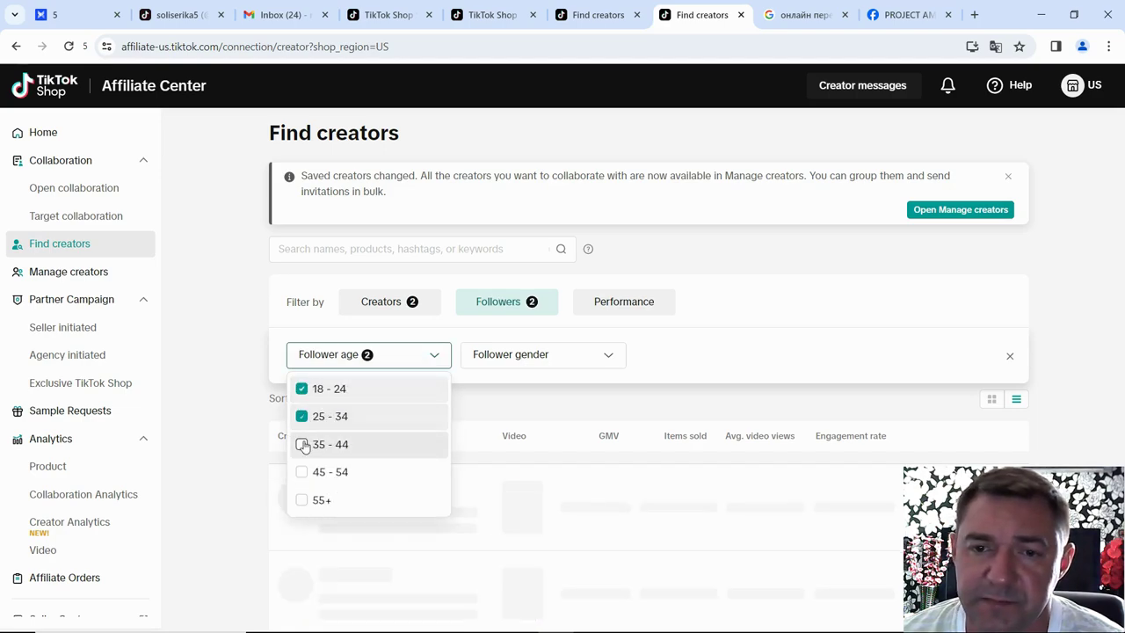
pyautogui.click(303, 446)
pyautogui.click(301, 473)
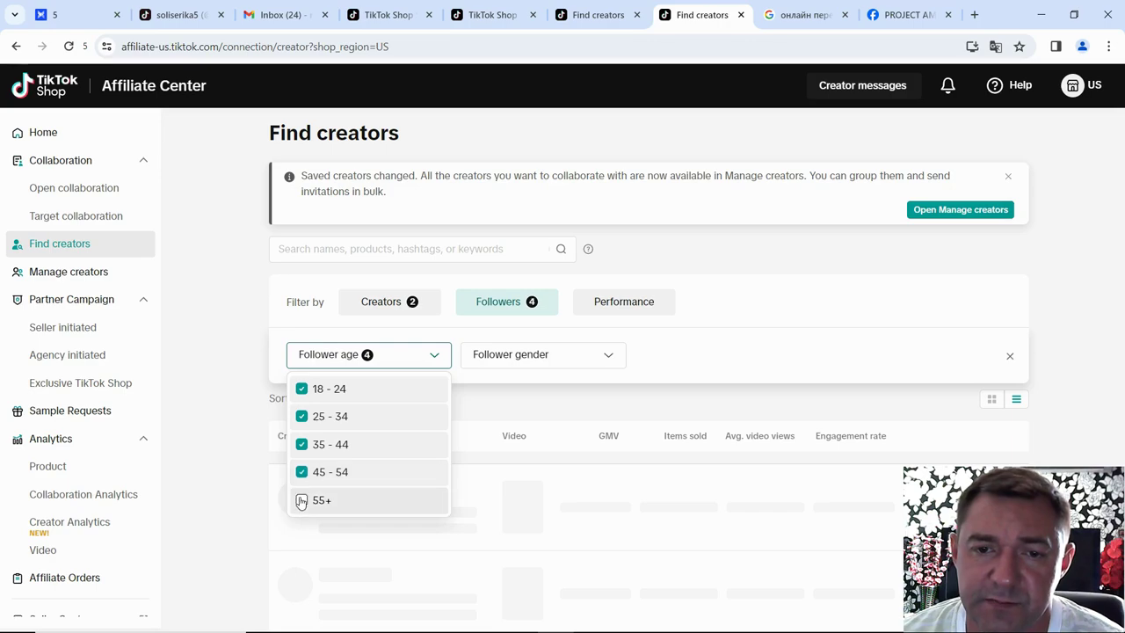
pyautogui.click(303, 499)
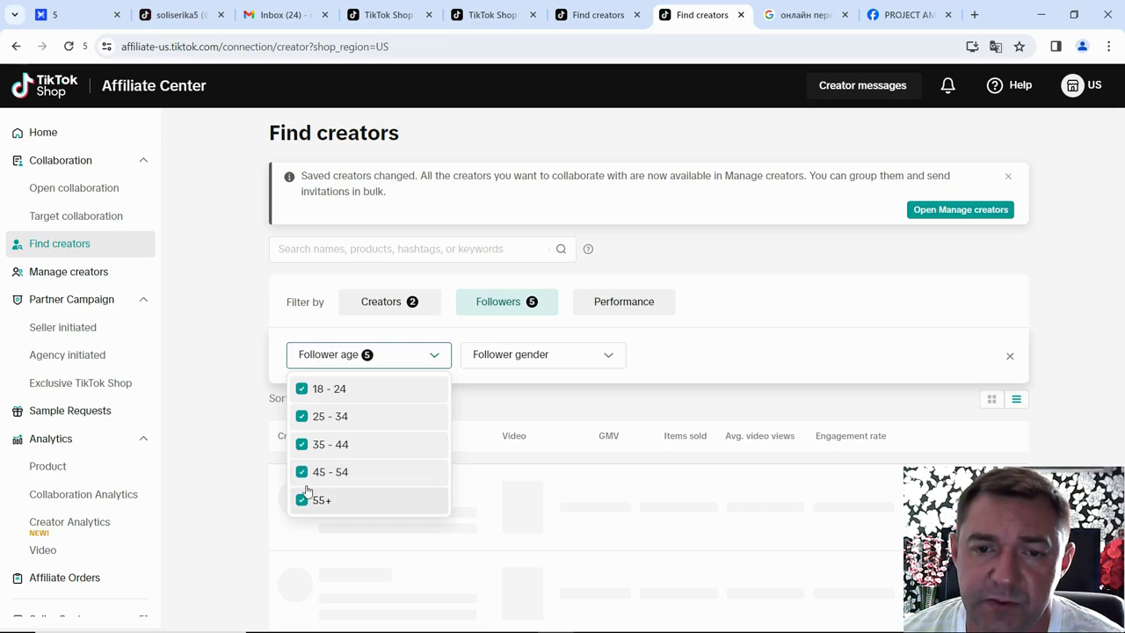
pyautogui.click(605, 362)
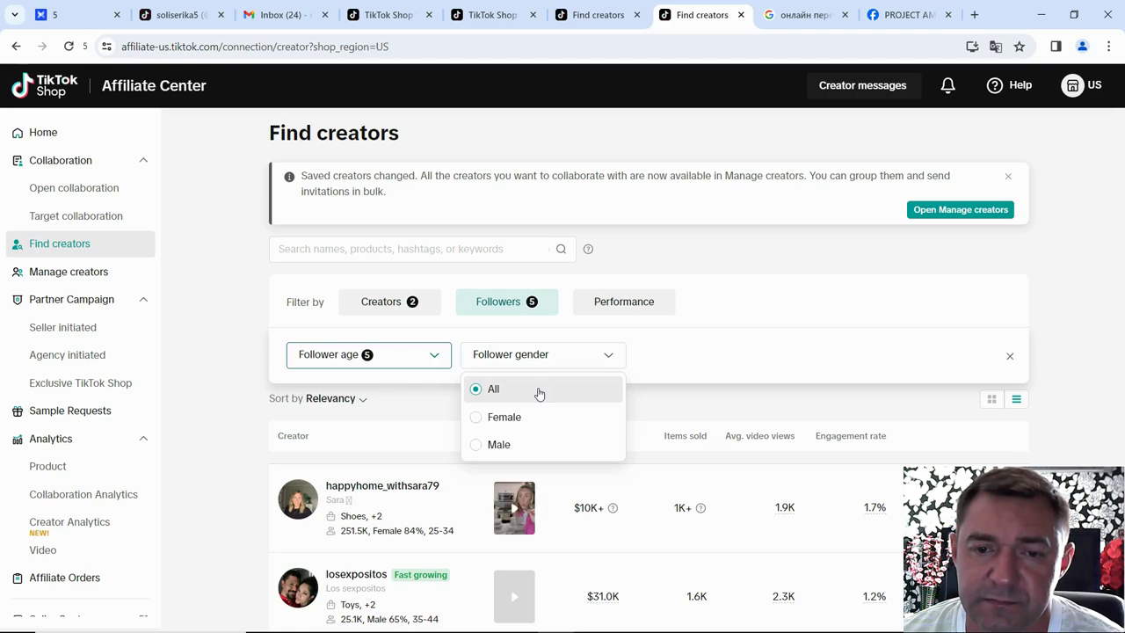
pyautogui.click(664, 350)
# - Filter creator performance by GMV $10K+ and items sold 1K+, and check the engagement rate filter without setting it
pyautogui.click(625, 302)
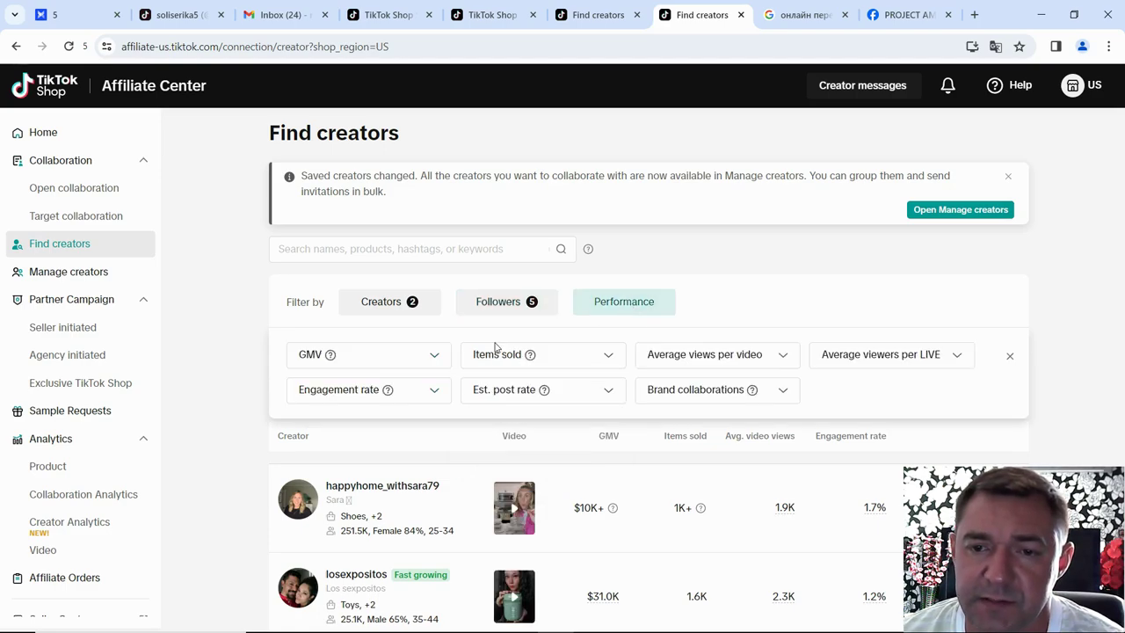
pyautogui.click(434, 359)
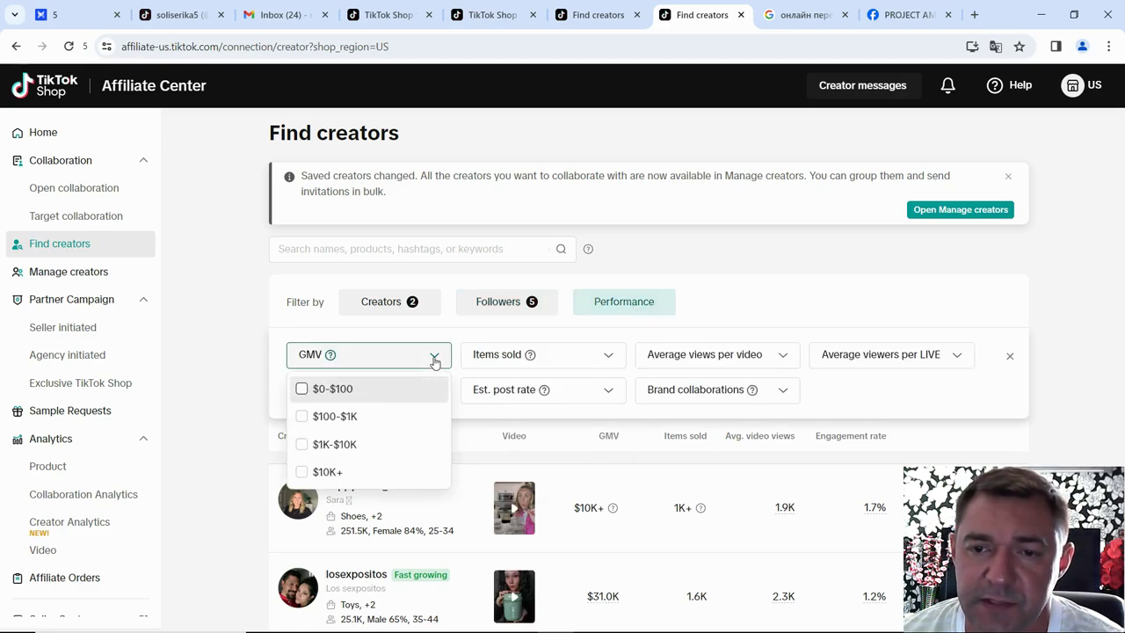
pyautogui.click(303, 473)
pyautogui.click(605, 356)
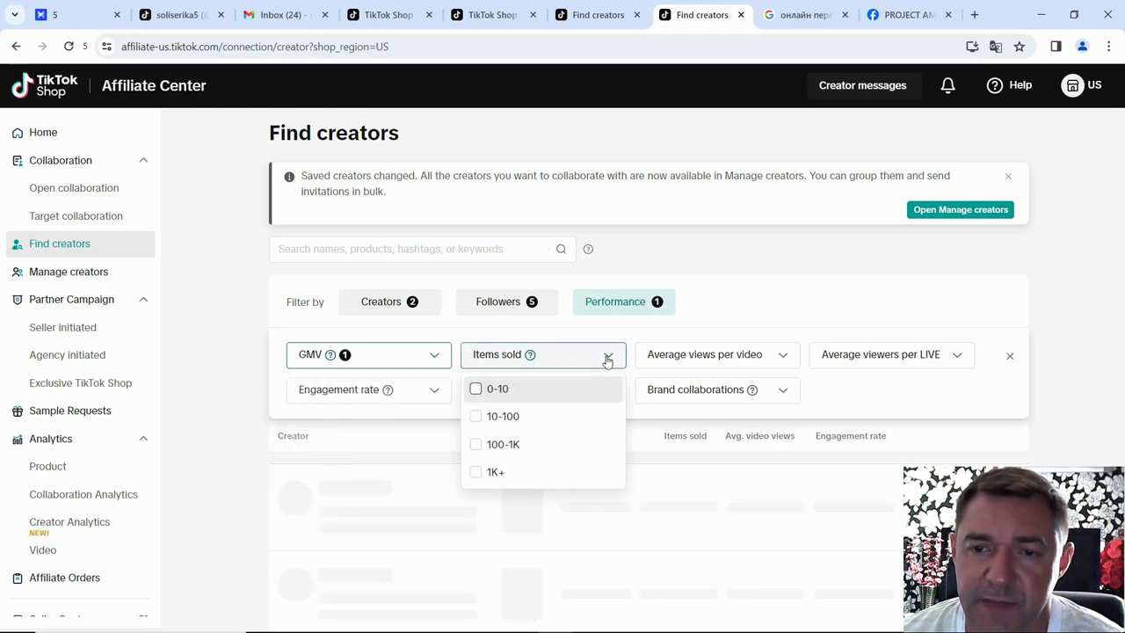
pyautogui.click(476, 474)
pyautogui.click(729, 314)
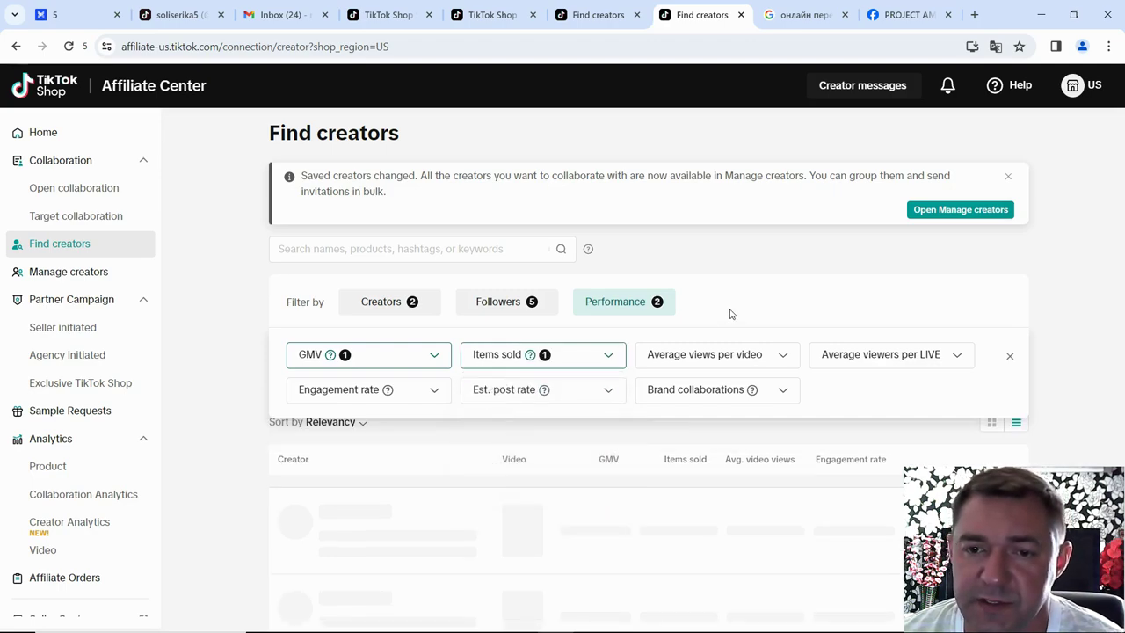
pyautogui.click(434, 394)
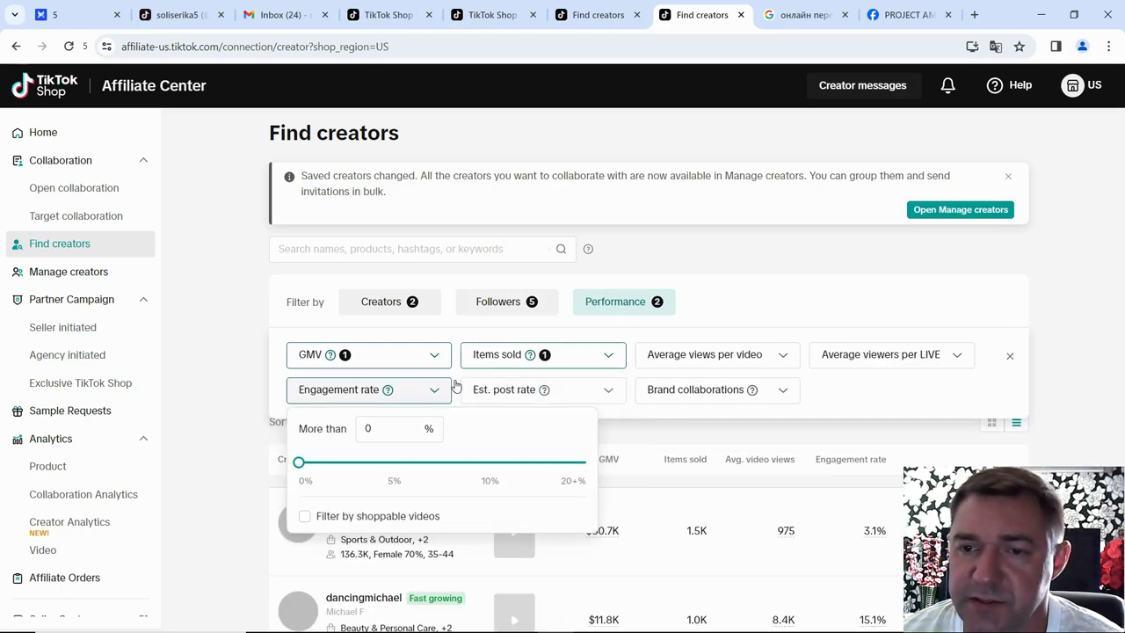
pyautogui.click(741, 295)
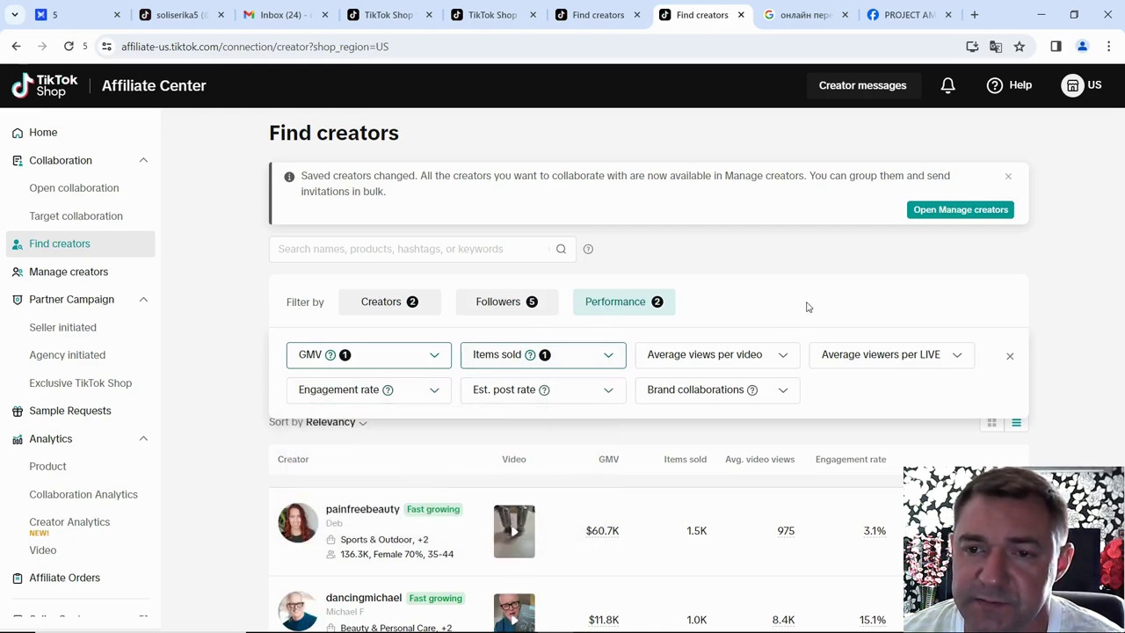
# - Save the first ten creators in the filtered results to Manage creators
pyautogui.scroll(-3, 877, 294)
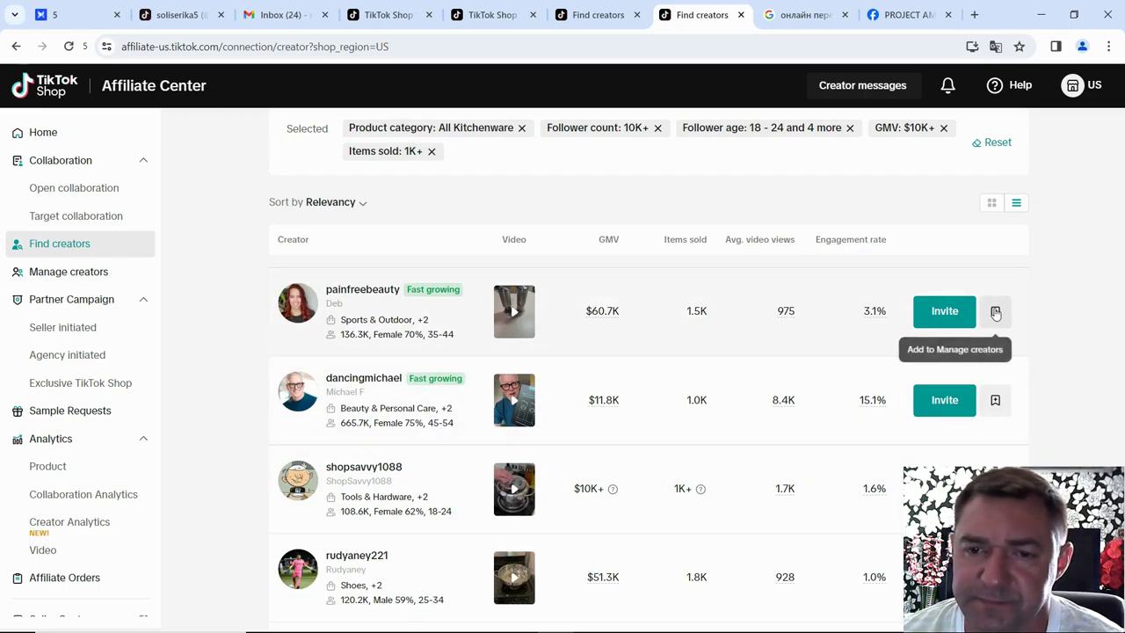
pyautogui.click(995, 313)
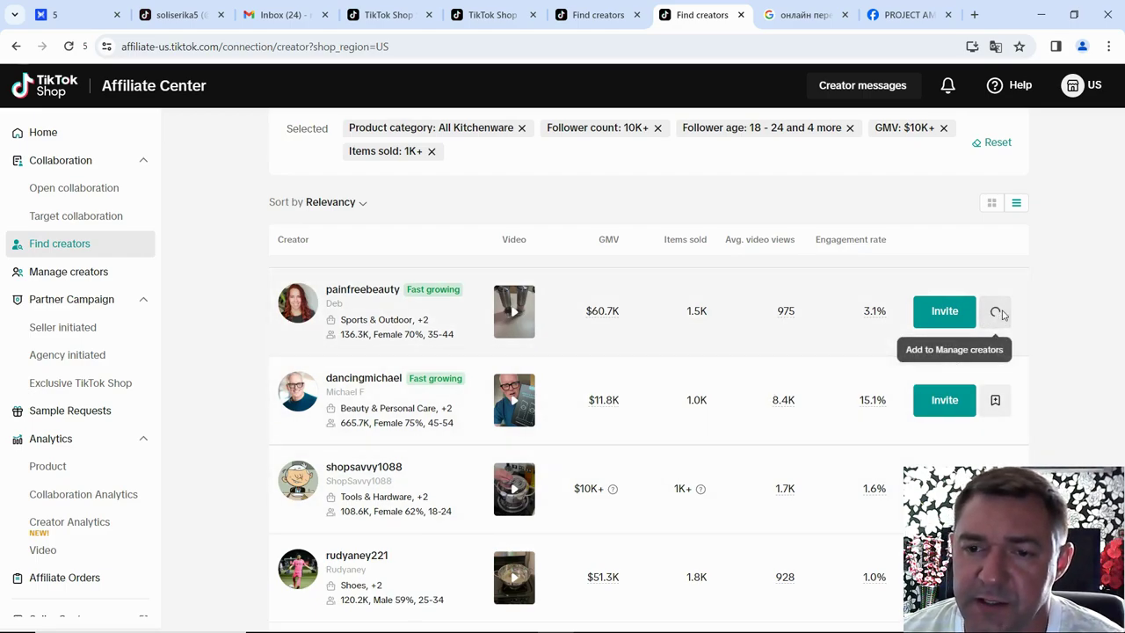
pyautogui.click(996, 401)
pyautogui.scroll(-1, 995, 396)
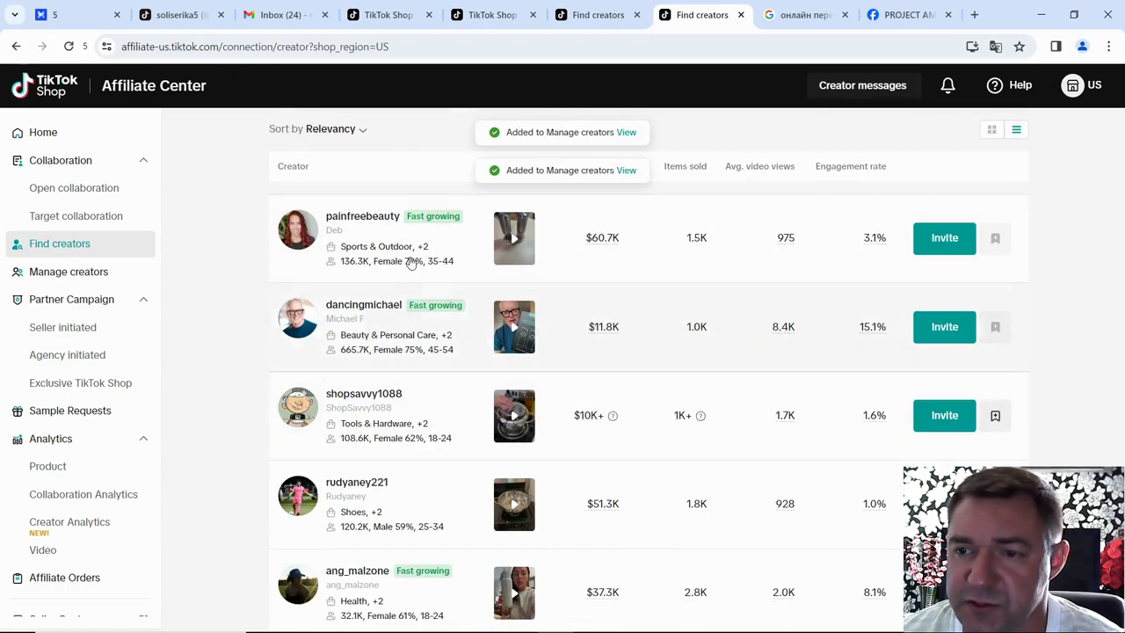
pyautogui.click(995, 415)
pyautogui.scroll(-3, 994, 352)
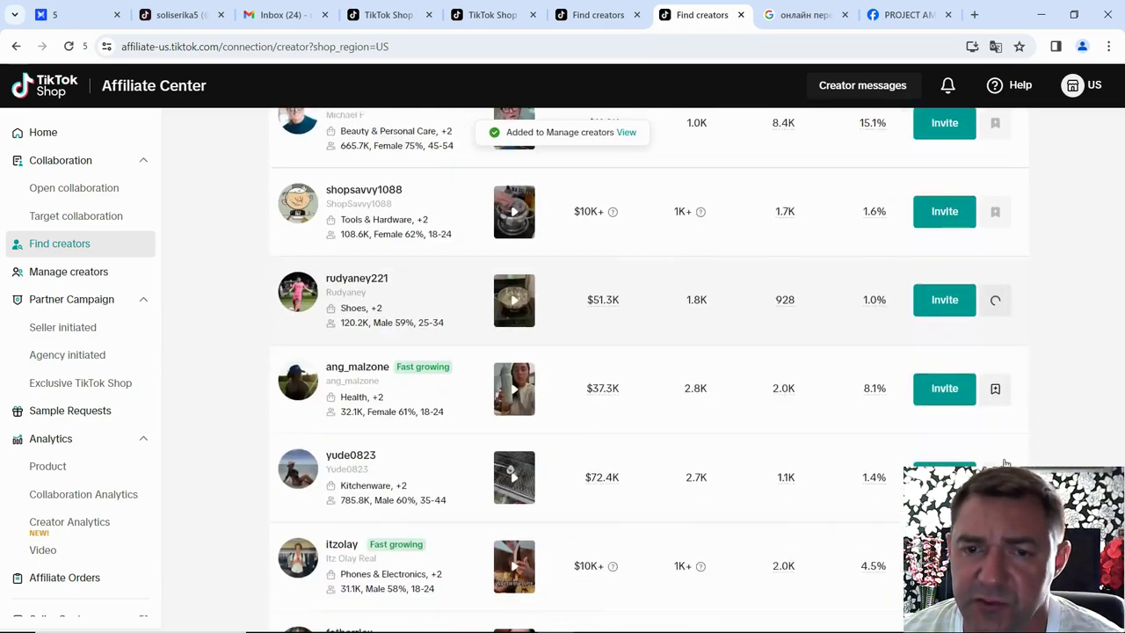
pyautogui.click(995, 359)
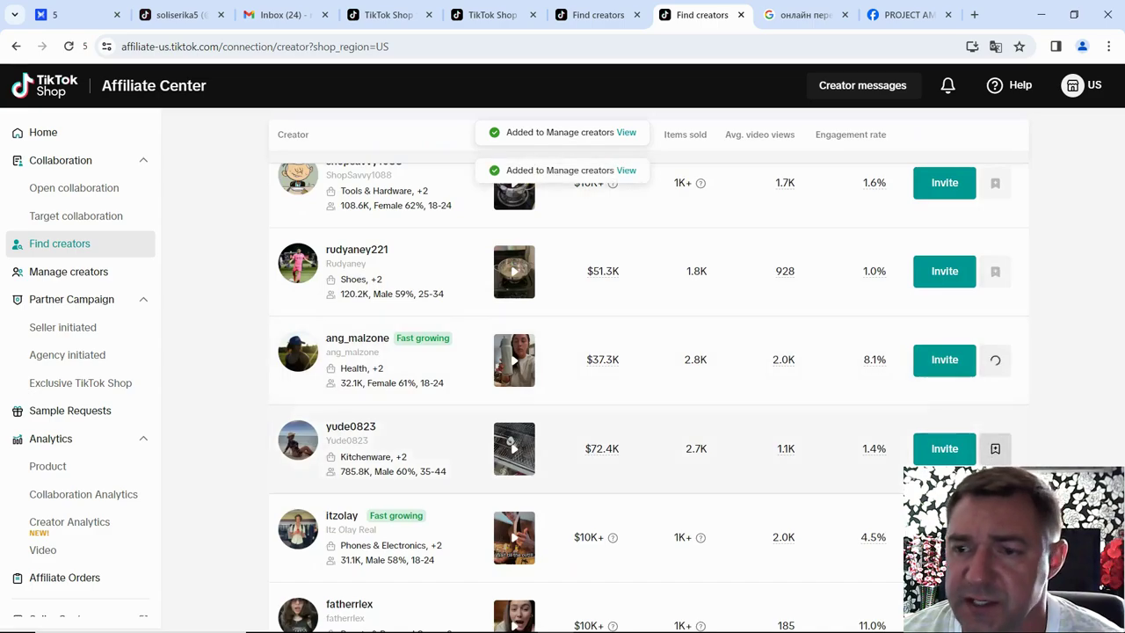
pyautogui.click(994, 449)
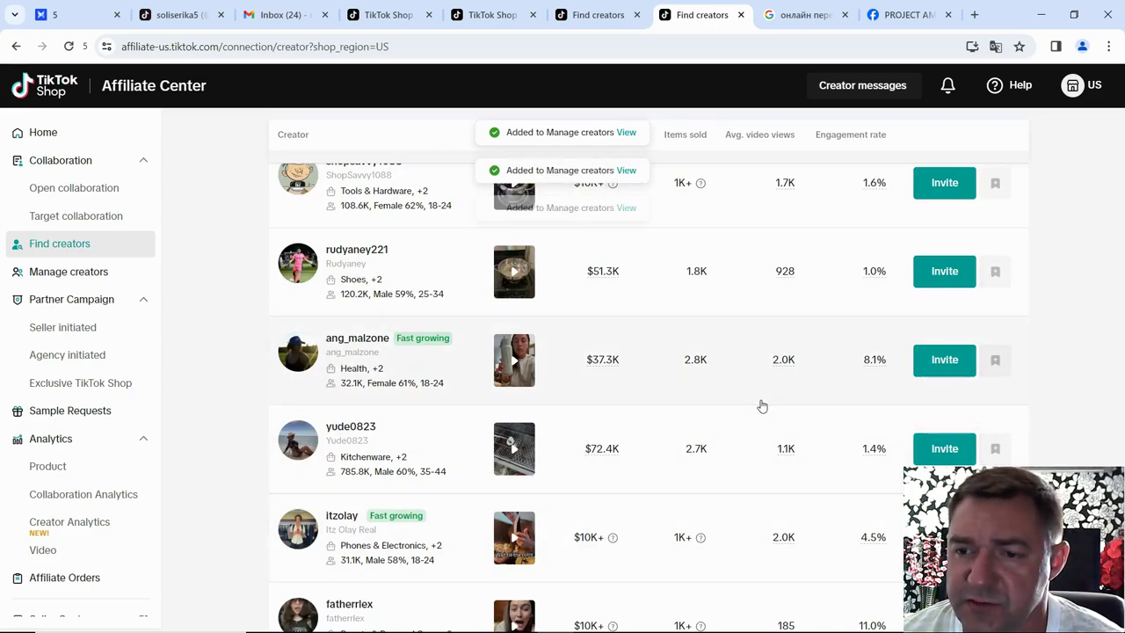
pyautogui.scroll(-3, 896, 357)
pyautogui.click(996, 408)
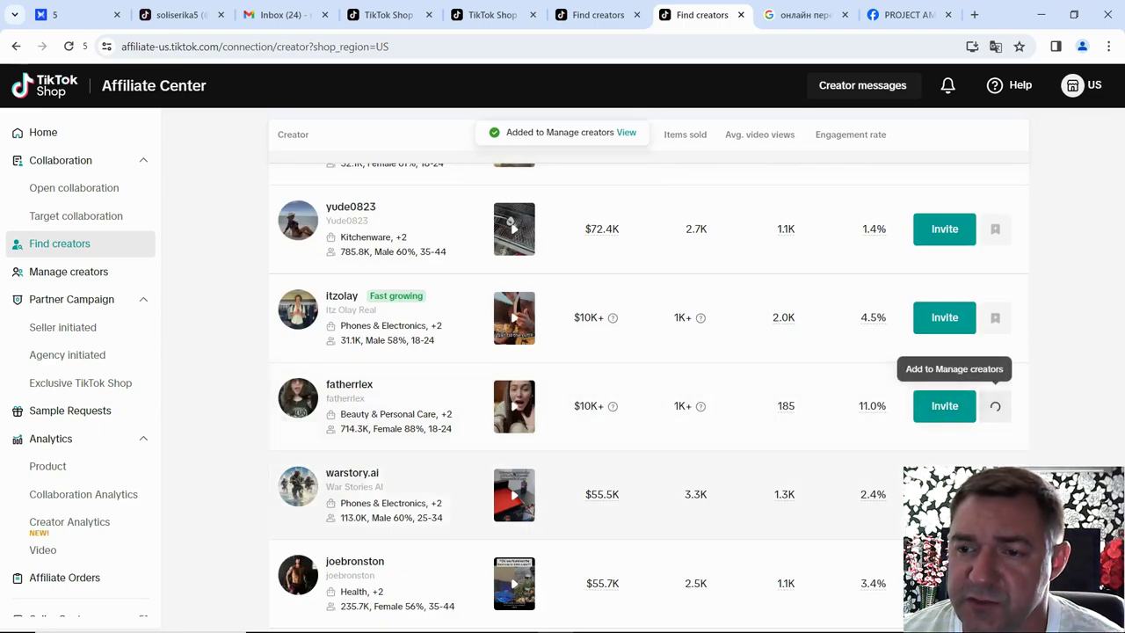
pyautogui.scroll(-2, 998, 416)
pyautogui.click(995, 395)
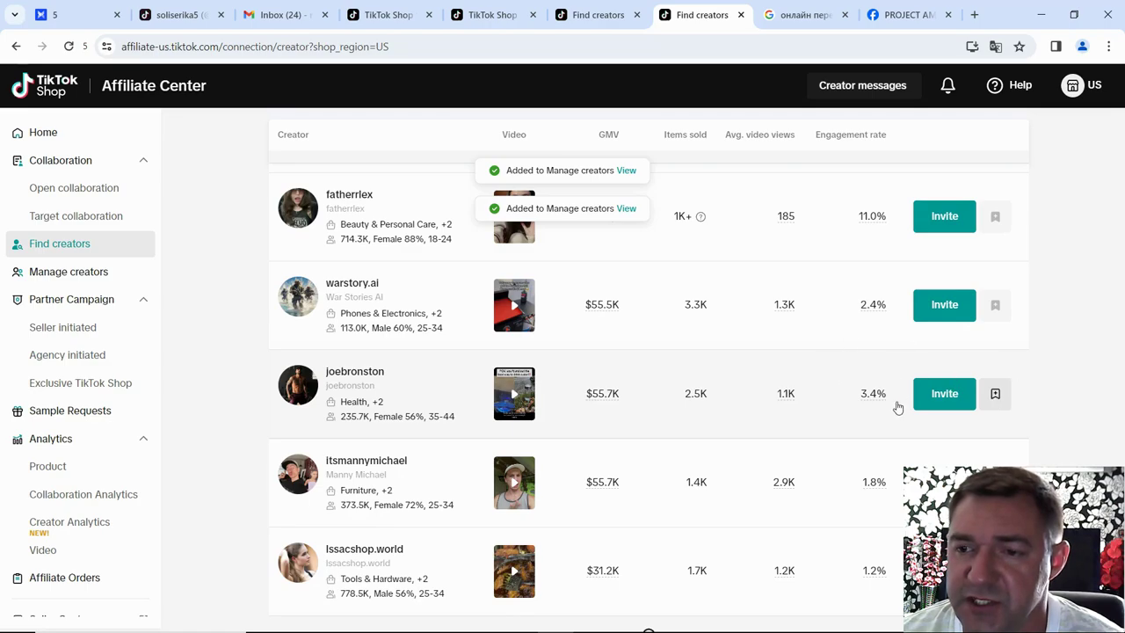
# - Open Manage creators and look through the full list of saved creators
pyautogui.scroll(10, 635, 428)
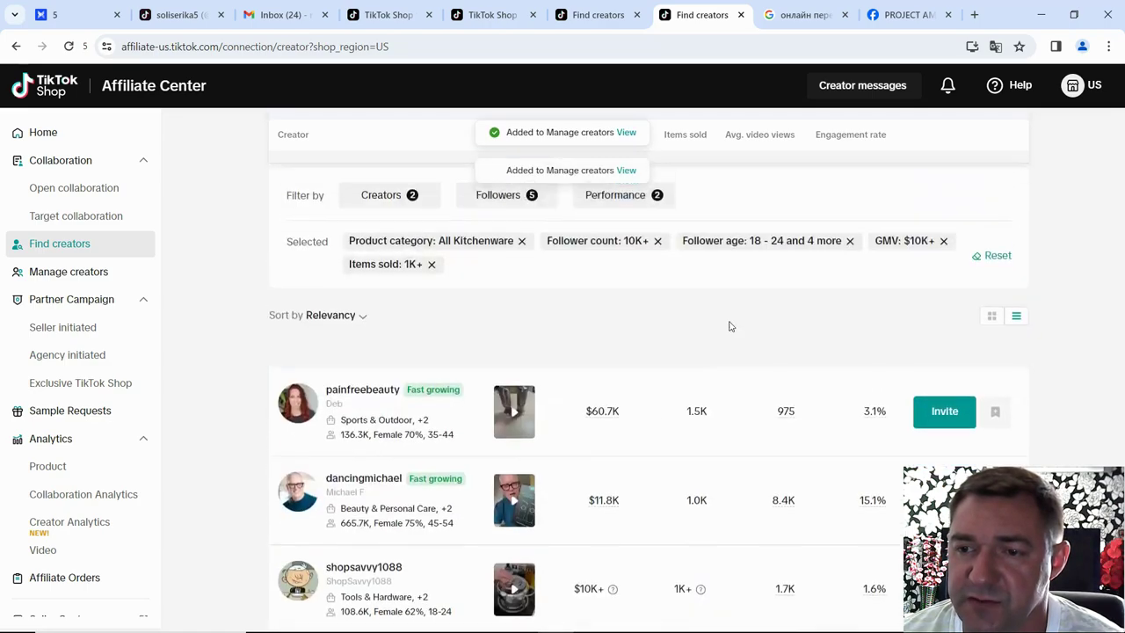
pyautogui.scroll(-1, 253, 349)
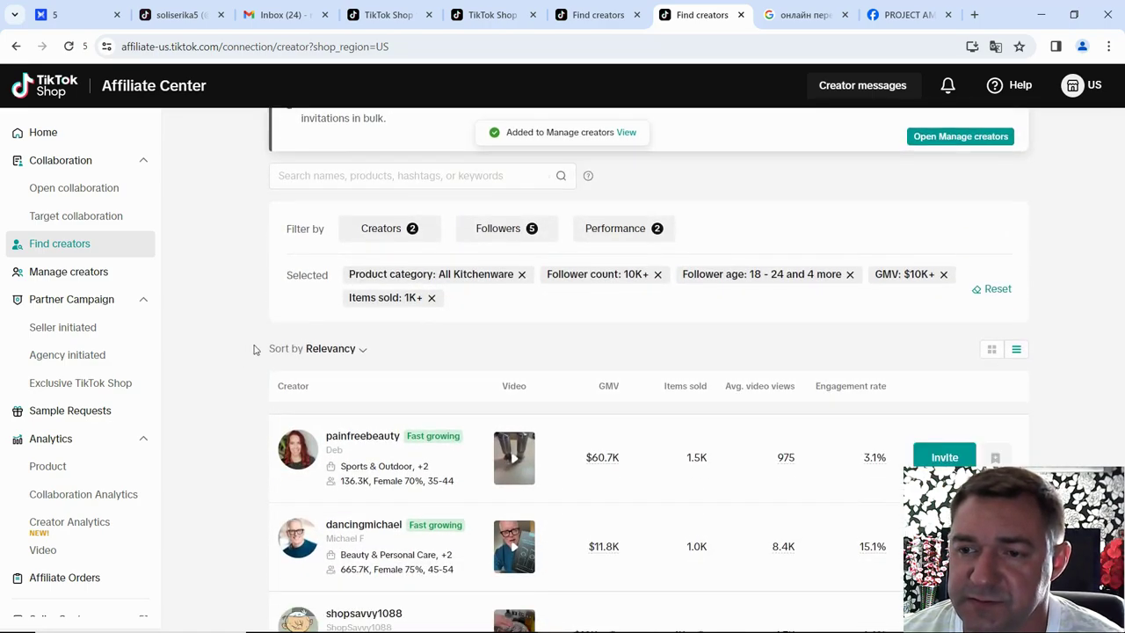
pyautogui.click(69, 274)
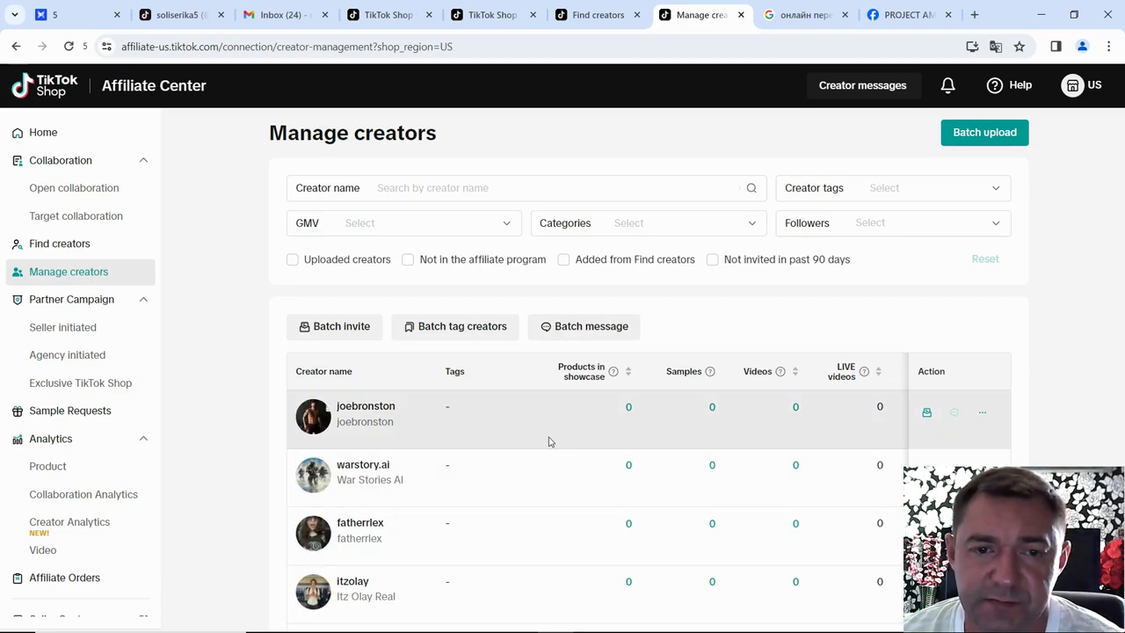
pyautogui.scroll(-8, 548, 441)
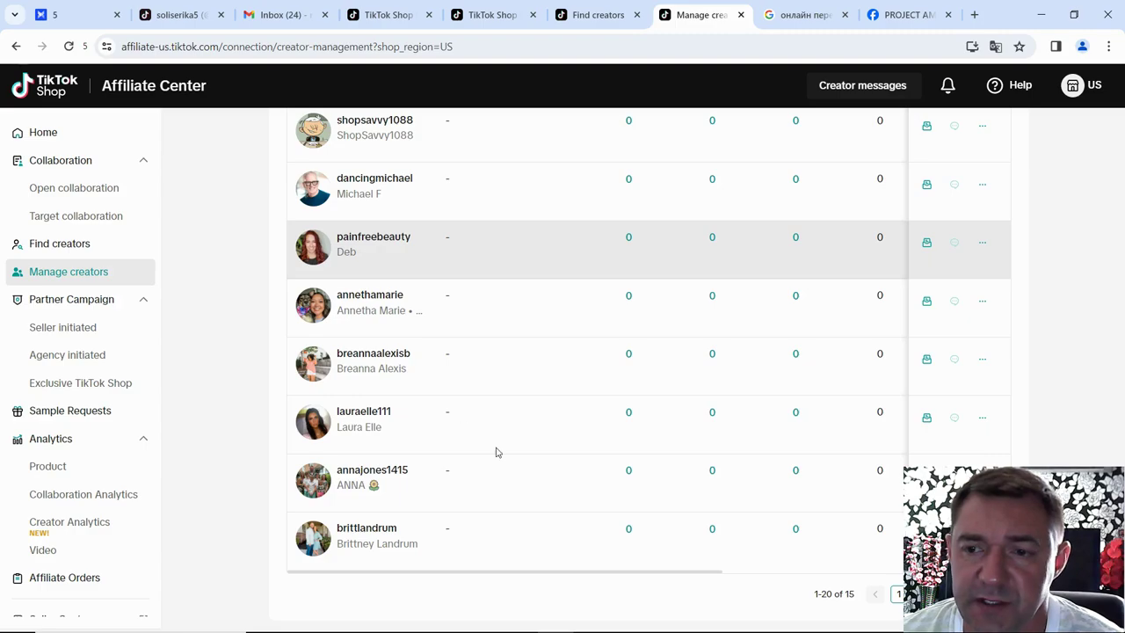
pyautogui.scroll(8, 501, 450)
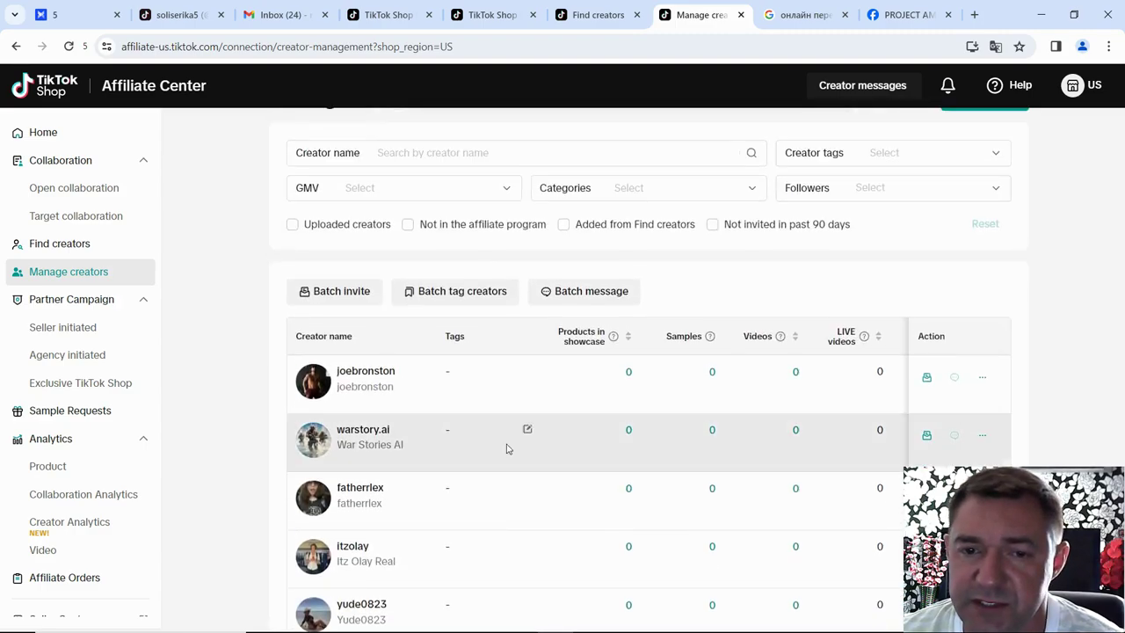
# - Check the batch upload panel on Manage creators for its file formats and creators template, and close it
pyautogui.scroll(1, 495, 440)
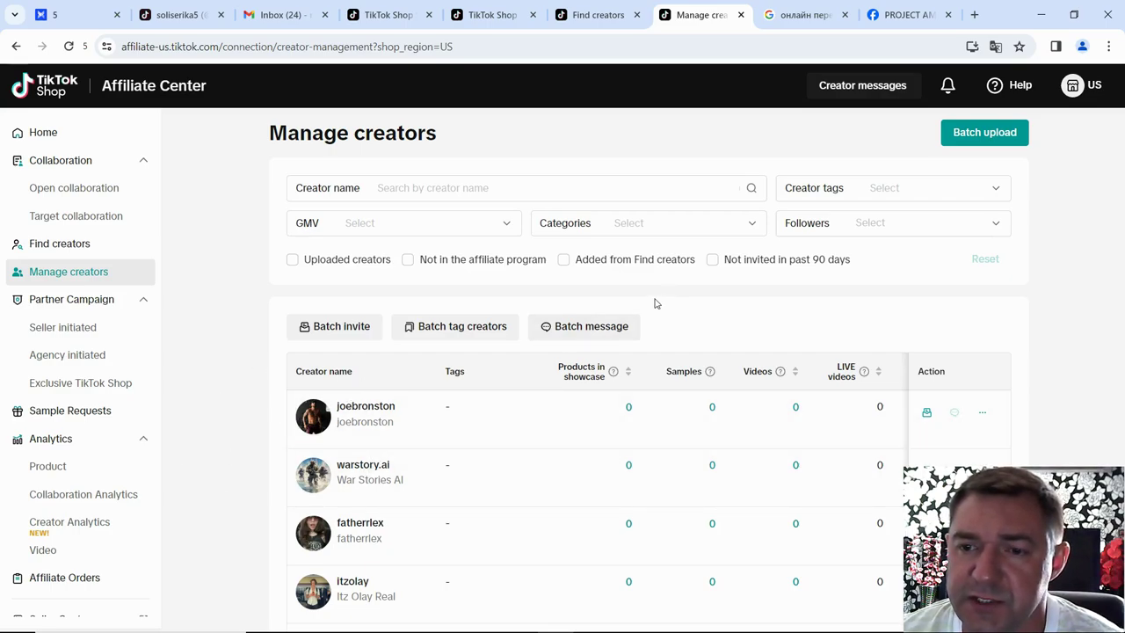
pyautogui.click(974, 141)
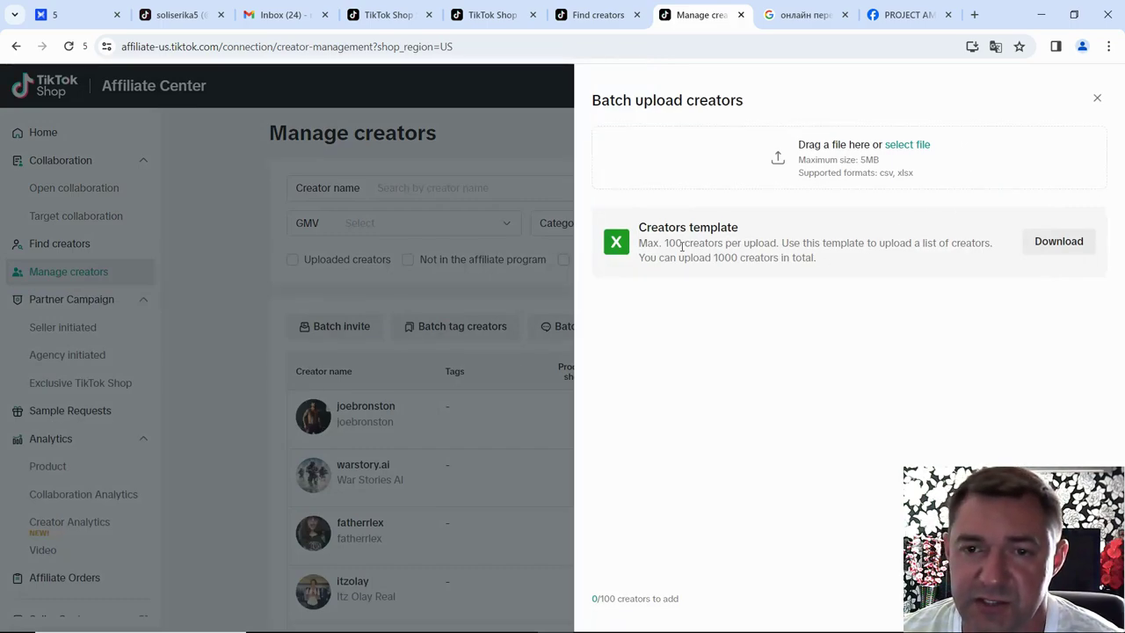
pyautogui.click(1095, 99)
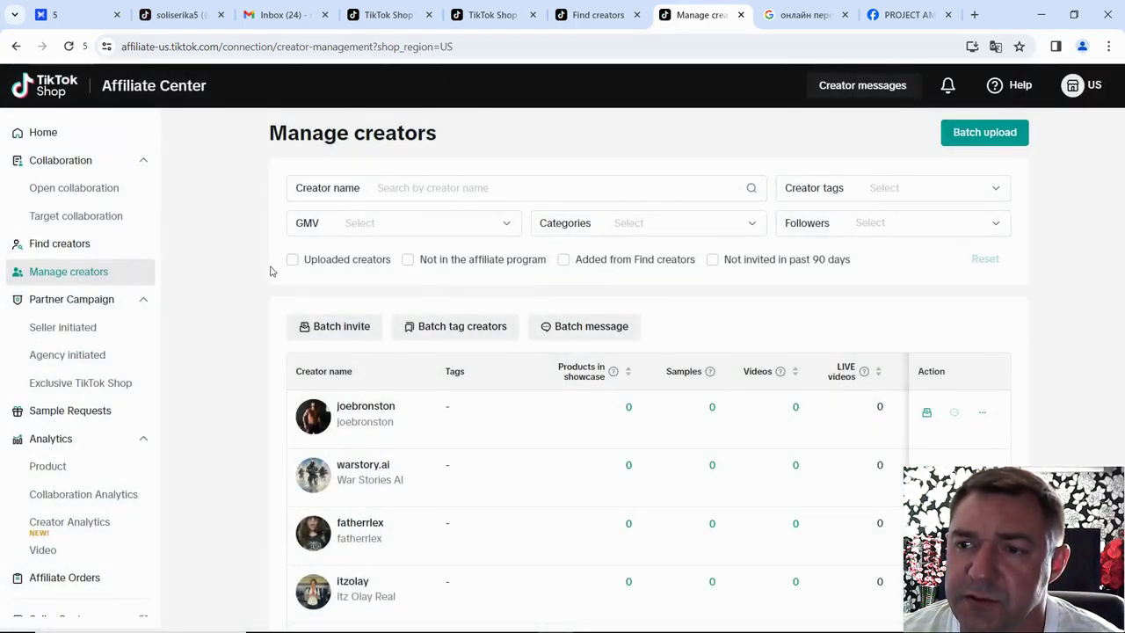
# - Translate the Manage creators page into Russian to read its options, and restore the original language
pyautogui.rightClick(739, 295)
pyautogui.click(826, 490)
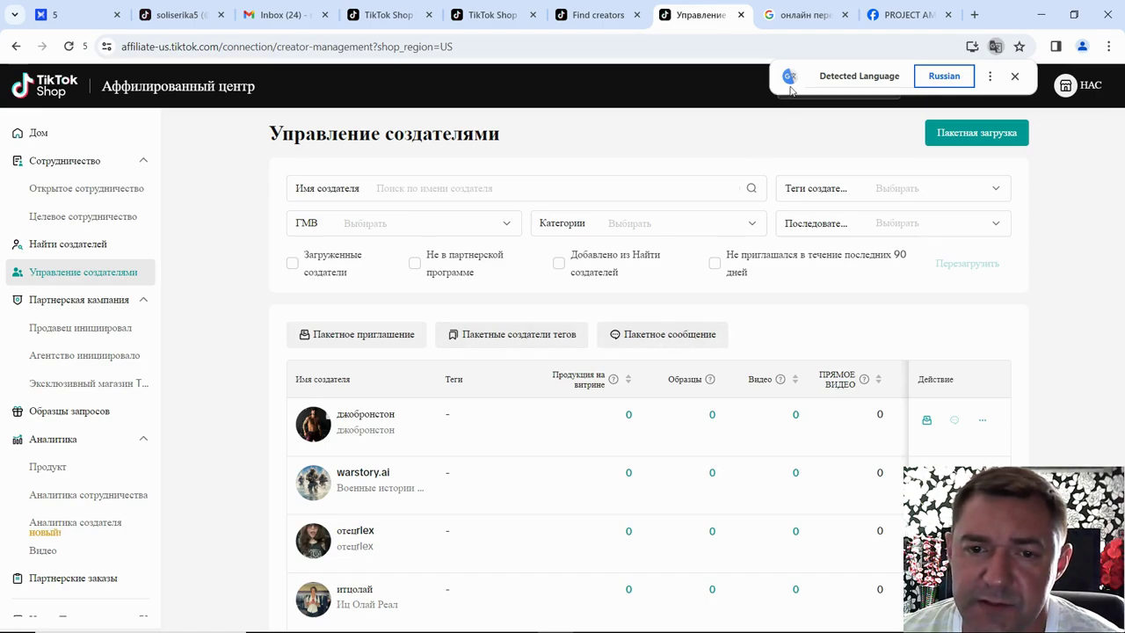
pyautogui.click(841, 79)
# - Start a batch invite, select all 15 saved creators, and open a collaboration invitation for them
pyautogui.click(325, 334)
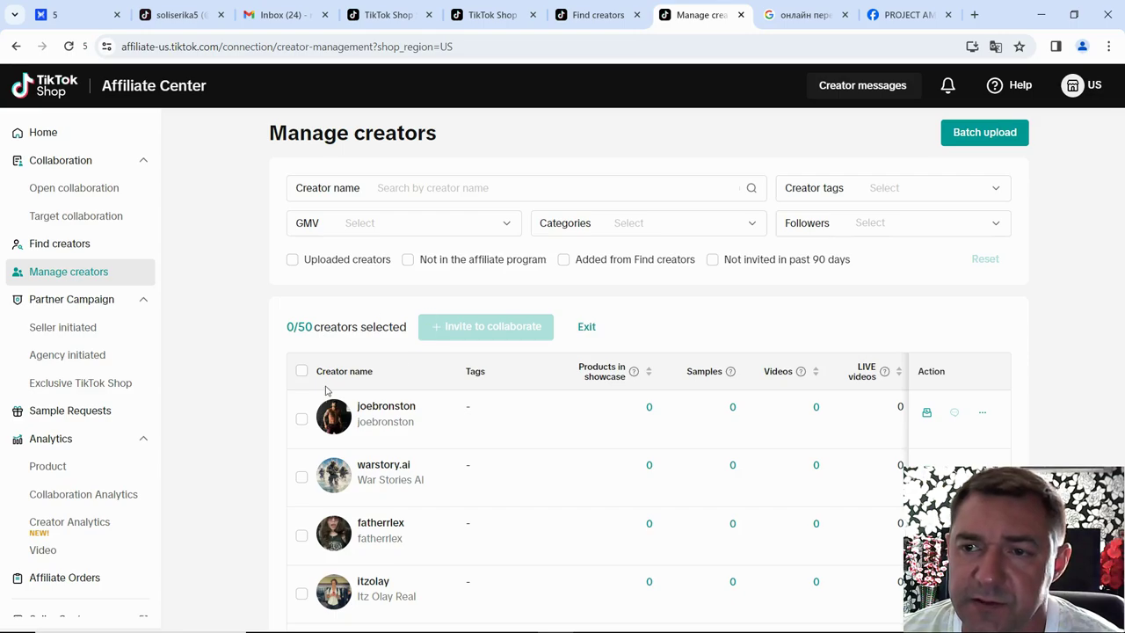
pyautogui.click(302, 370)
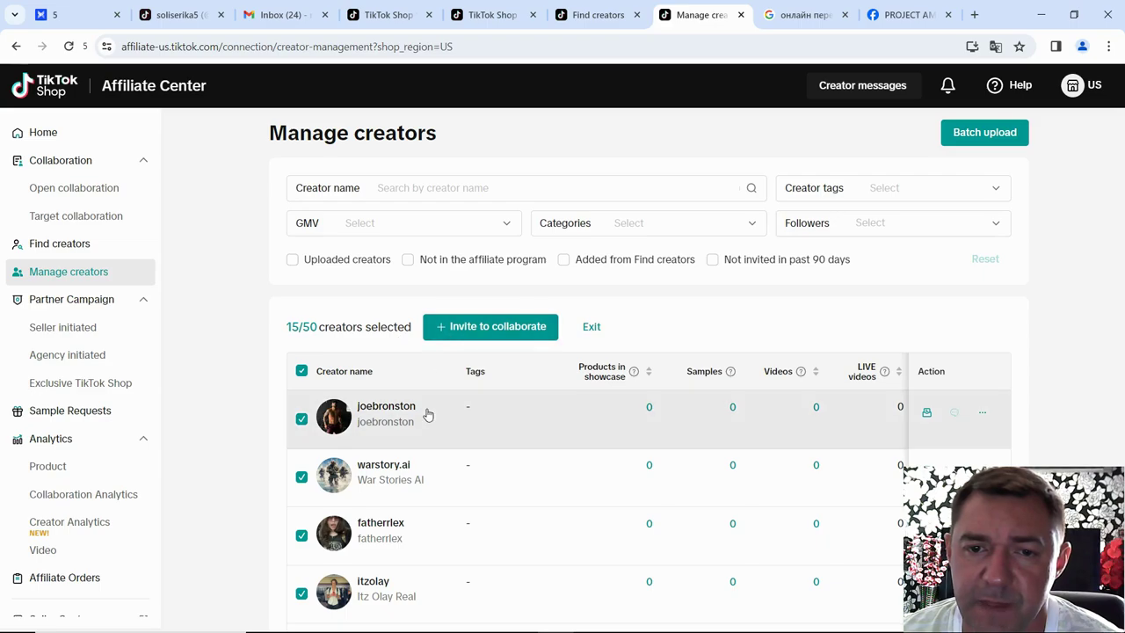
pyautogui.scroll(-4, 422, 479)
pyautogui.scroll(-3, 421, 479)
pyautogui.scroll(8, 504, 492)
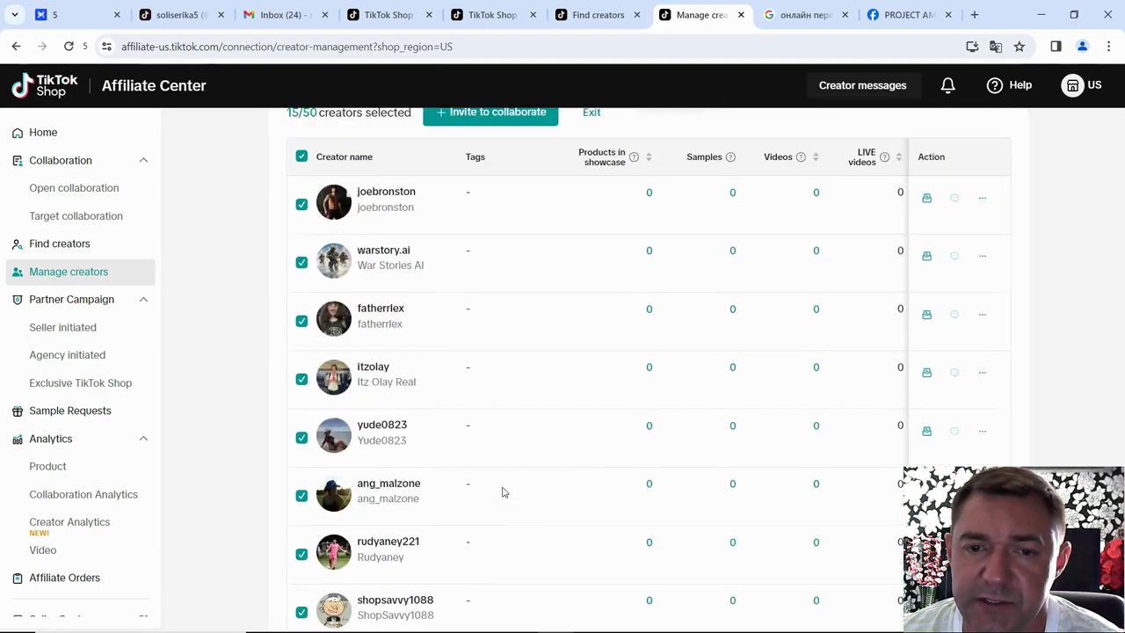
pyautogui.click(474, 327)
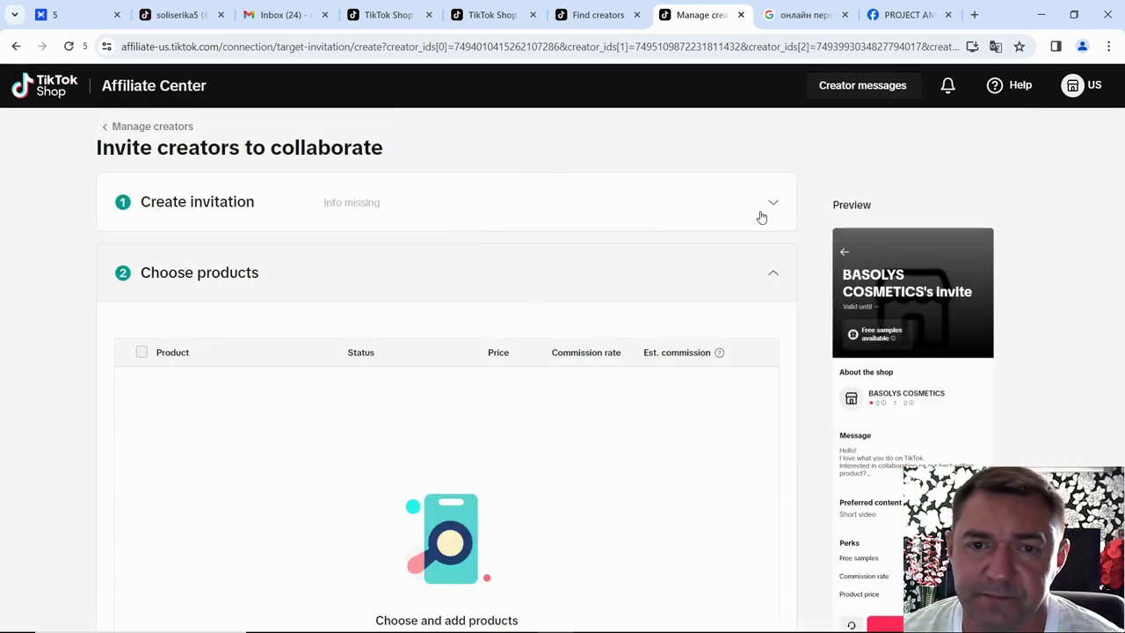
# - Expand the Create invitation section and name the invitation "резинки2"
pyautogui.scroll(-4, 612, 330)
pyautogui.scroll(5, 661, 352)
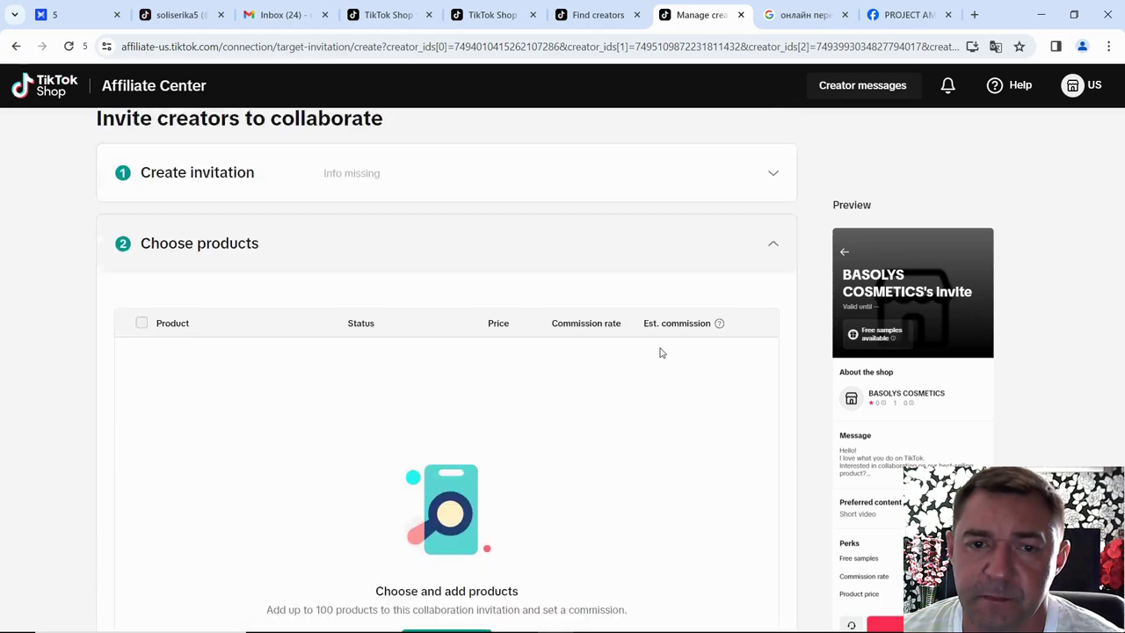
pyautogui.click(770, 209)
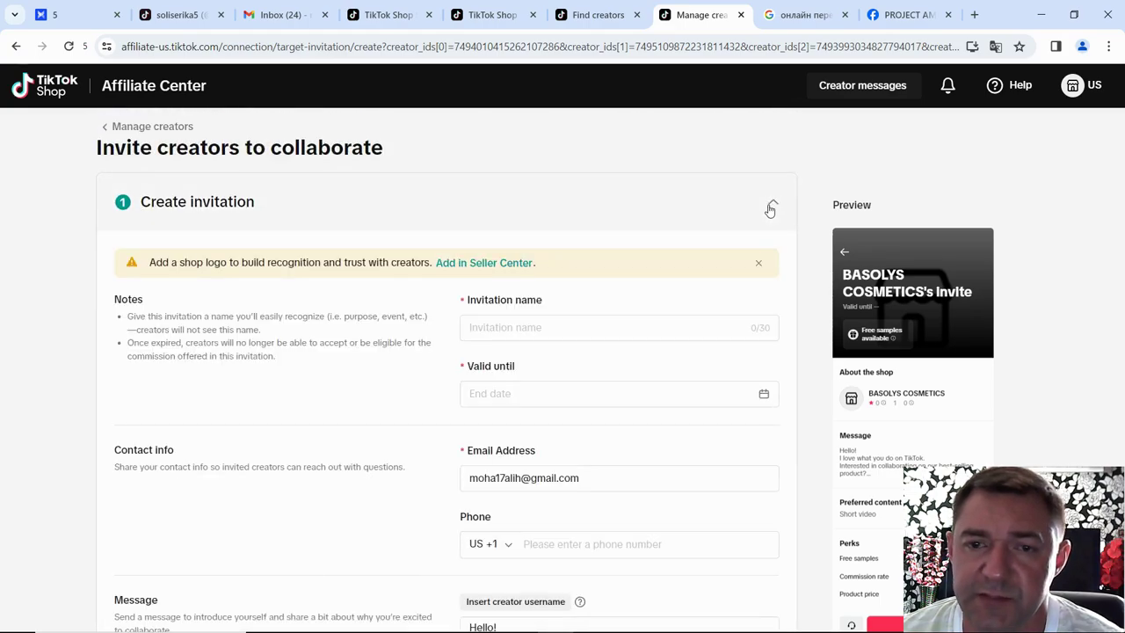
pyautogui.click(553, 324)
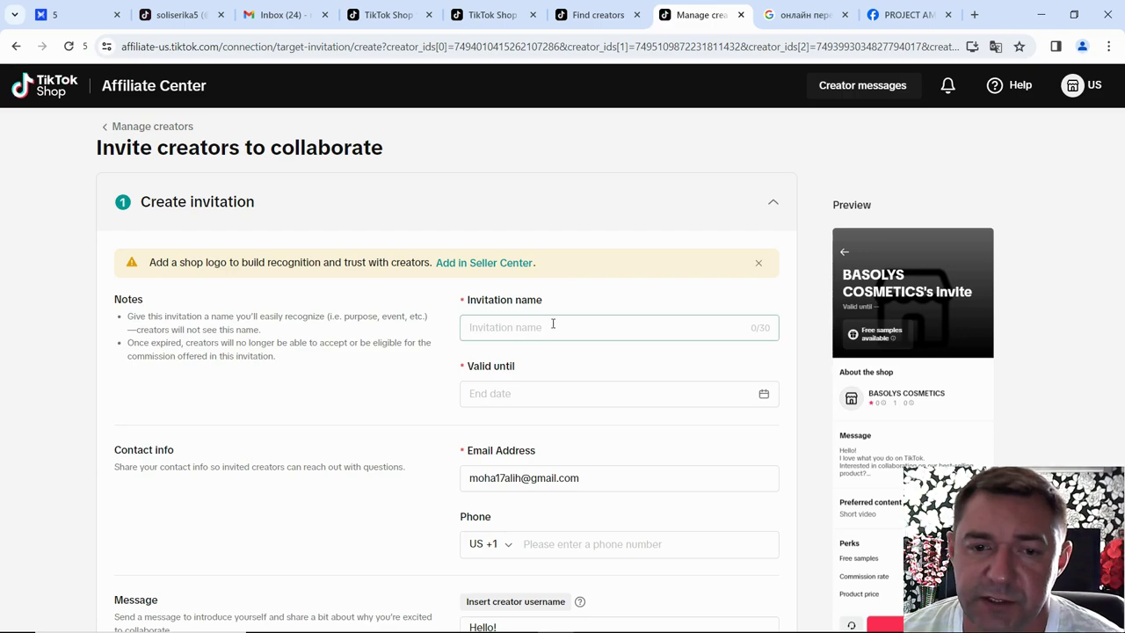
pyautogui.write('pe')
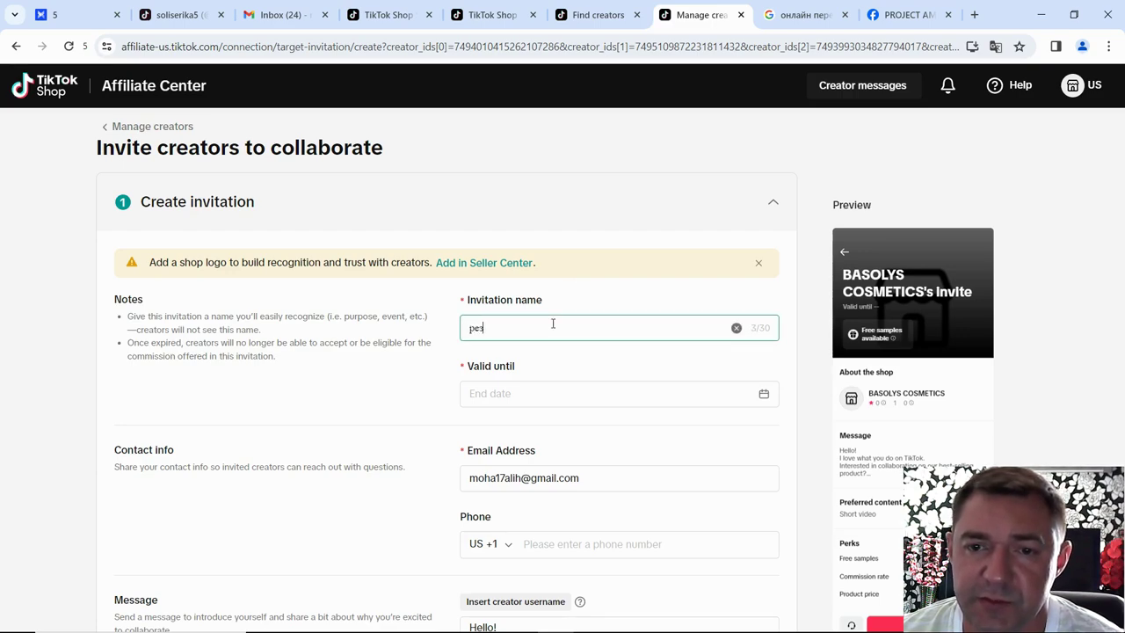
pyautogui.write('зинки2')
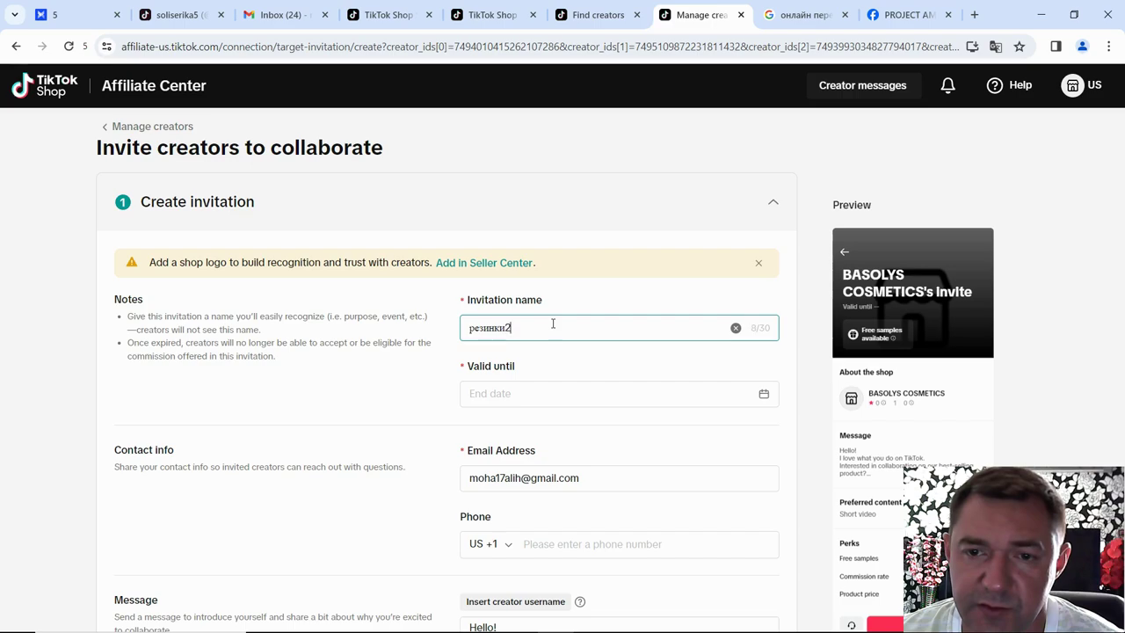
# - Set the invitation's valid-until date to 09/03/2024
pyautogui.scroll(-1, 555, 318)
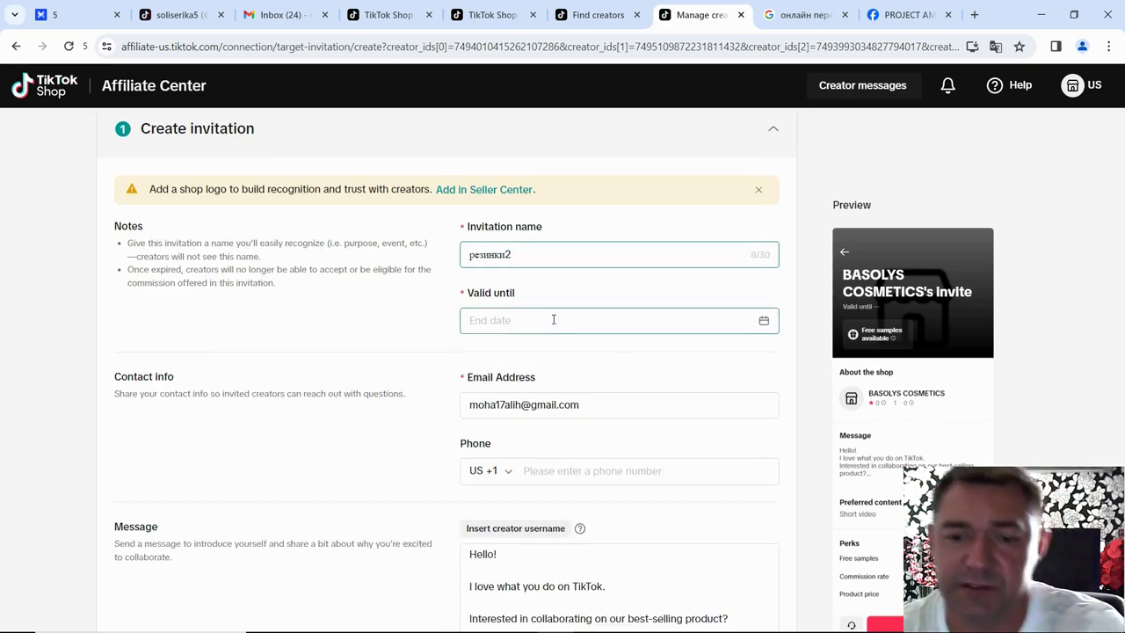
pyautogui.click(765, 322)
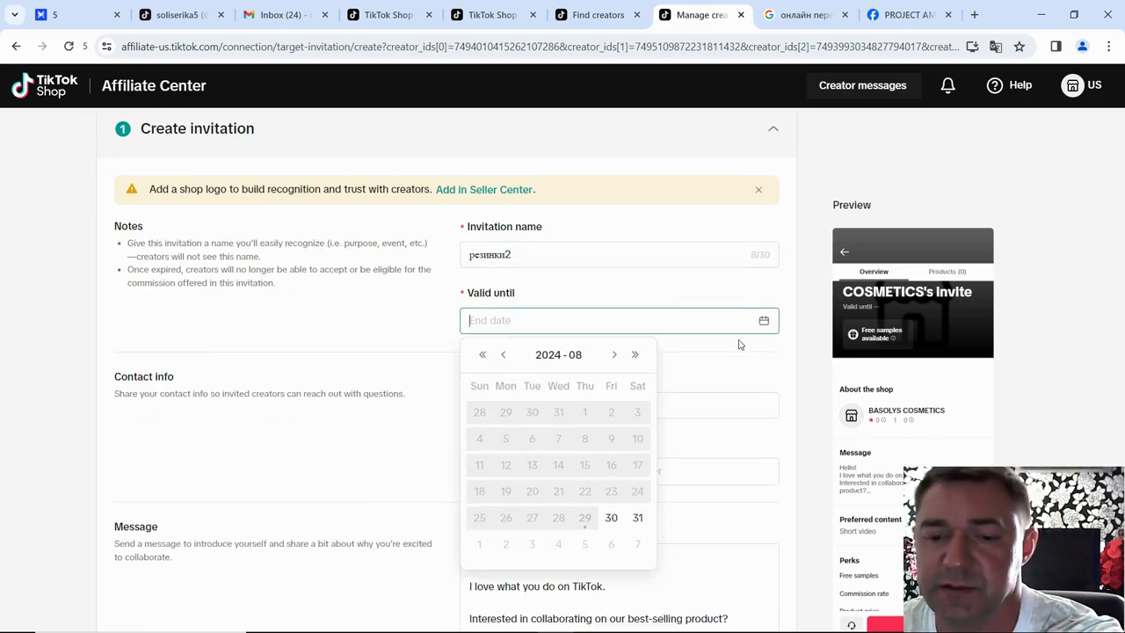
pyautogui.click(616, 355)
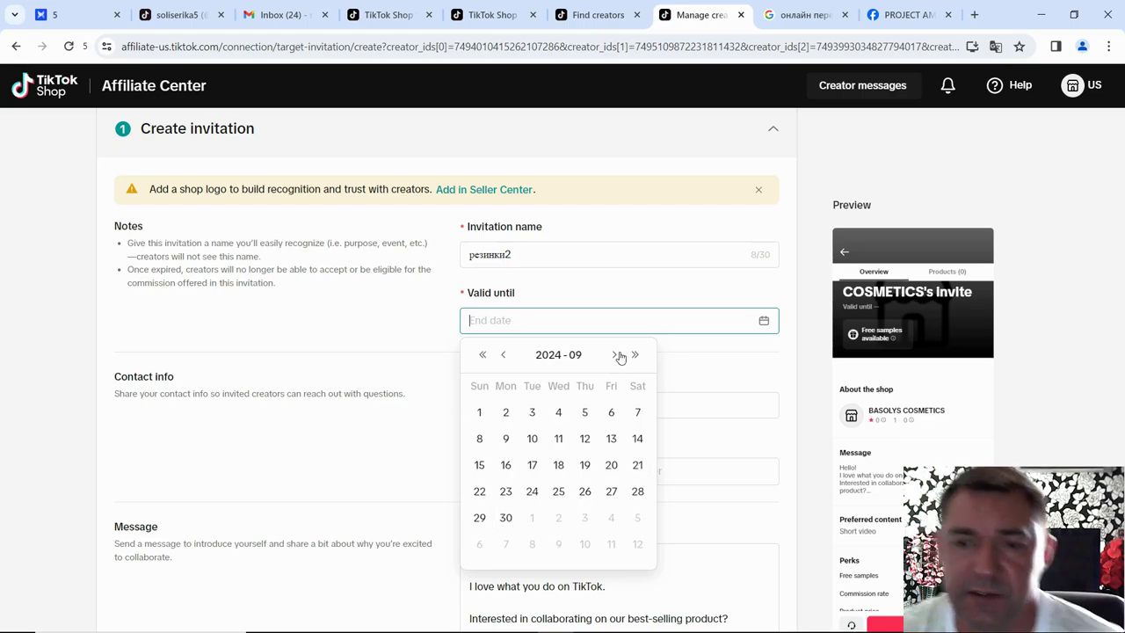
pyautogui.click(533, 412)
# - Set the invitation's preferred content type to No preference, keeping the prepared message
pyautogui.scroll(-5, 625, 325)
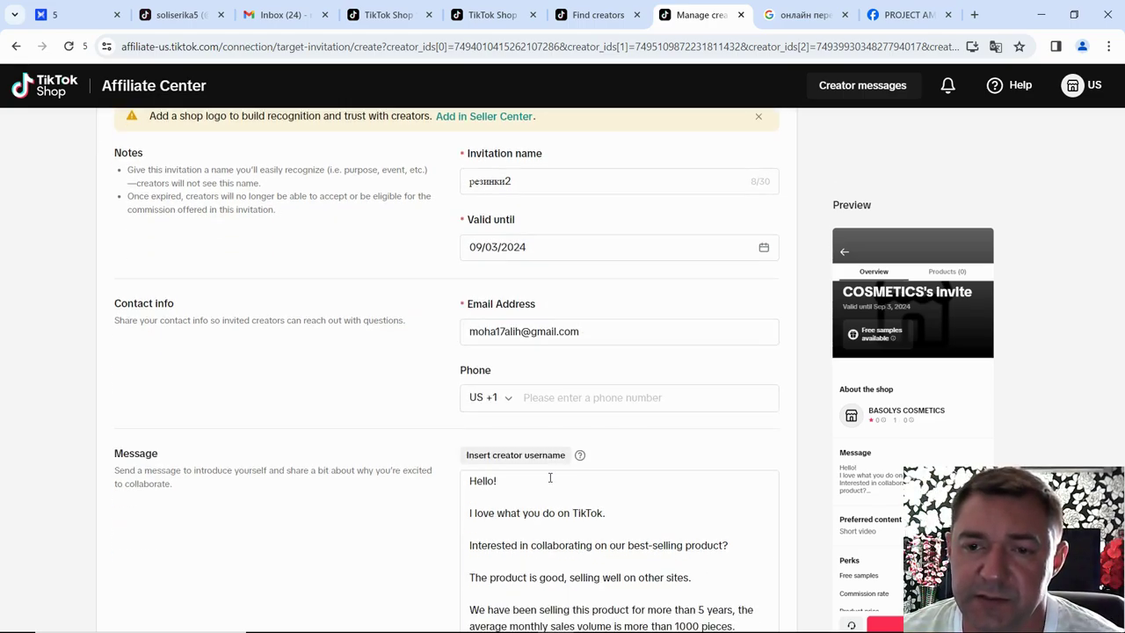
pyautogui.scroll(-2, 571, 383)
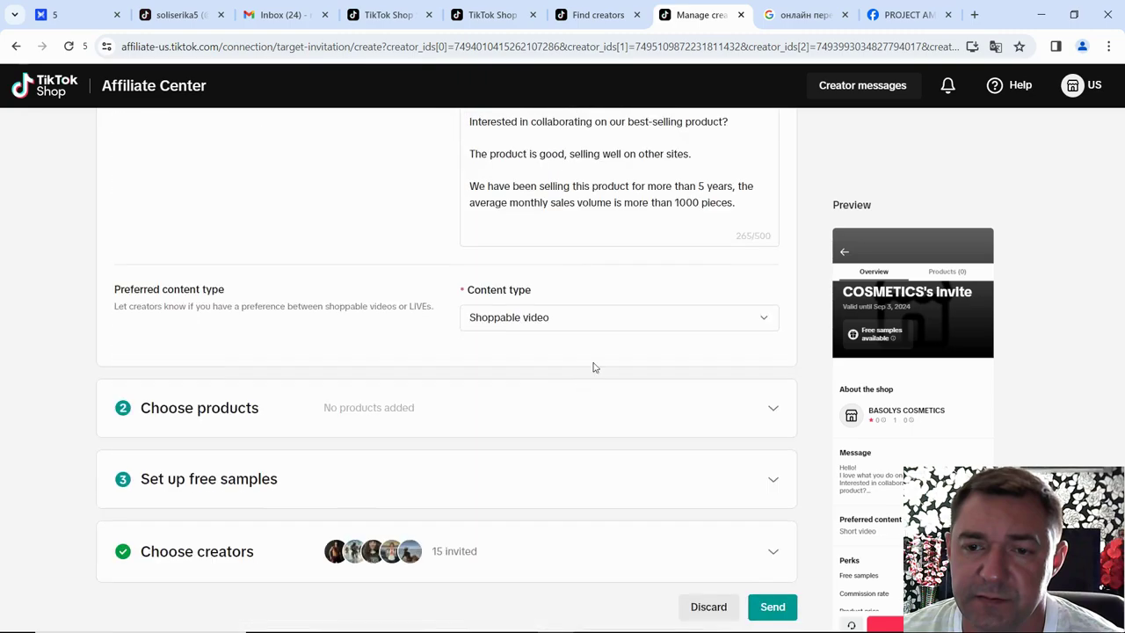
pyautogui.click(758, 323)
pyautogui.click(576, 408)
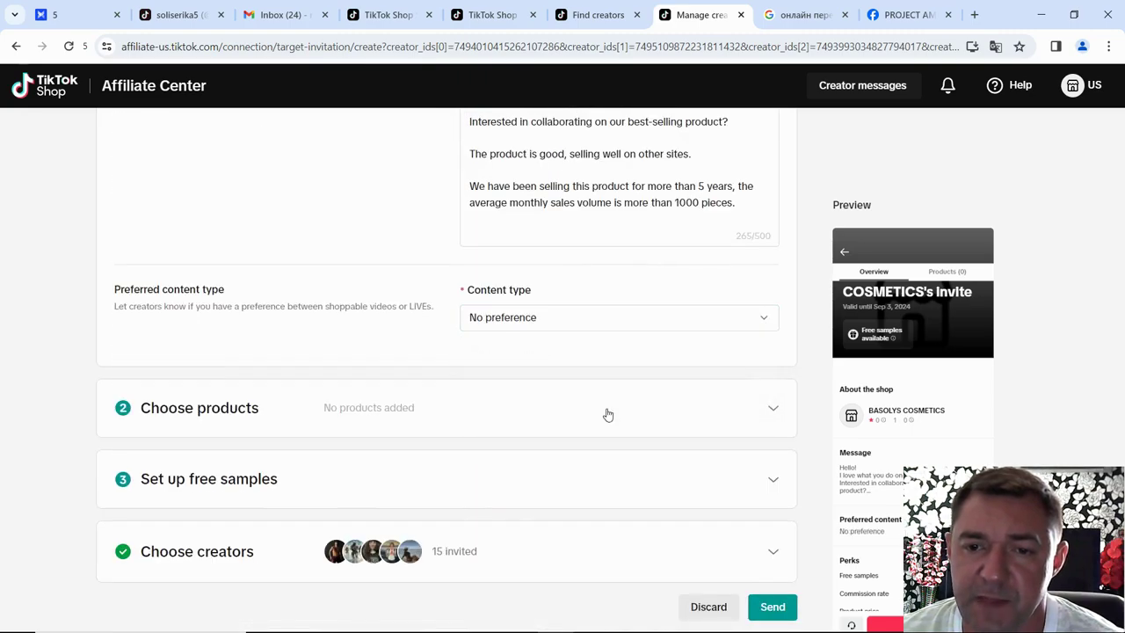
# - Add the Ice Cube Tray for Stanley Cup to the invitation's products with a 20% commission rate
pyautogui.click(781, 417)
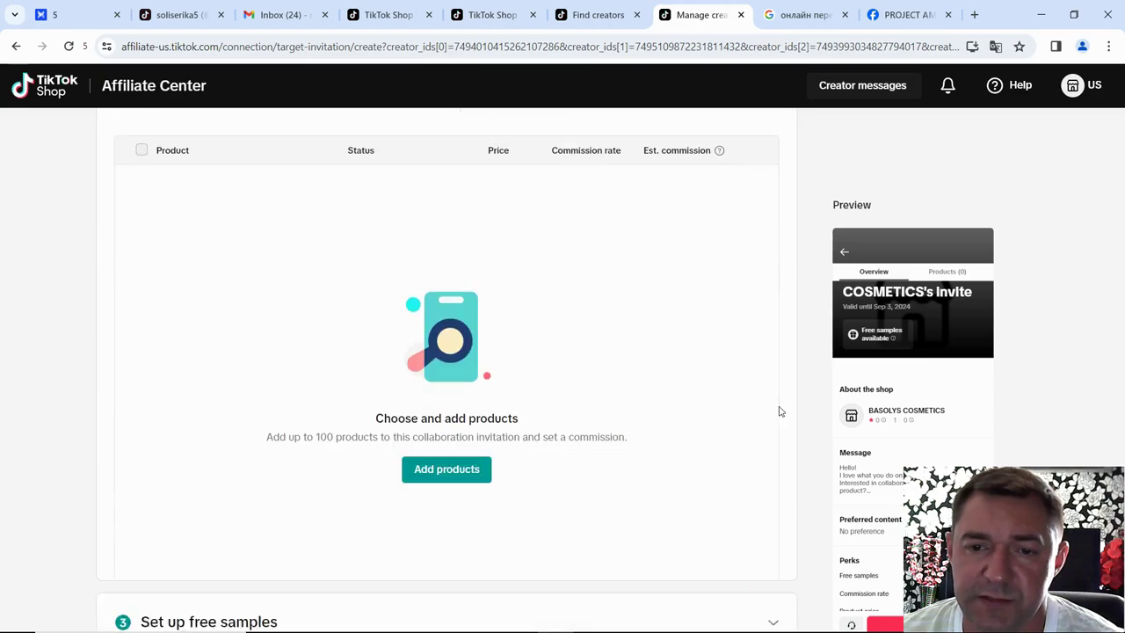
pyautogui.click(472, 471)
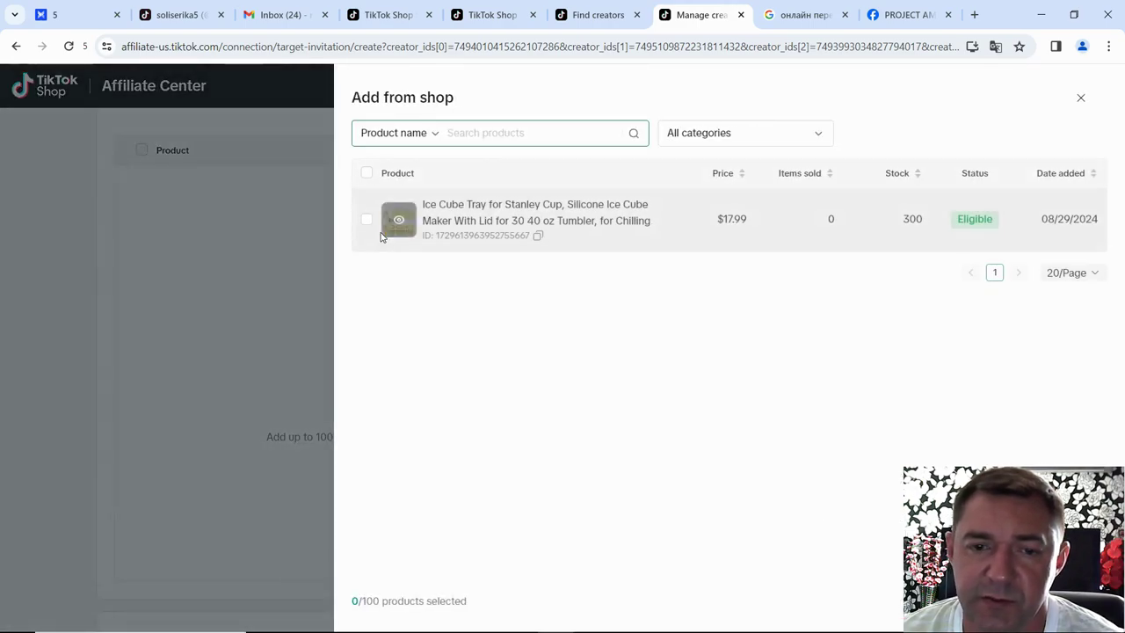
pyautogui.click(368, 219)
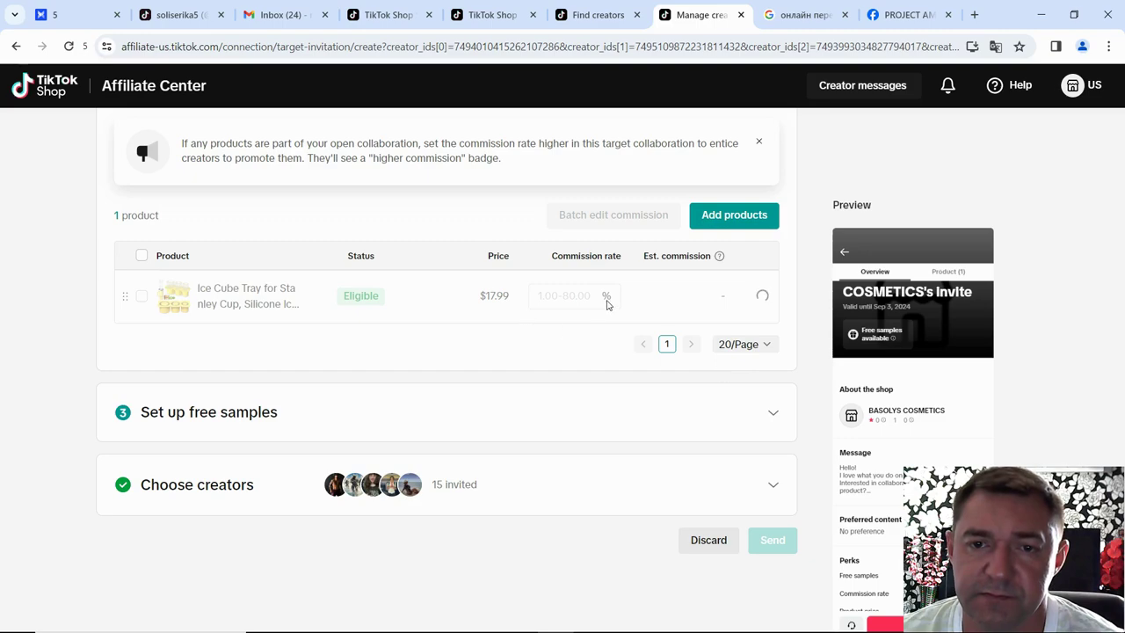
pyautogui.click(562, 298)
pyautogui.write('20.00')
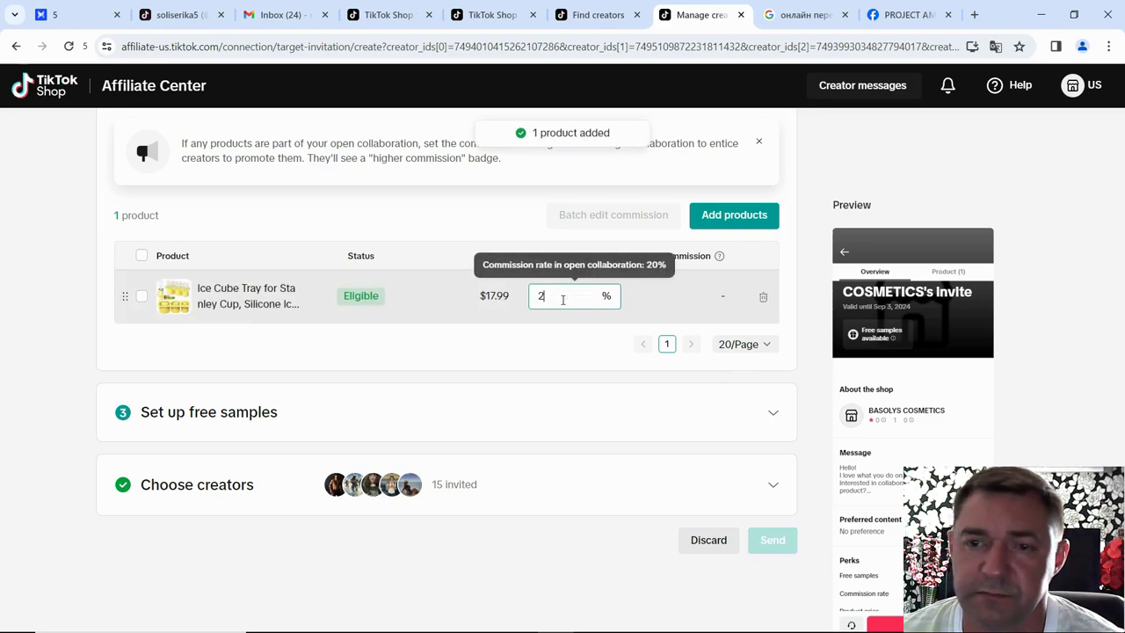
# - Set free sample requests to Manually review requests and send the invitation to the selected creators
pyautogui.click(777, 418)
pyautogui.scroll(2, 728, 359)
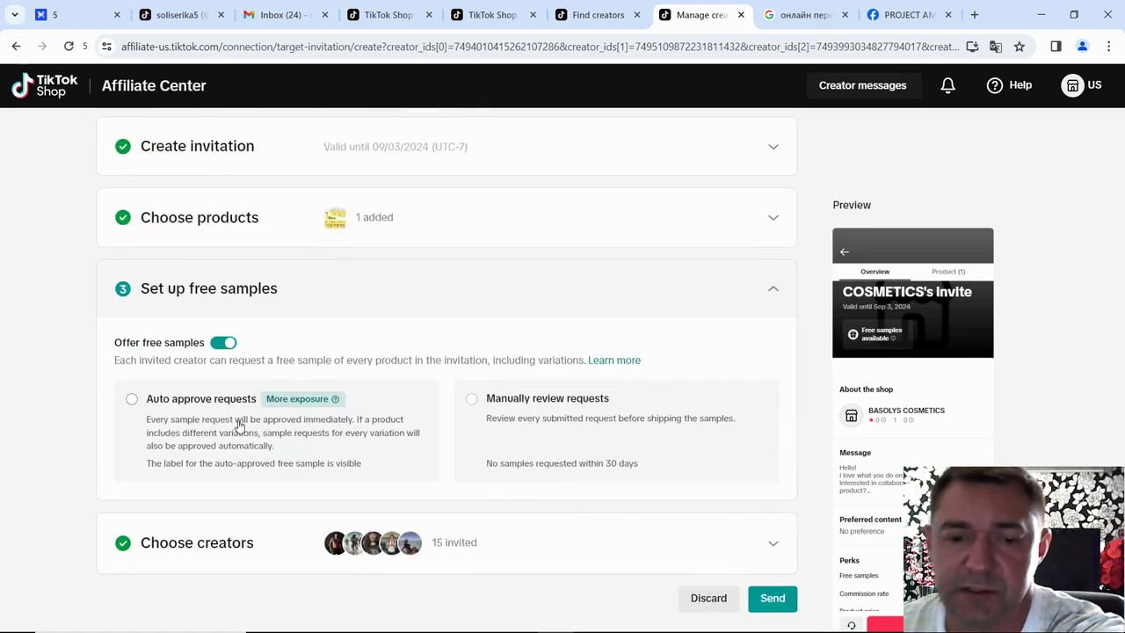
pyautogui.click(472, 399)
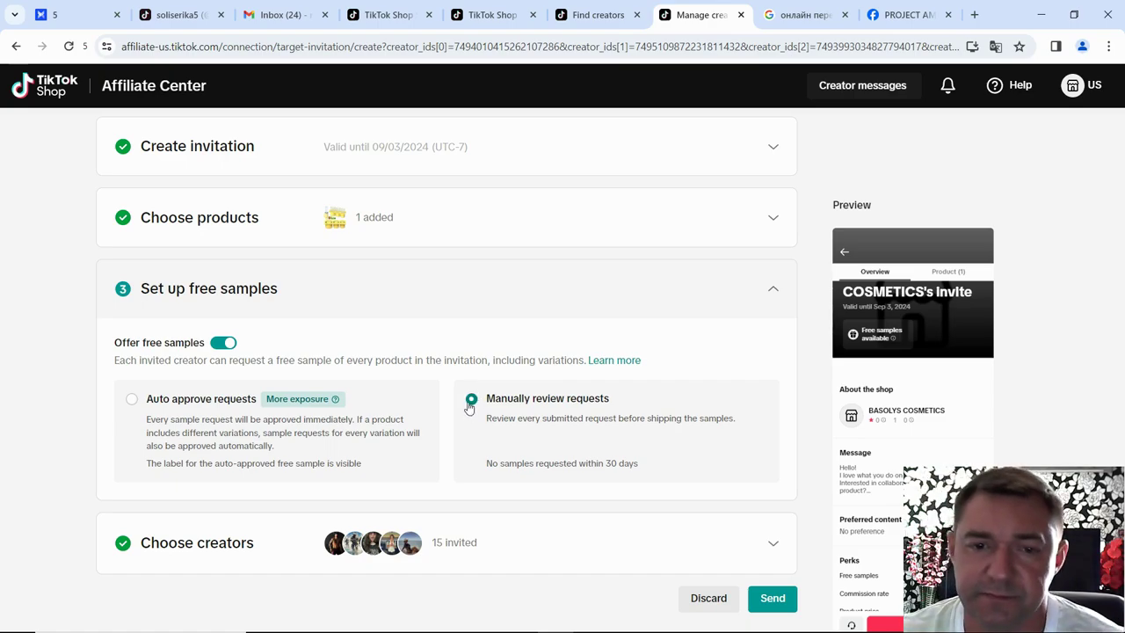
pyautogui.scroll(-2, 623, 402)
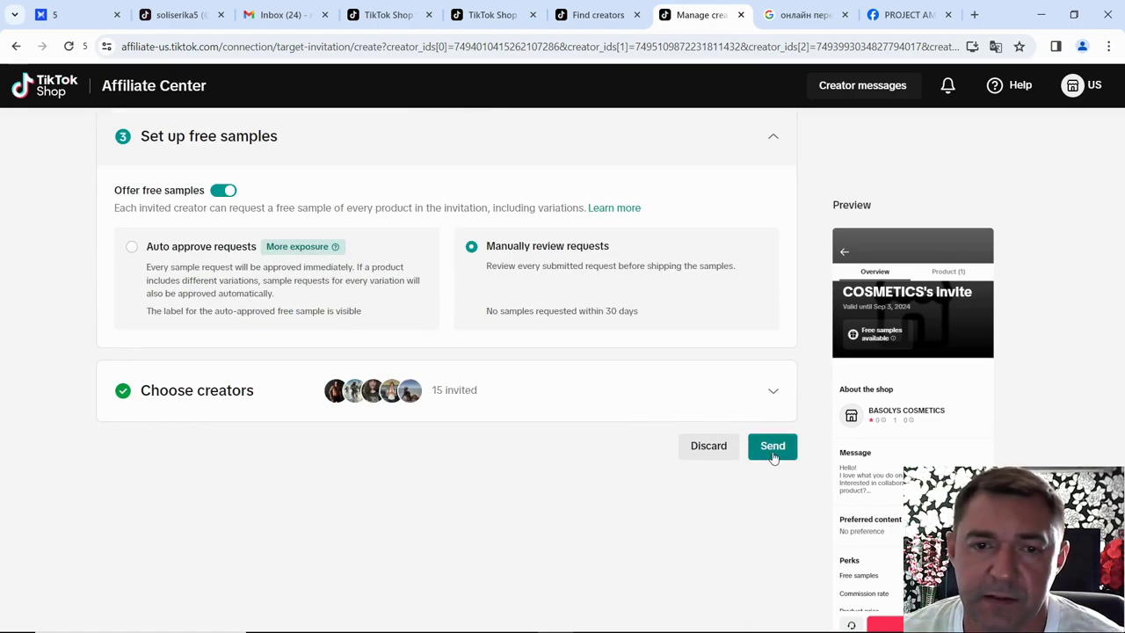
pyautogui.click(774, 454)
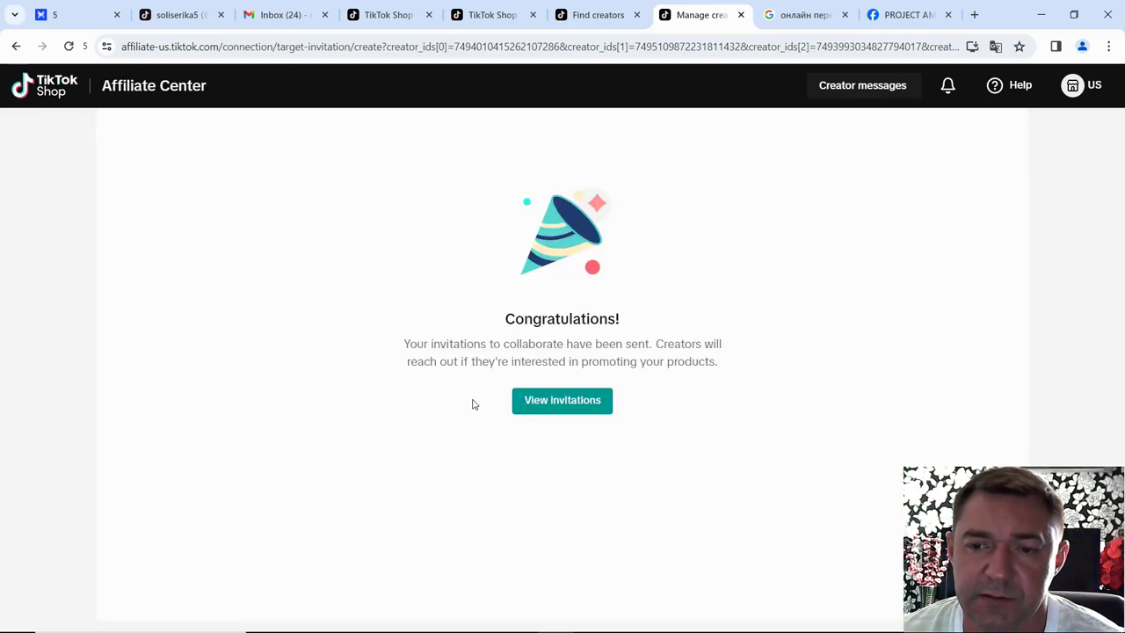
# - View the sent invitations in Target collaboration, check the available actions and details of "резинки2", and look through the Expiring list
pyautogui.click(540, 403)
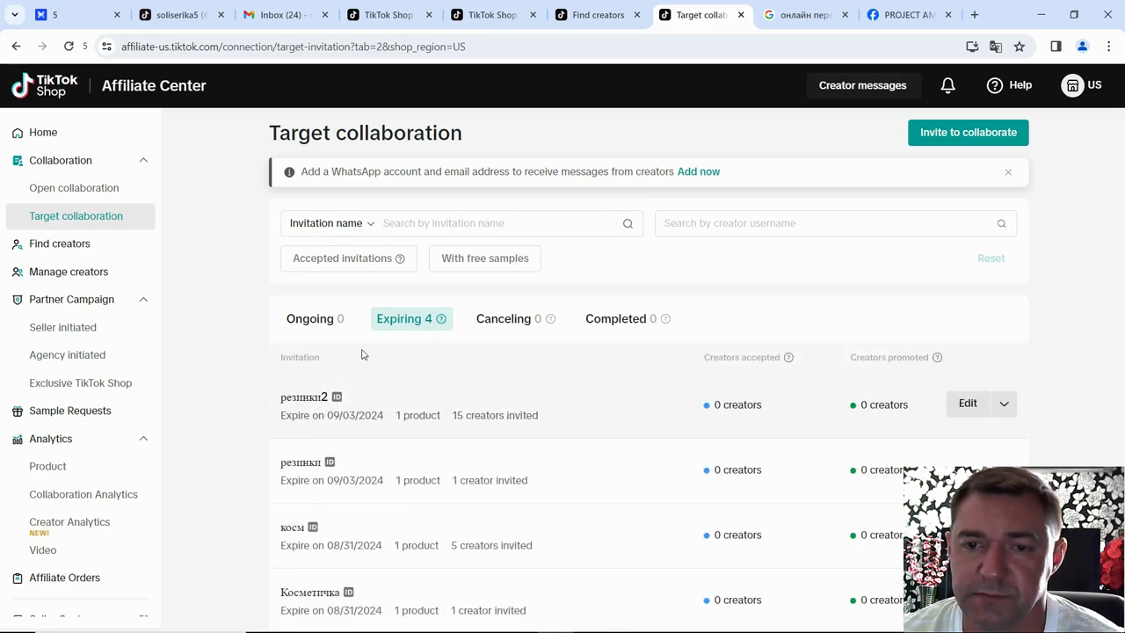
pyautogui.scroll(-1, 332, 399)
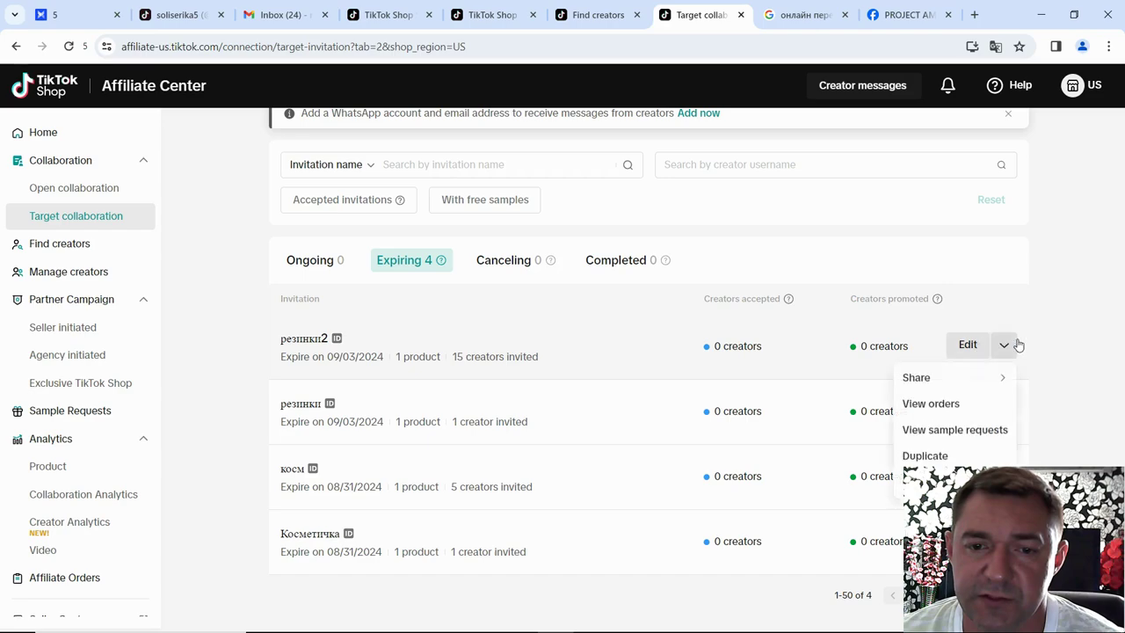
pyautogui.click(1009, 349)
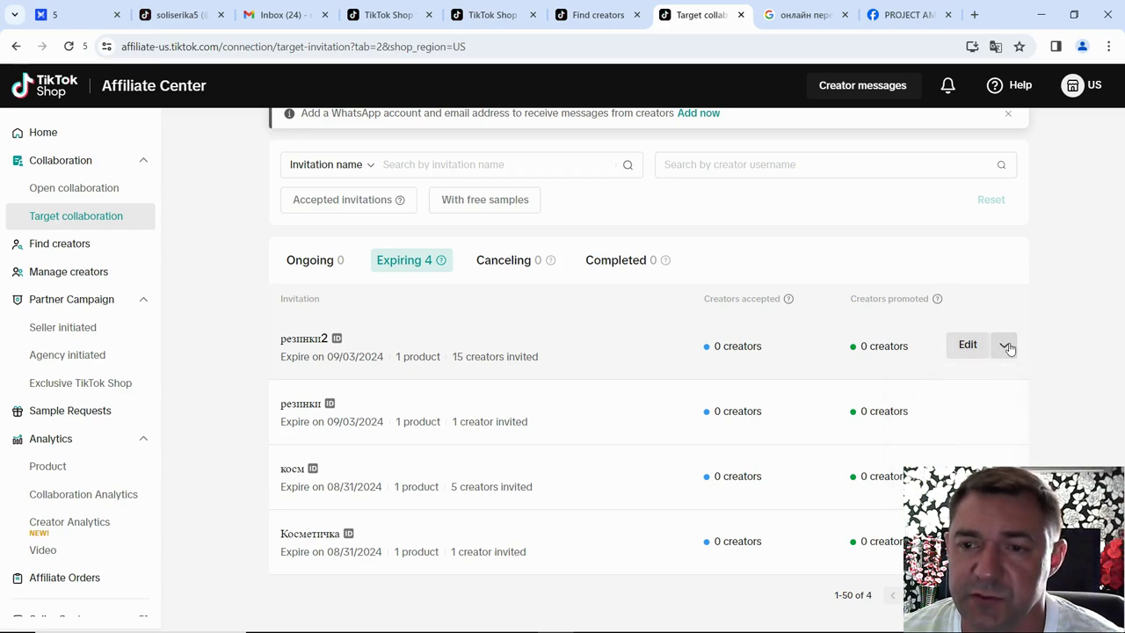
pyautogui.scroll(1, 376, 369)
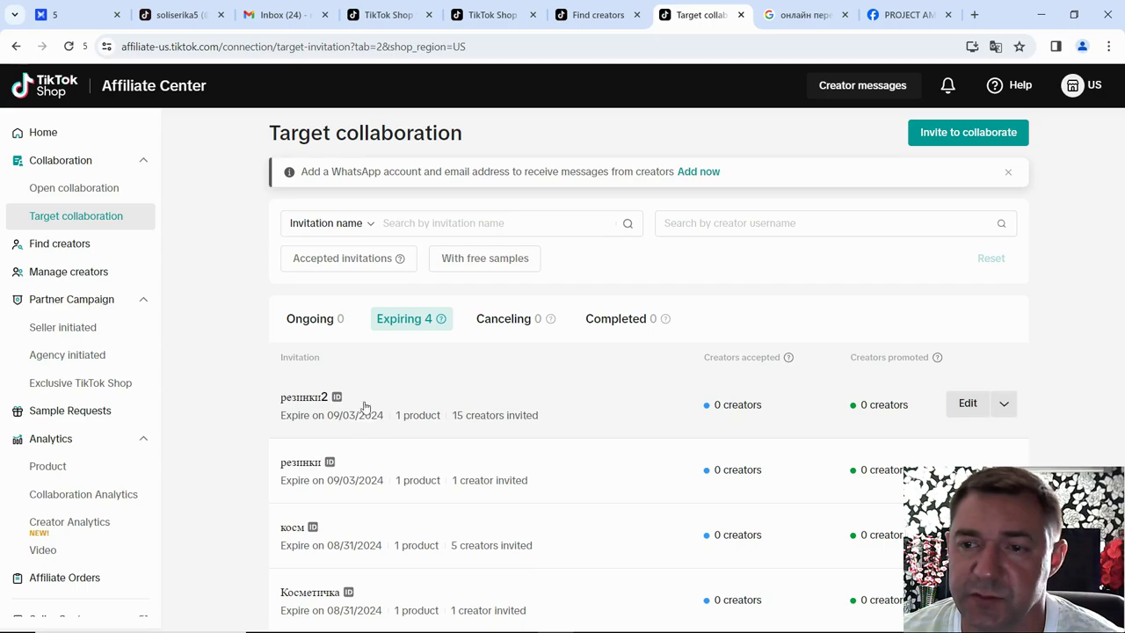
pyautogui.click(308, 411)
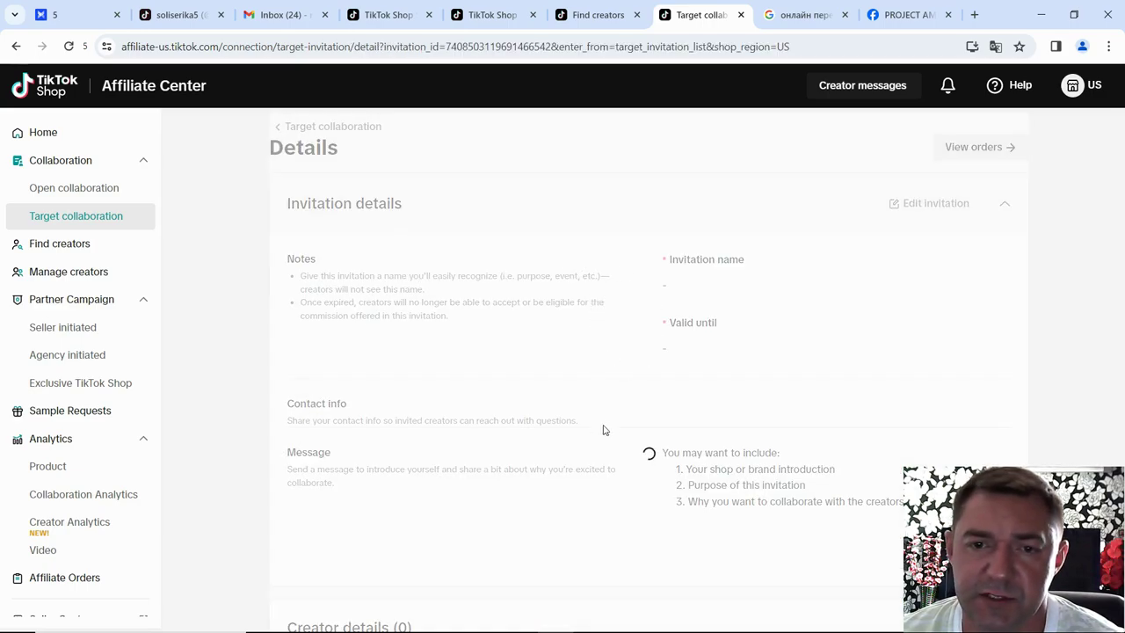
pyautogui.click(16, 45)
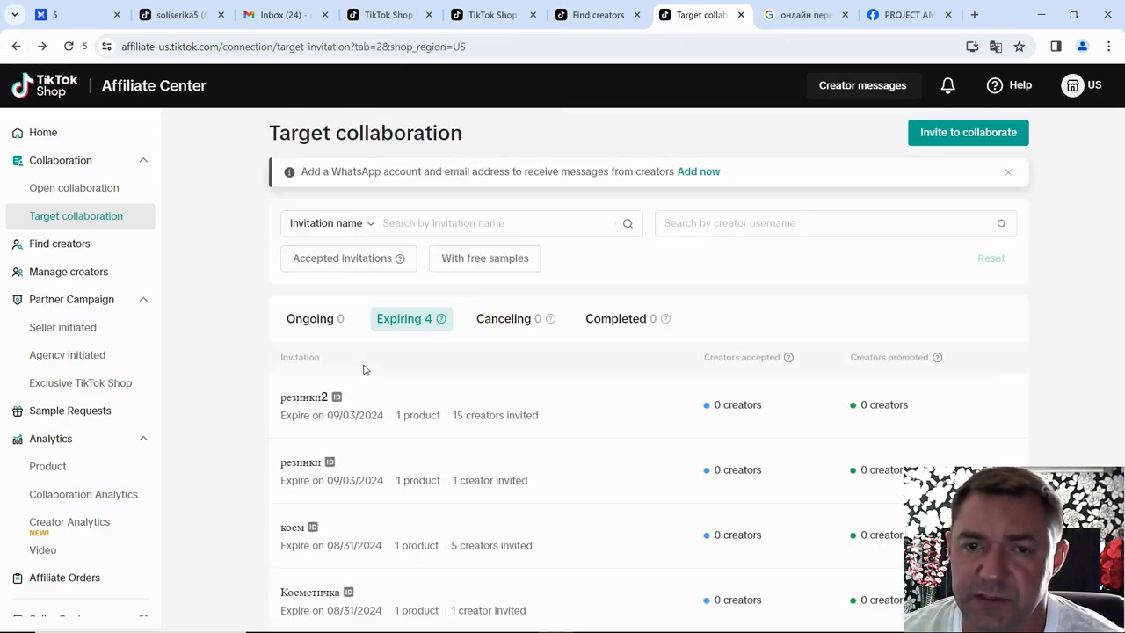
pyautogui.scroll(-2, 334, 444)
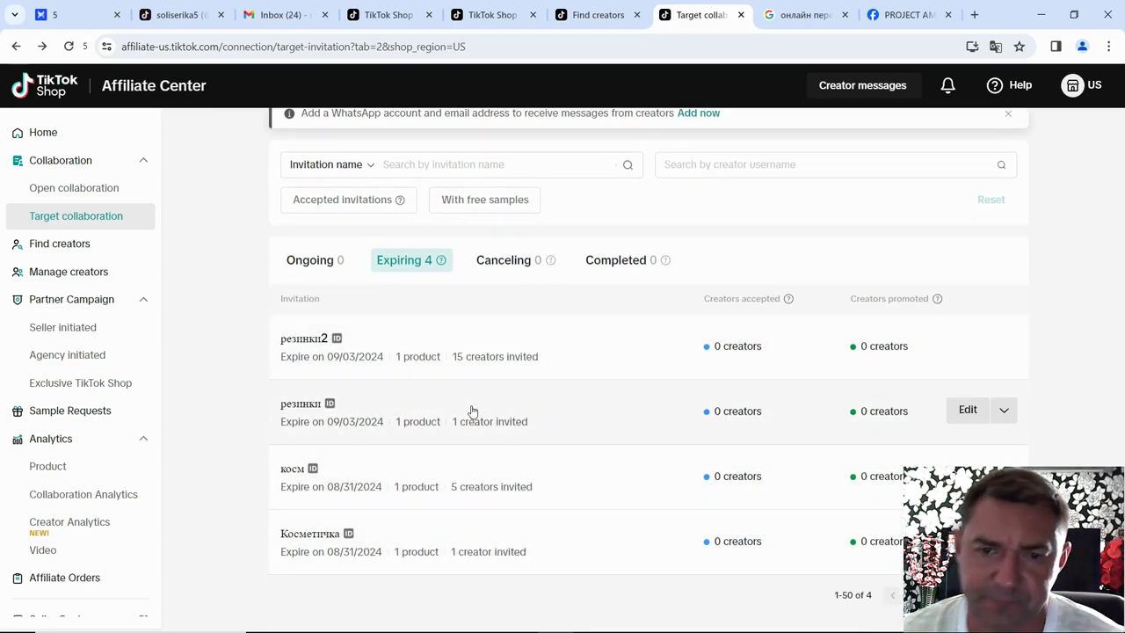
pyautogui.scroll(2, 470, 364)
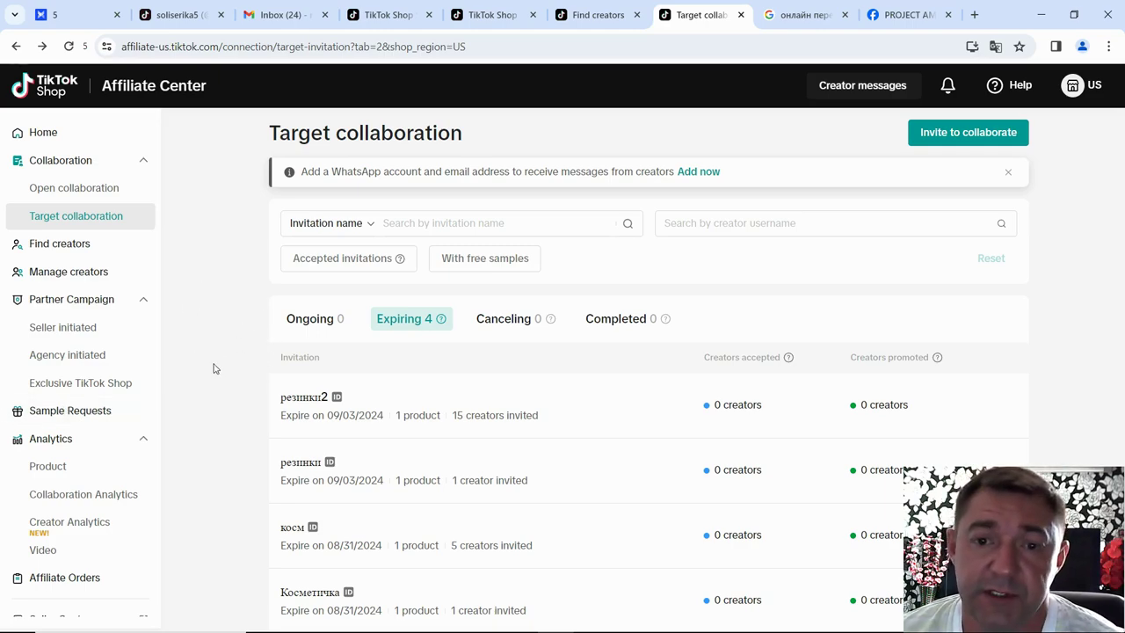
# - Open the Sample Requests page and examine its To Review list for creators' free sample requests
pyautogui.click(101, 415)
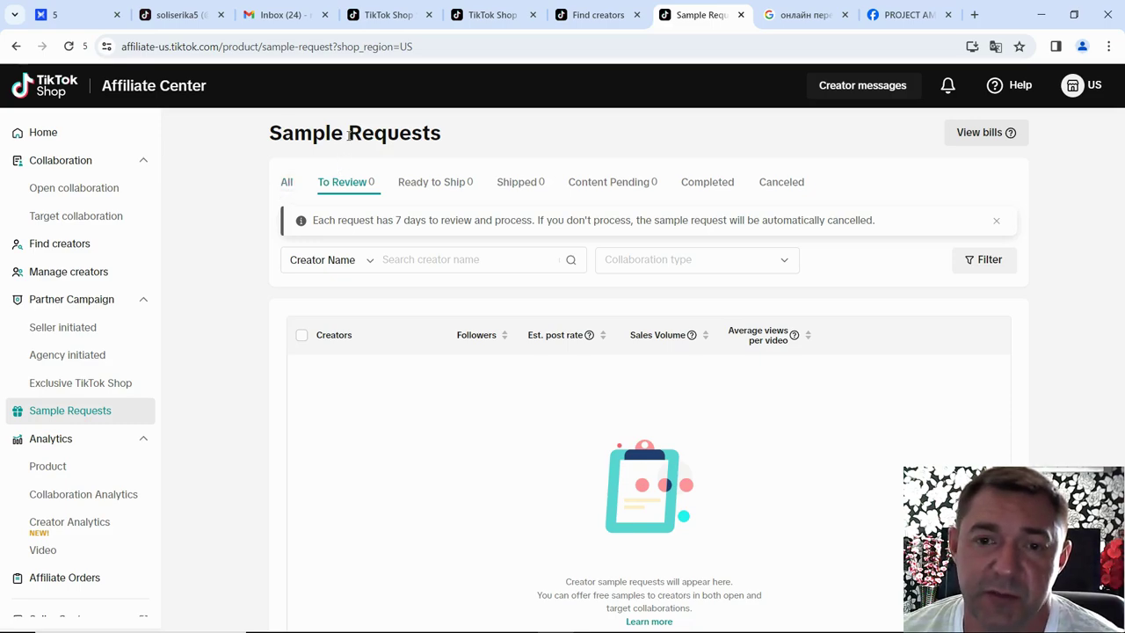
pyautogui.moveTo(359, 135); pyautogui.dragTo(422, 134)
pyautogui.click(329, 167)
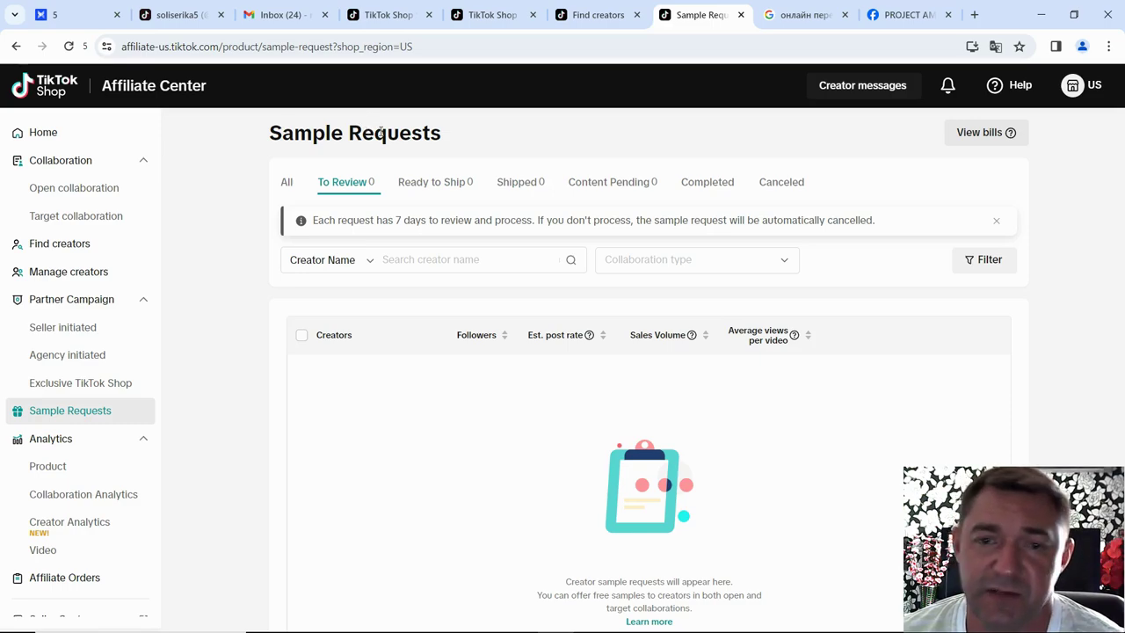
pyautogui.moveTo(361, 134); pyautogui.dragTo(409, 133)
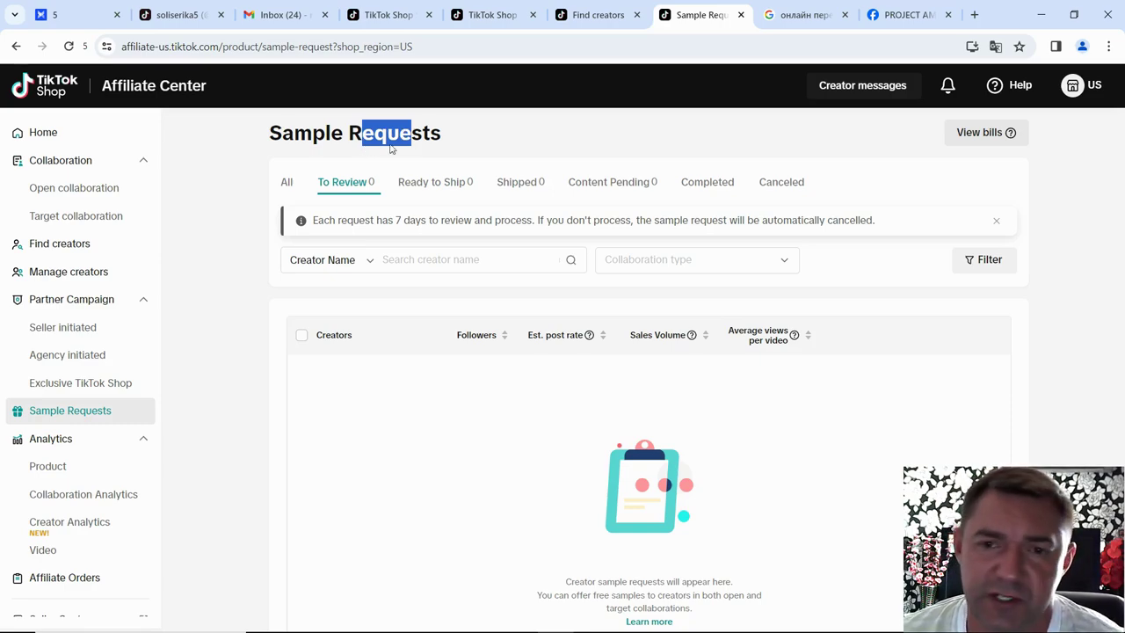
pyautogui.click(371, 137)
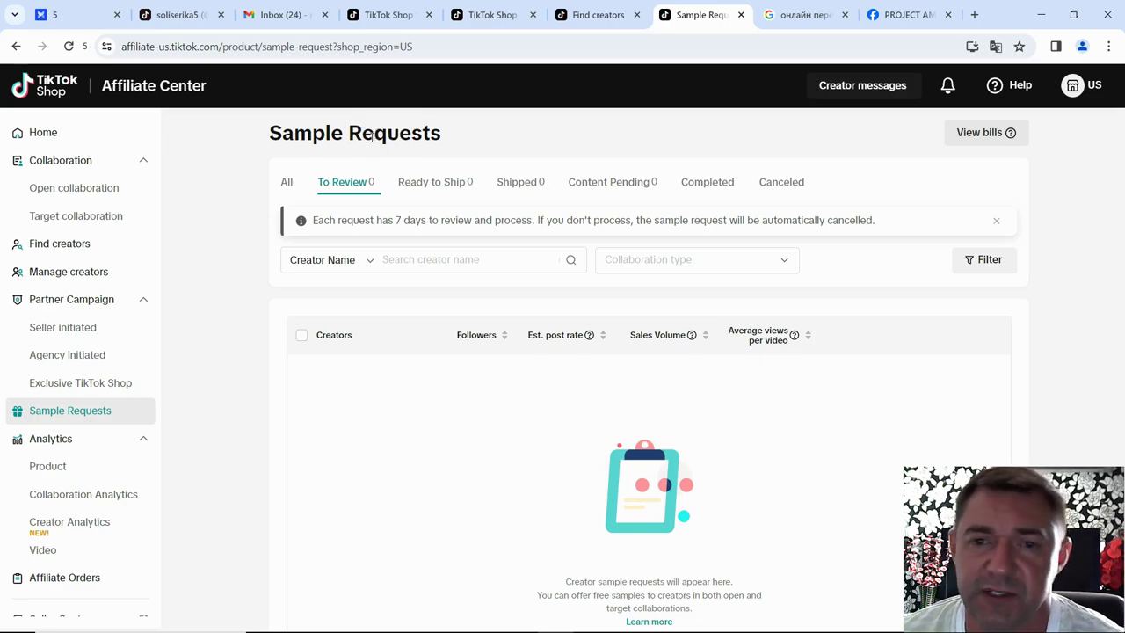
pyautogui.moveTo(371, 137); pyautogui.dragTo(401, 133)
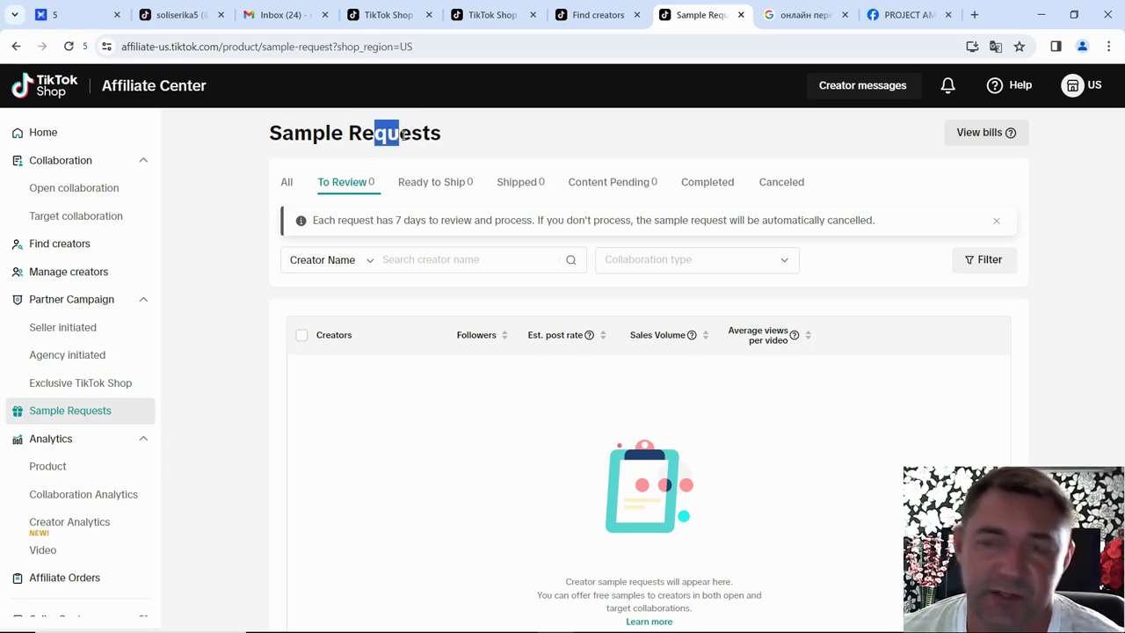
pyautogui.click(375, 134)
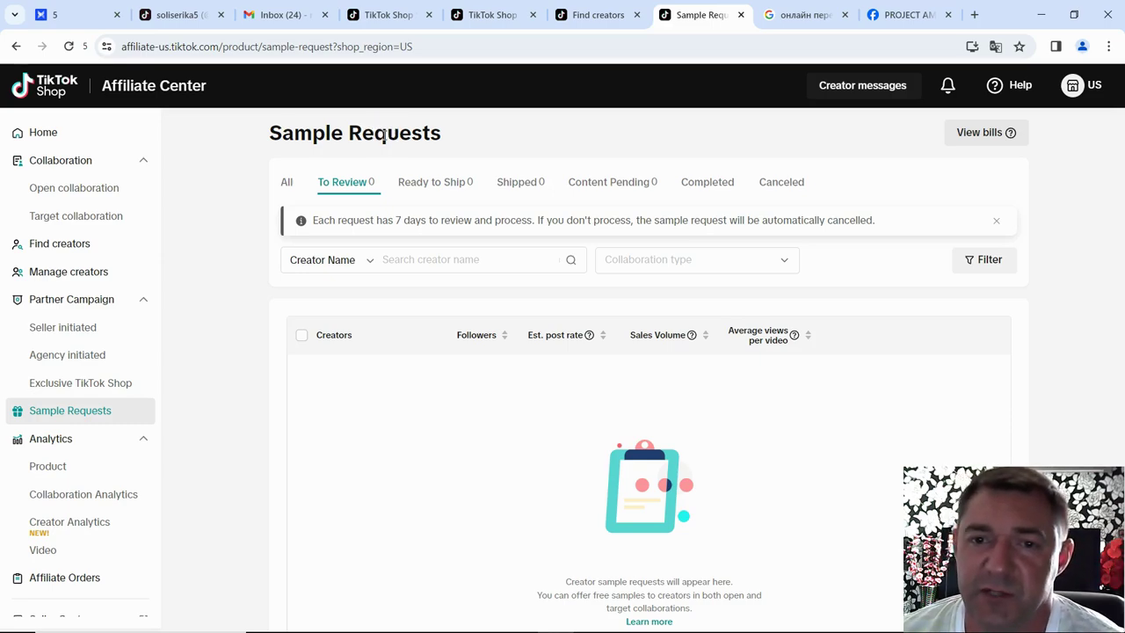
pyautogui.moveTo(376, 135); pyautogui.dragTo(409, 132)
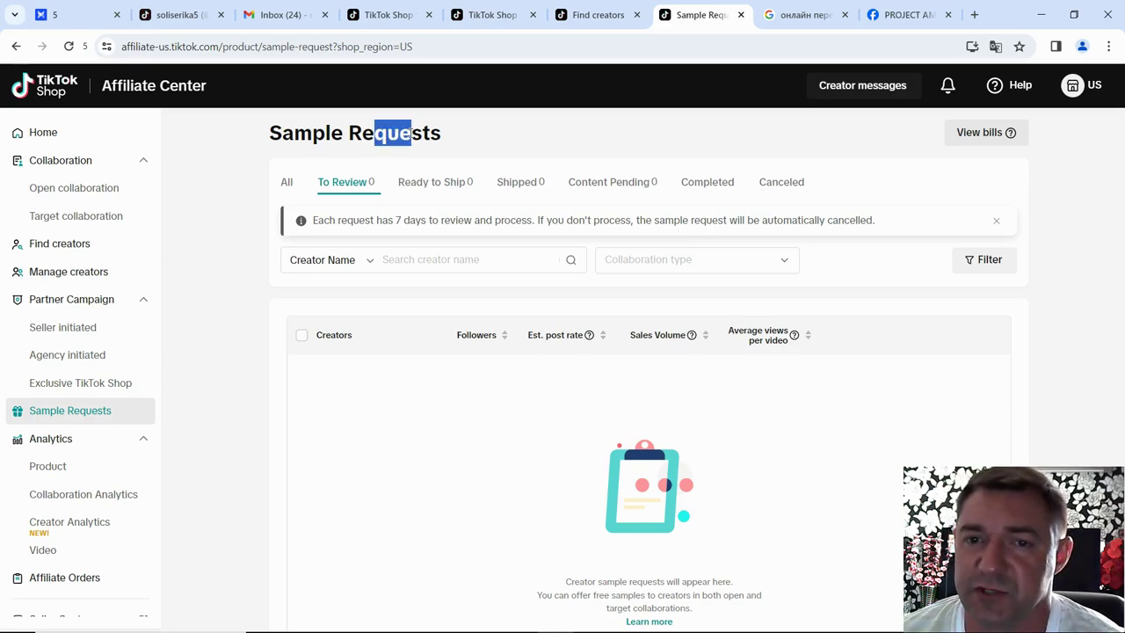
pyautogui.click(373, 134)
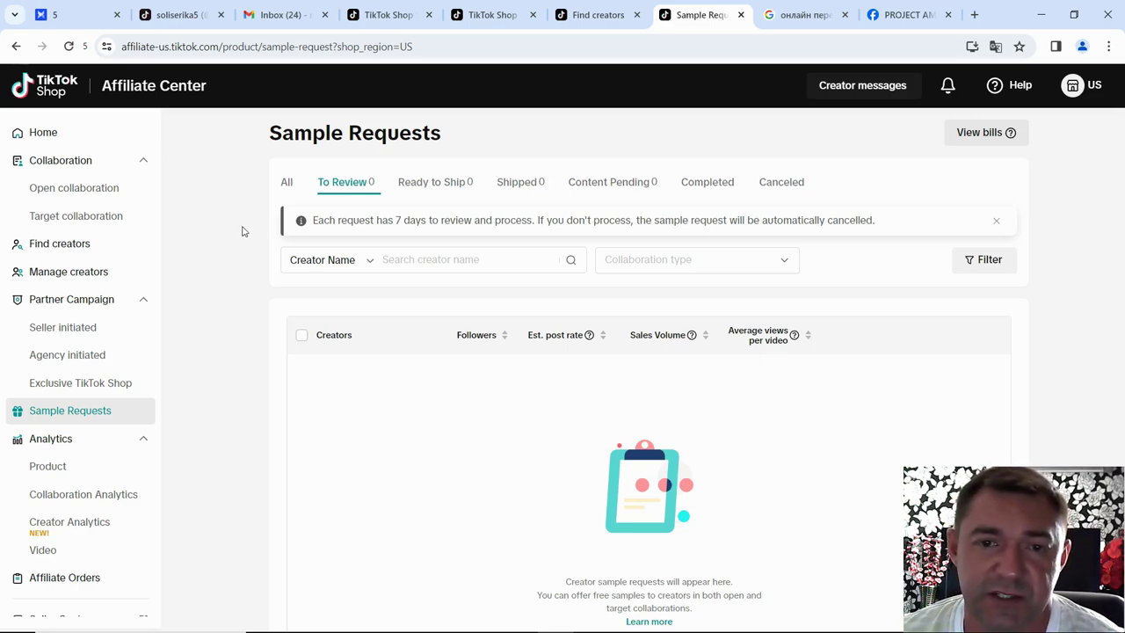
pyautogui.scroll(-1, 242, 231)
pyautogui.scroll(1, 243, 236)
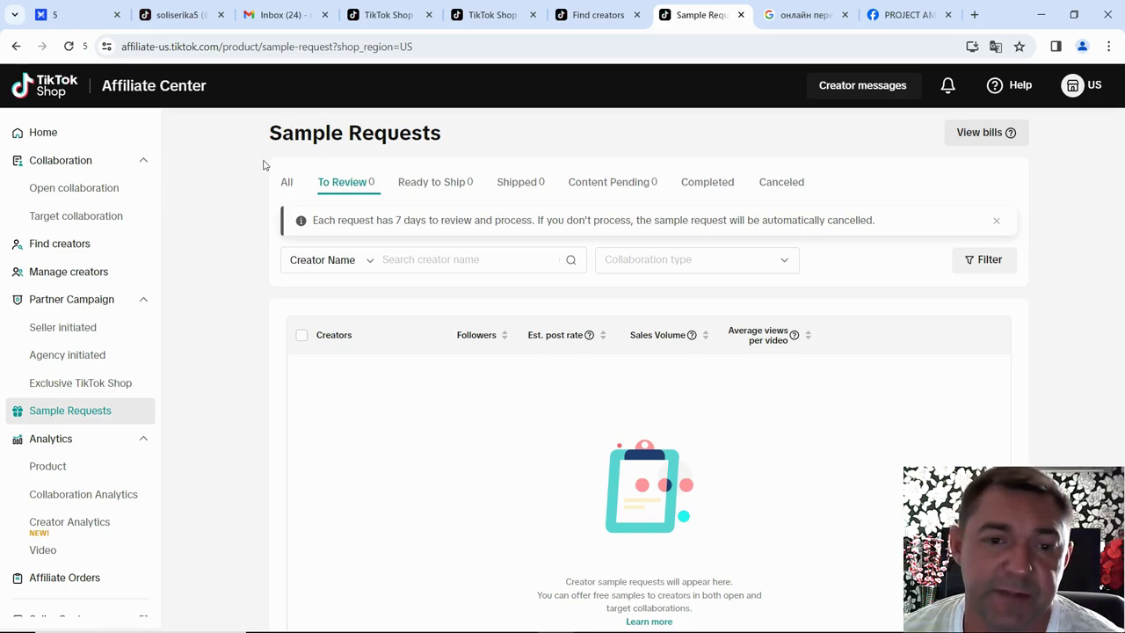
pyautogui.moveTo(269, 133); pyautogui.dragTo(325, 134)
pyautogui.click(301, 140)
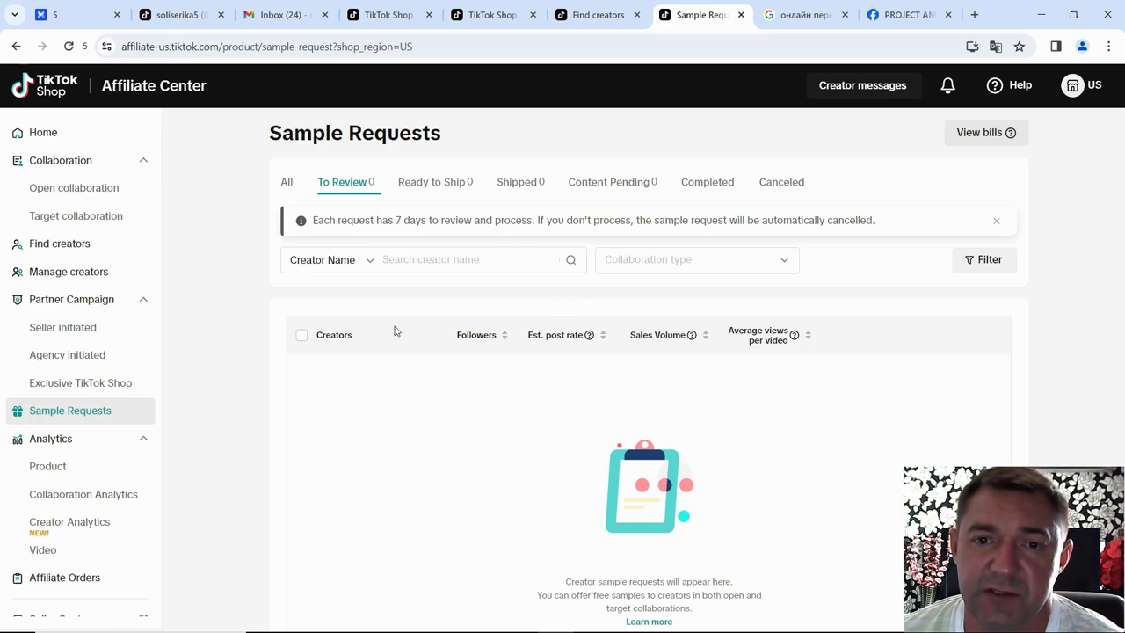
pyautogui.moveTo(472, 625)
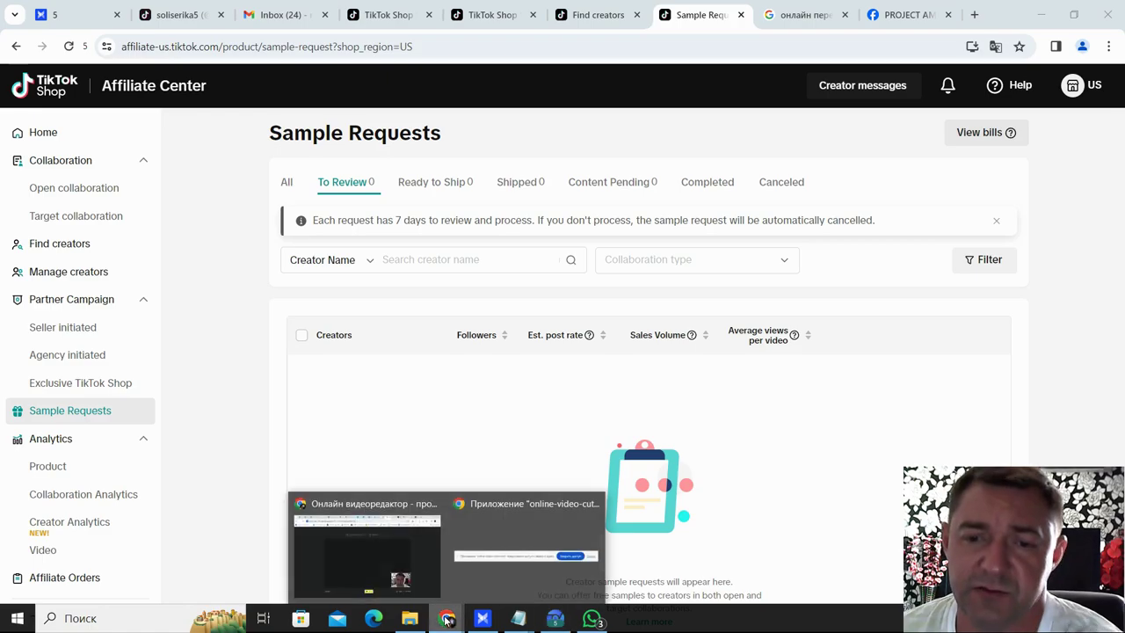
pyautogui.click(376, 556)
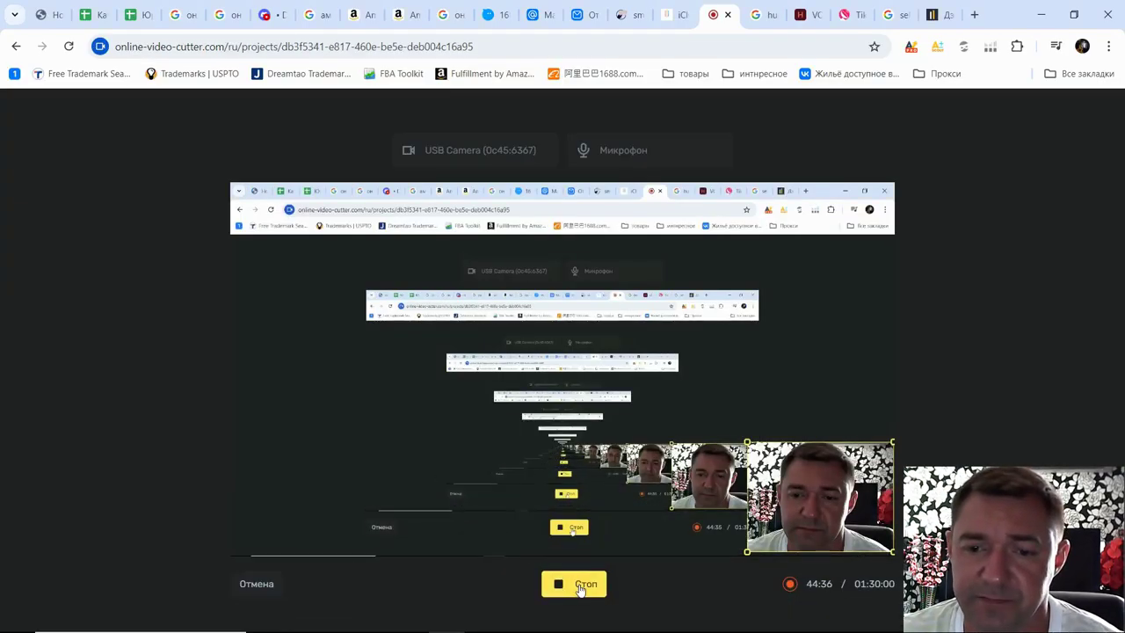
pyautogui.click(580, 587)
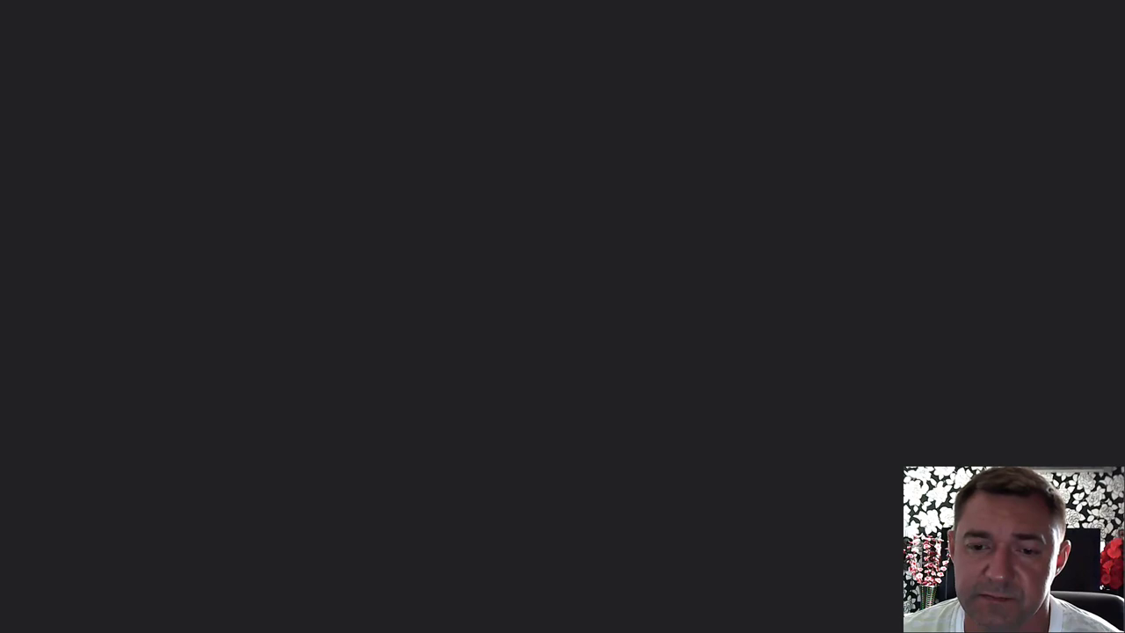